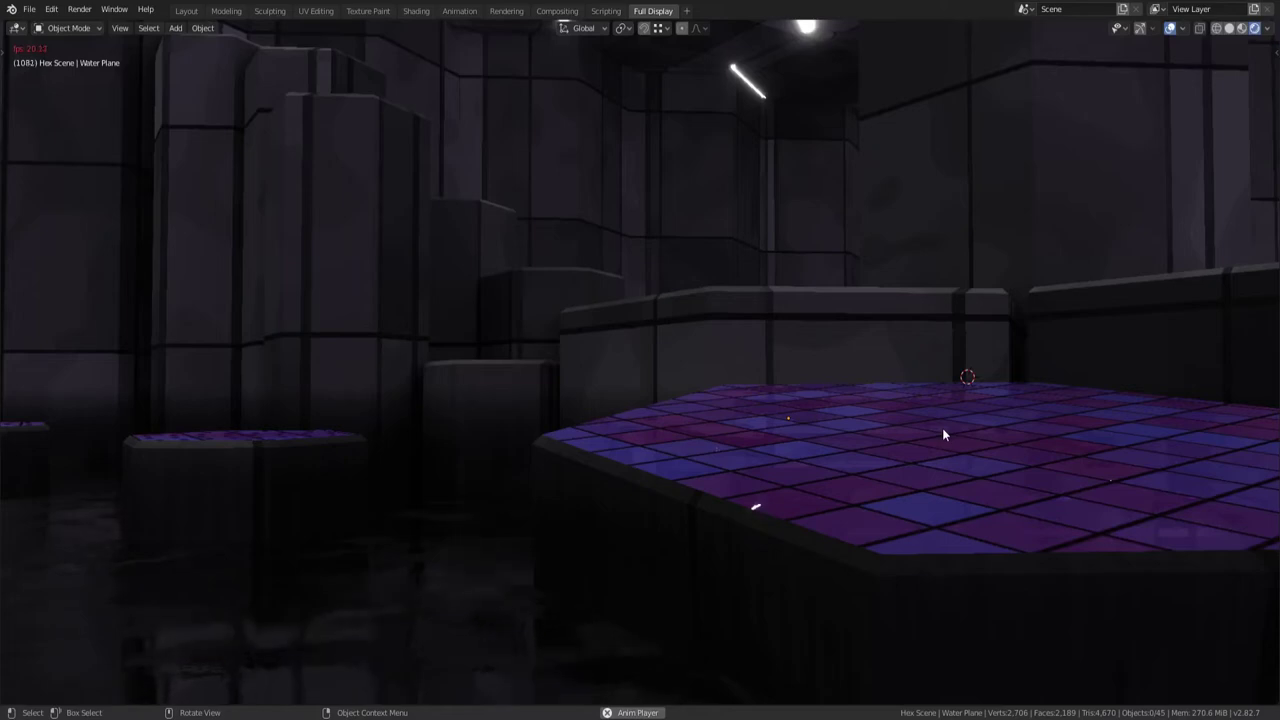
# Walk through the hexagonal chamber to examine its tiled platforms, wall columns and reflective water
pyautogui.click(802, 354)
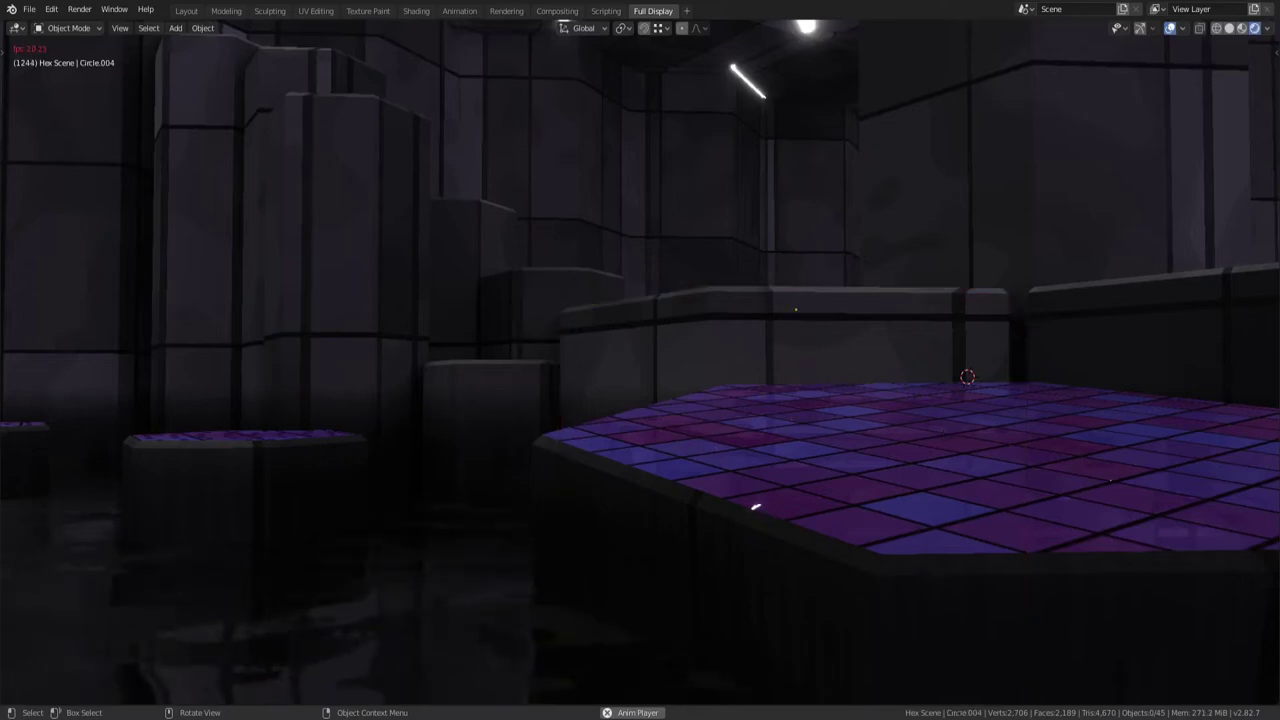
pyautogui.hotkey('shift', '`')
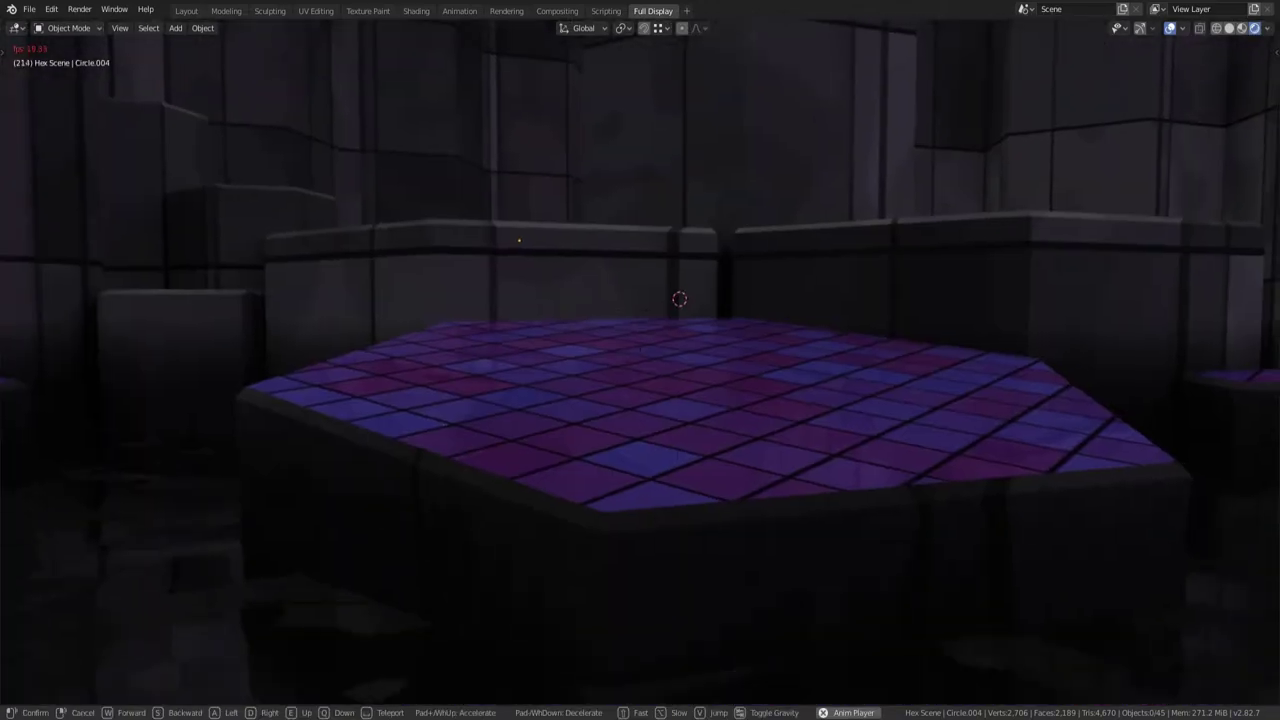
pyautogui.press('w')
pyautogui.press('e')
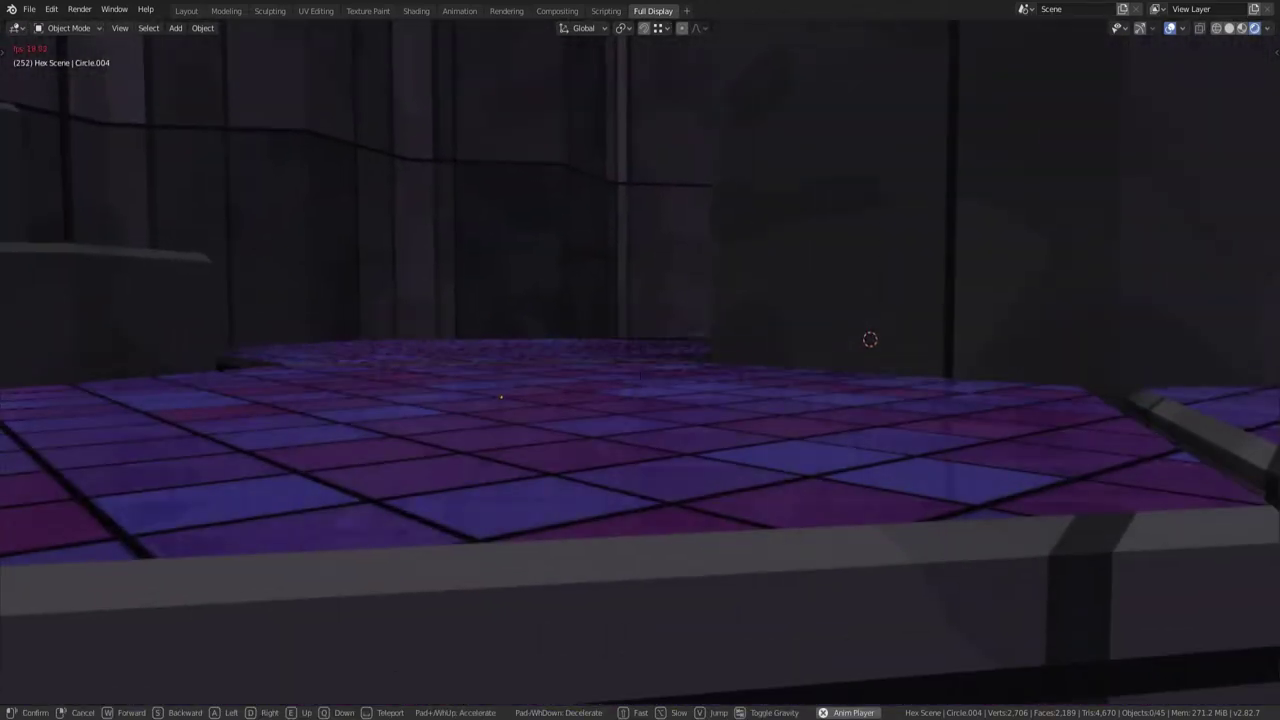
pyautogui.press('w')
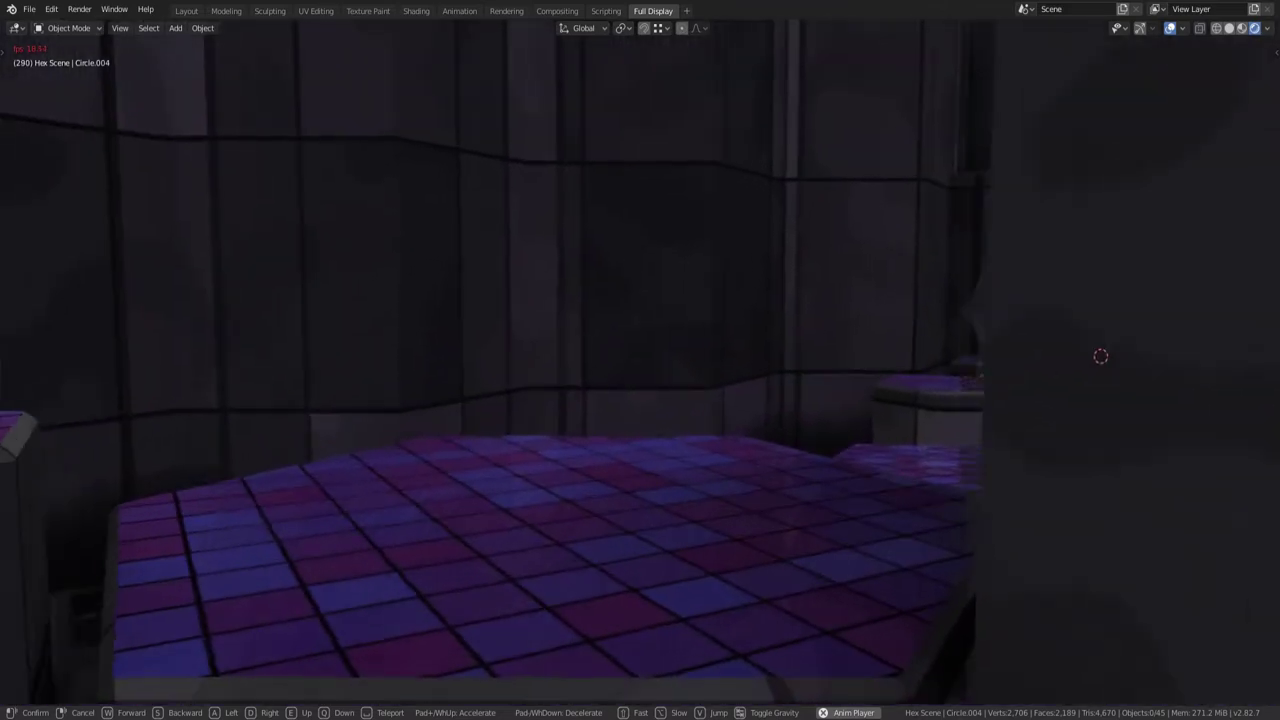
pyautogui.press('w')
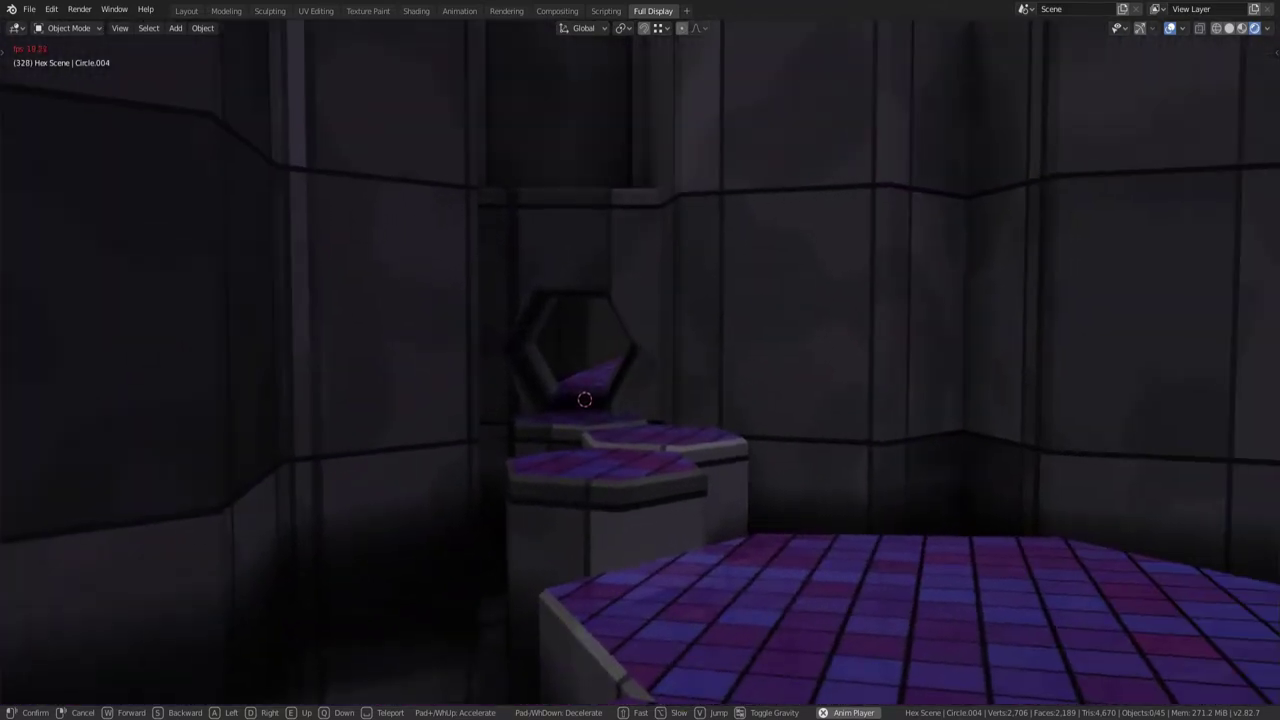
pyautogui.press('w')
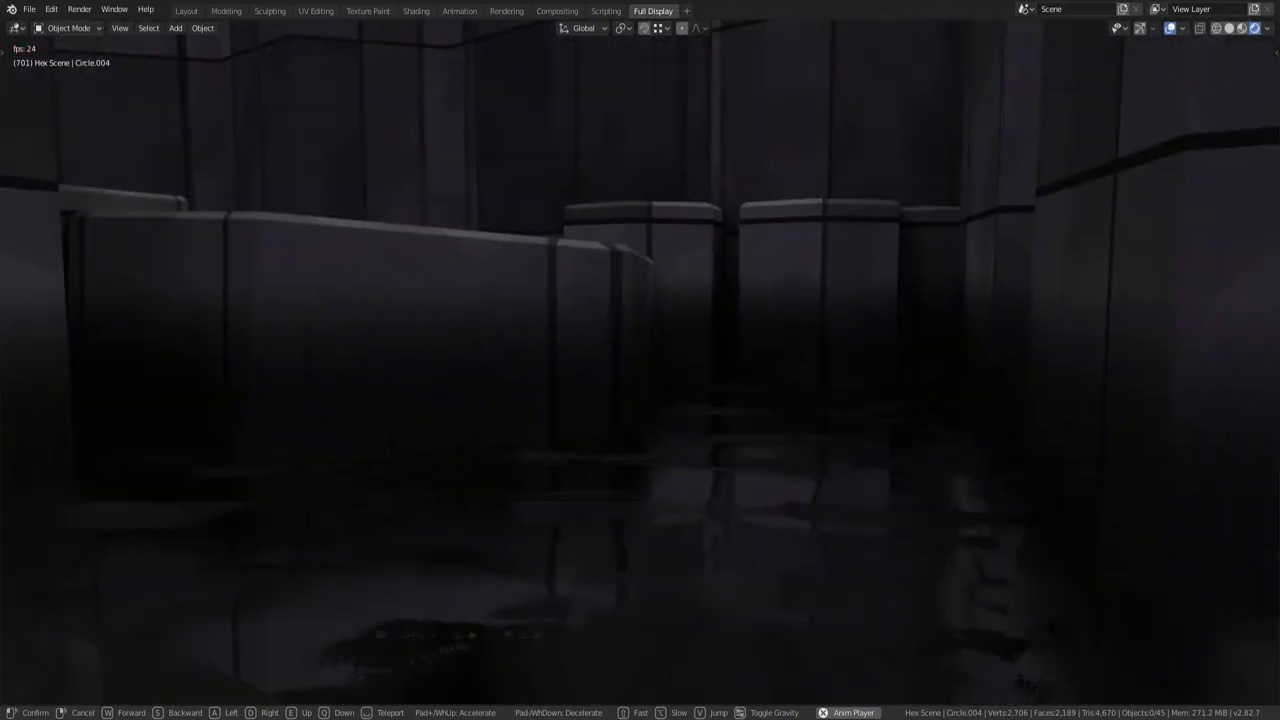
pyautogui.press('w')
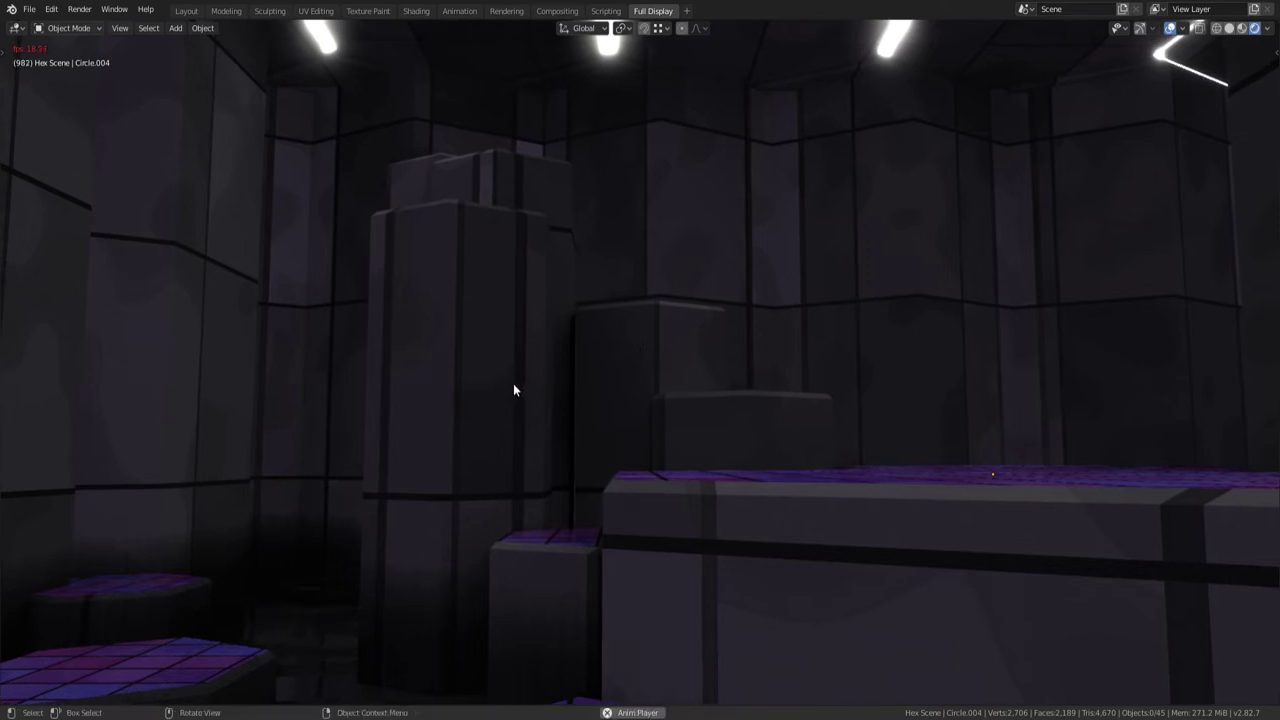
# Try moving the tall hexagonal column beside the small tiled platforms
pyautogui.click(513, 384)
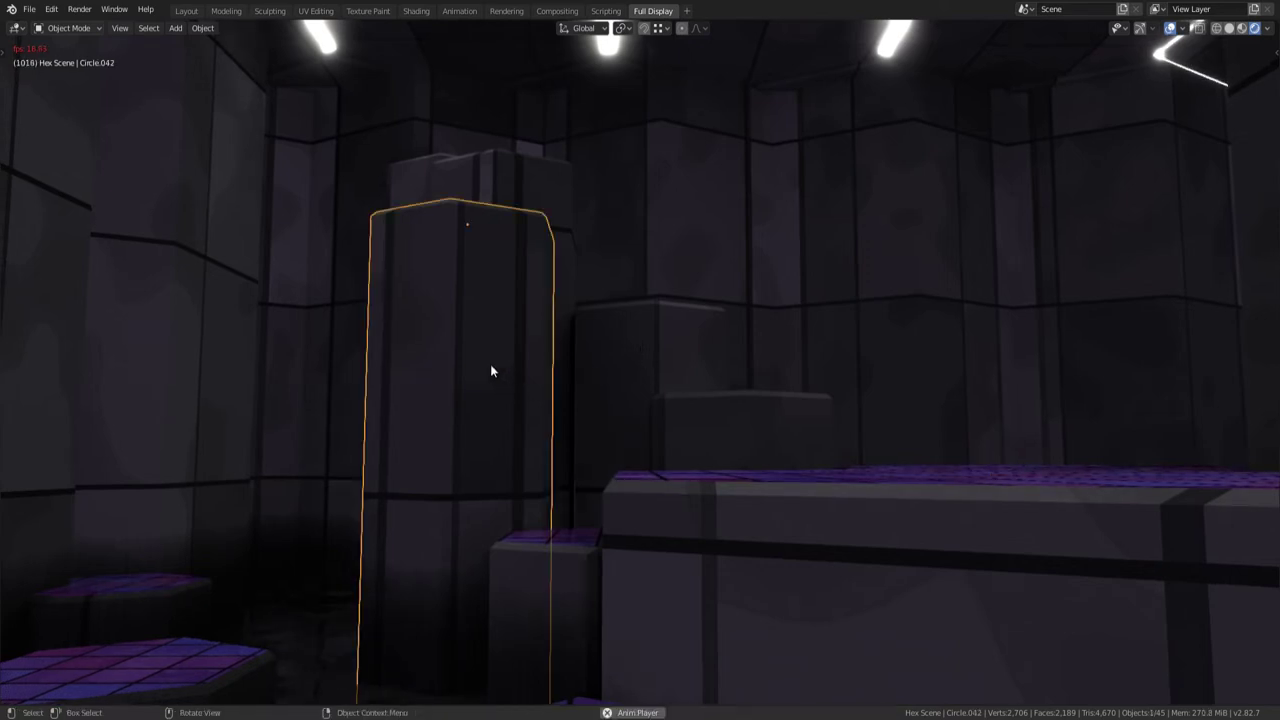
pyautogui.press('g')
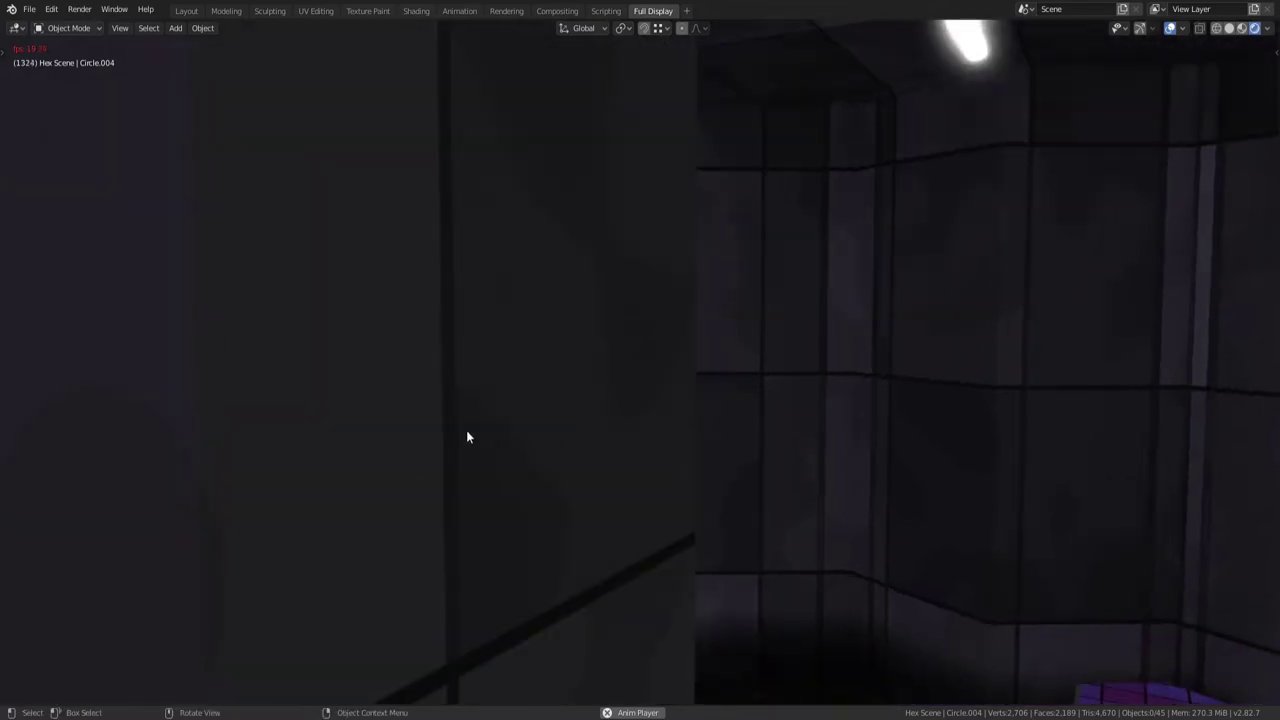
# Examine the tiled floor and the reflections of the glowing hexagonal light strips, both close up and from farther away
pyautogui.moveTo(397, 403); pyautogui.dragTo(442, 397, button='middle')
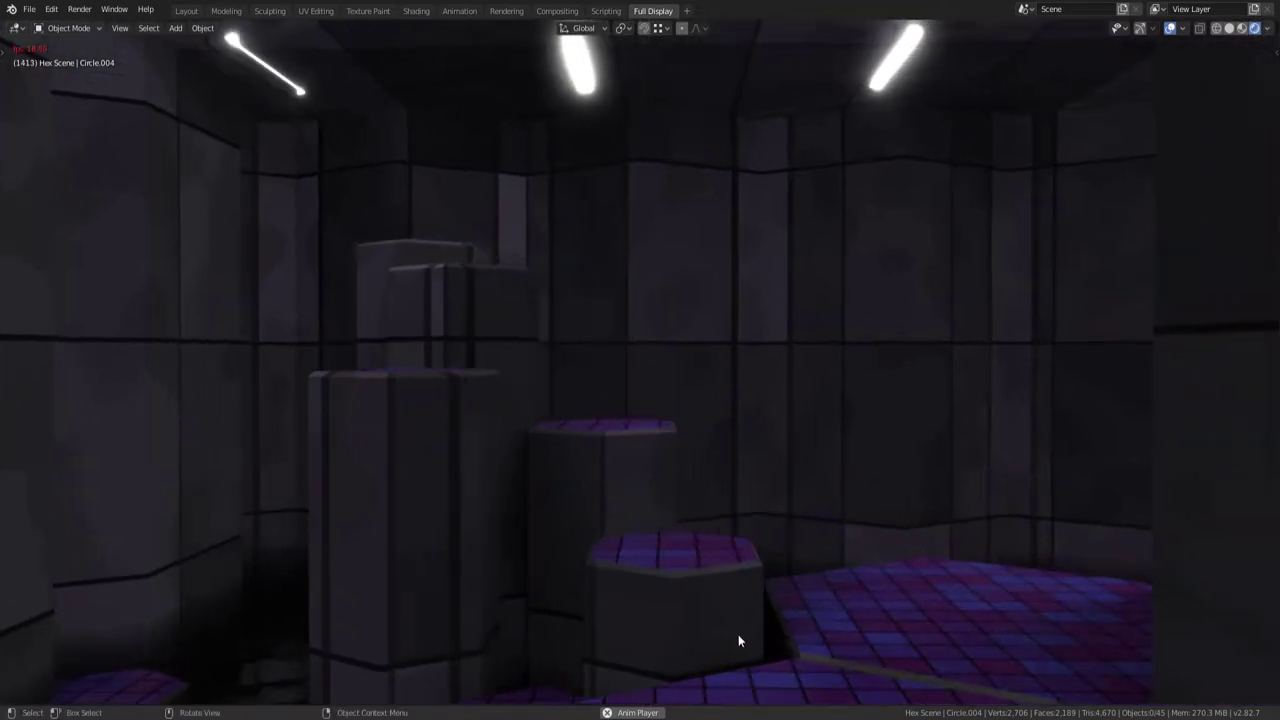
pyautogui.hotkey('shift', '`')
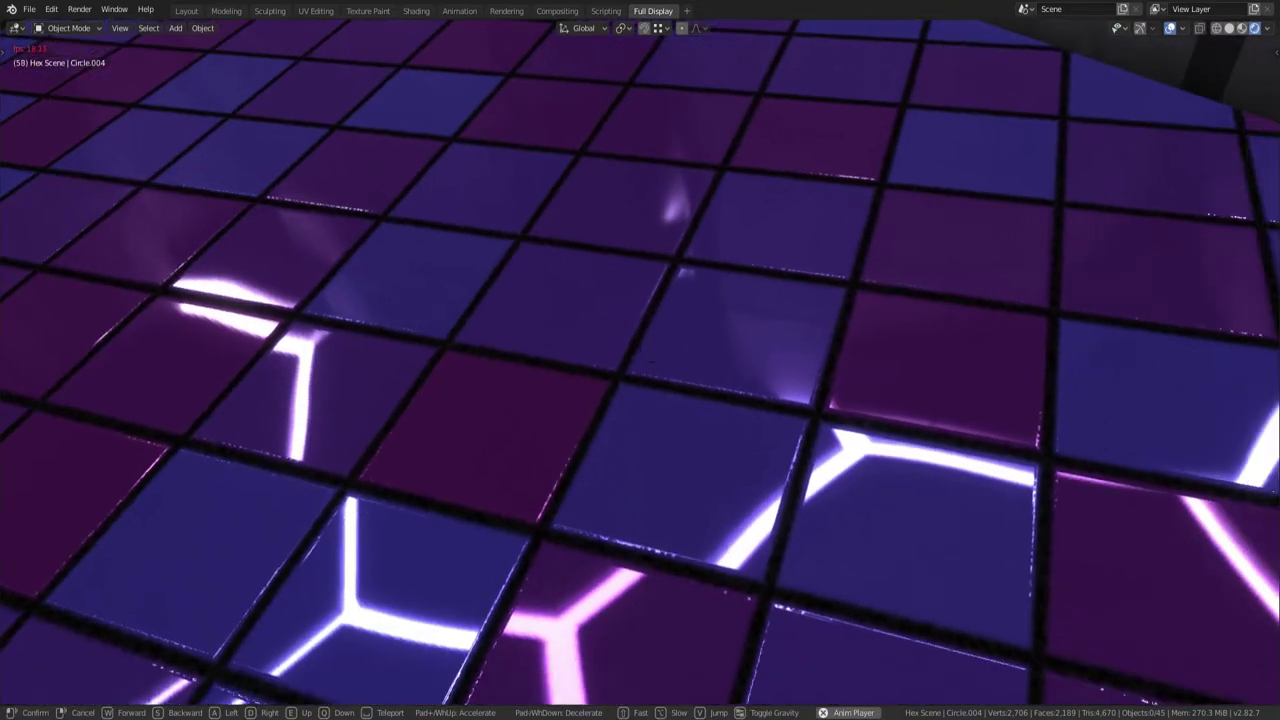
pyautogui.click(640, 361)
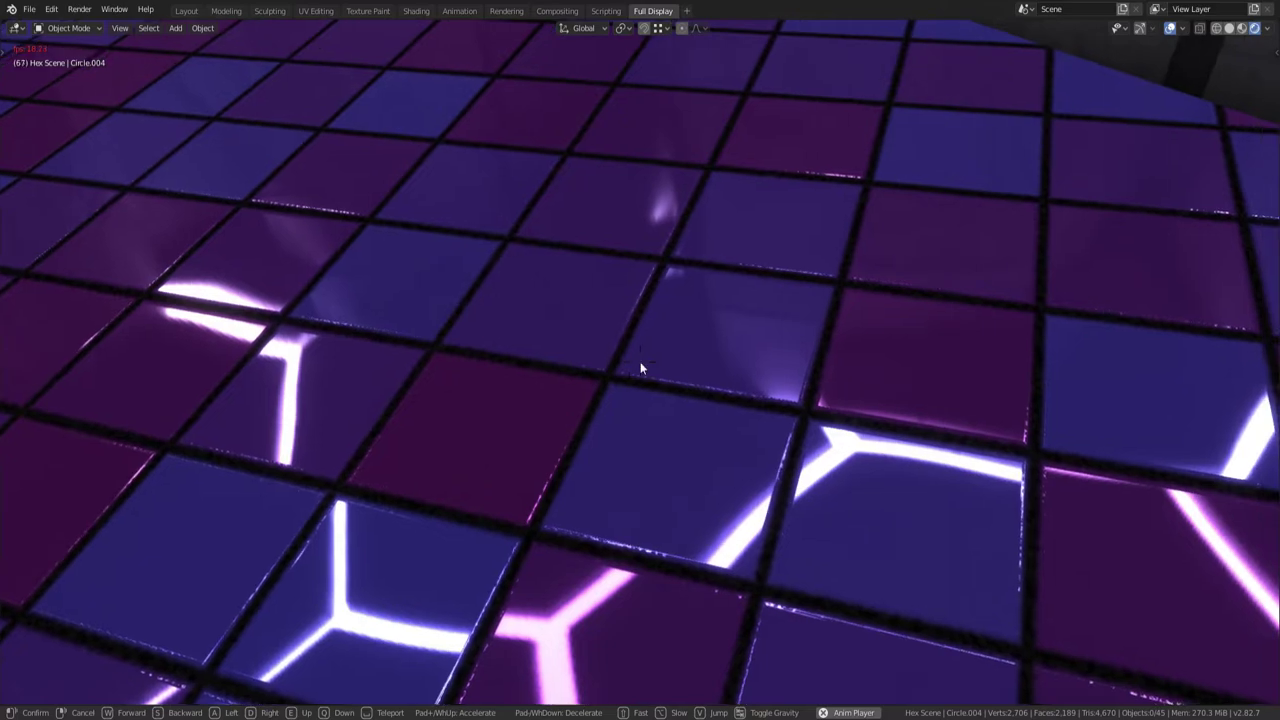
pyautogui.scroll(-4, 640, 362)
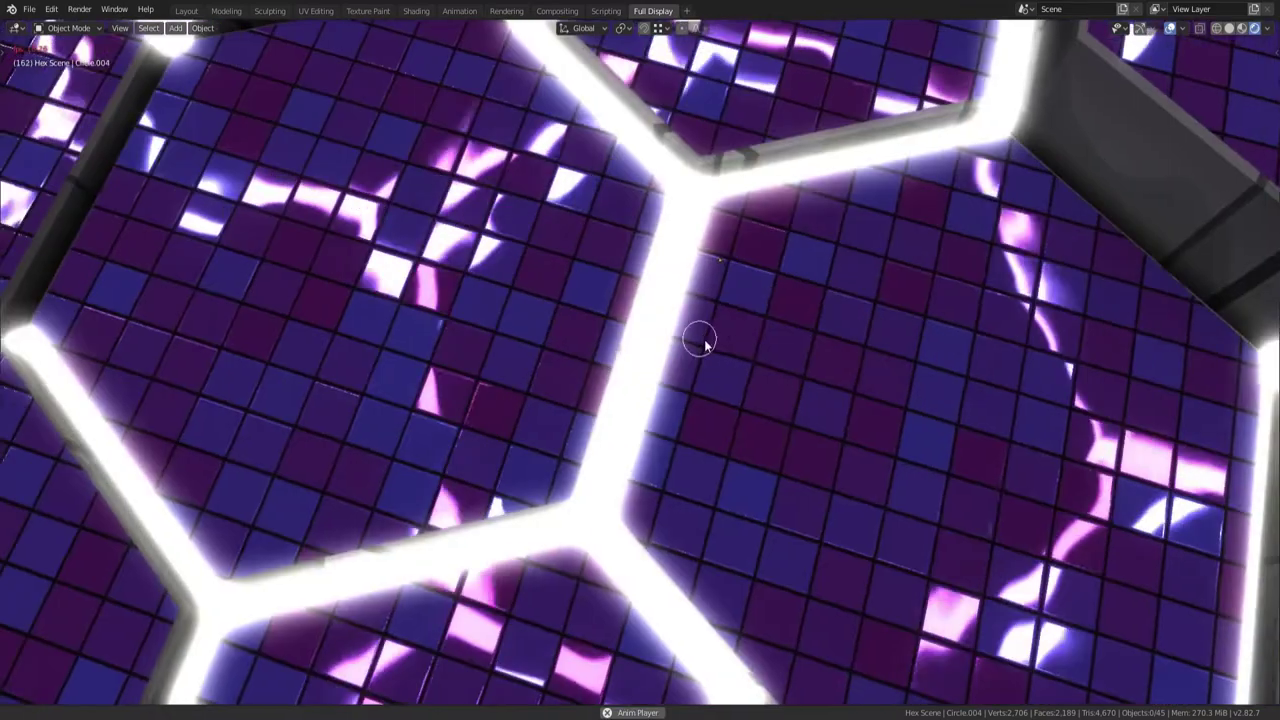
pyautogui.keyDown('shift'); pyautogui.moveTo(702, 342); pyautogui.dragTo(711, 359, button='middle'); pyautogui.keyUp('shift')
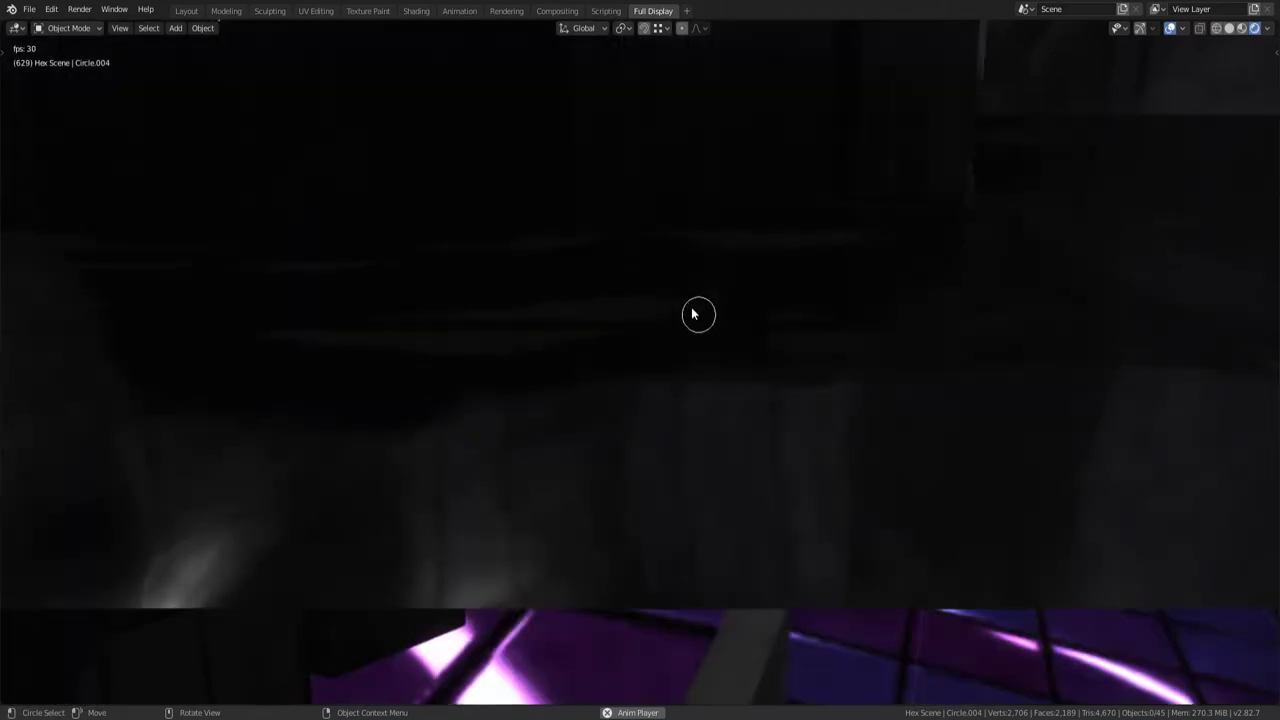
pyautogui.moveTo(666, 308); pyautogui.dragTo(626, 386, button='middle')
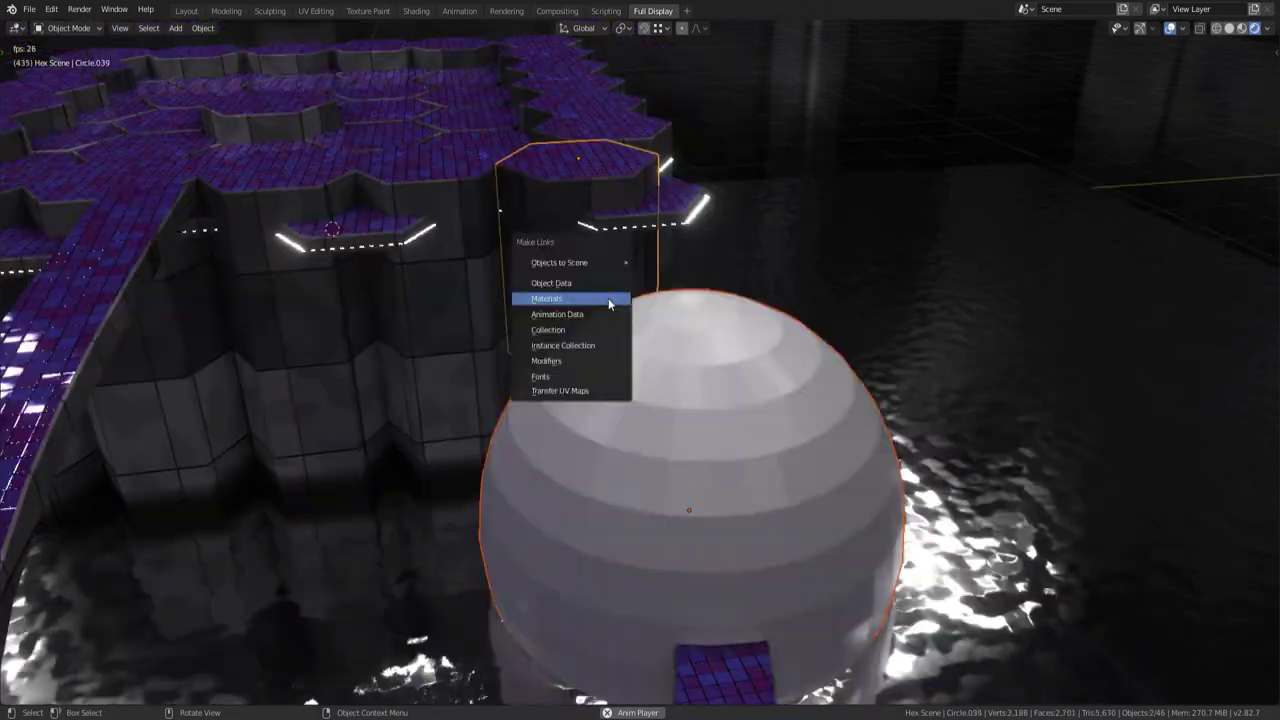
# Link the hexagonal column's materials to the sphere, test them by rotating and moving it, and delete the sphere
pyautogui.click(608, 297)
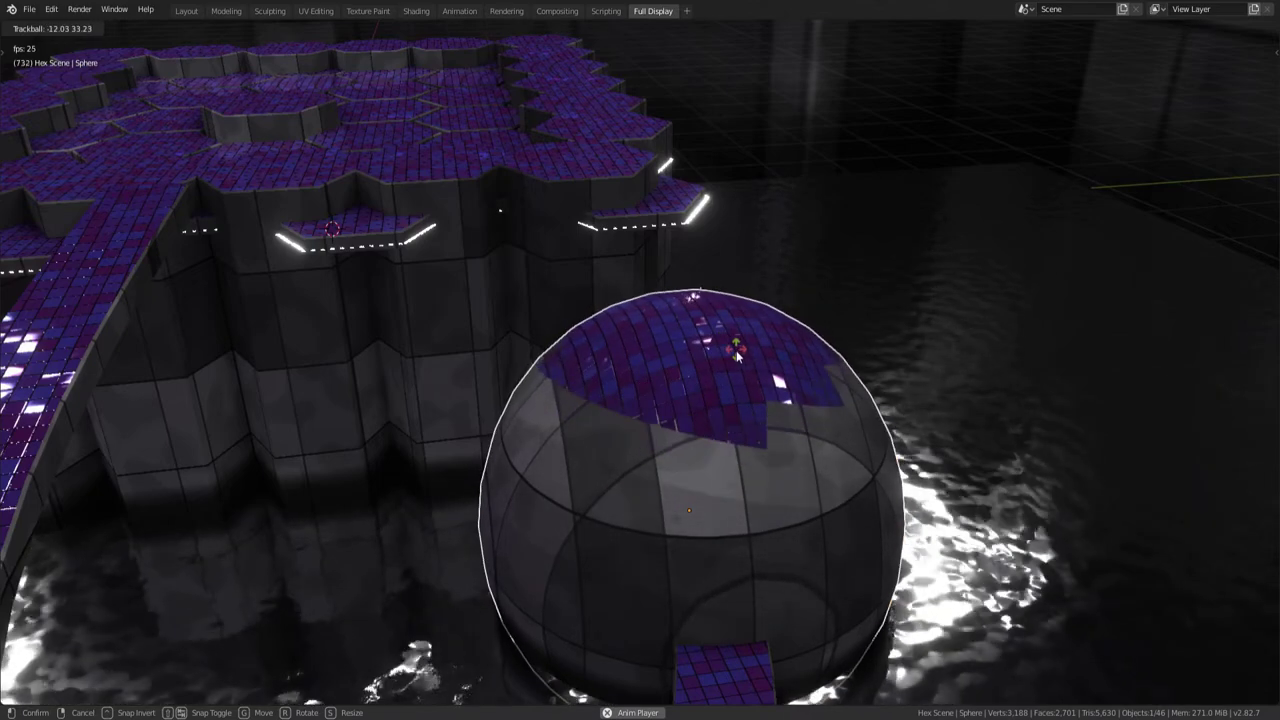
pyautogui.press('g')
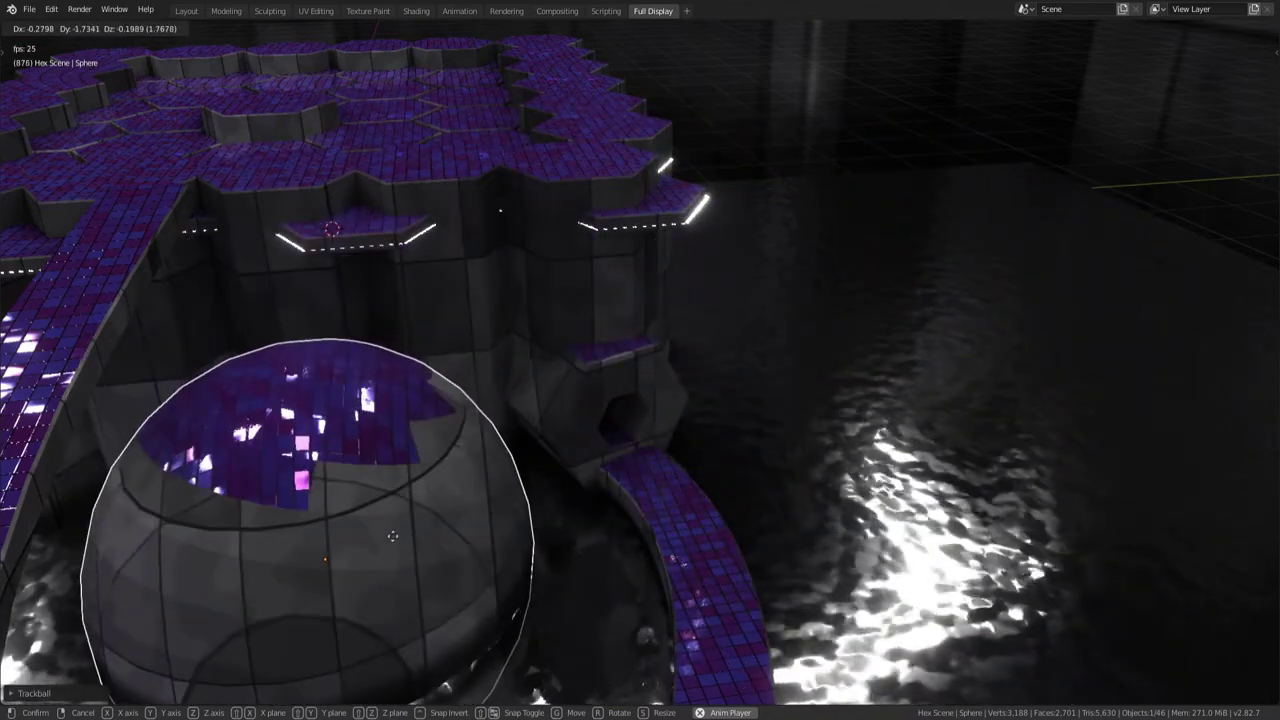
pyautogui.click(994, 394)
pyautogui.press('Delete')
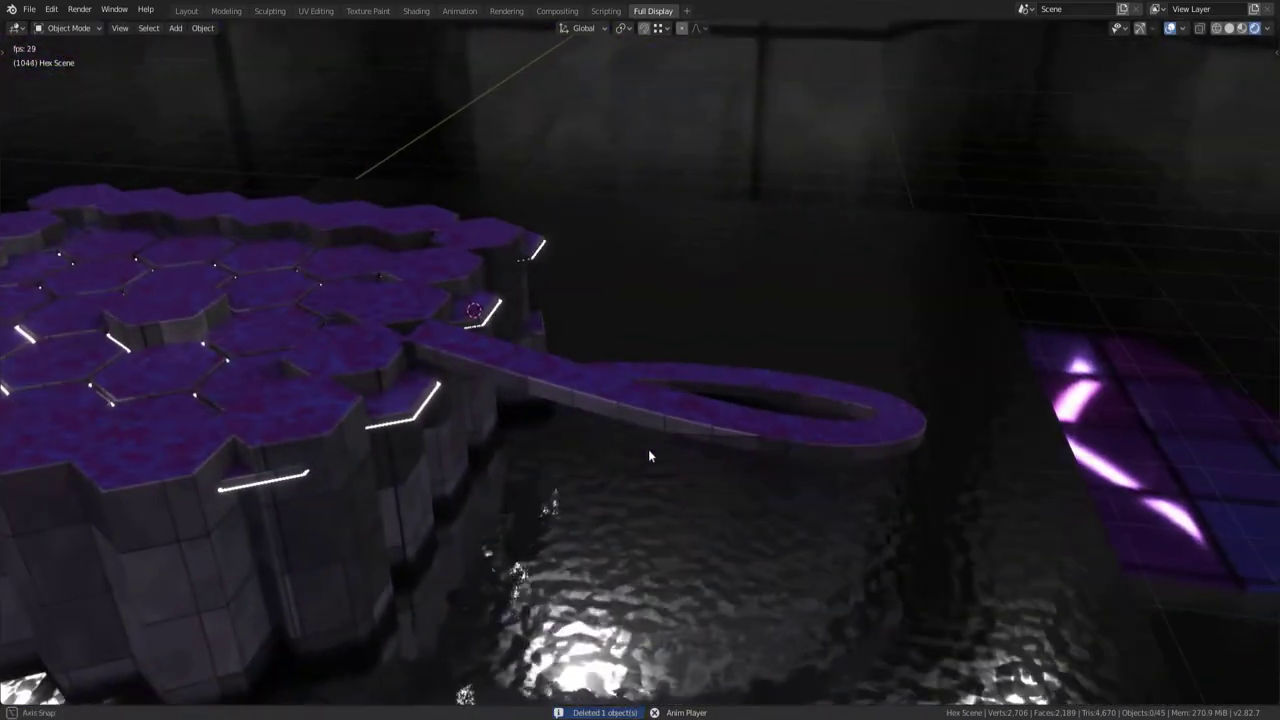
# Enter Edit Mode on the curved tiled ramp and move one of its control vertices to reshape the loop
pyautogui.click(591, 397)
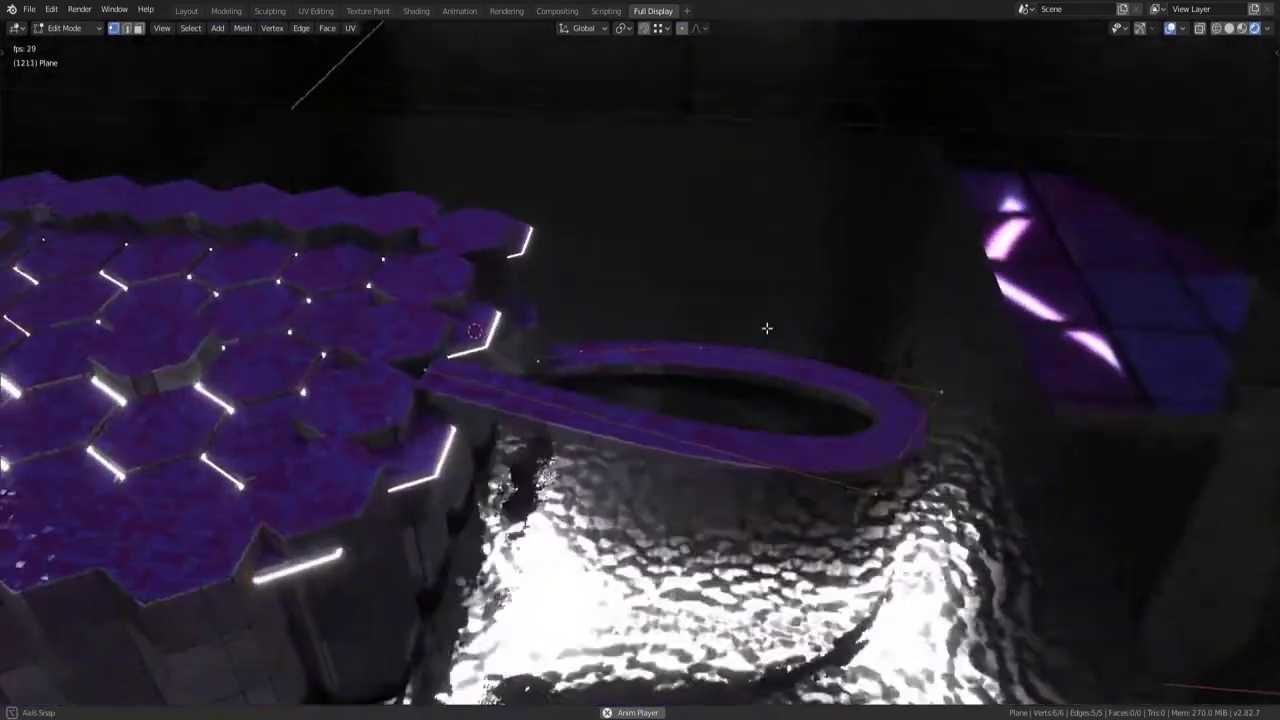
pyautogui.press('g')
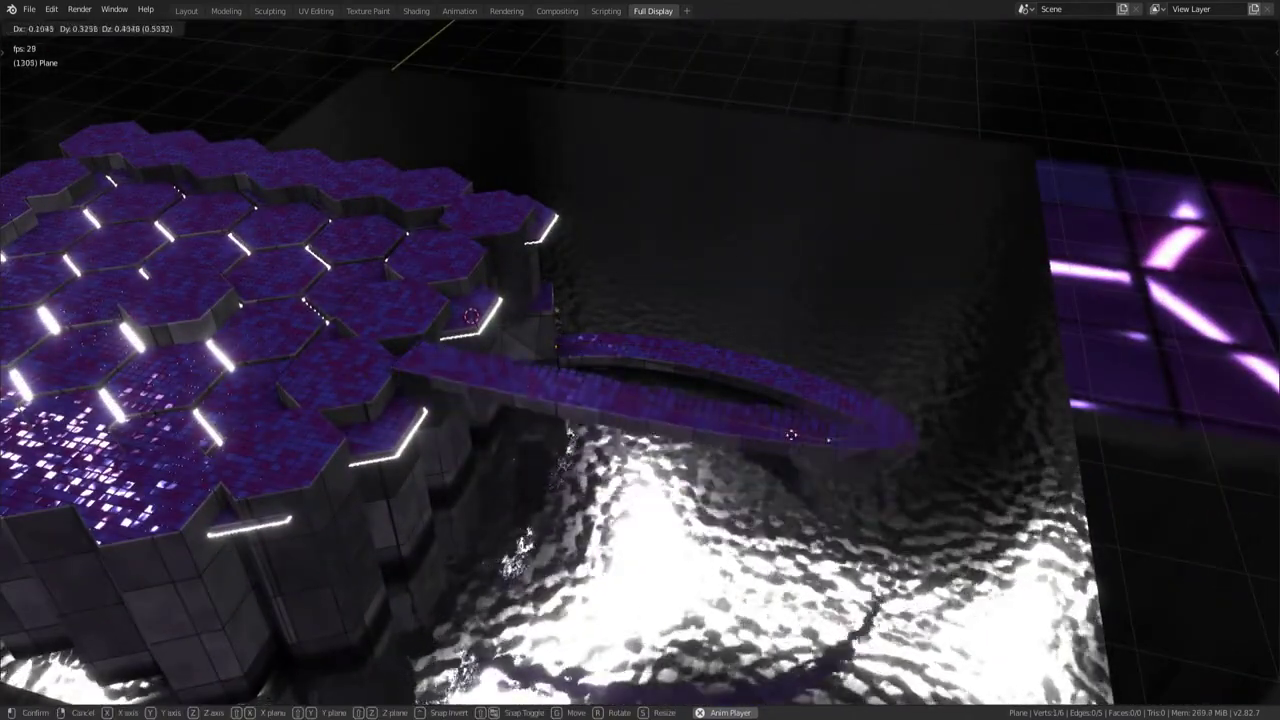
pyautogui.click(745, 540)
pyautogui.moveTo(745, 540); pyautogui.dragTo(598, 352, button='middle')
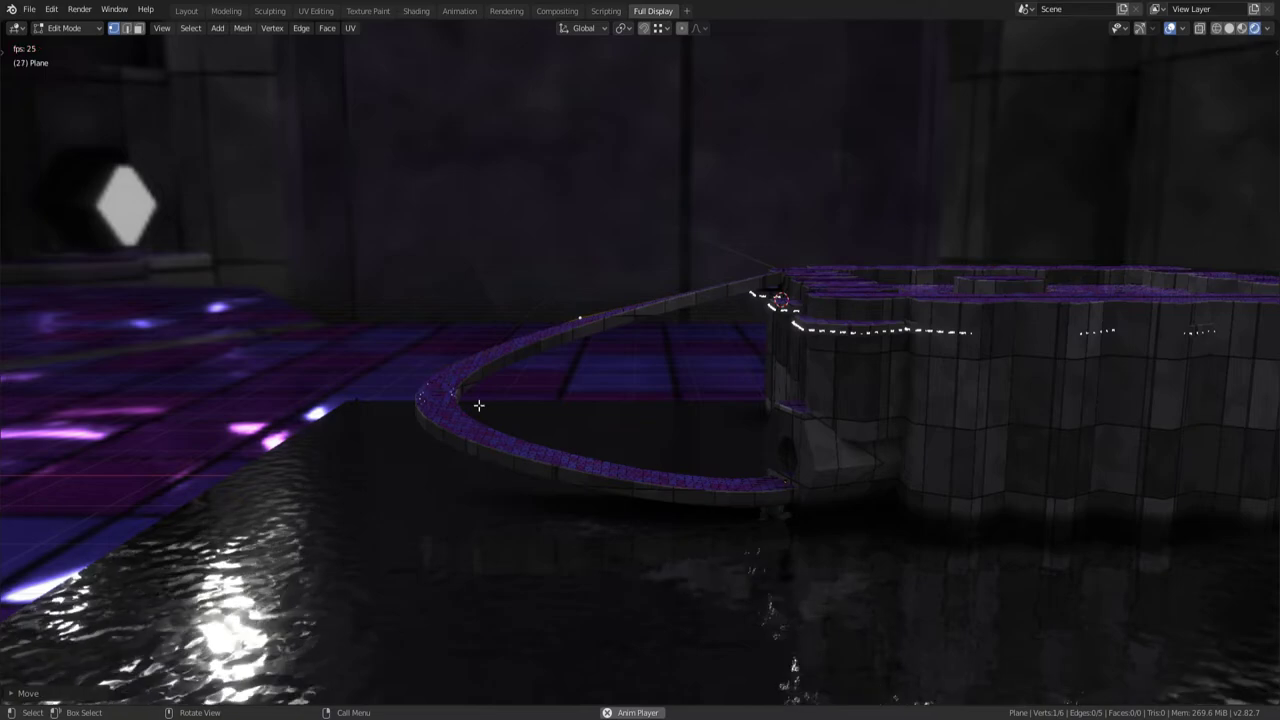
# Move the ramp's control vertex near the lower tunnel entrance in the horizontal plane only, and return to Object Mode
pyautogui.moveTo(681, 448); pyautogui.dragTo(384, 532, button='middle')
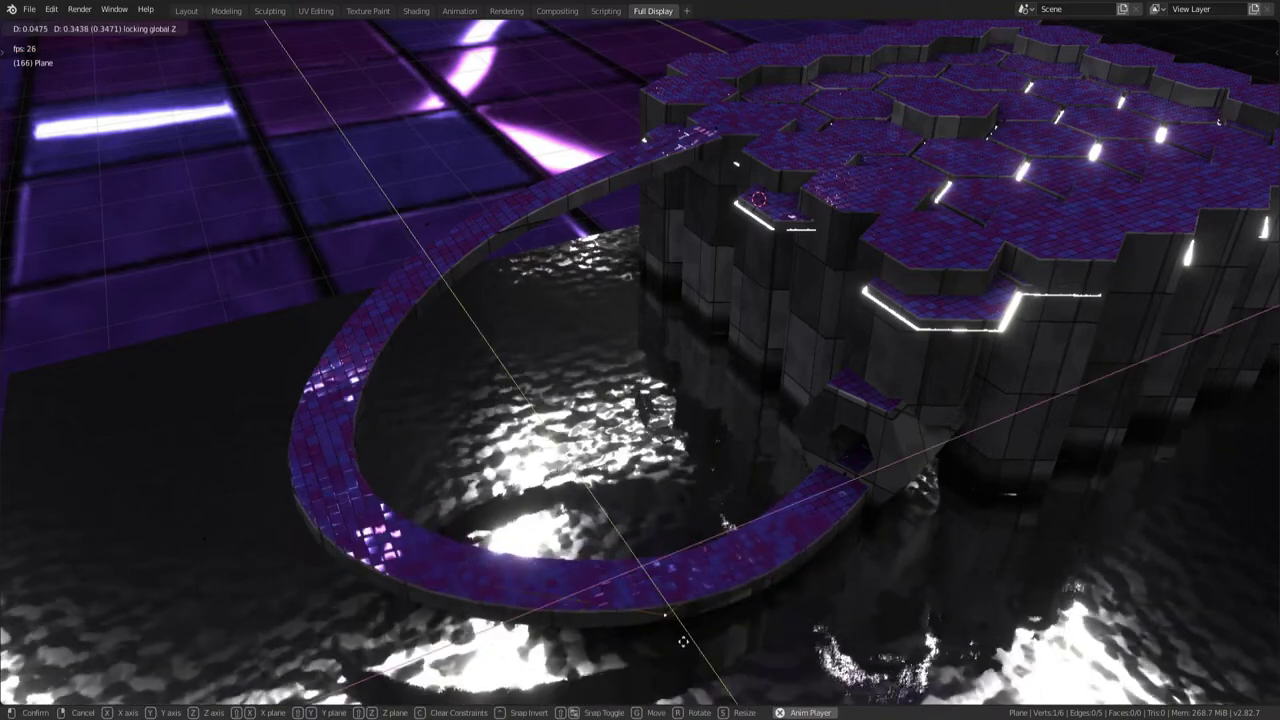
pyautogui.click(675, 645)
pyautogui.moveTo(871, 350); pyautogui.dragTo(682, 353, button='middle')
pyautogui.moveTo(825, 425); pyautogui.dragTo(607, 415, button='middle')
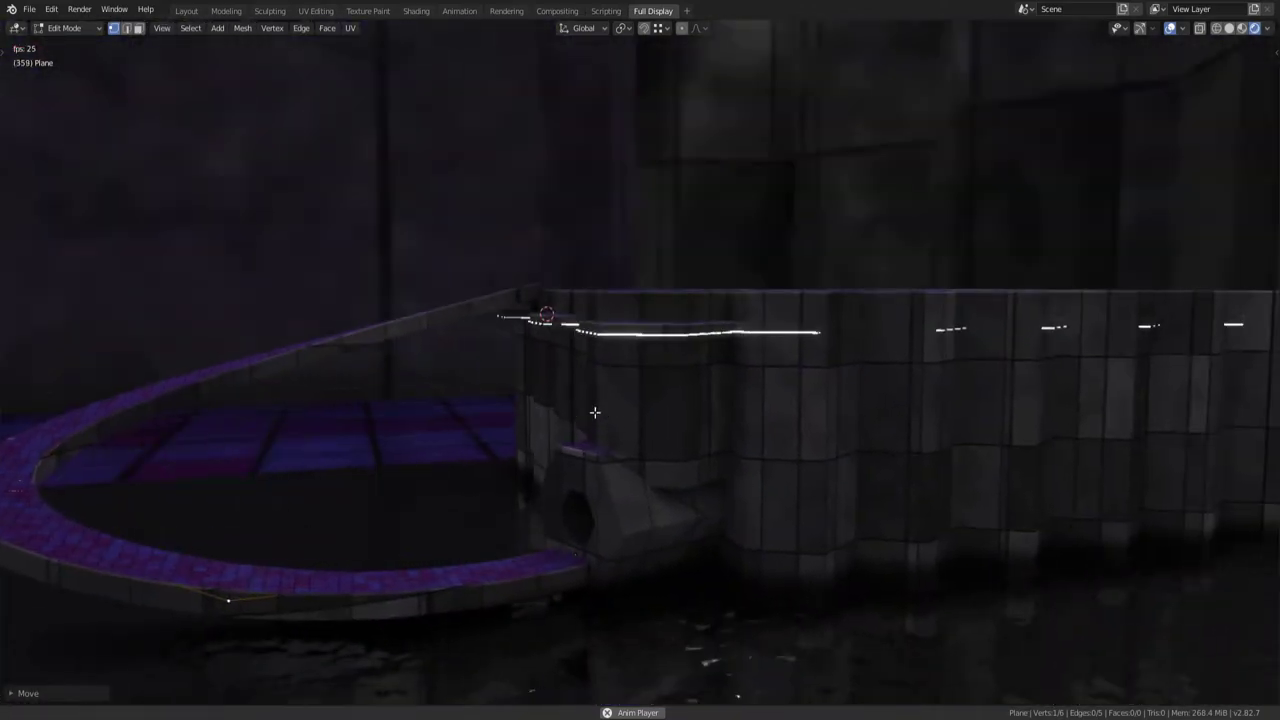
pyautogui.moveTo(703, 441); pyautogui.dragTo(740, 471, button='middle')
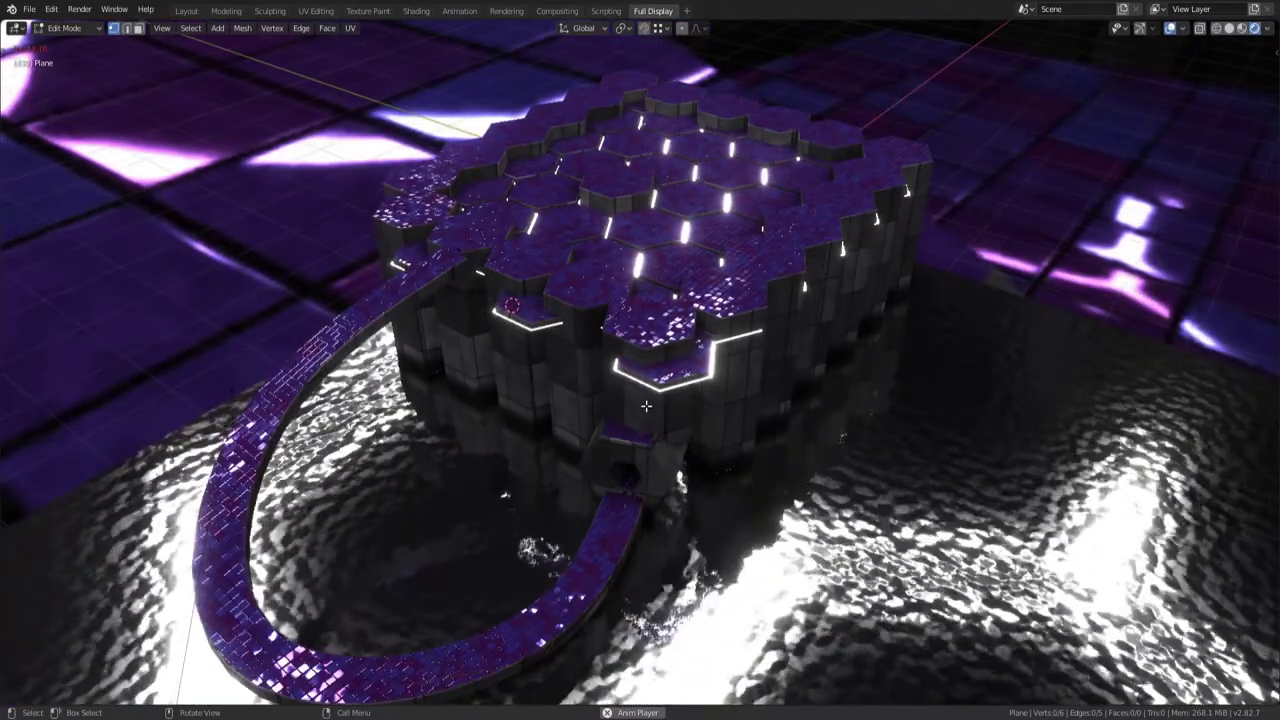
pyautogui.press('Tab')
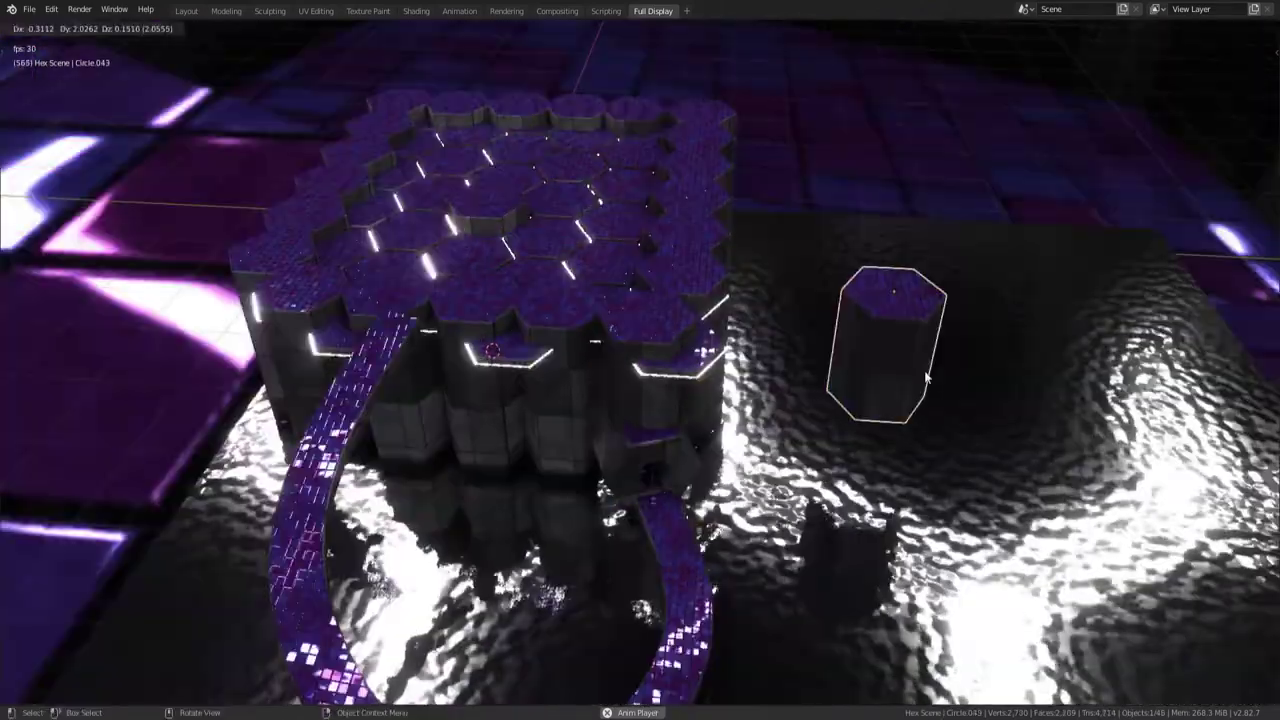
# Enlarge the duplicated hexagonal column to a scale of about 1.367 and move it horizontally against the main hexagonal structure
pyautogui.press('s')
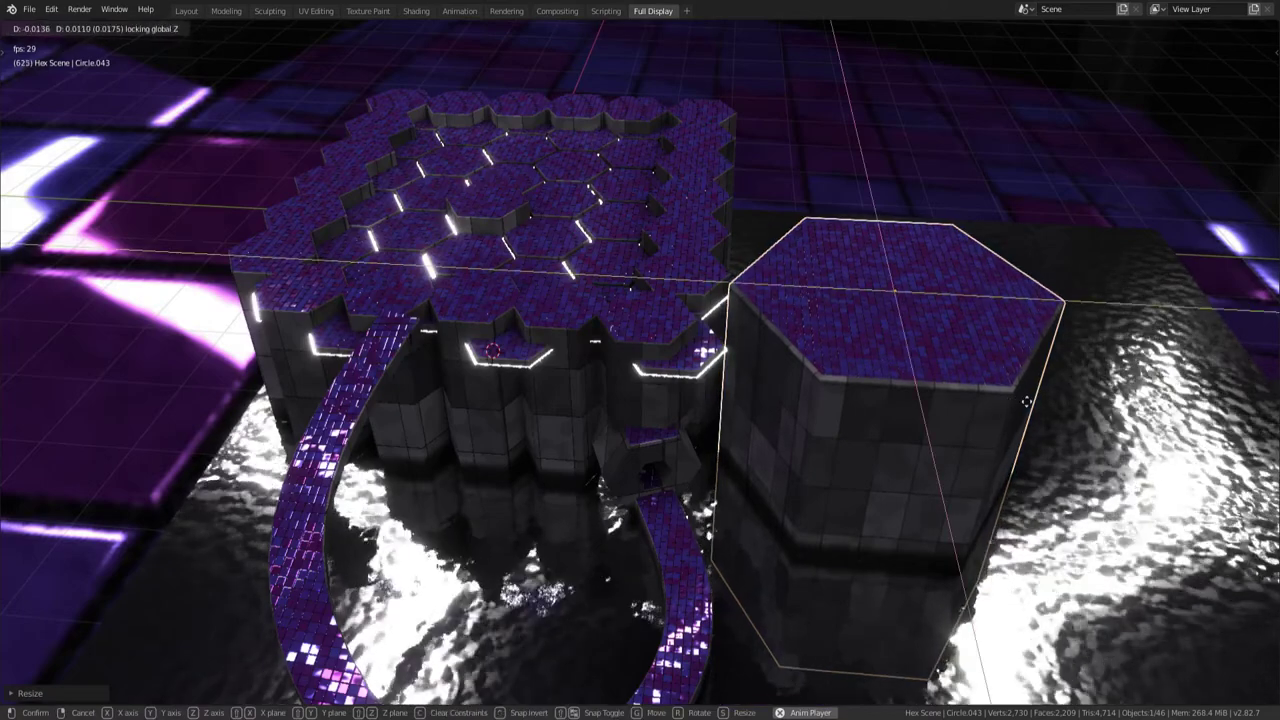
pyautogui.click(960, 385)
pyautogui.moveTo(960, 380); pyautogui.dragTo(763, 371, button='middle')
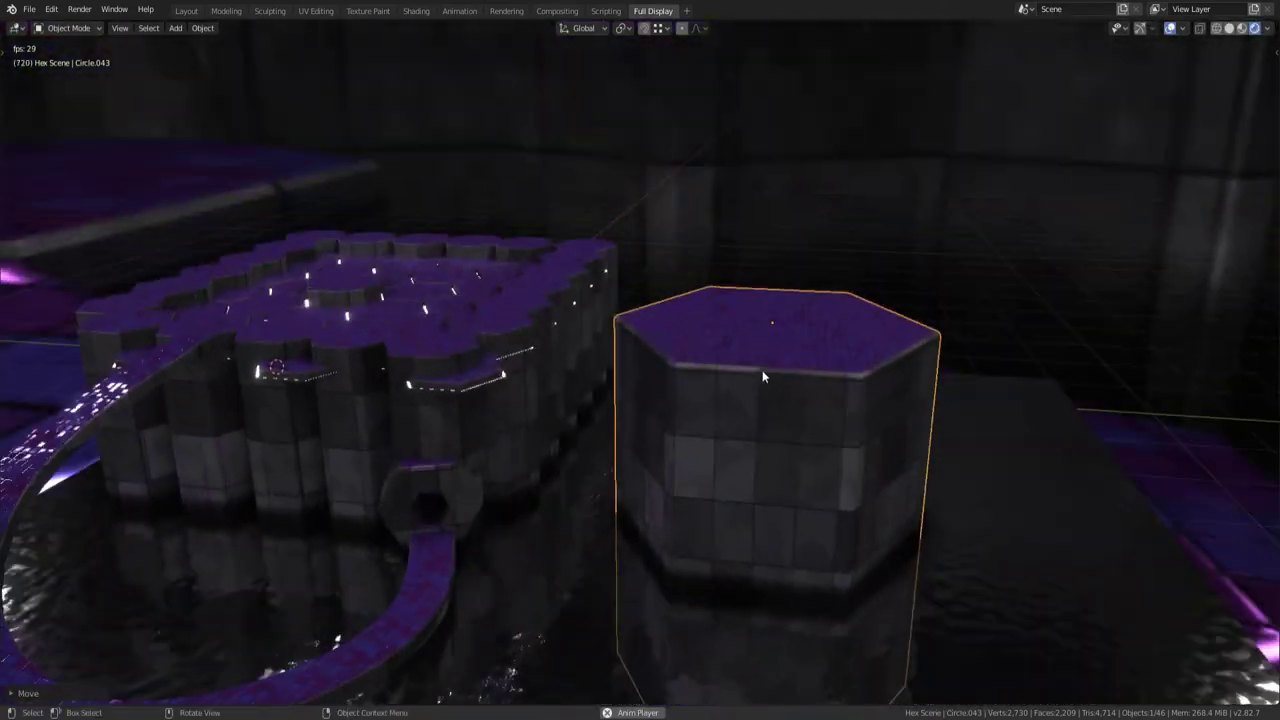
pyautogui.press('g')
pyautogui.hotkey('shift', 'z')
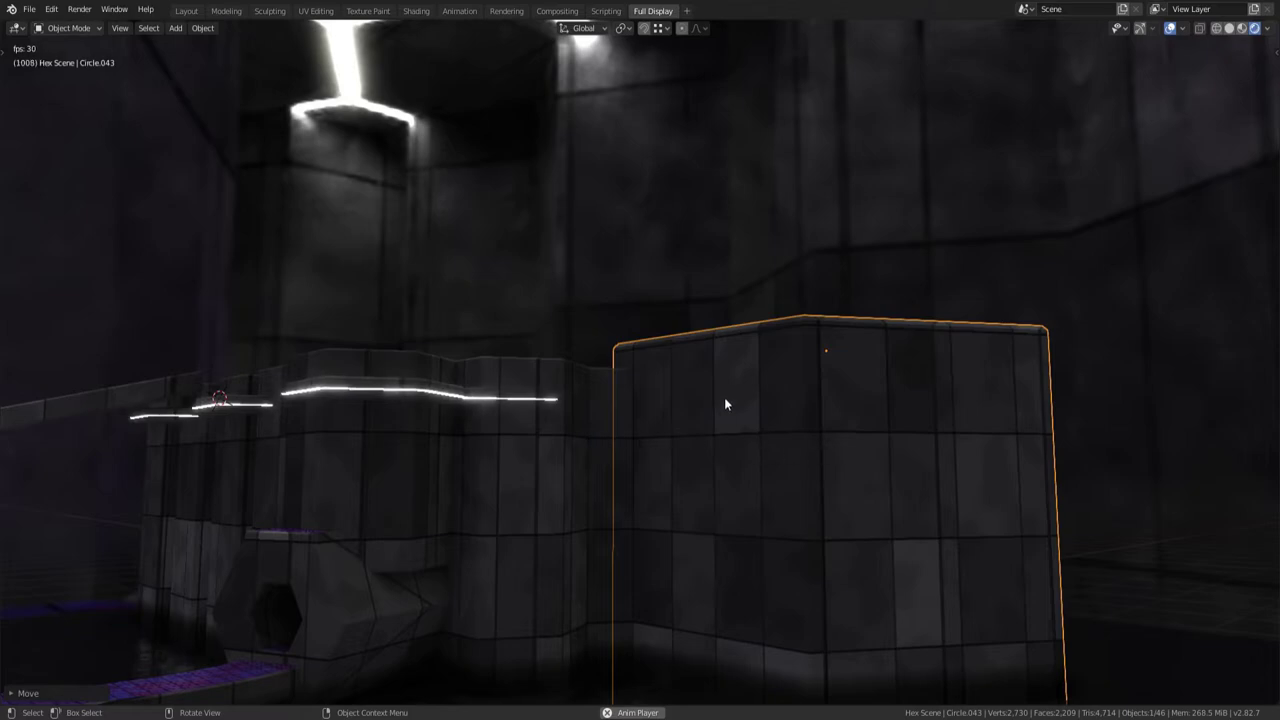
pyautogui.moveTo(726, 404); pyautogui.dragTo(818, 485, button='middle')
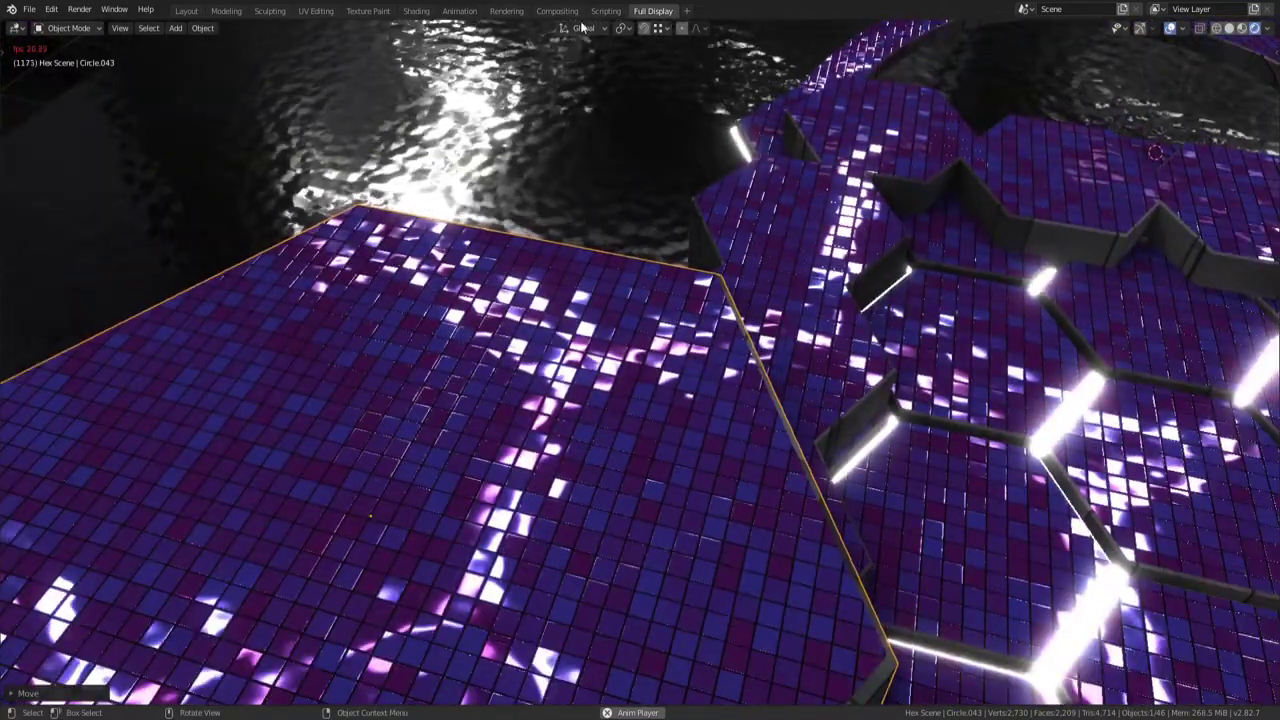
# Switch to the Shading workspace and select the water plane to view its material nodes
pyautogui.click(416, 10)
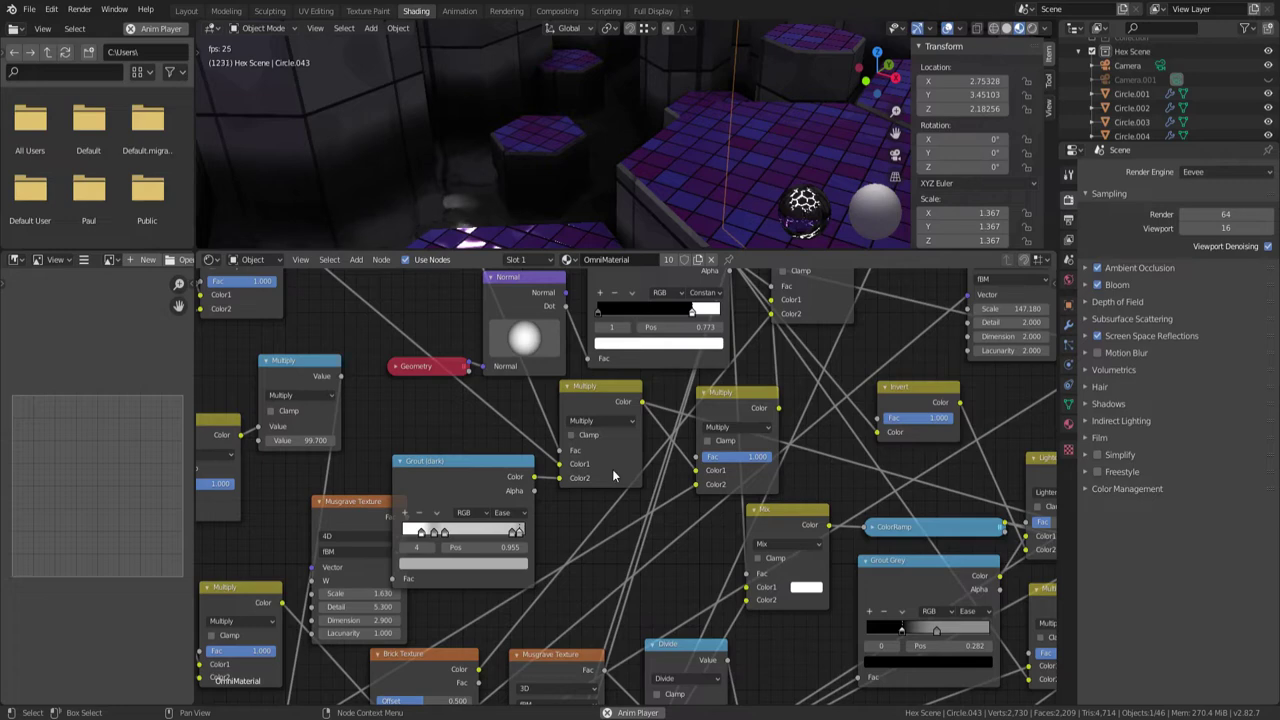
pyautogui.click(457, 184)
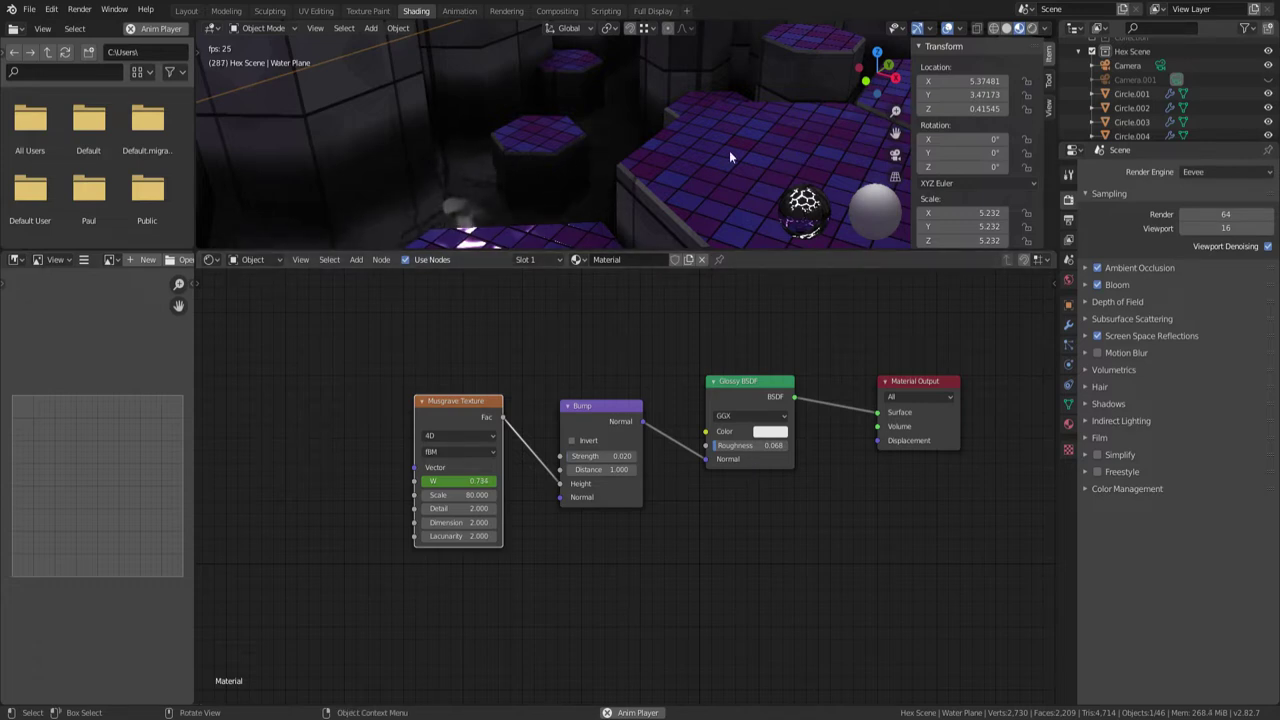
# Expand the Screen Space Reflections settings and turn the effect off and back on to compare the water's reflections
pyautogui.moveTo(737, 157); pyautogui.dragTo(541, 127, button='middle')
pyautogui.scroll(2, 707, 164)
pyautogui.scroll(2, 713, 173)
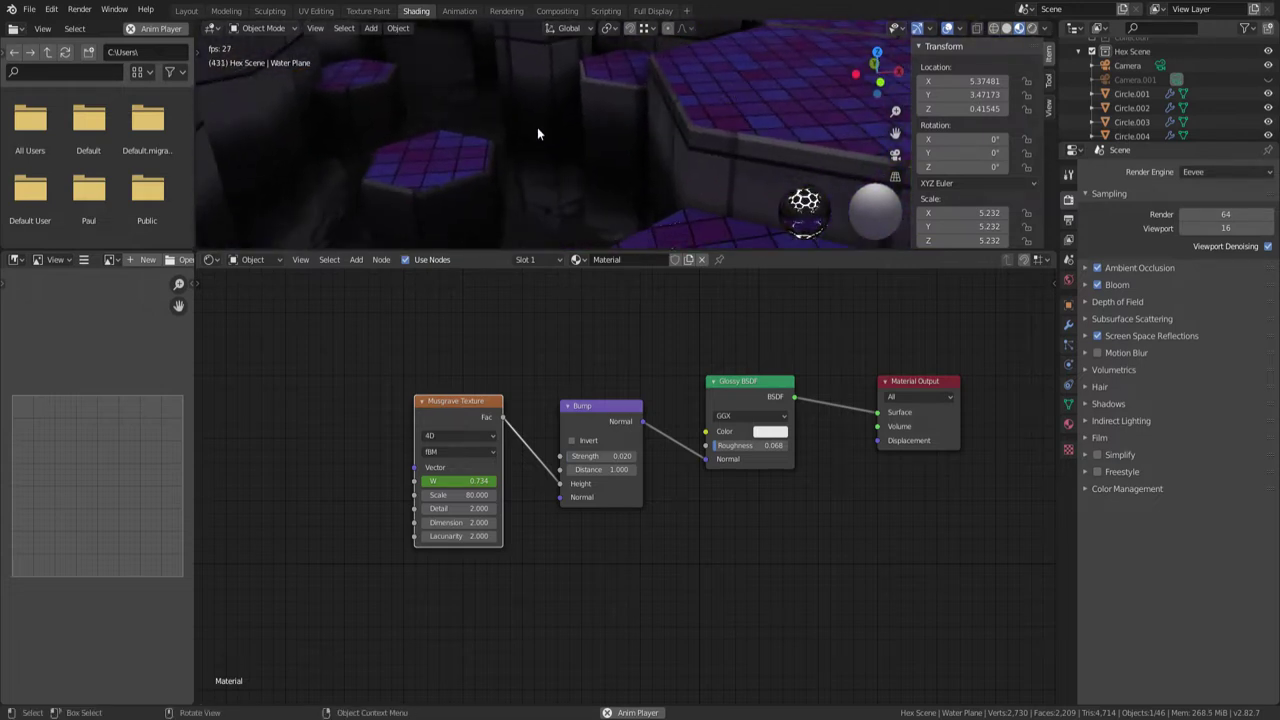
pyautogui.click(1088, 336)
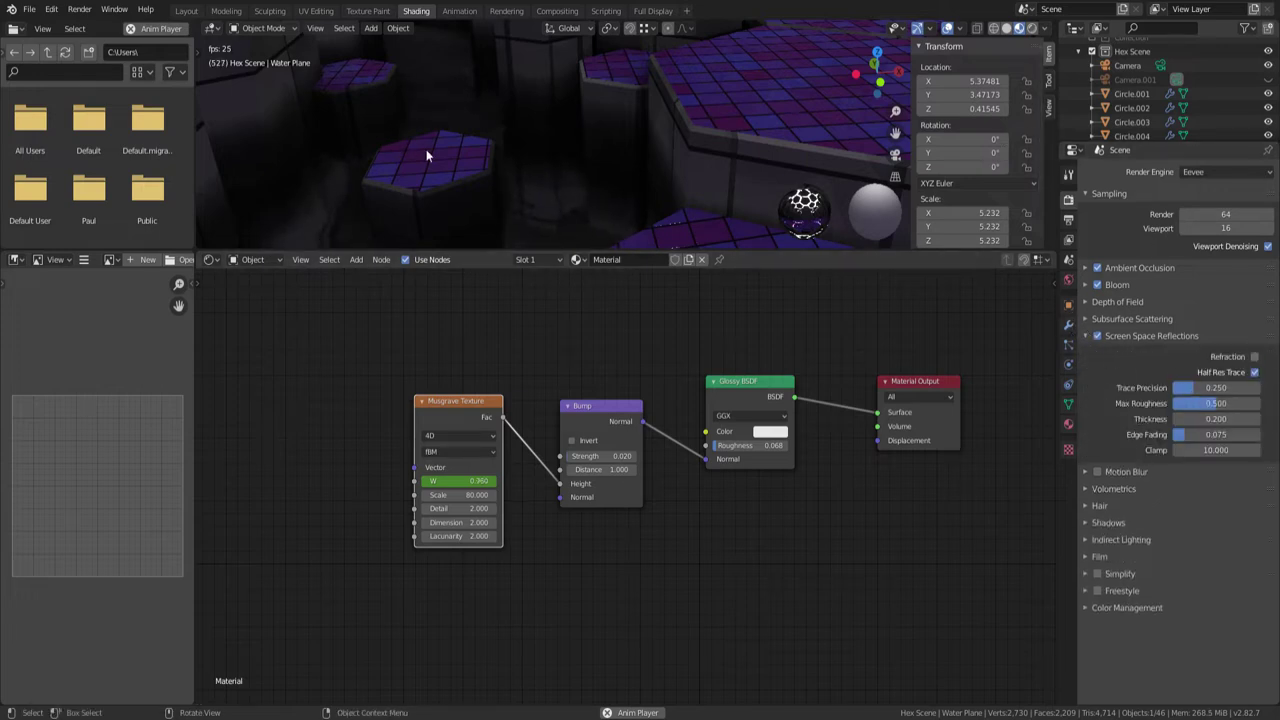
pyautogui.click(1097, 336)
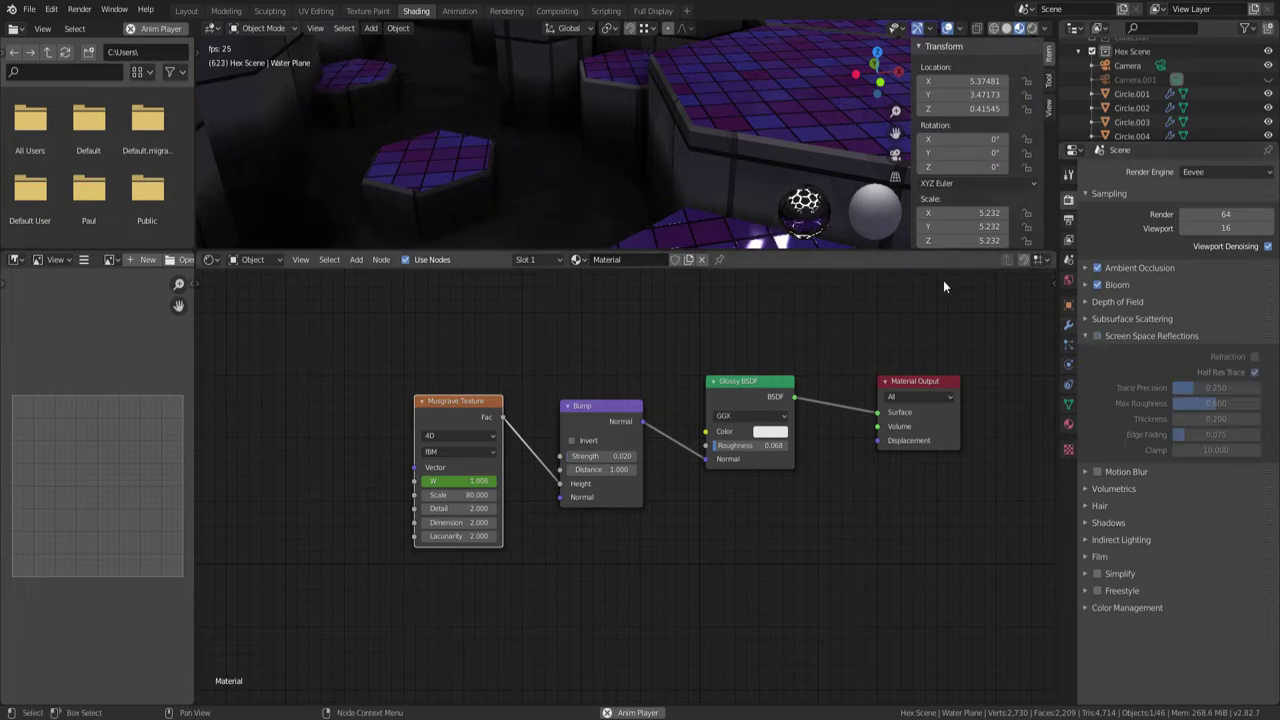
pyautogui.click(1096, 336)
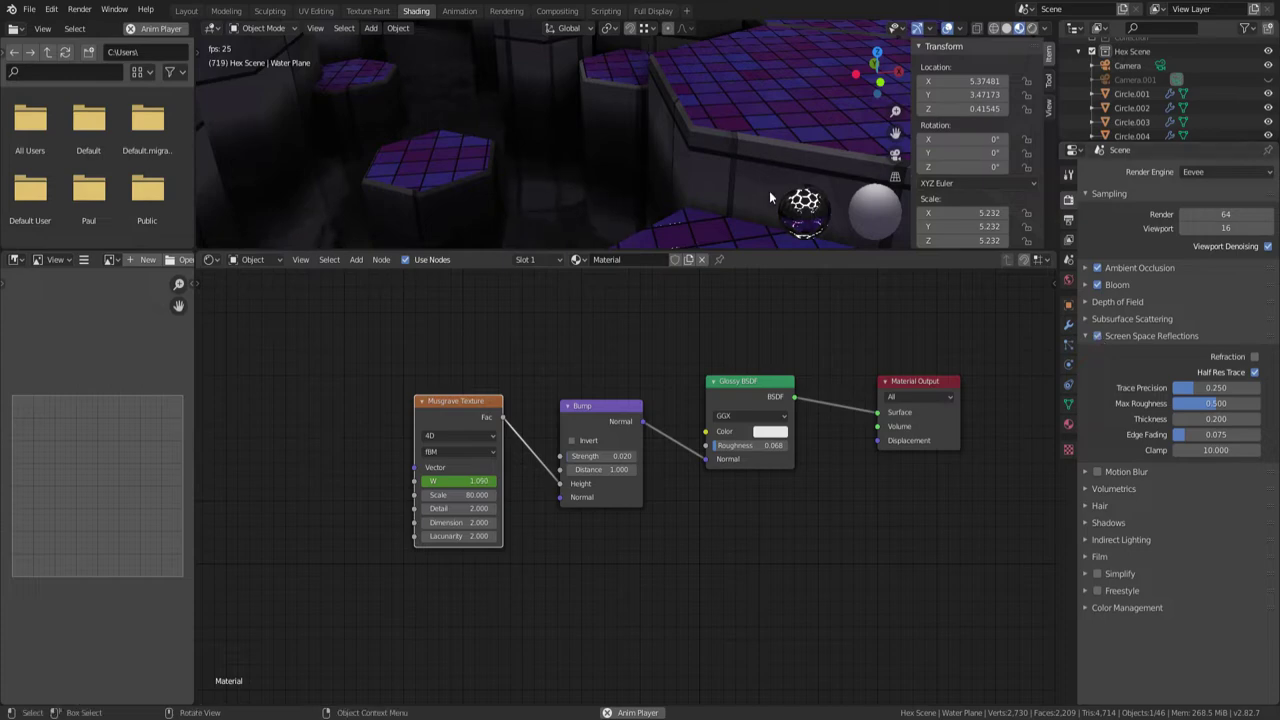
# Select the large tiled hexagonal platform to display its OmniMaterial nodes
pyautogui.moveTo(572, 160); pyautogui.dragTo(610, 175, button='middle')
pyautogui.scroll(12, 646, 156)
pyautogui.click(1128, 79)
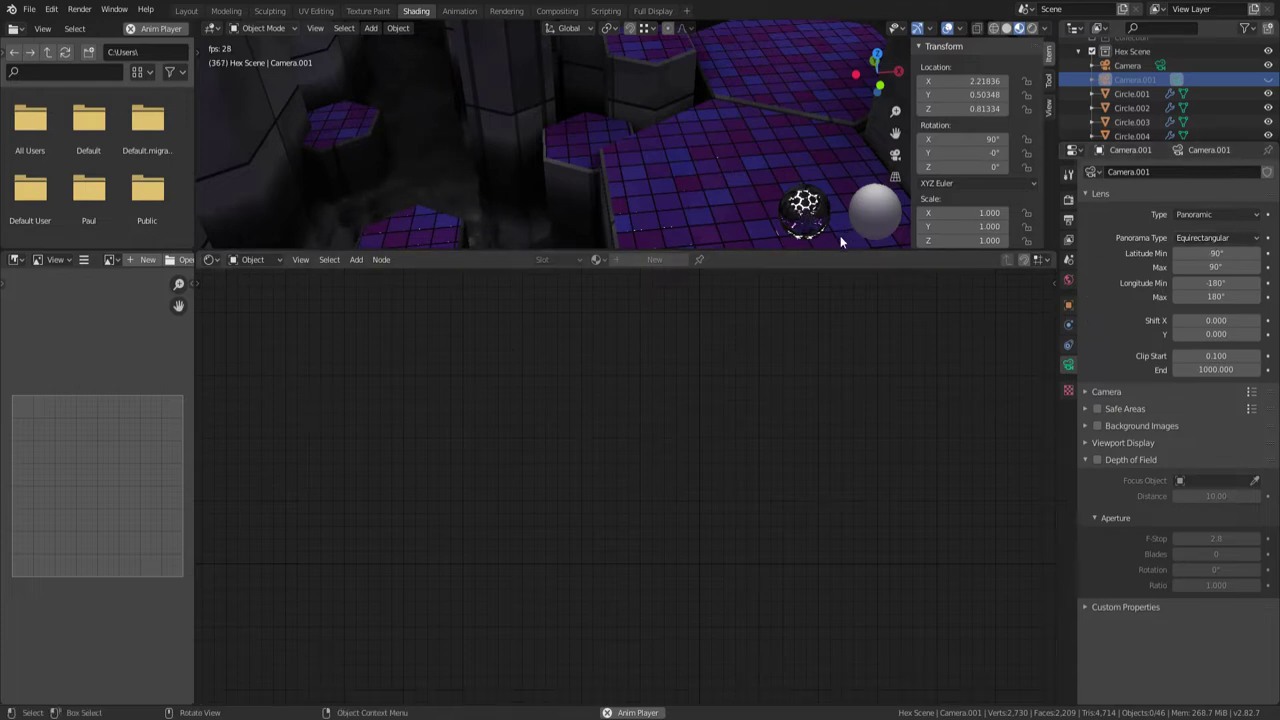
pyautogui.click(808, 210)
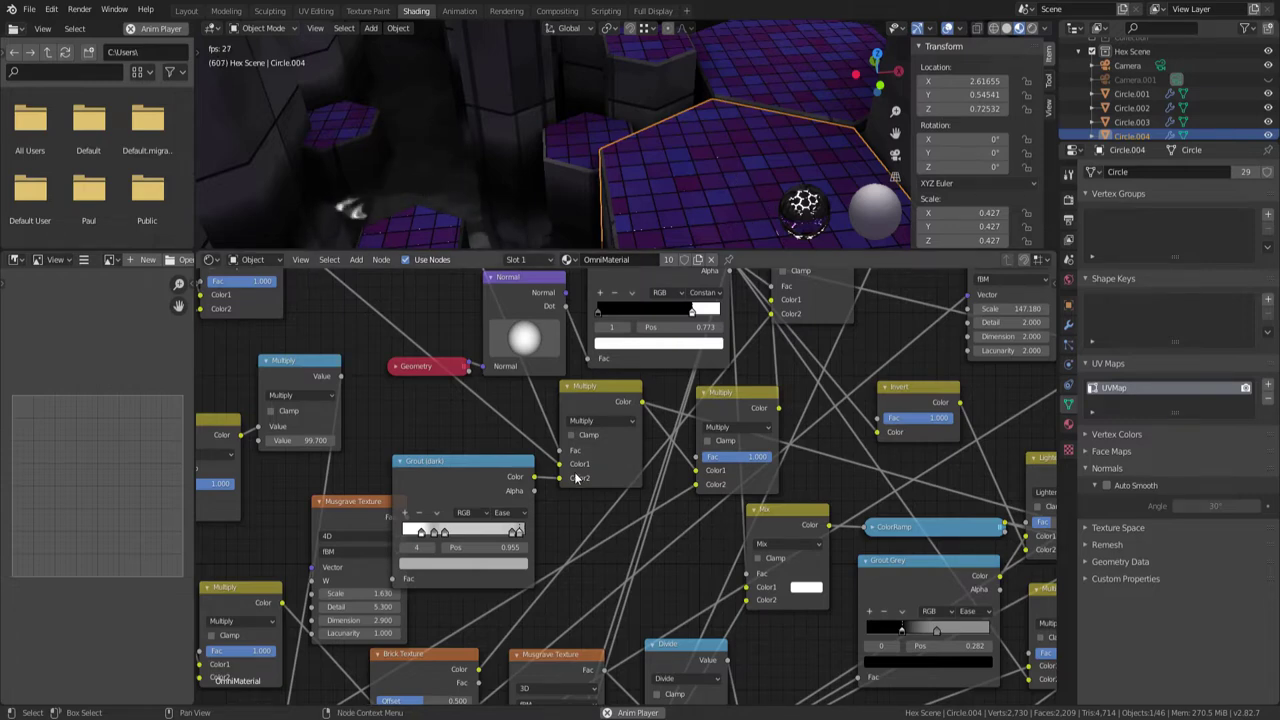
# Examine the full OmniMaterial node network, including the colour, Texture Coordinate and Brick Texture nodes at its start
pyautogui.scroll(-5, 610, 478)
pyautogui.moveTo(705, 518); pyautogui.dragTo(670, 459, button='middle')
pyautogui.scroll(-1, 662, 449)
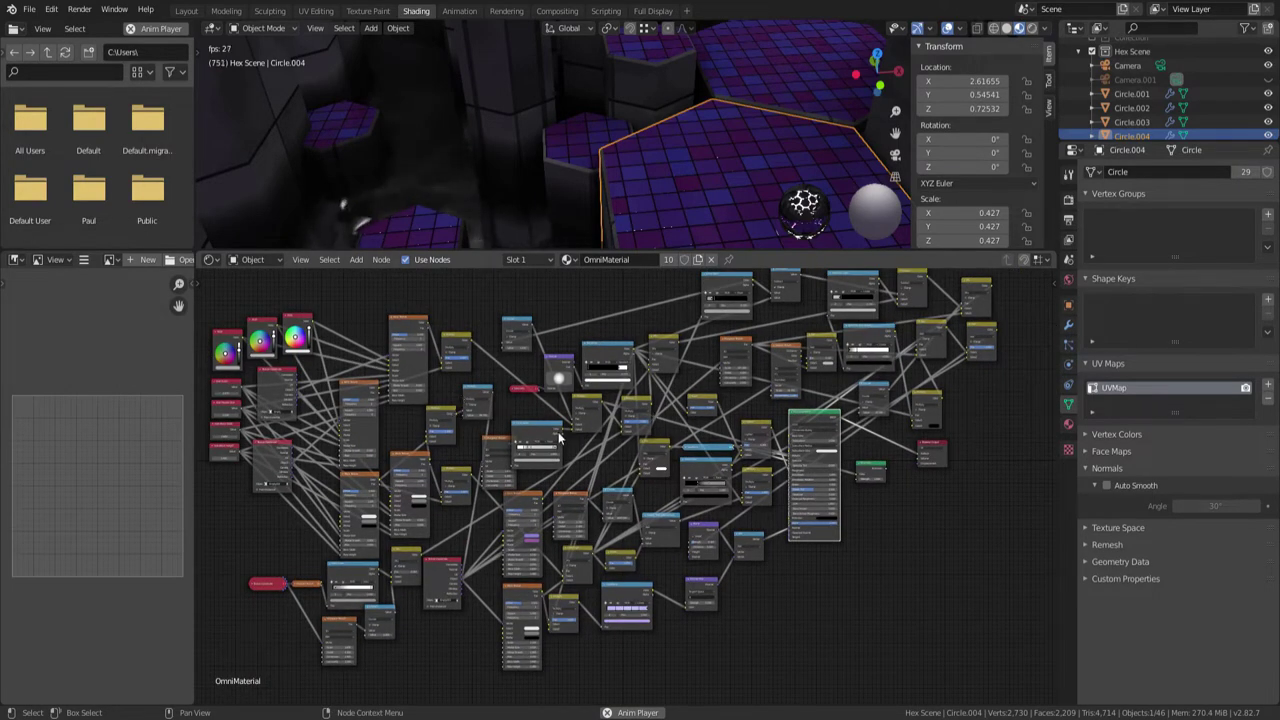
pyautogui.scroll(6, 510, 413)
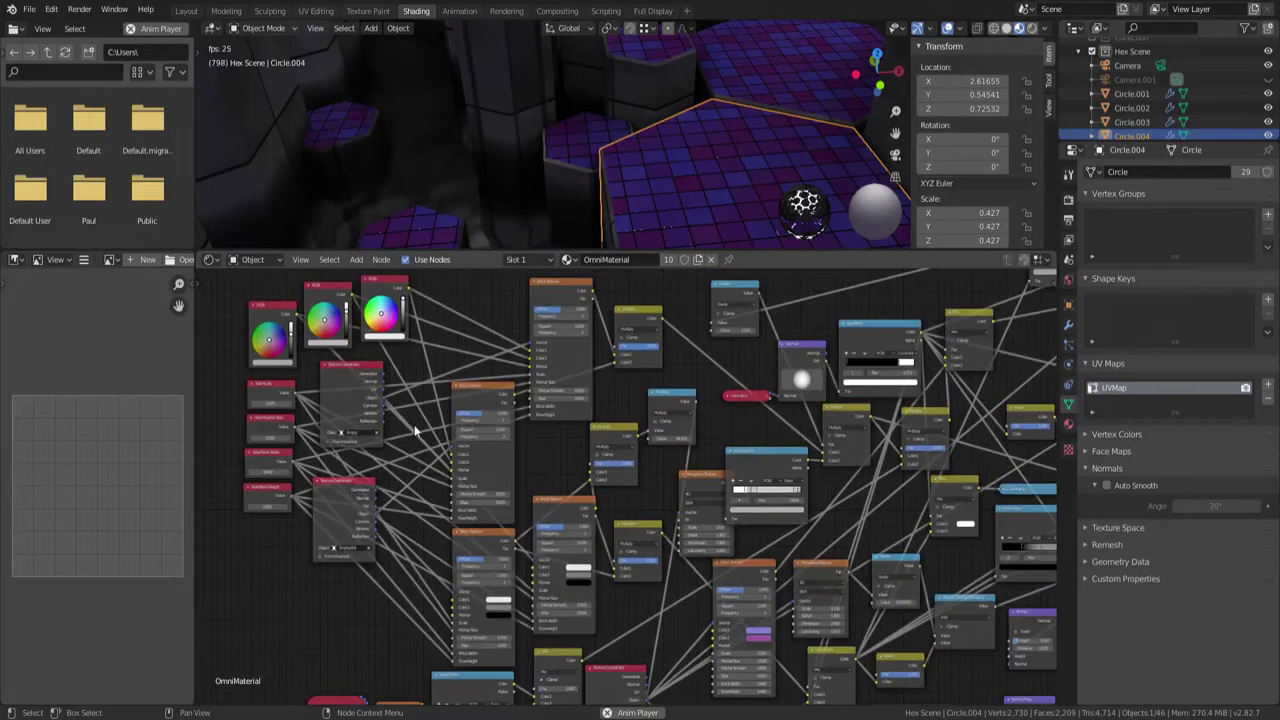
pyautogui.moveTo(527, 446); pyautogui.dragTo(593, 542, button='middle')
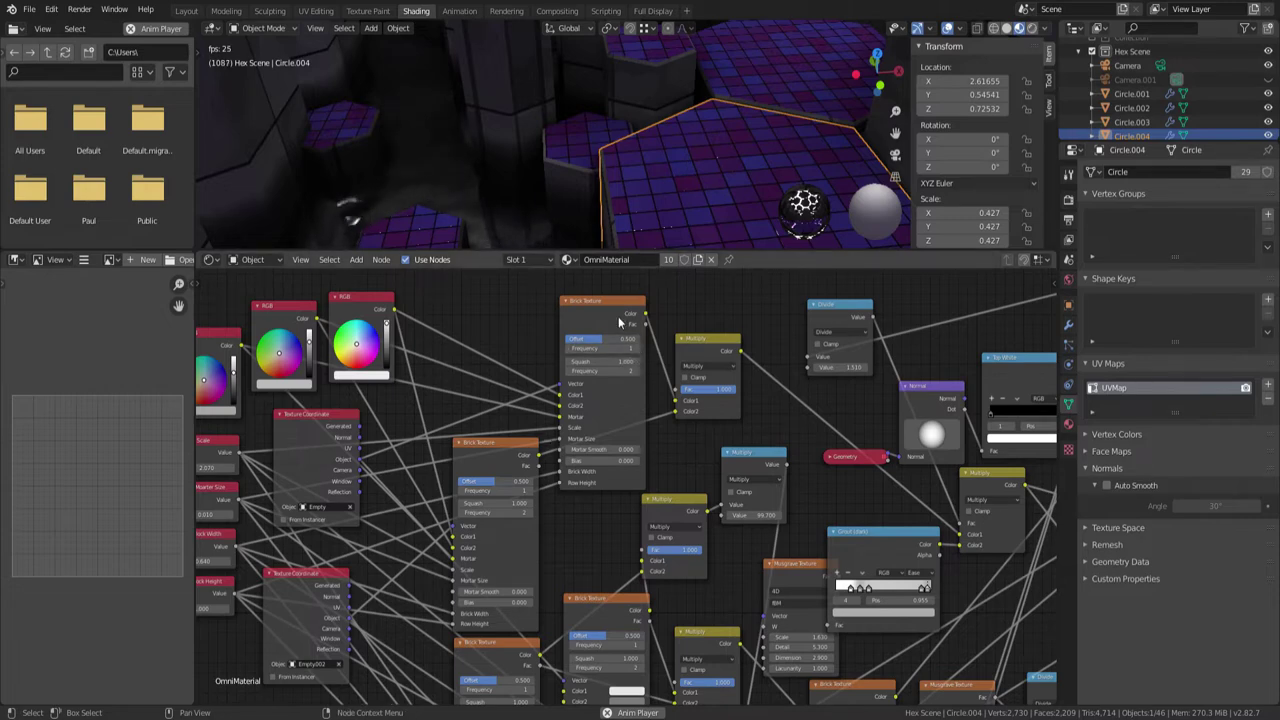
# Highlight the uppermost Brick Texture node and the Brick Texture node below it in turn
pyautogui.click(637, 349)
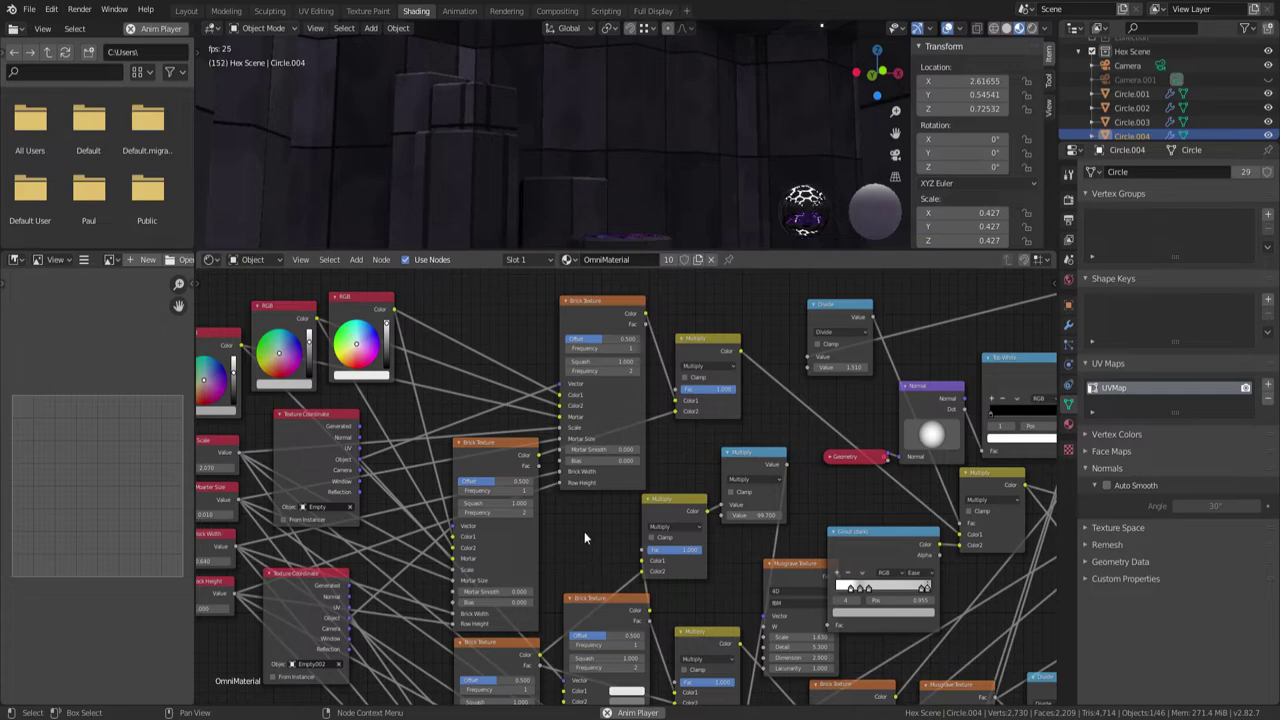
pyautogui.click(605, 468)
pyautogui.scroll(-1, 605, 468)
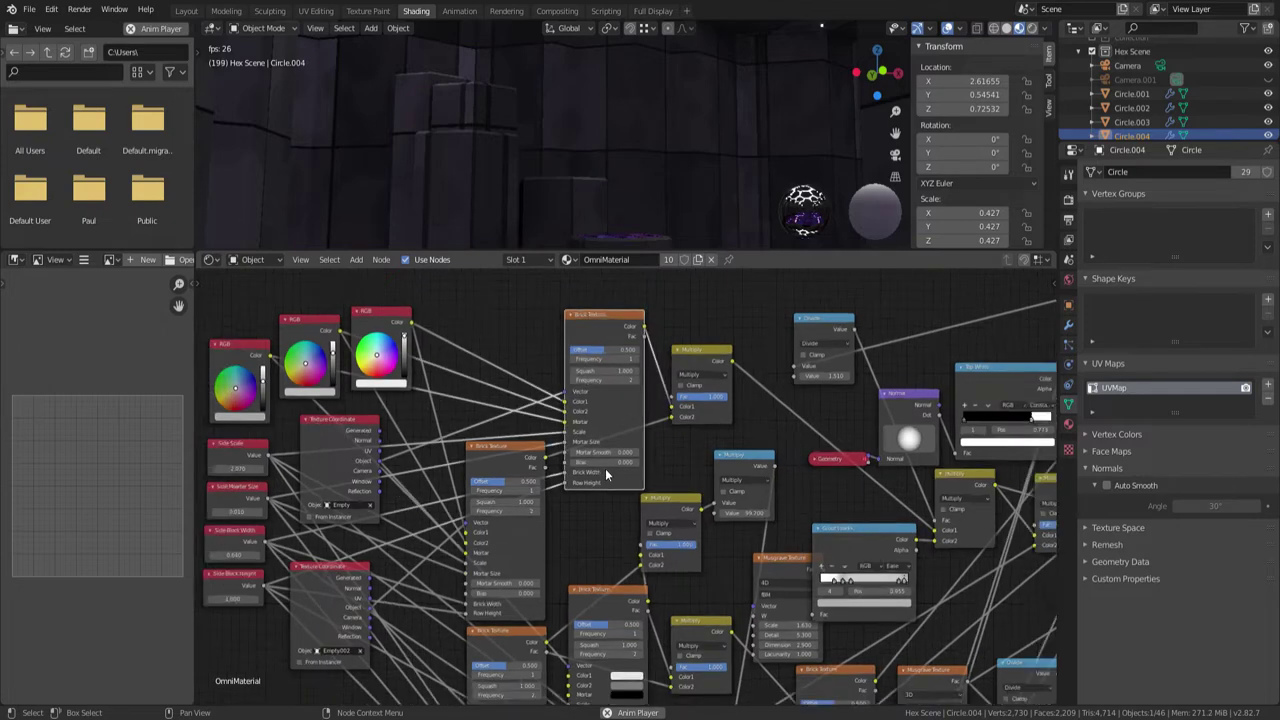
pyautogui.scroll(-3, 580, 466)
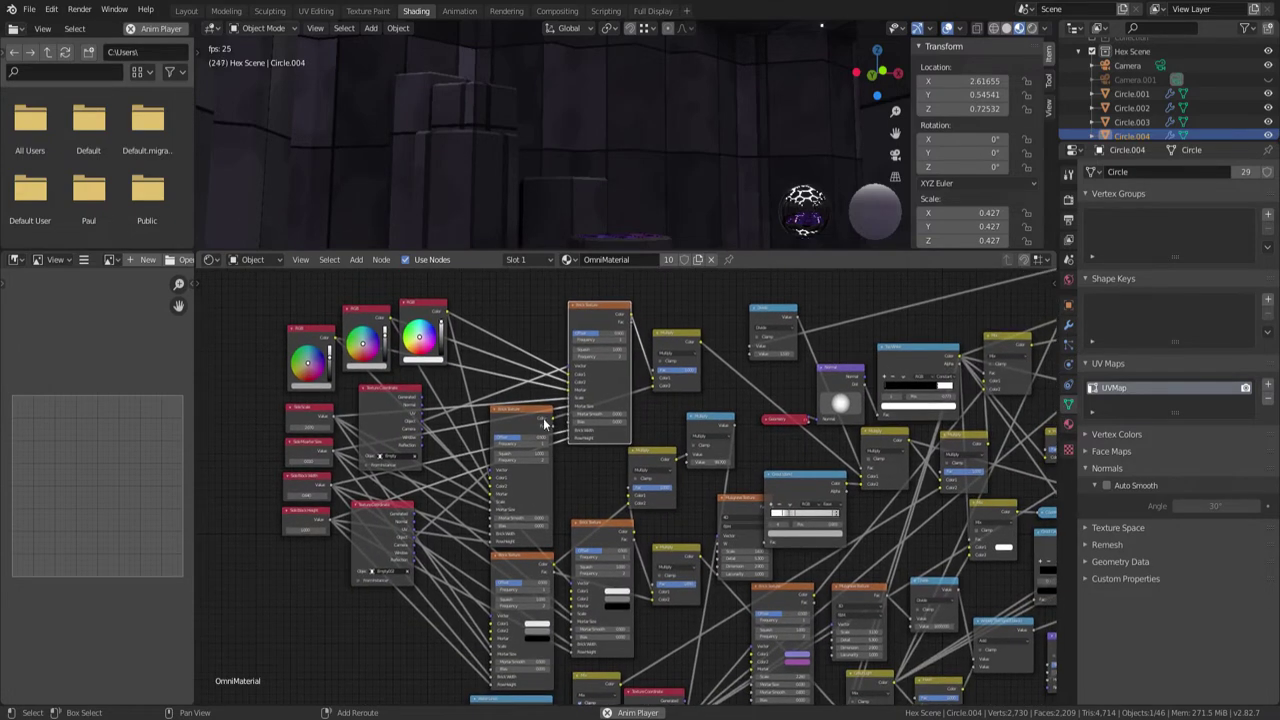
pyautogui.click(533, 412)
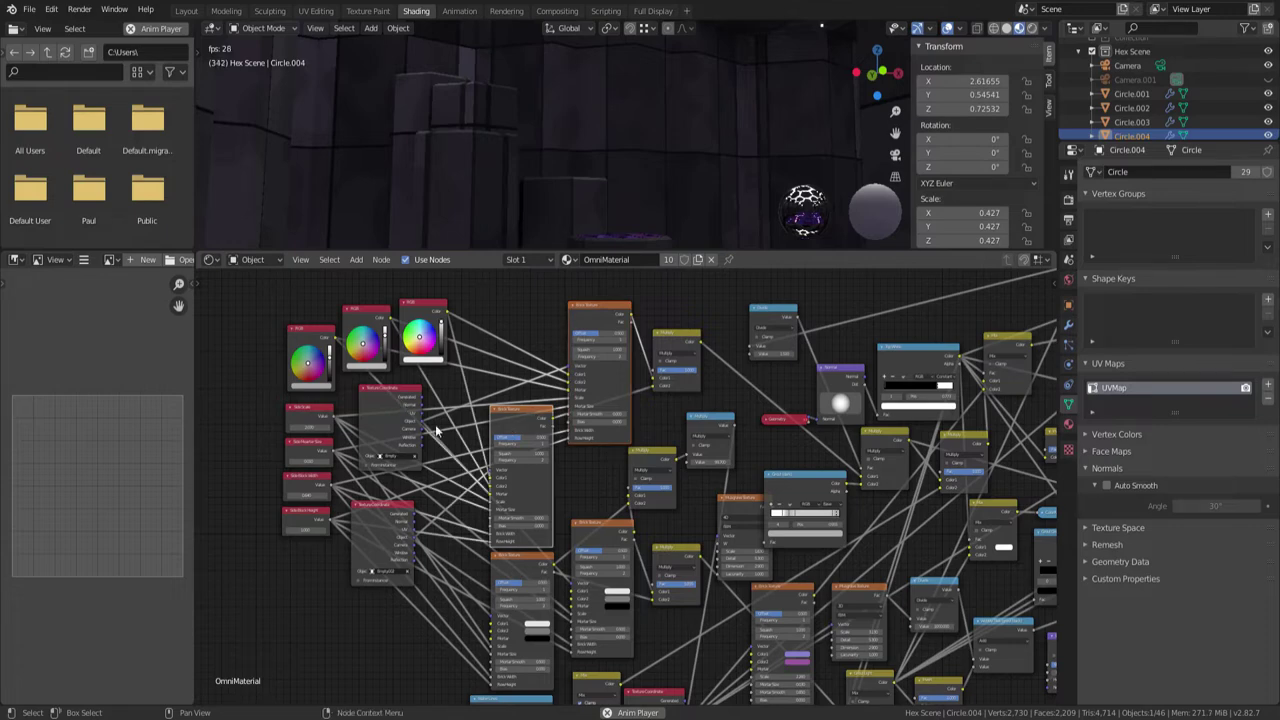
# Shift the Texture Coordinate nodes referencing Empty and Empty.002 slightly closer to the Brick Texture nodes
pyautogui.moveTo(390, 393); pyautogui.dragTo(401, 398)
pyautogui.click(588, 312)
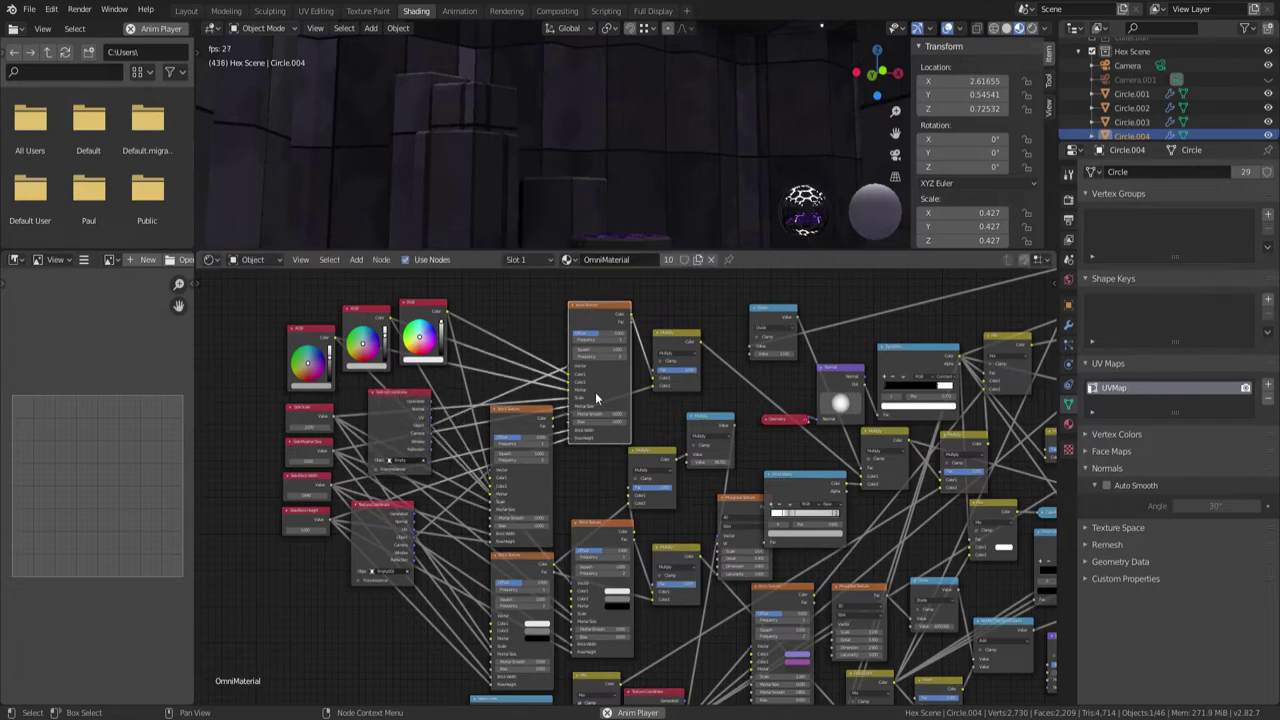
pyautogui.keyDown('shift'); pyautogui.click(590, 527); pyautogui.keyUp('shift')
pyautogui.moveTo(398, 399); pyautogui.dragTo(411, 407)
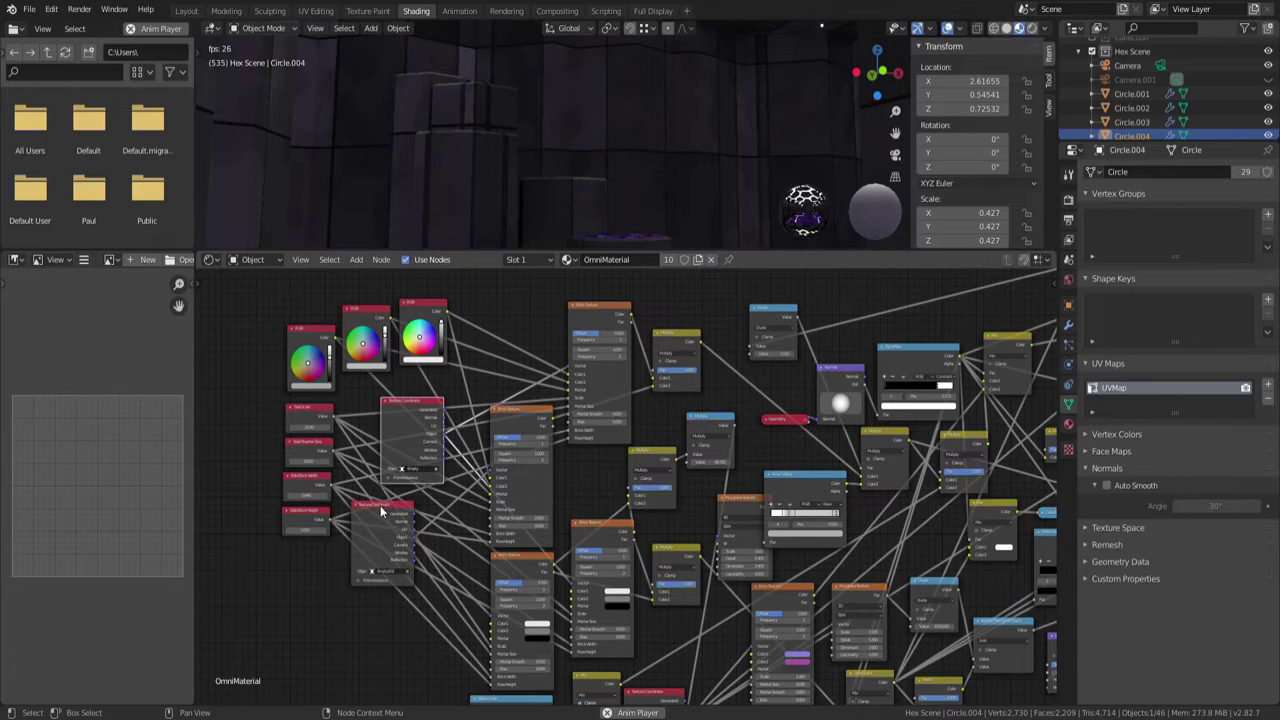
pyautogui.moveTo(381, 511); pyautogui.dragTo(410, 505)
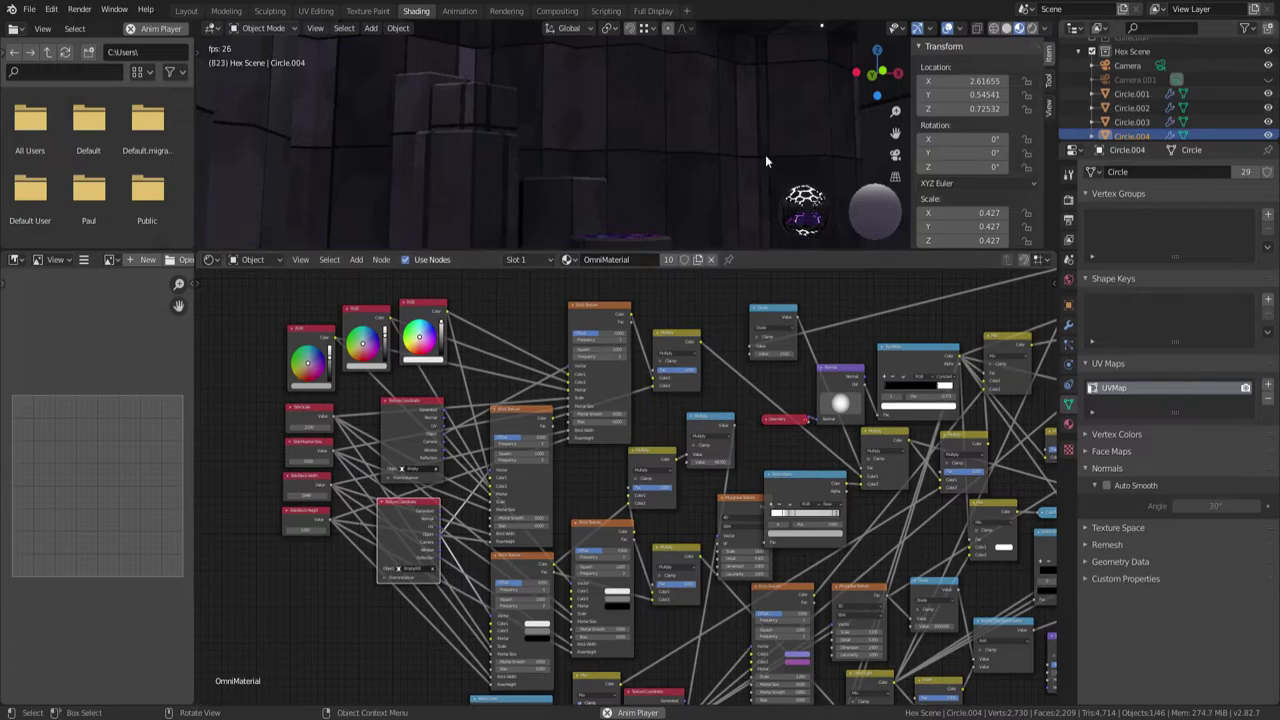
# Enable the hidden Collection in the scene and select its object Empty
pyautogui.scroll(2, 1133, 67)
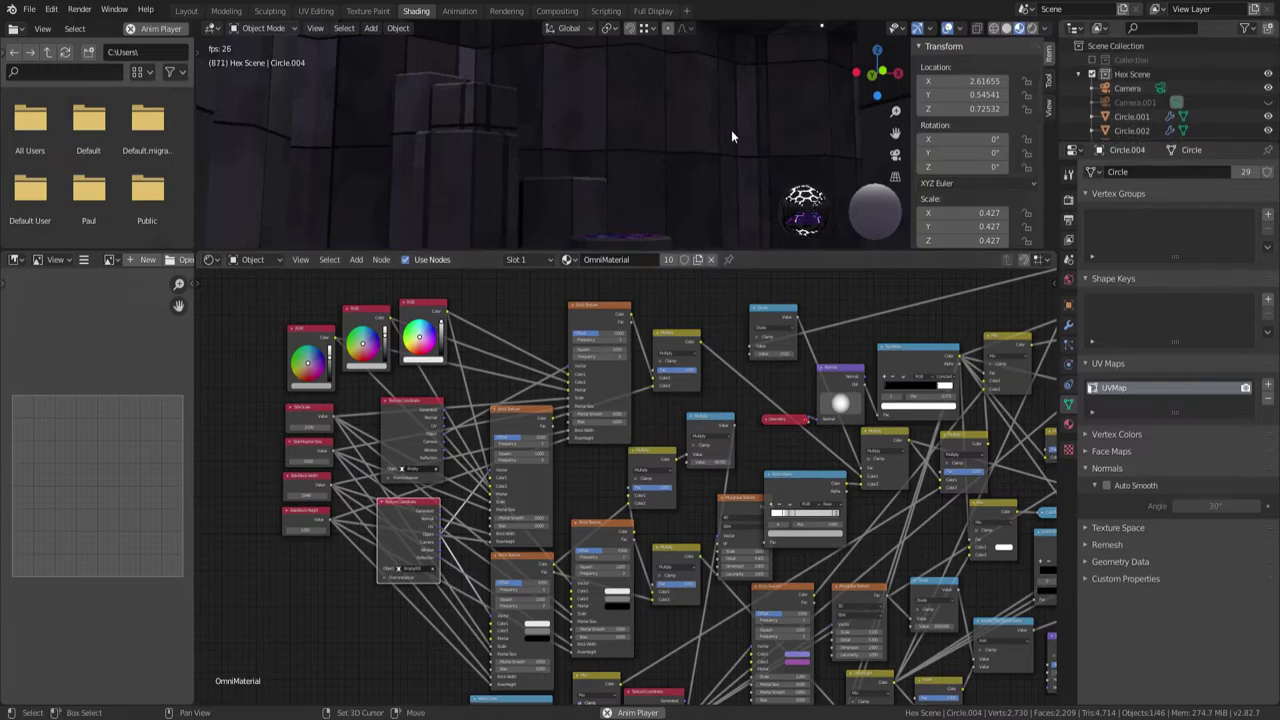
pyautogui.click(1092, 60)
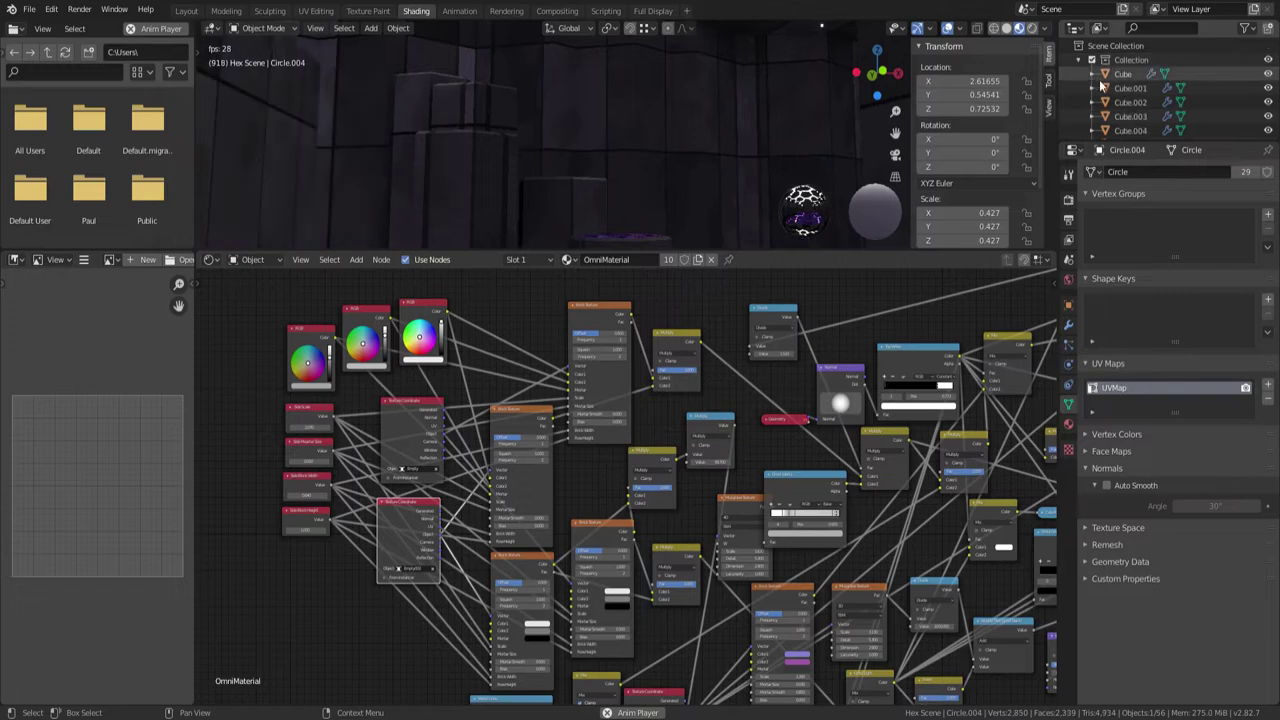
pyautogui.scroll(-3, 1134, 129)
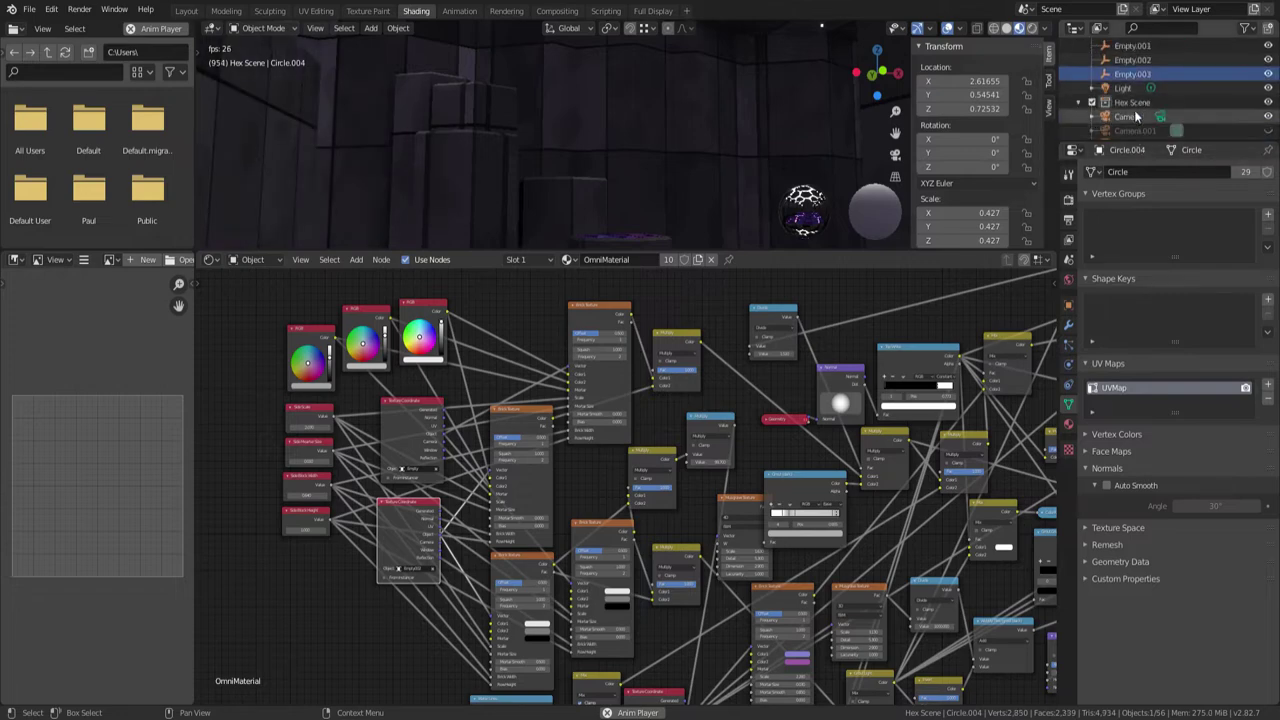
pyautogui.click(1139, 45)
pyautogui.scroll(2, 1139, 49)
pyautogui.click(1135, 61)
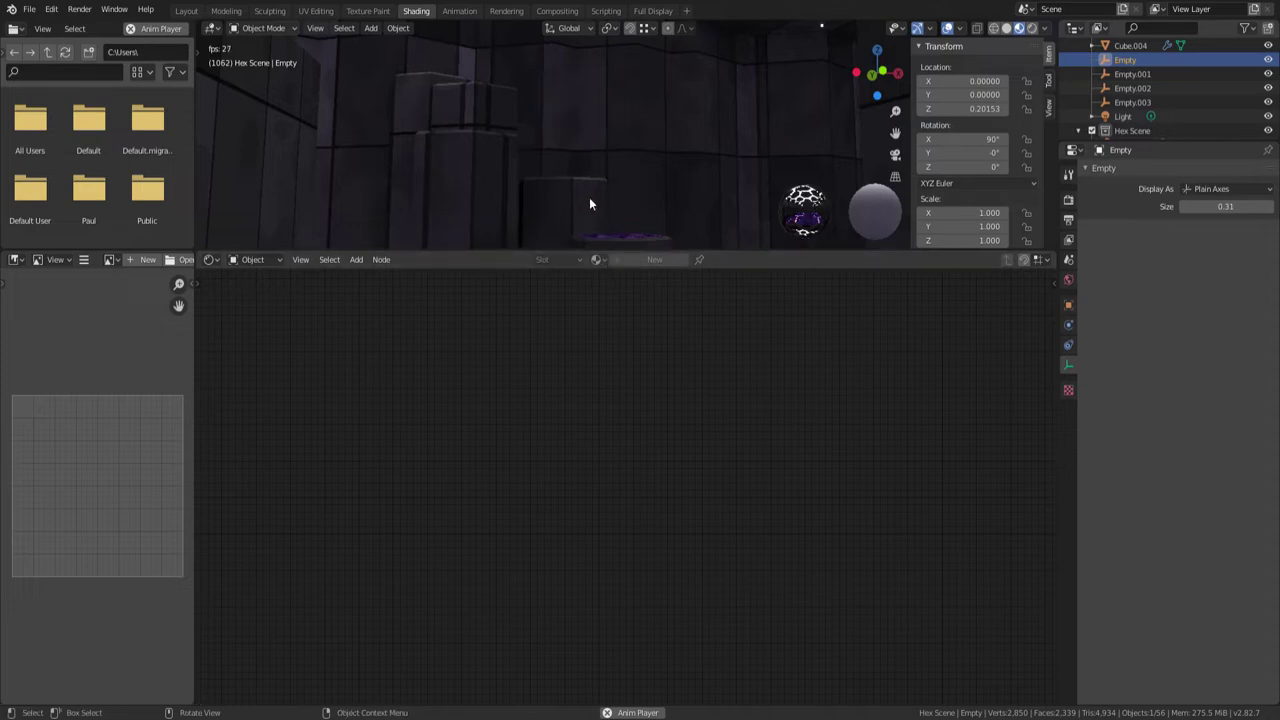
# Enlarge the 3D viewport and try moving Empty along Z and freely to see its effect on the wall tiles
pyautogui.moveTo(663, 254); pyautogui.dragTo(652, 401)
pyautogui.press('g')
pyautogui.press('z')
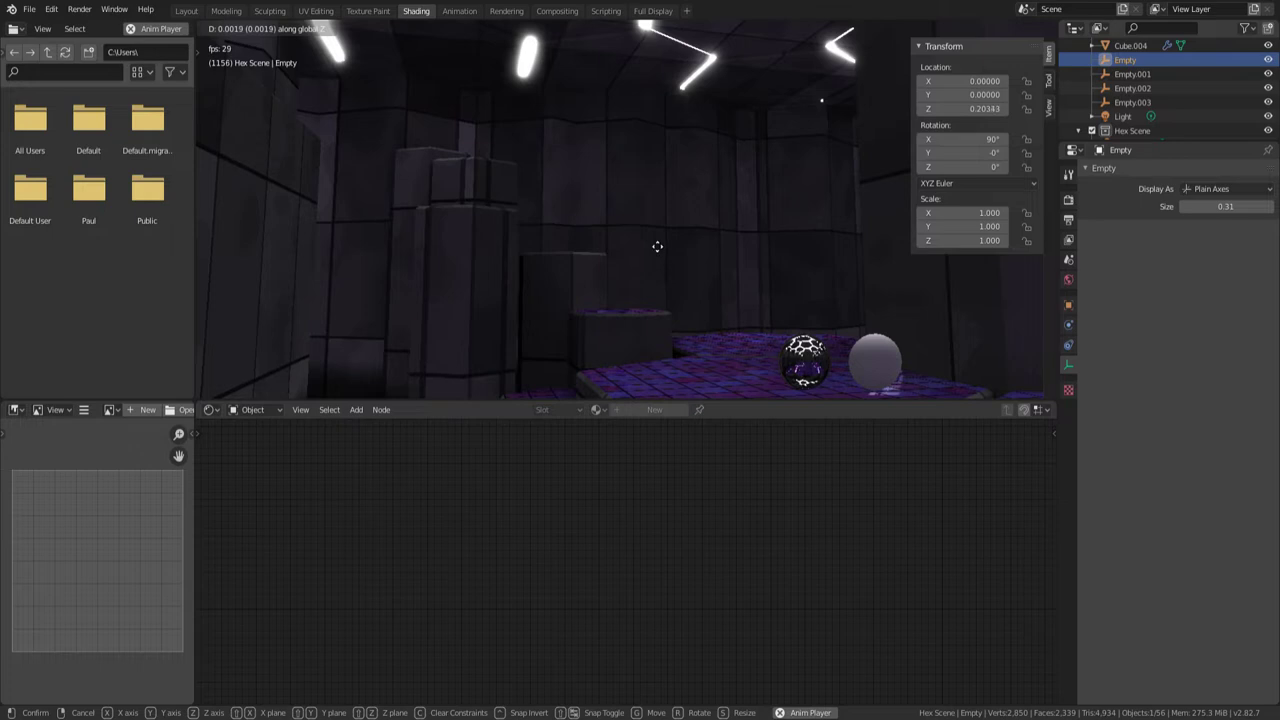
pyautogui.rightClick(657, 282)
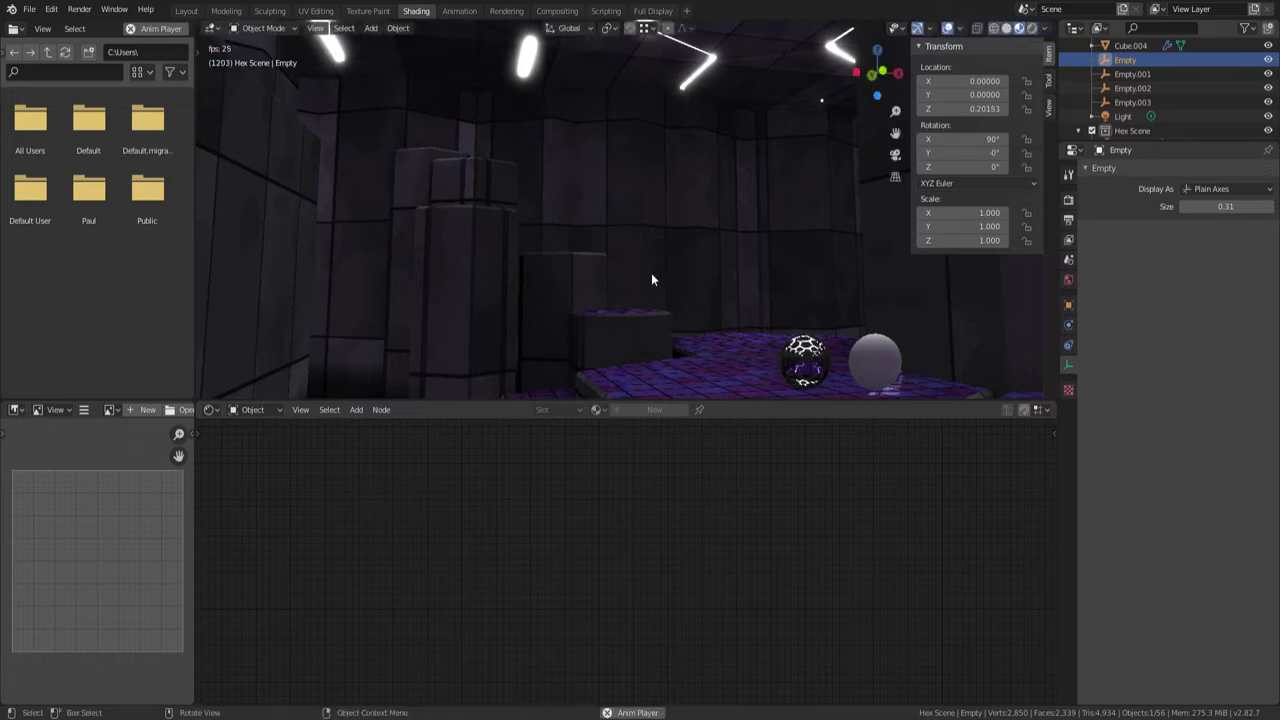
pyautogui.press('g')
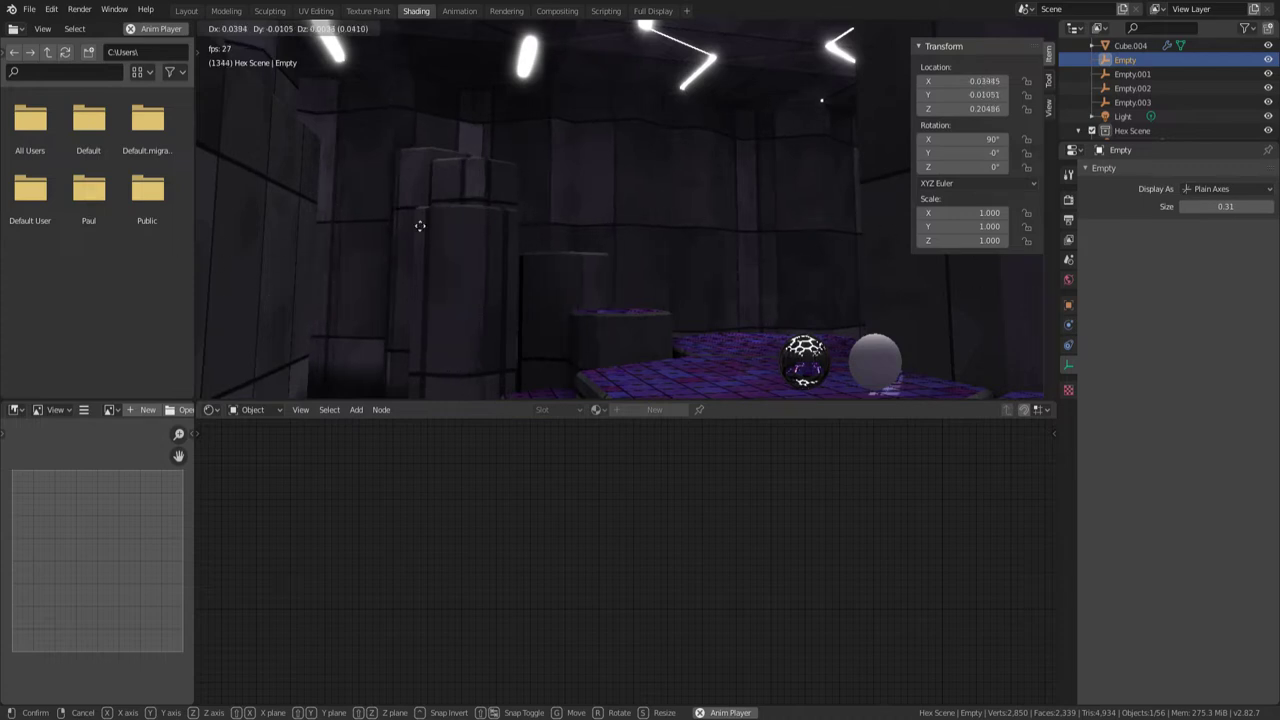
pyautogui.rightClick(755, 249)
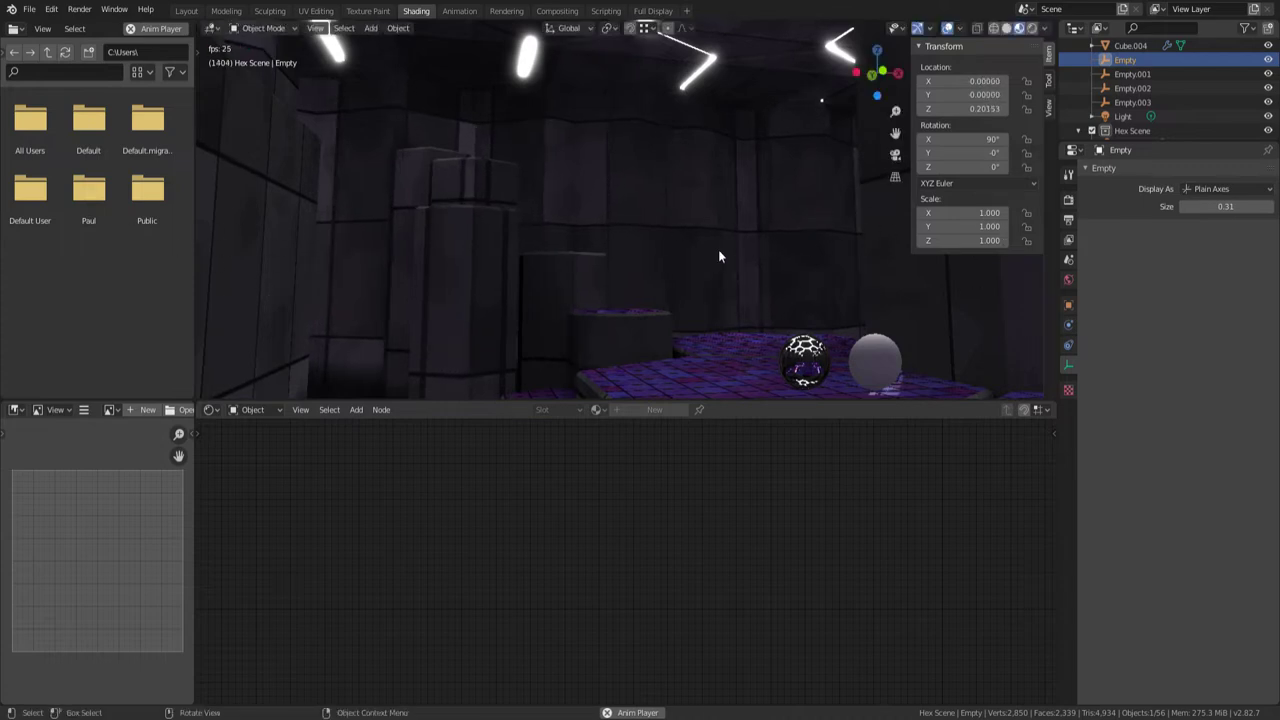
# Try moving Empty.001 freely to see its effect on the material, and cancel the move
pyautogui.click(1130, 75)
pyautogui.press('g')
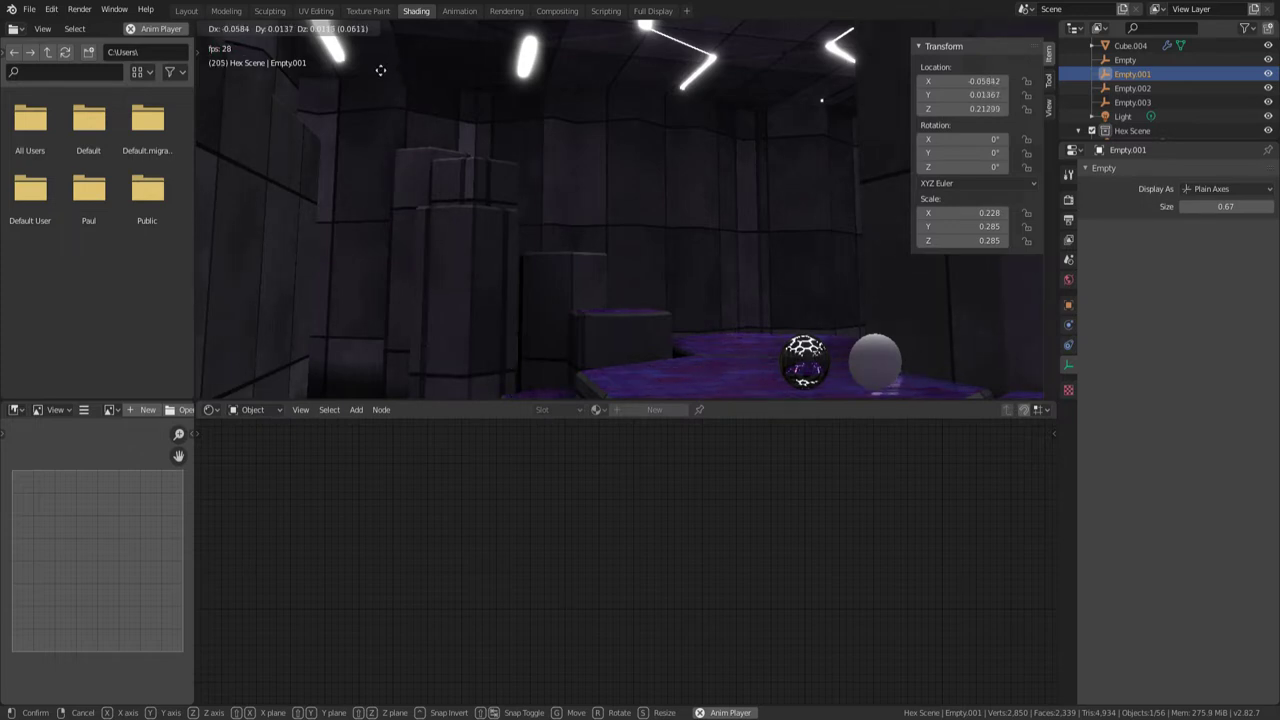
pyautogui.press('Escape')
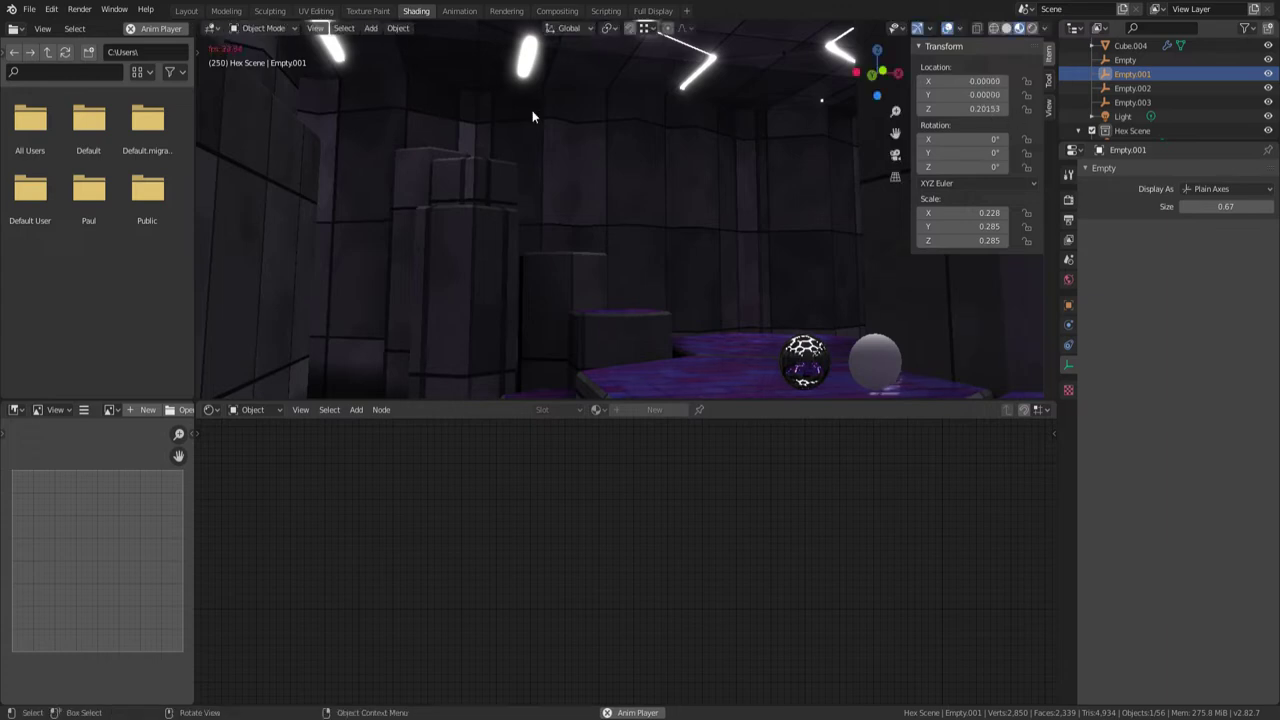
# Try moving Empty.002 freely while viewing the side walls, and cancel the move
pyautogui.click(1104, 89)
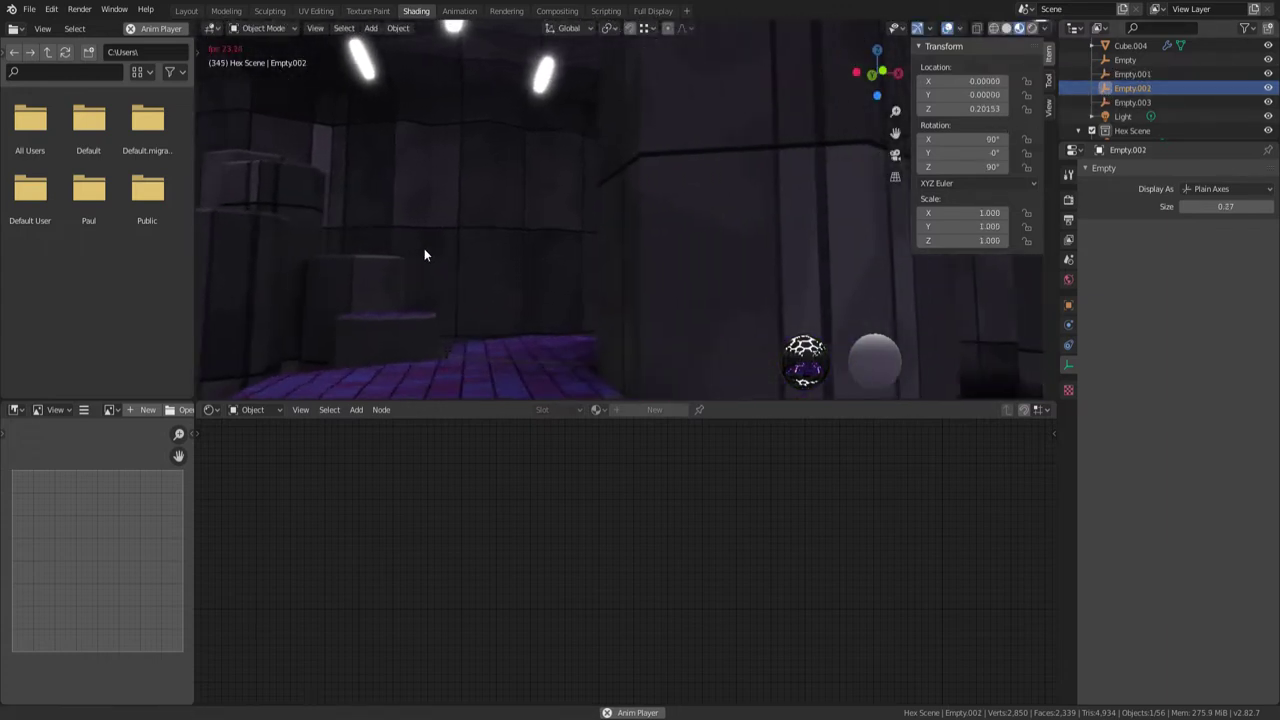
pyautogui.hotkey('shift', '`')
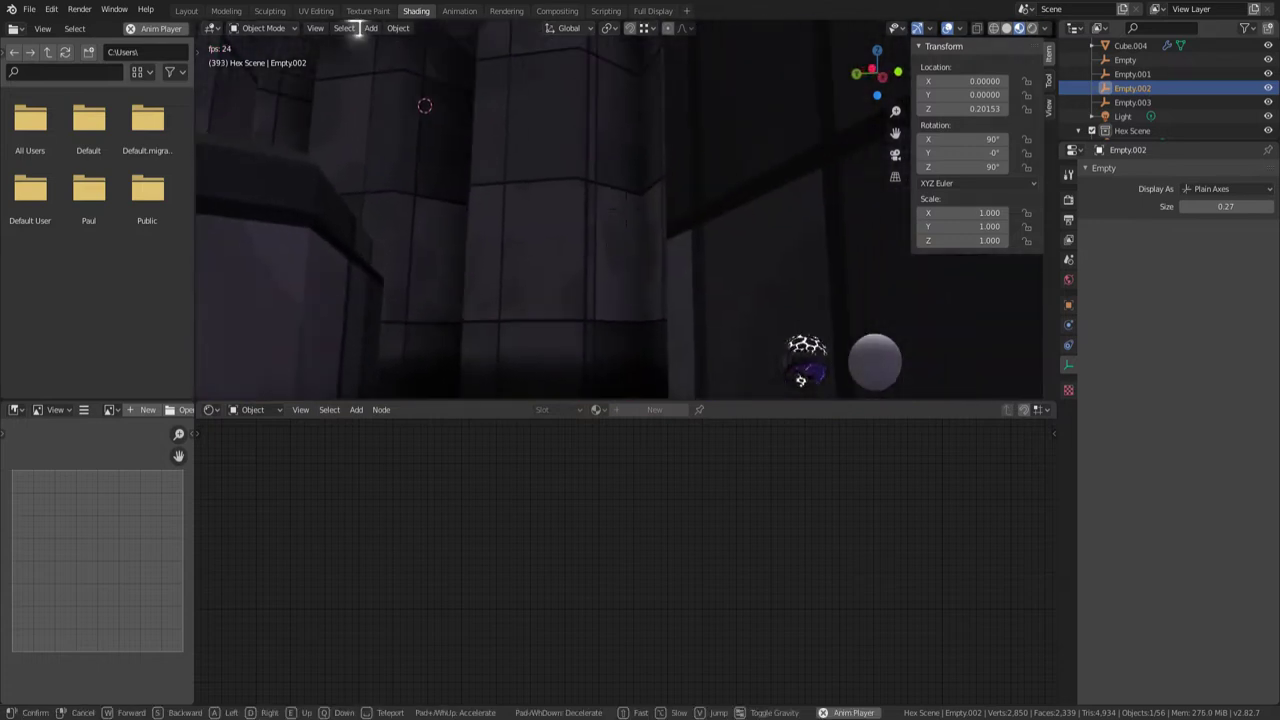
pyautogui.click(627, 215)
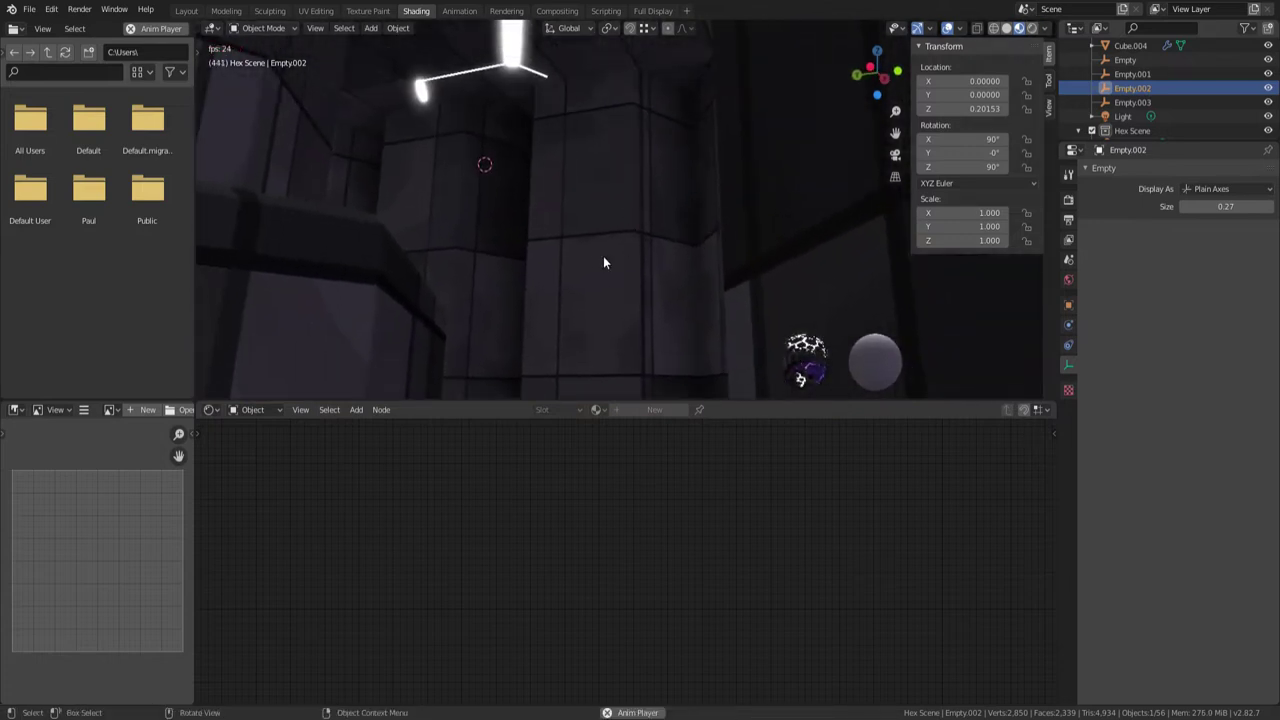
pyautogui.press('g')
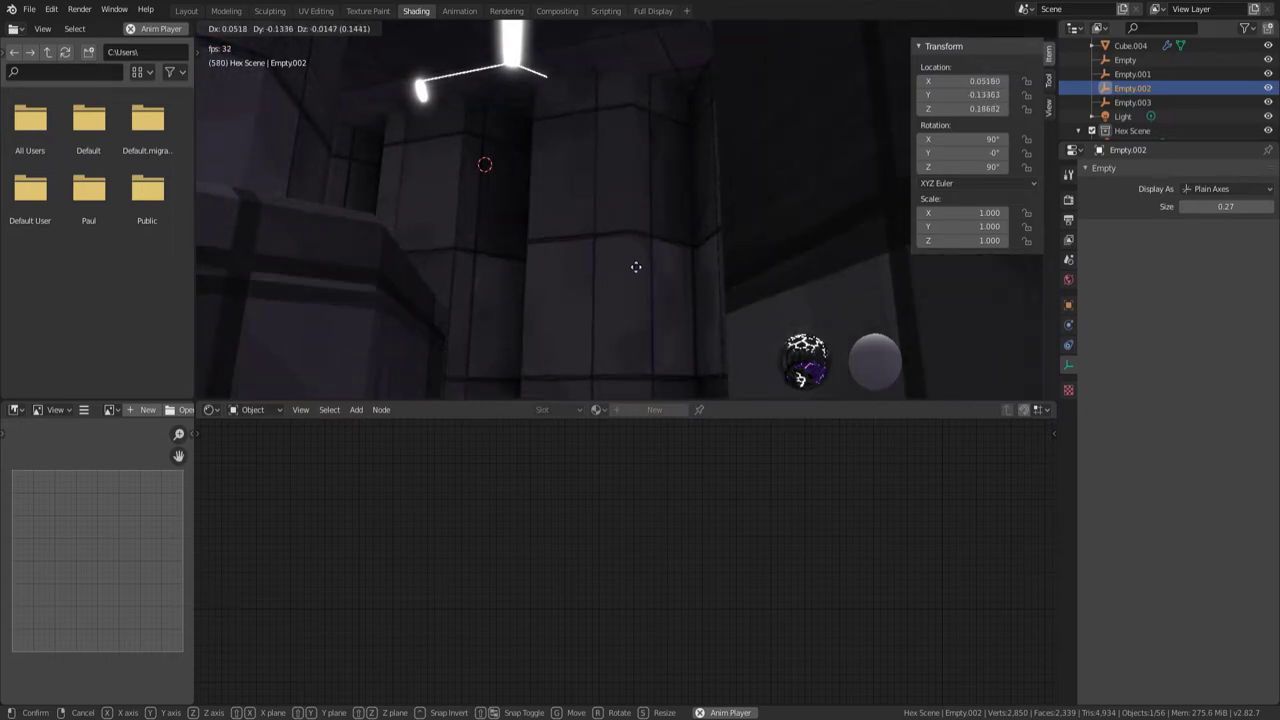
pyautogui.rightClick(566, 230)
# Move Empty.003 to about X 0.011, Y -0.040, Z 0.474, and try a further small move near the water line
pyautogui.click(1130, 102)
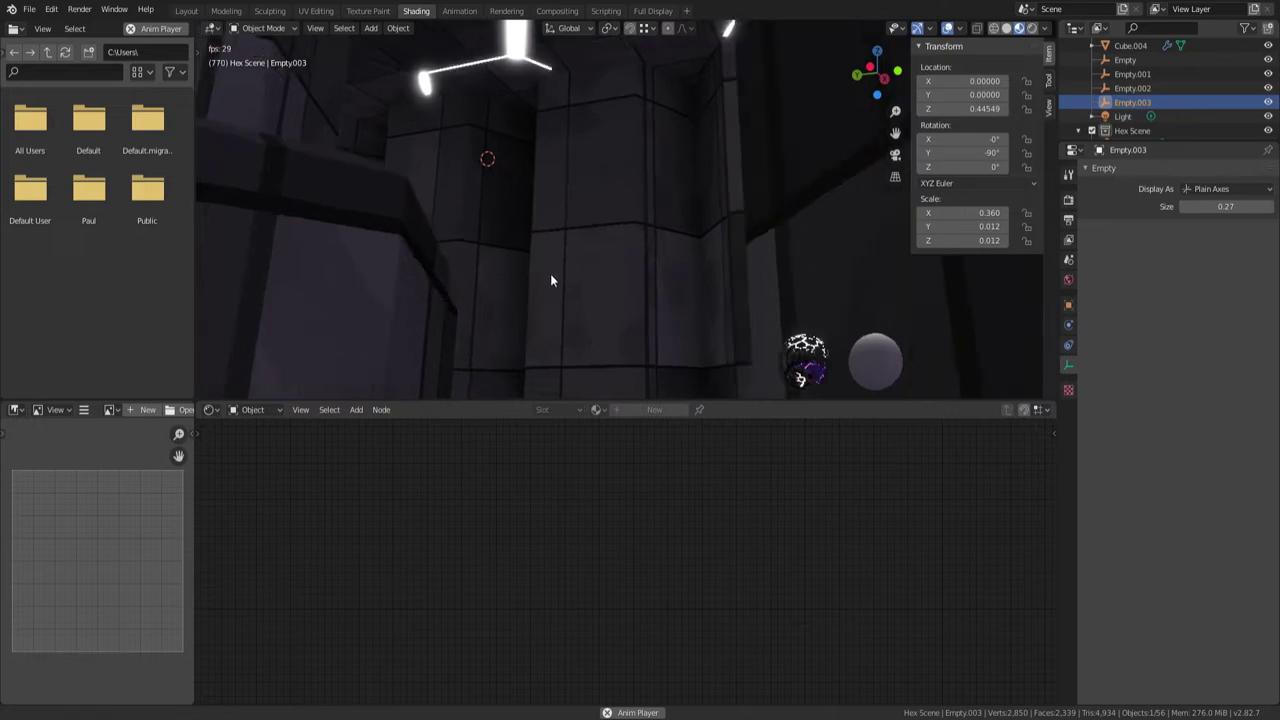
pyautogui.press('g')
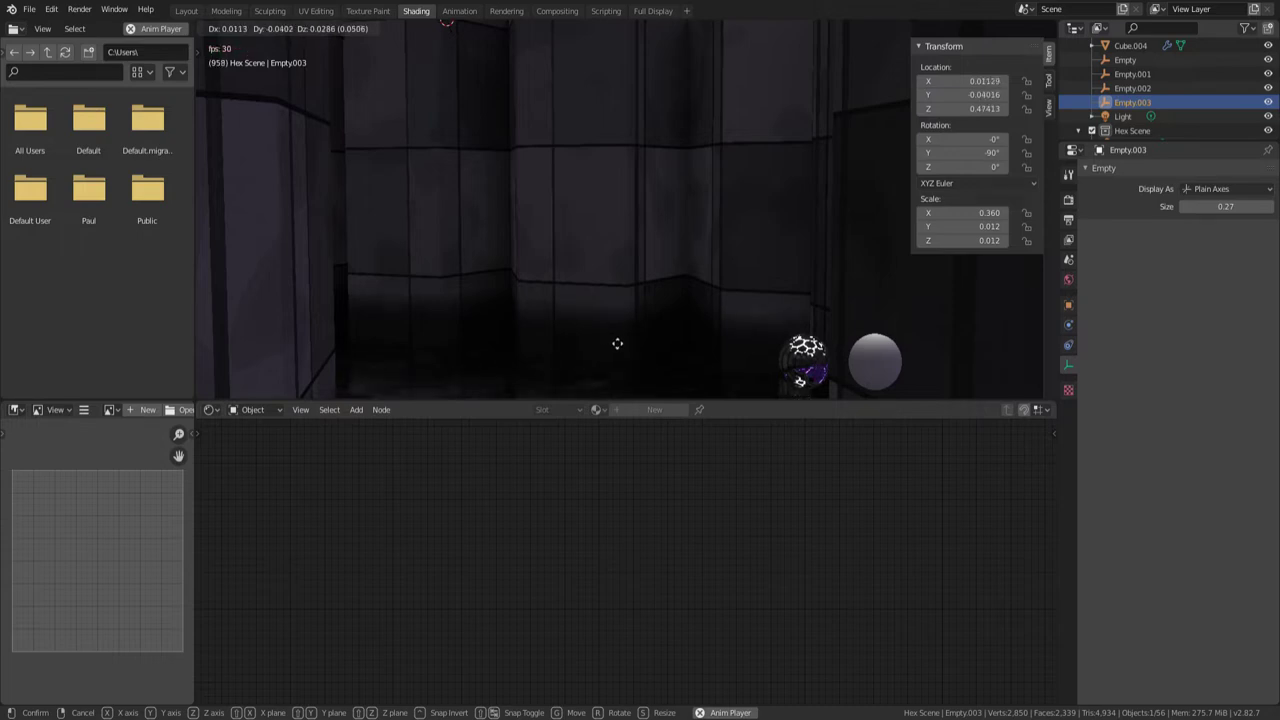
pyautogui.click(620, 339)
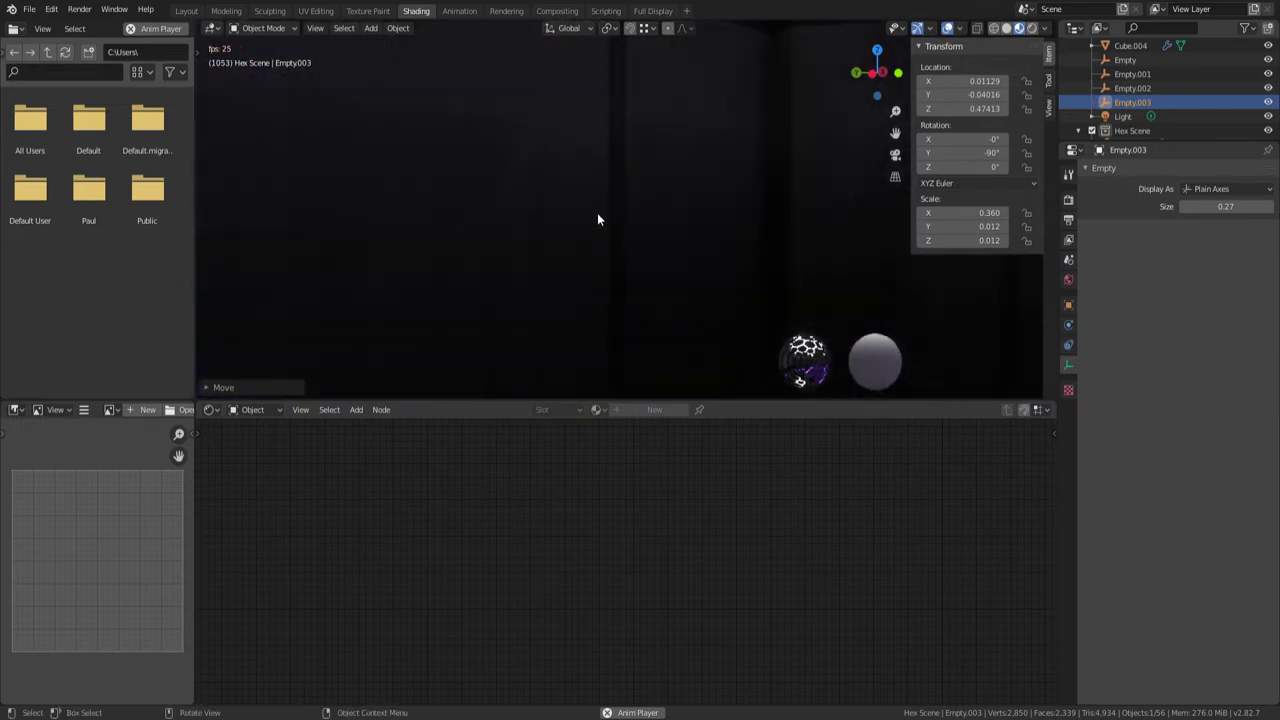
pyautogui.press('g')
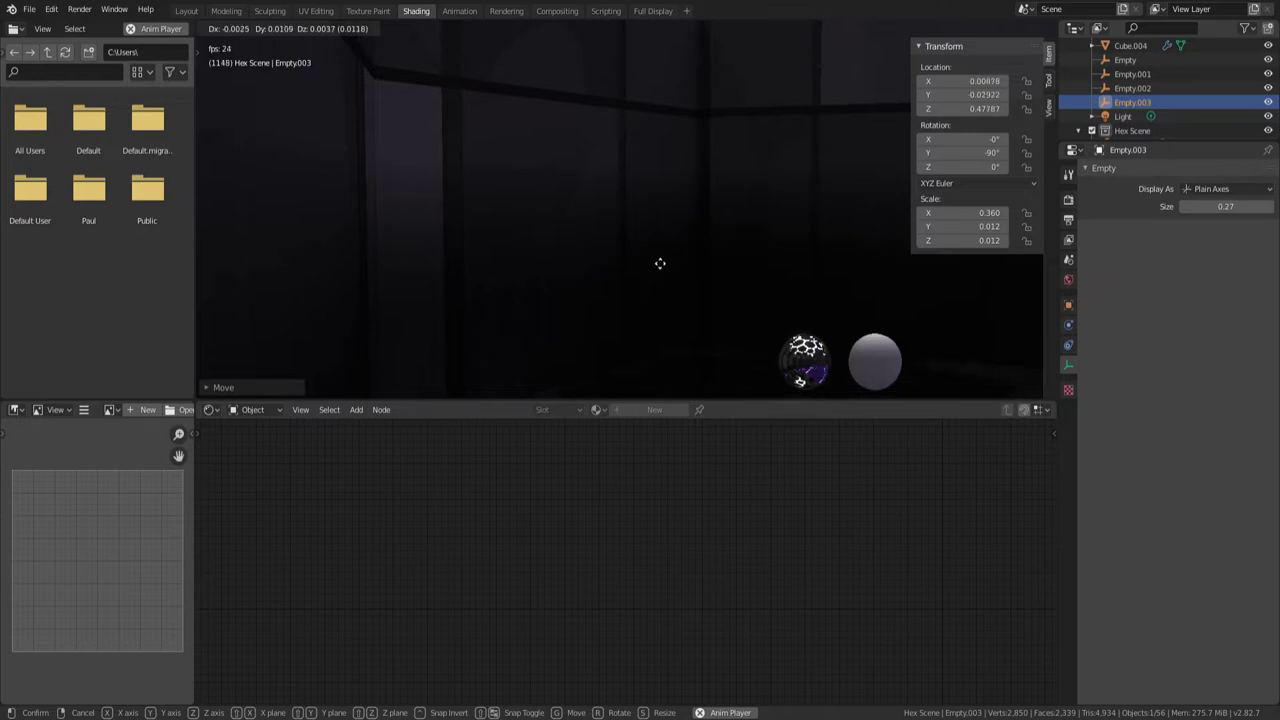
pyautogui.click(657, 257)
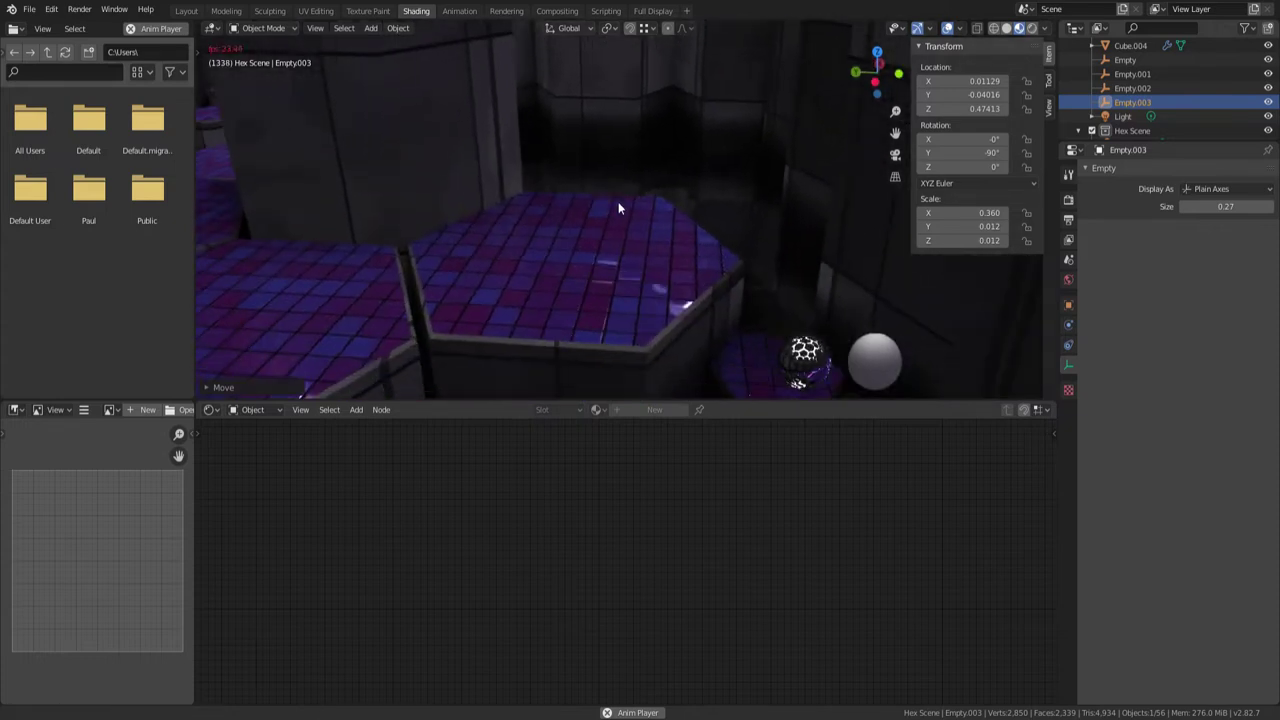
# Select the neighbouring tiled hexagonal platform, highlight the Empty.002 Texture Coordinate node, and maximize the node editor
pyautogui.click(643, 260)
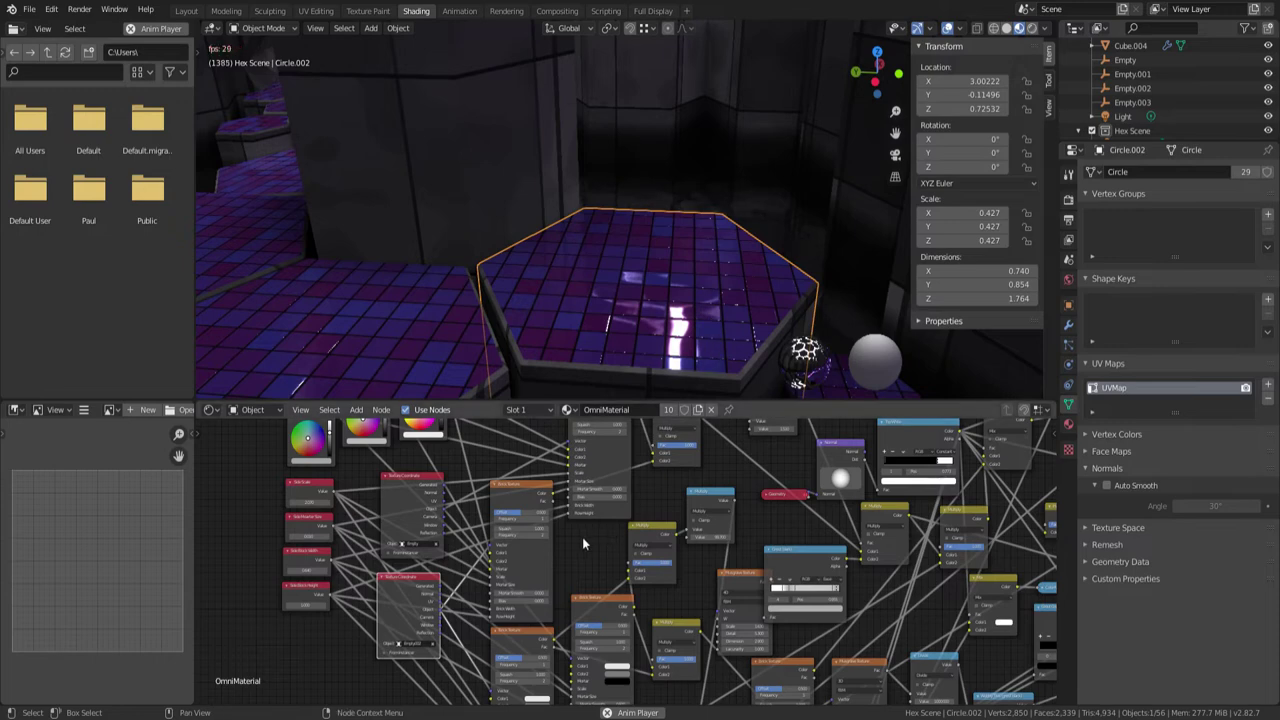
pyautogui.click(408, 594)
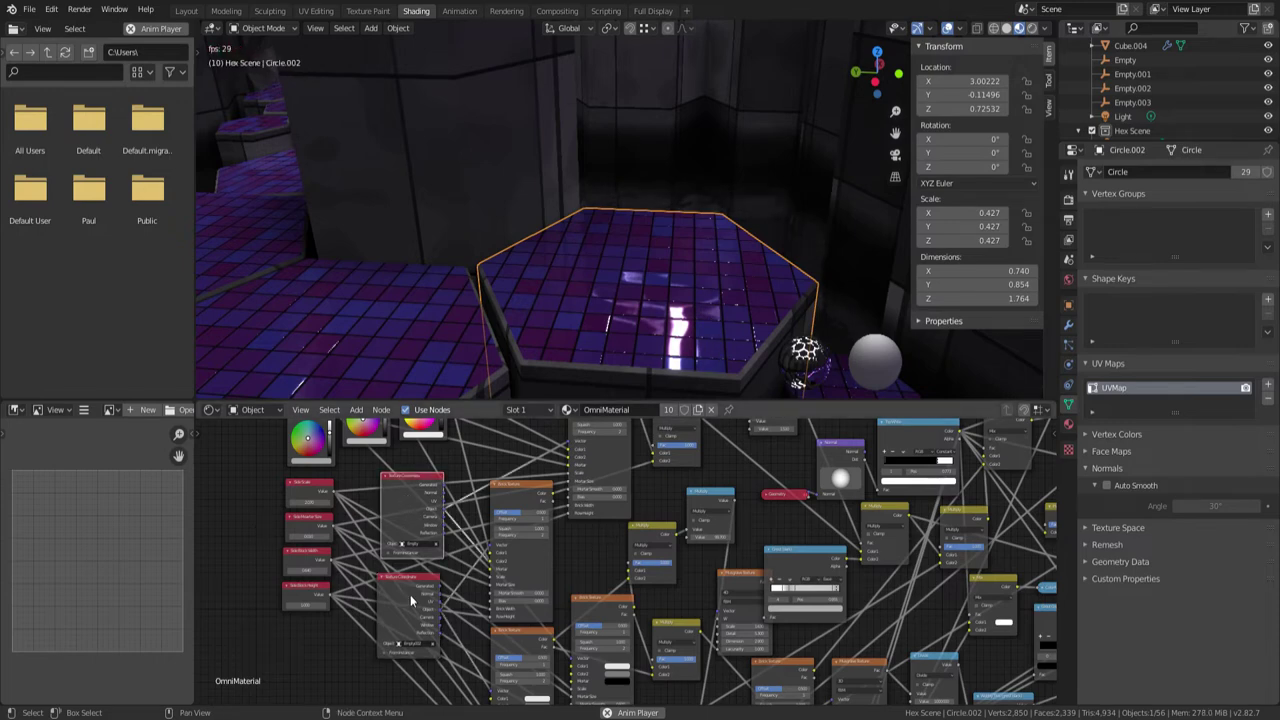
pyautogui.scroll(4, 564, 491)
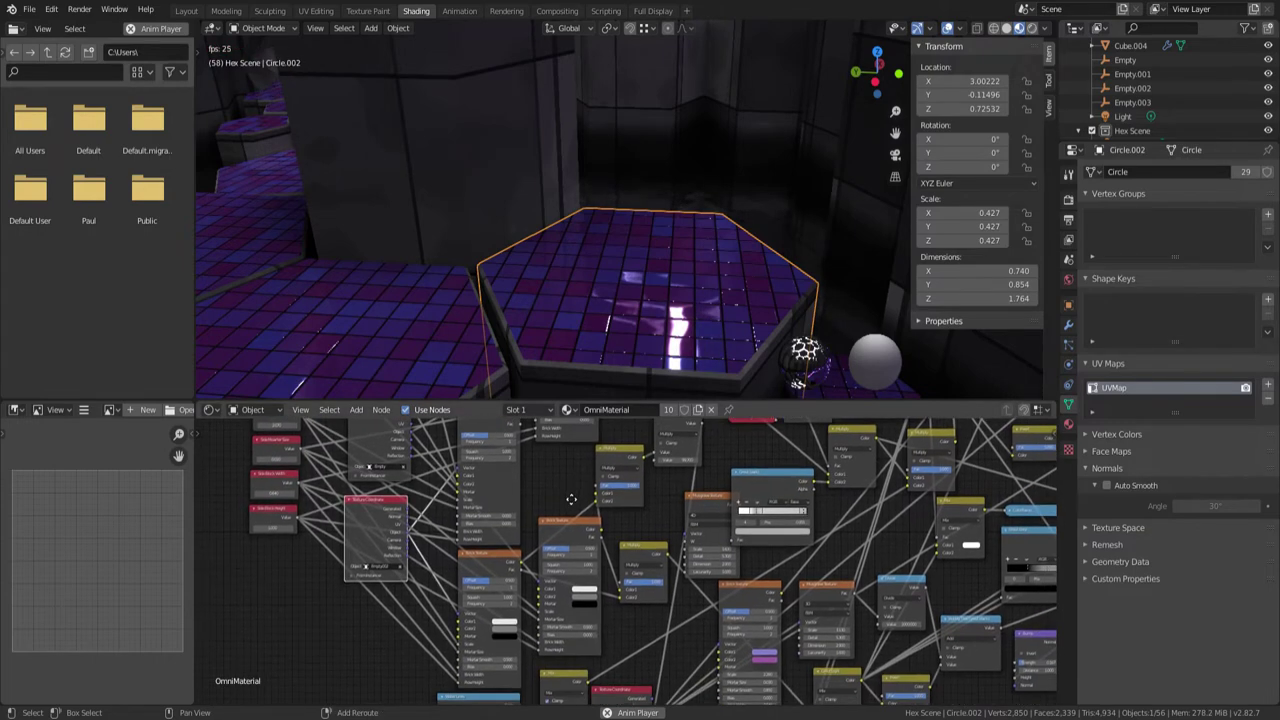
pyautogui.hotkey('ctrl', 'space')
pyautogui.scroll(-5, 564, 491)
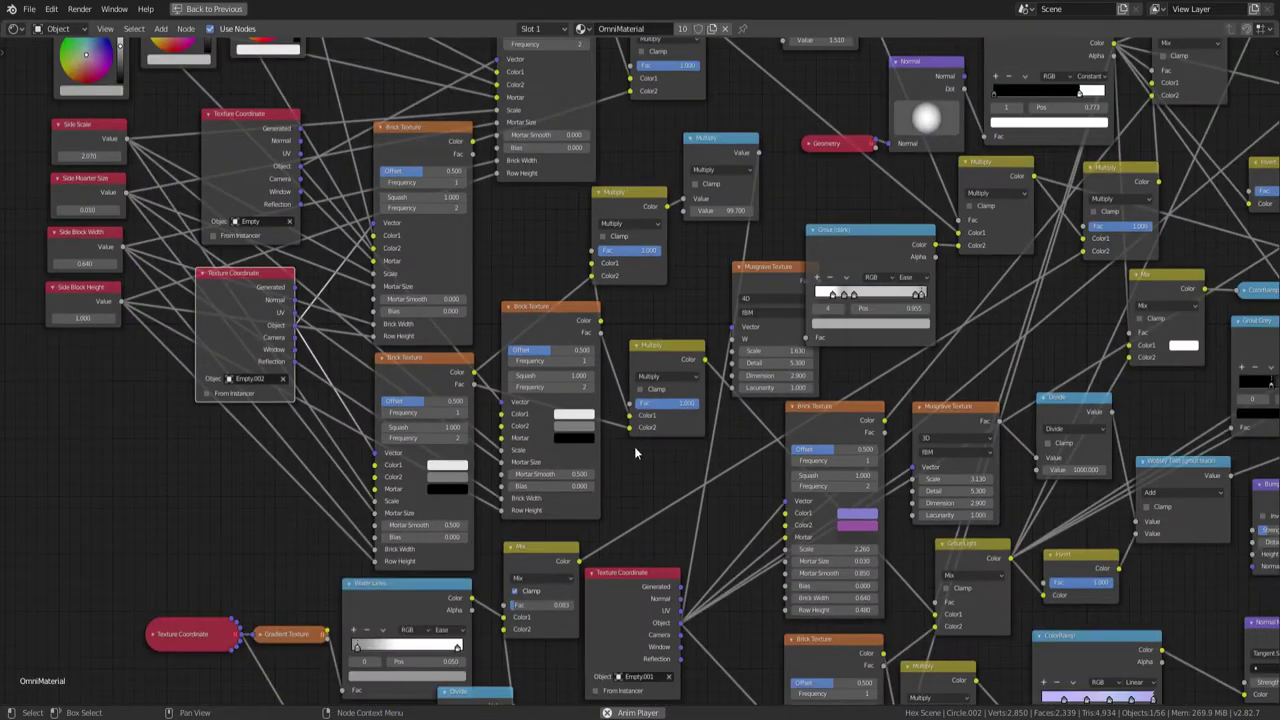
# Highlight the Texture Coordinate node driven by Empty.001 to view which textures it feeds
pyautogui.scroll(2, 628, 505)
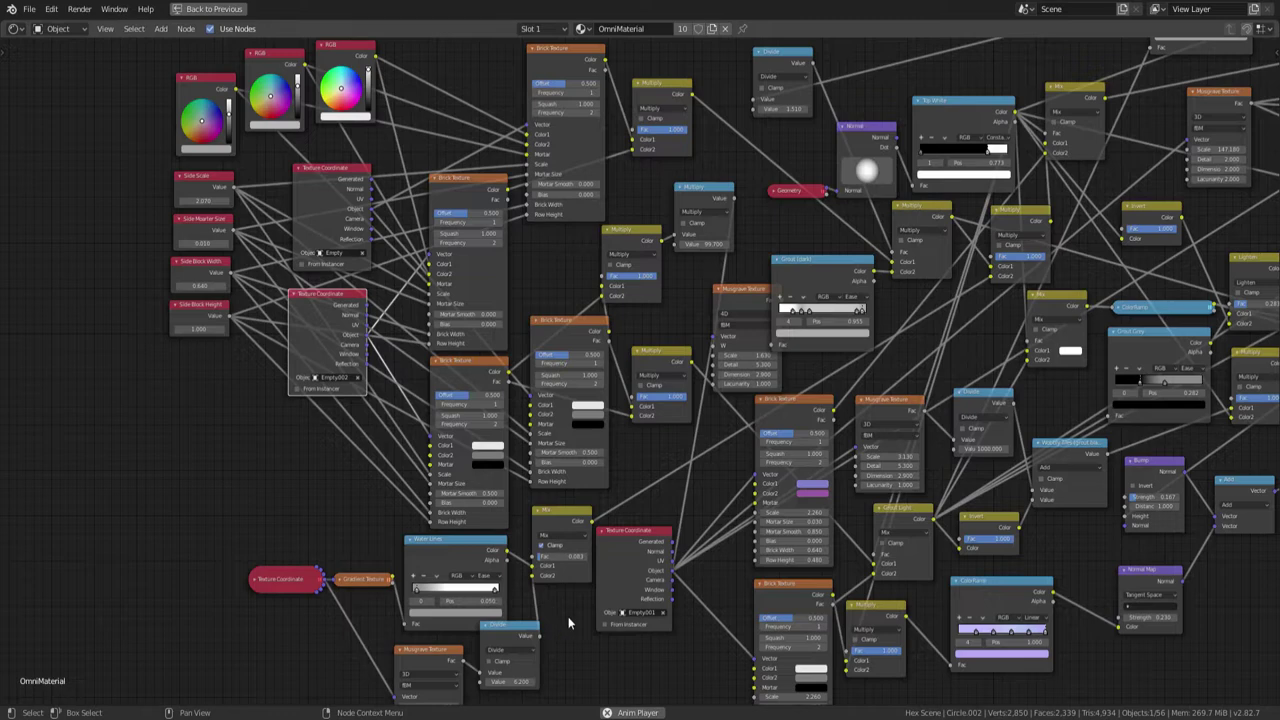
pyautogui.click(620, 573)
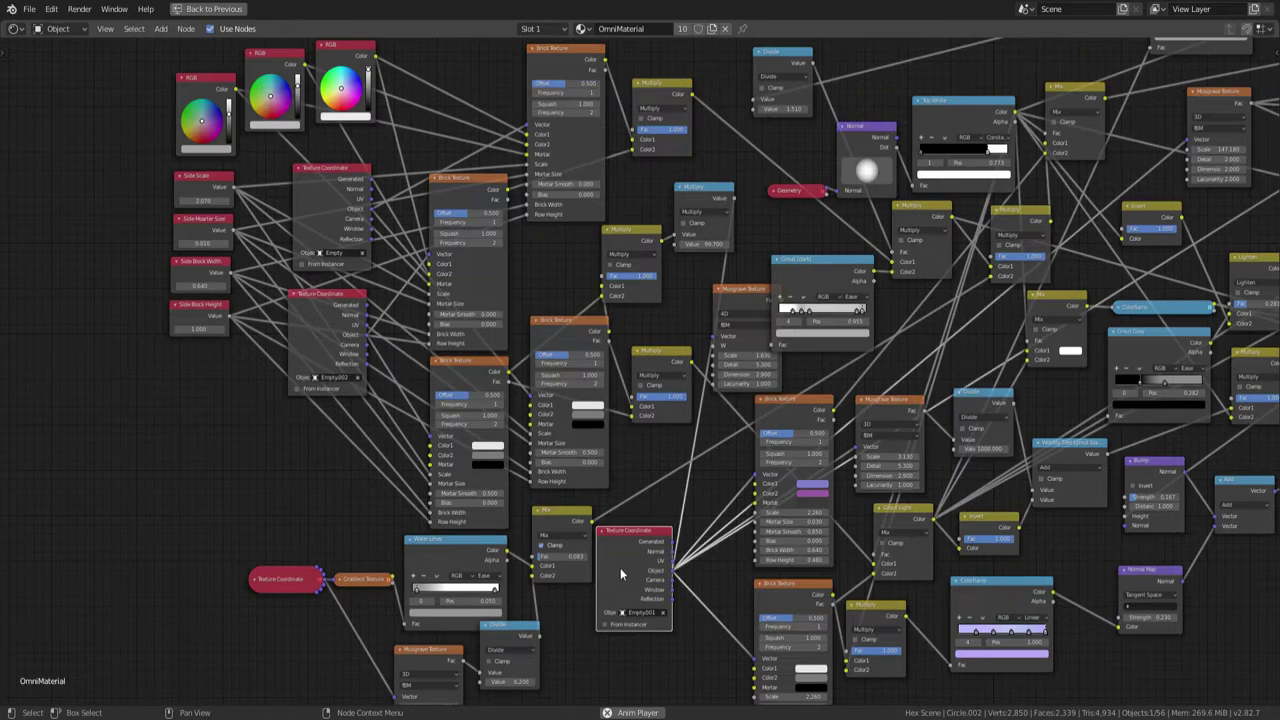
pyautogui.moveTo(652, 502); pyautogui.dragTo(536, 454, button='middle')
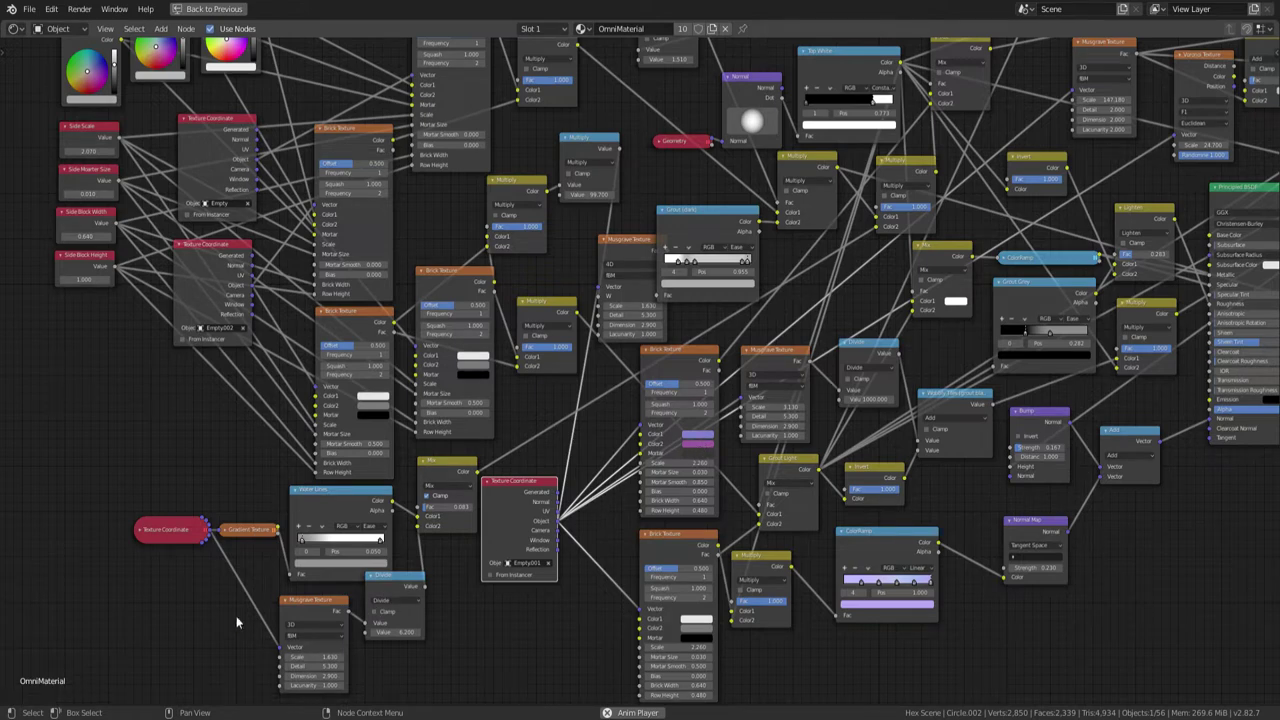
# Expand the Empty.003 Texture Coordinate node and its Gradient Texture node, and space them apart before the Water Lines ramp
pyautogui.click(139, 533)
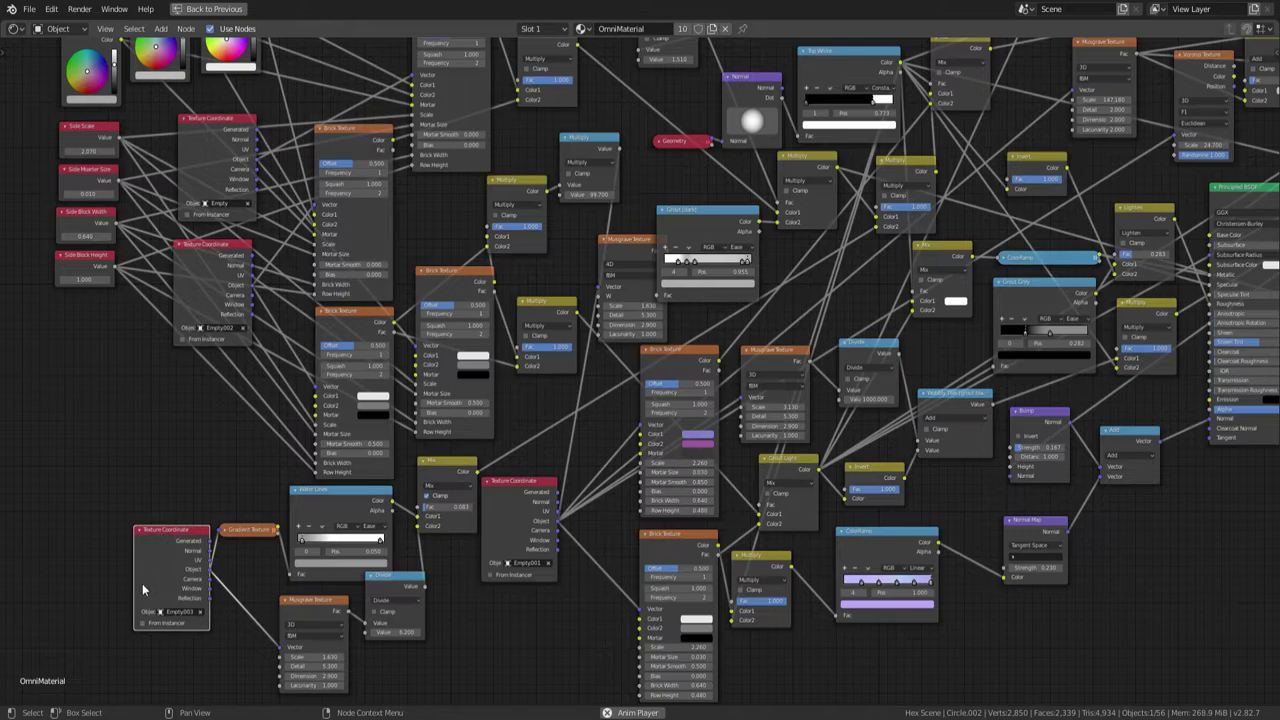
pyautogui.press('KP_Decimal')
pyautogui.moveTo(783, 370); pyautogui.dragTo(702, 412, button='middle')
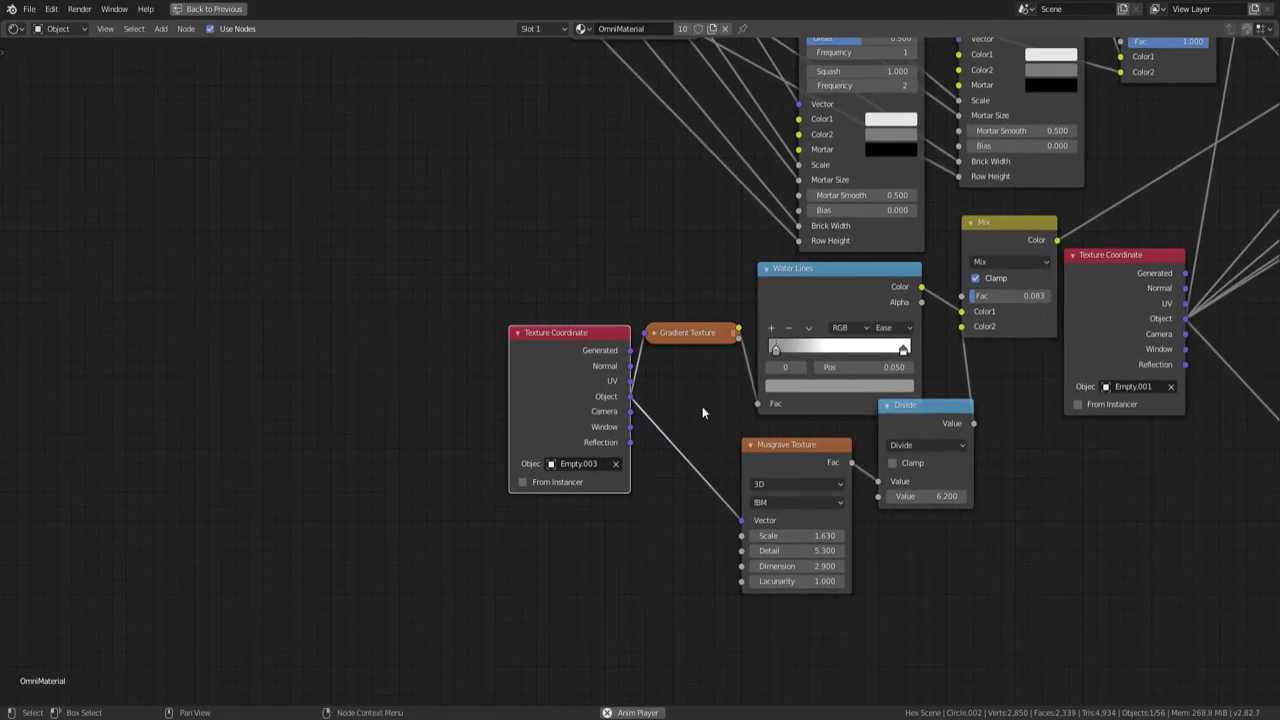
pyautogui.click(654, 332)
pyautogui.moveTo(558, 347); pyautogui.dragTo(484, 350)
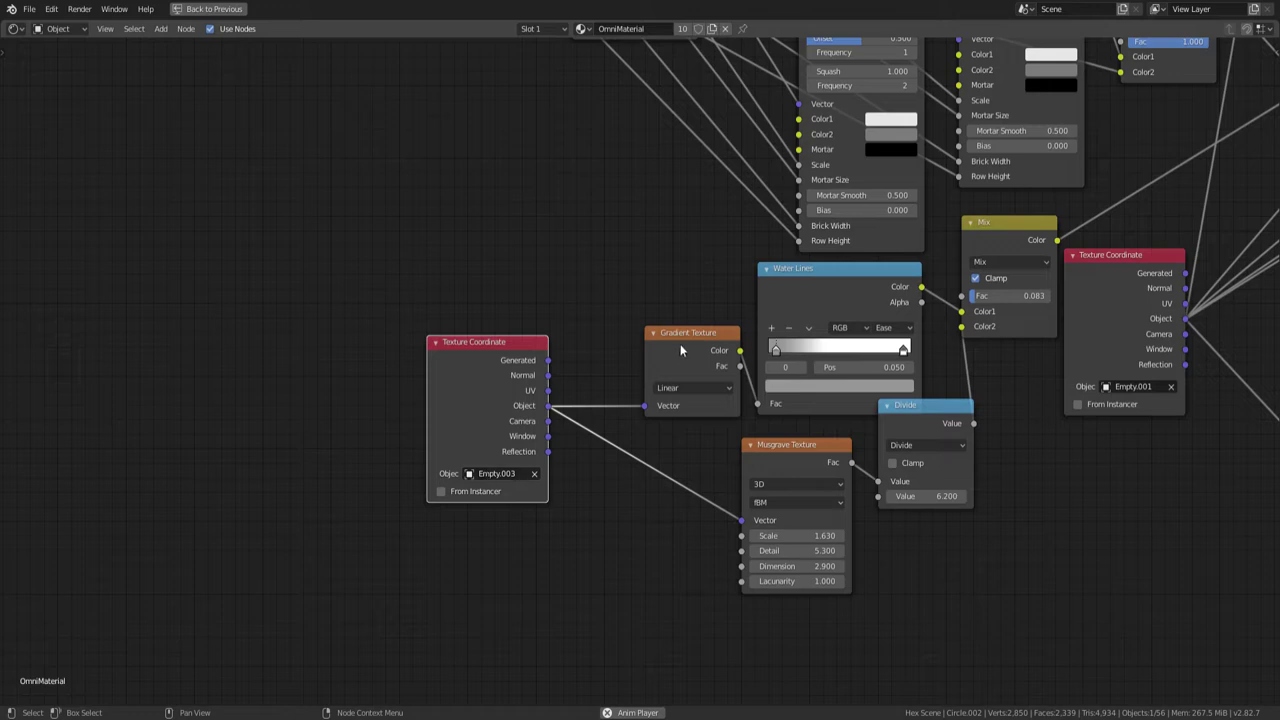
pyautogui.moveTo(686, 336); pyautogui.dragTo(630, 321)
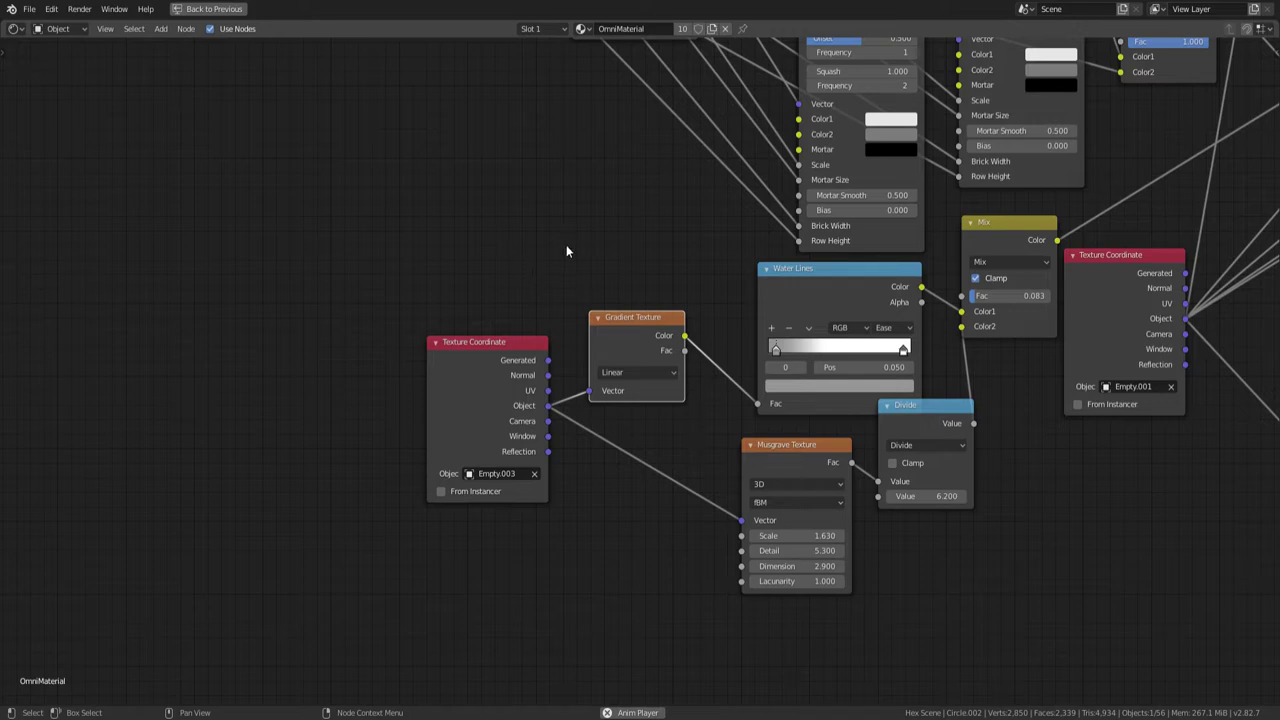
# Restore the full workspace layout, select Empty.003, and examine its orientation and placement in the viewport
pyautogui.hotkey('ctrl', 'space')
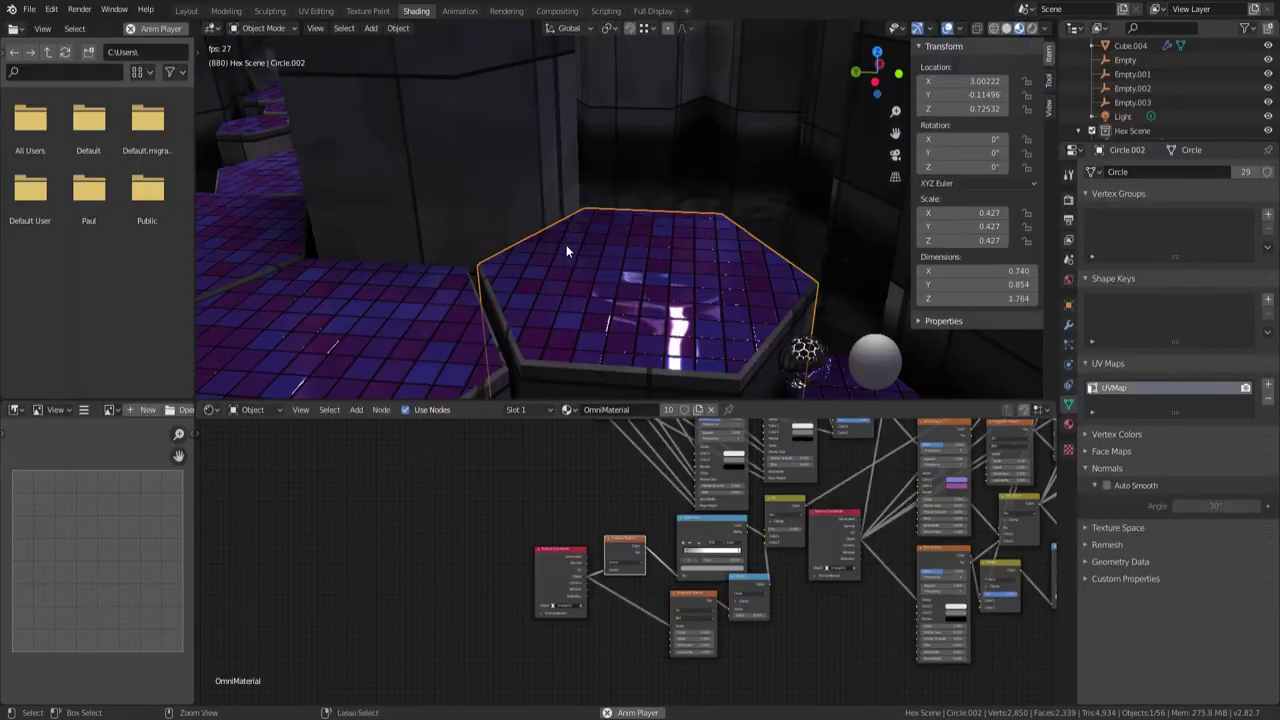
pyautogui.click(1131, 102)
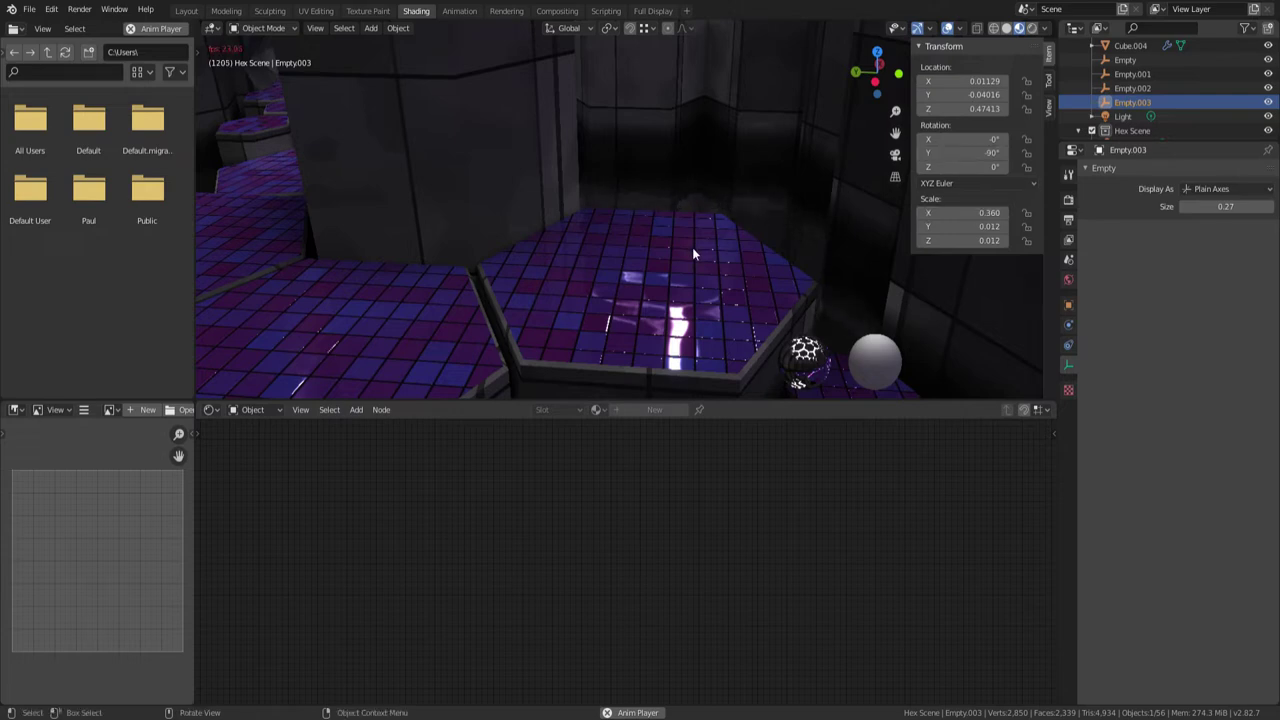
pyautogui.press('KP_Decimal')
pyautogui.moveTo(649, 193); pyautogui.dragTo(634, 219, button='middle')
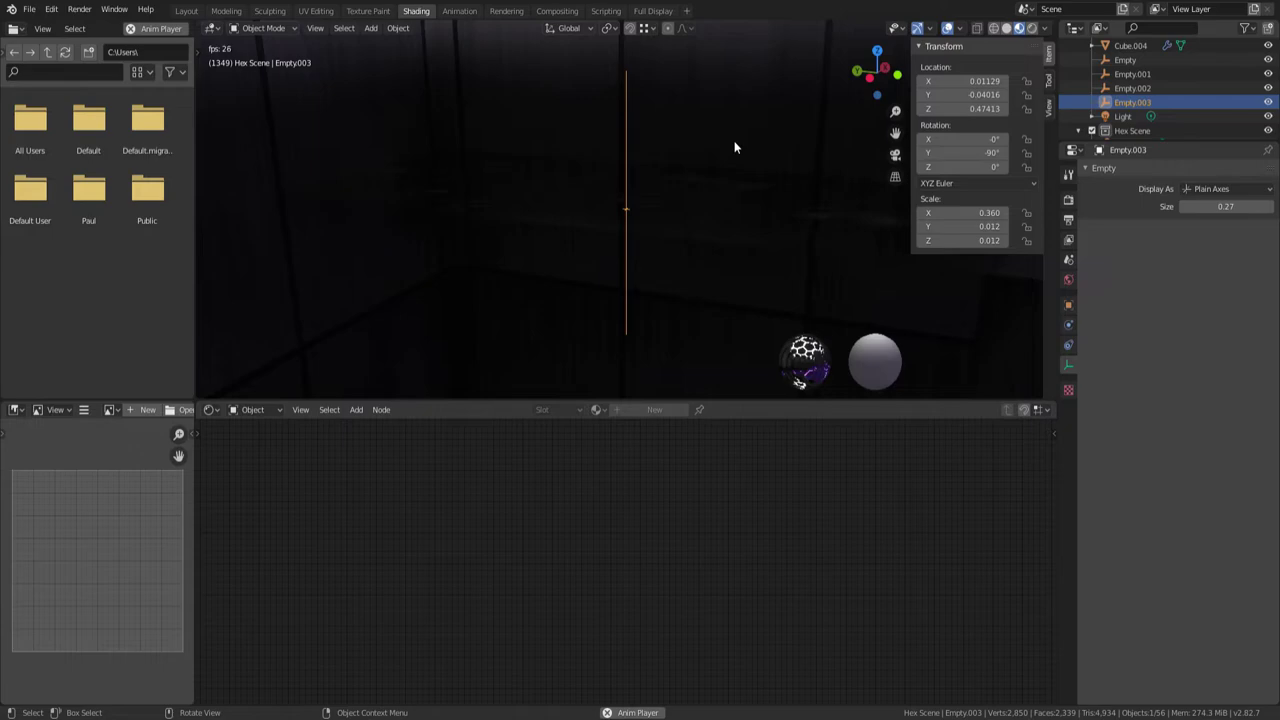
pyautogui.scroll(-3, 745, 160)
pyautogui.keyDown('shift'); pyautogui.moveTo(778, 86); pyautogui.dragTo(786, 205, button='middle'); pyautogui.keyUp('shift')
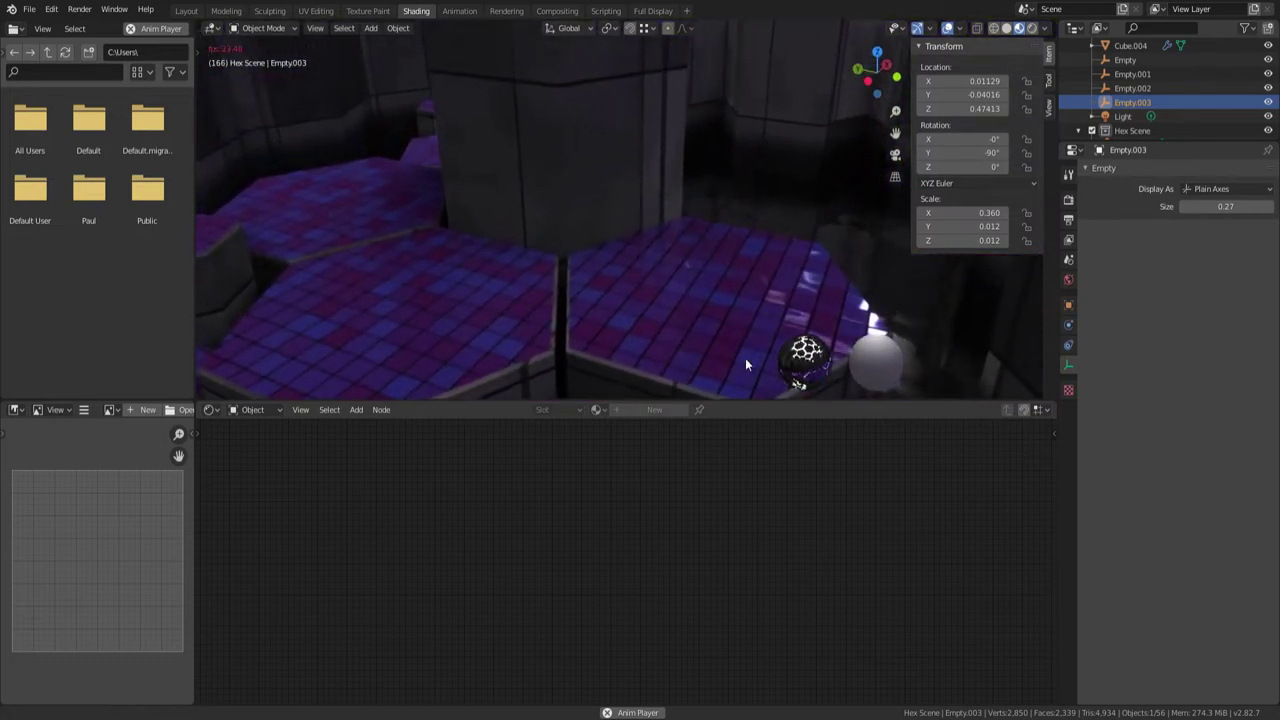
# Reselect the tiled hexagonal platform and maximize the node editor showing its OmniMaterial
pyautogui.click(720, 292)
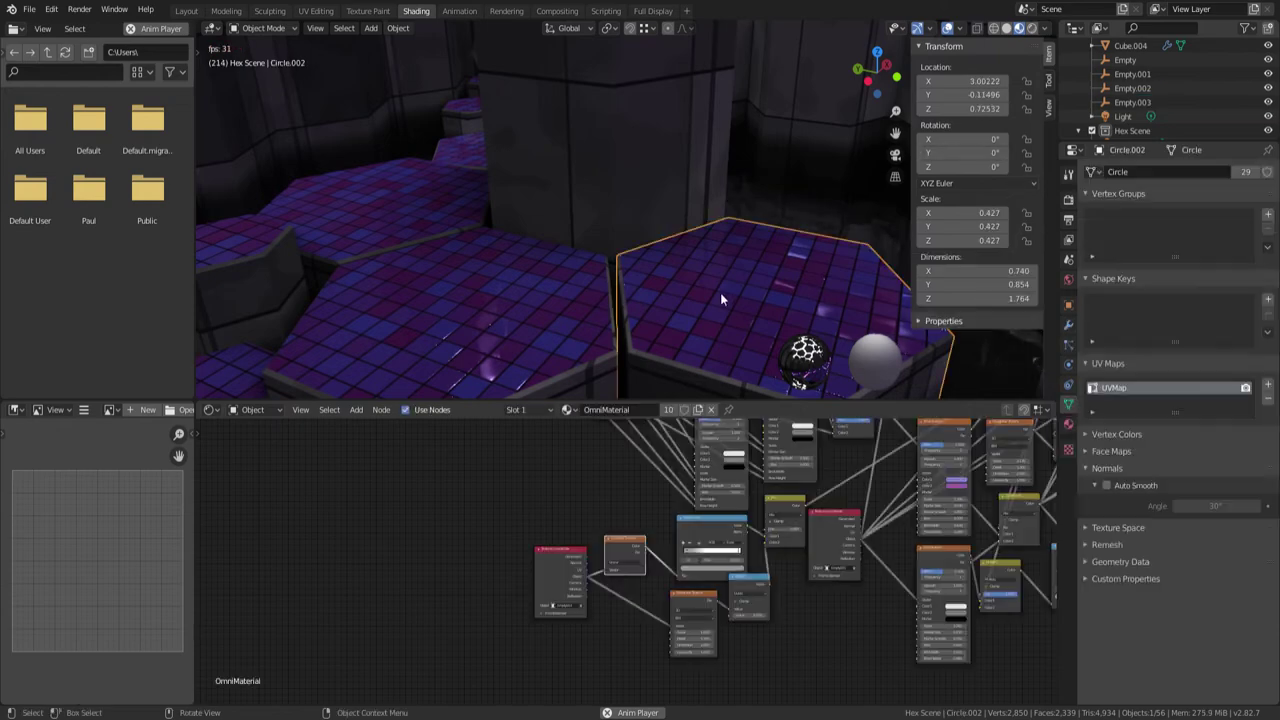
pyautogui.scroll(2, 612, 485)
pyautogui.hotkey('ctrl', 'space')
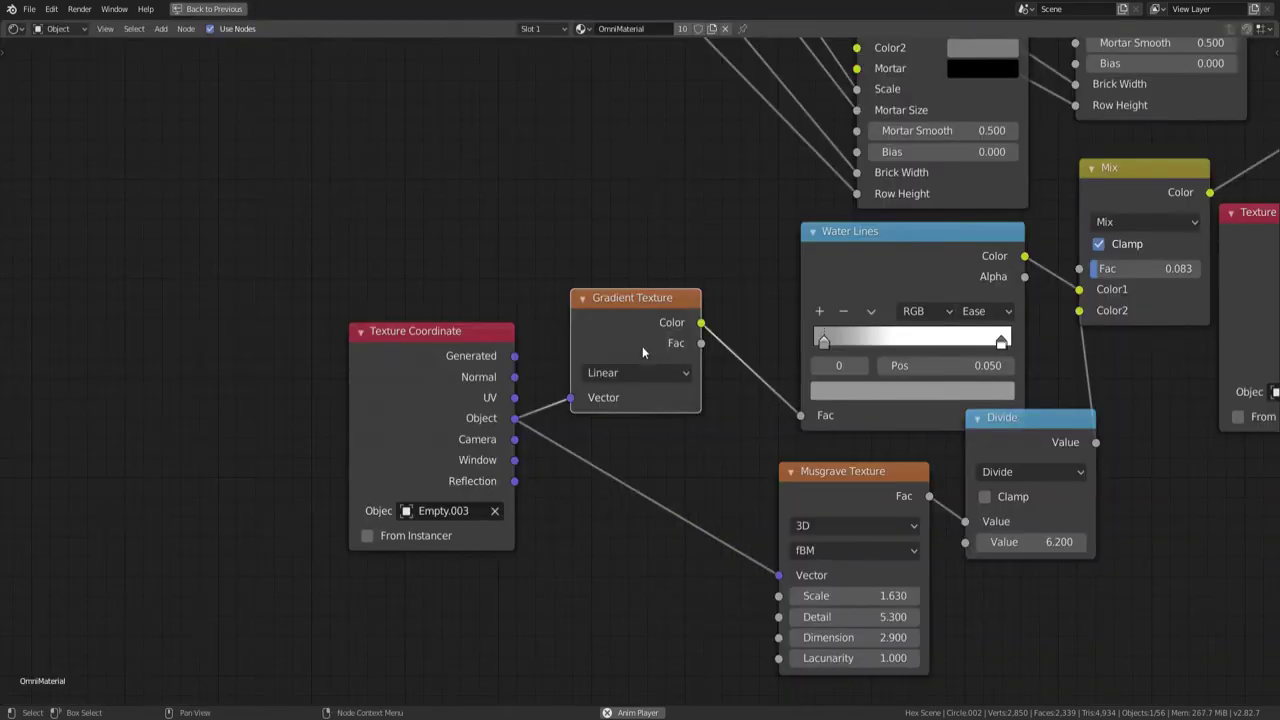
# Rearrange the Water Lines, Musgrave Texture, Divide and Mix nodes so the water-line chain is clearly laid out
pyautogui.scroll(-1, 835, 398)
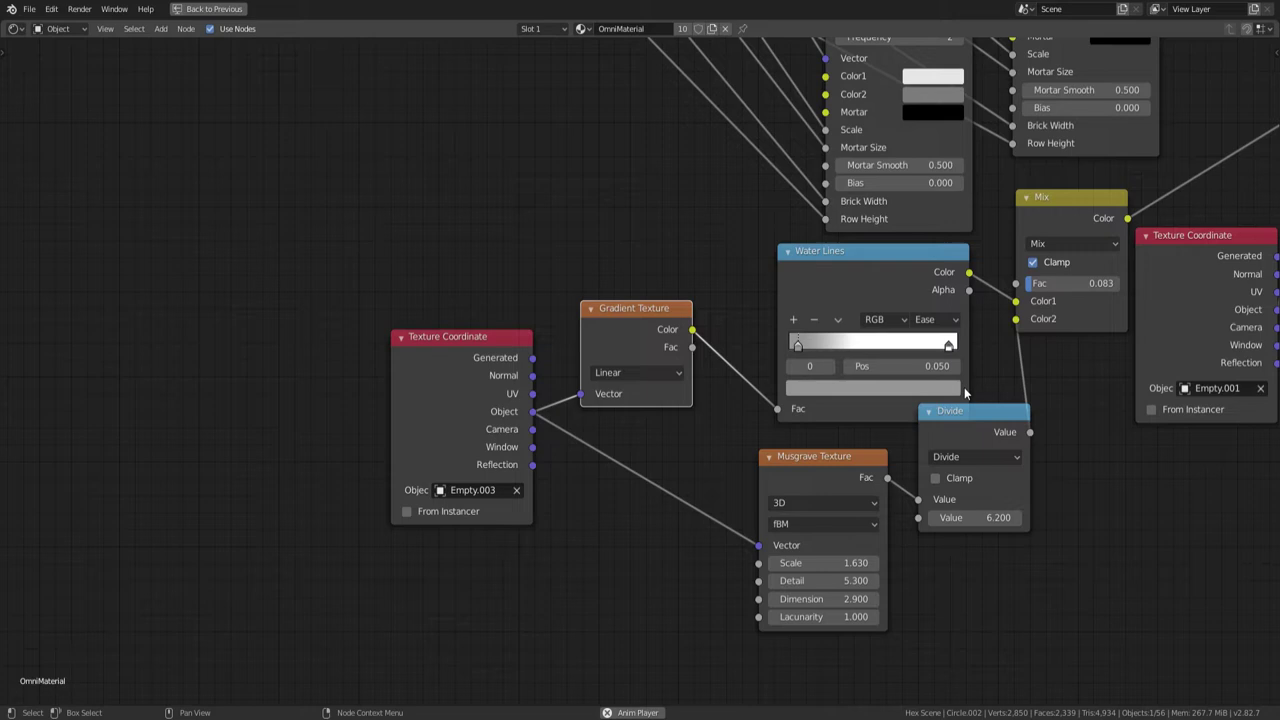
pyautogui.moveTo(862, 258); pyautogui.dragTo(807, 256)
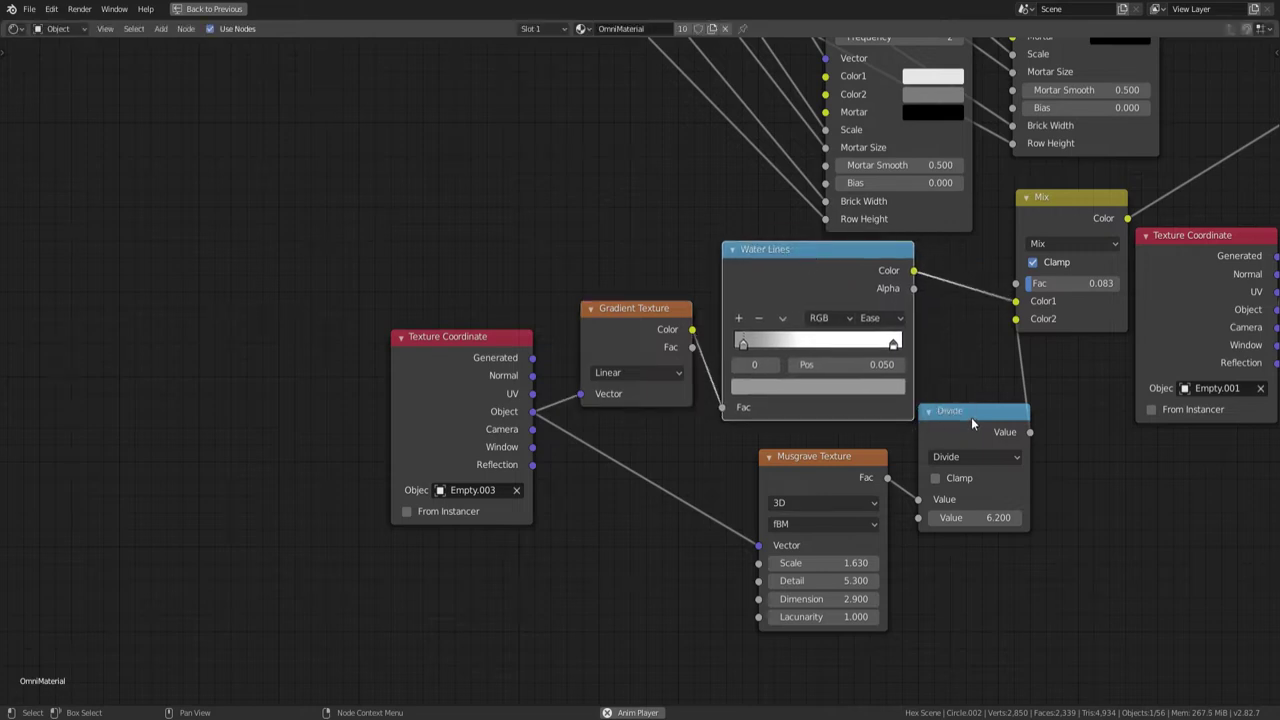
pyautogui.moveTo(971, 417); pyautogui.dragTo(964, 436)
pyautogui.moveTo(828, 456); pyautogui.dragTo(777, 450)
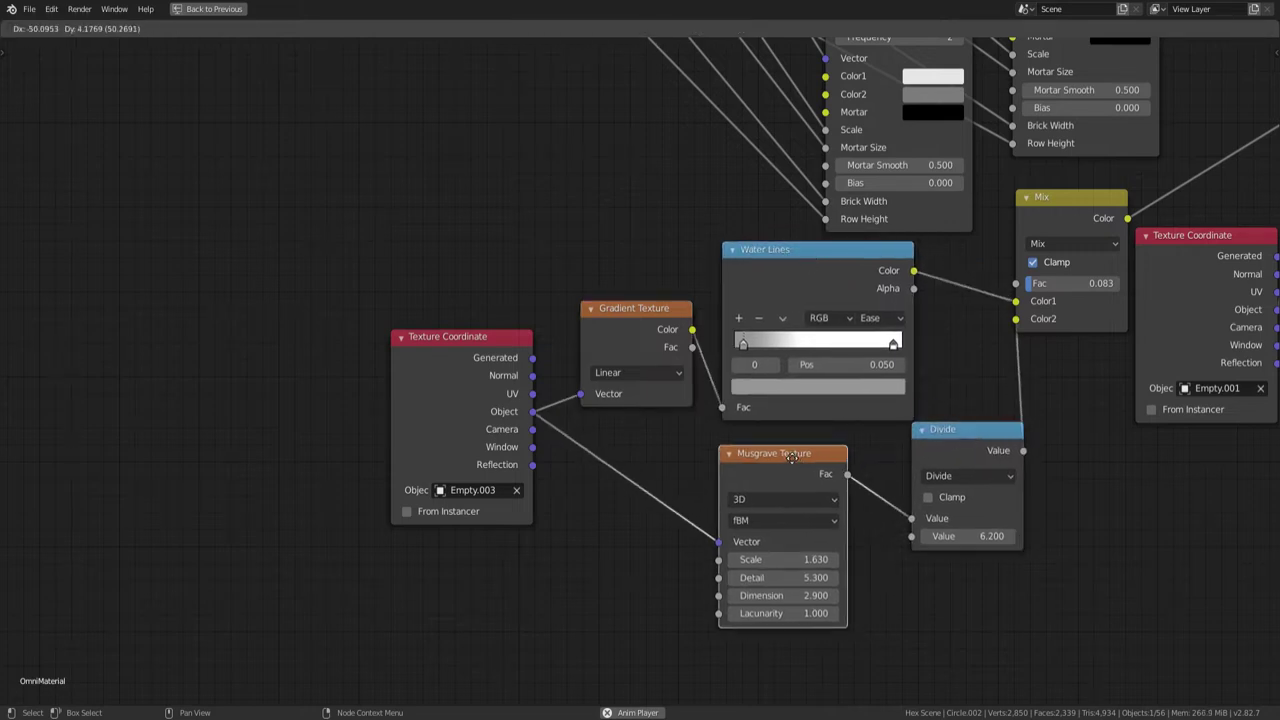
pyautogui.moveTo(948, 430); pyautogui.dragTo(894, 440)
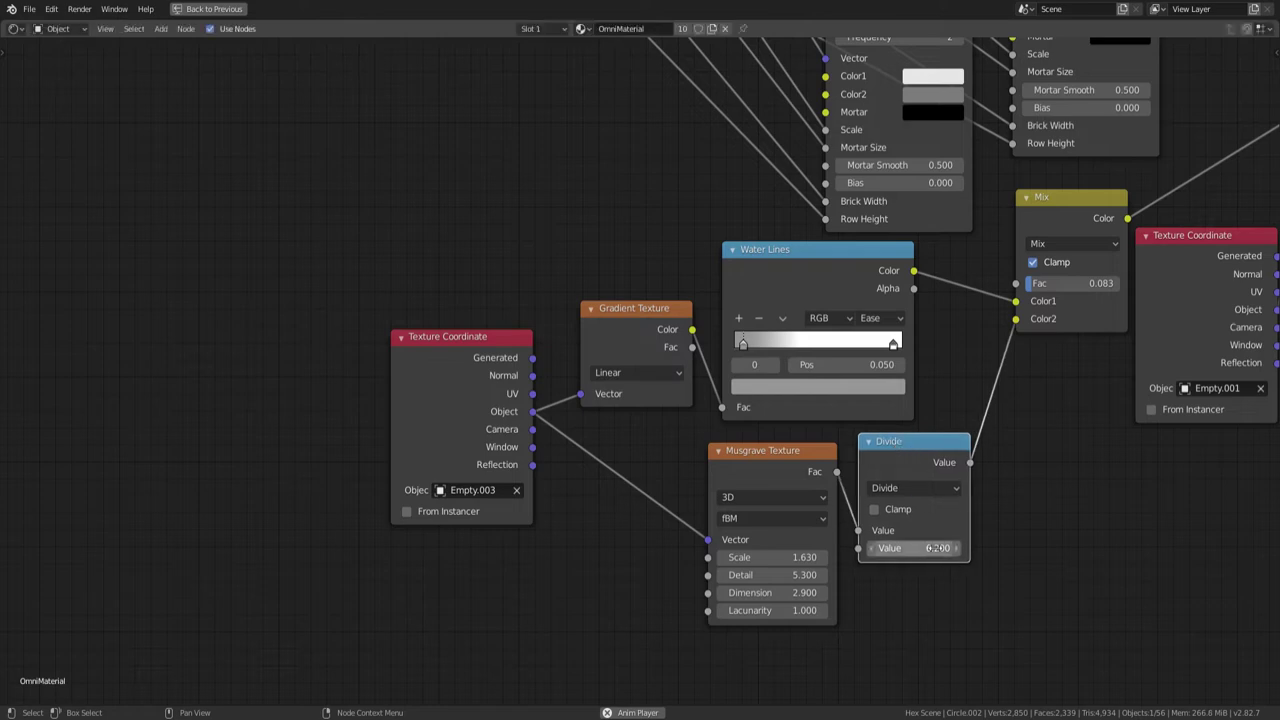
pyautogui.moveTo(943, 352); pyautogui.dragTo(635, 402, button='middle')
pyautogui.moveTo(742, 258); pyautogui.dragTo(707, 277)
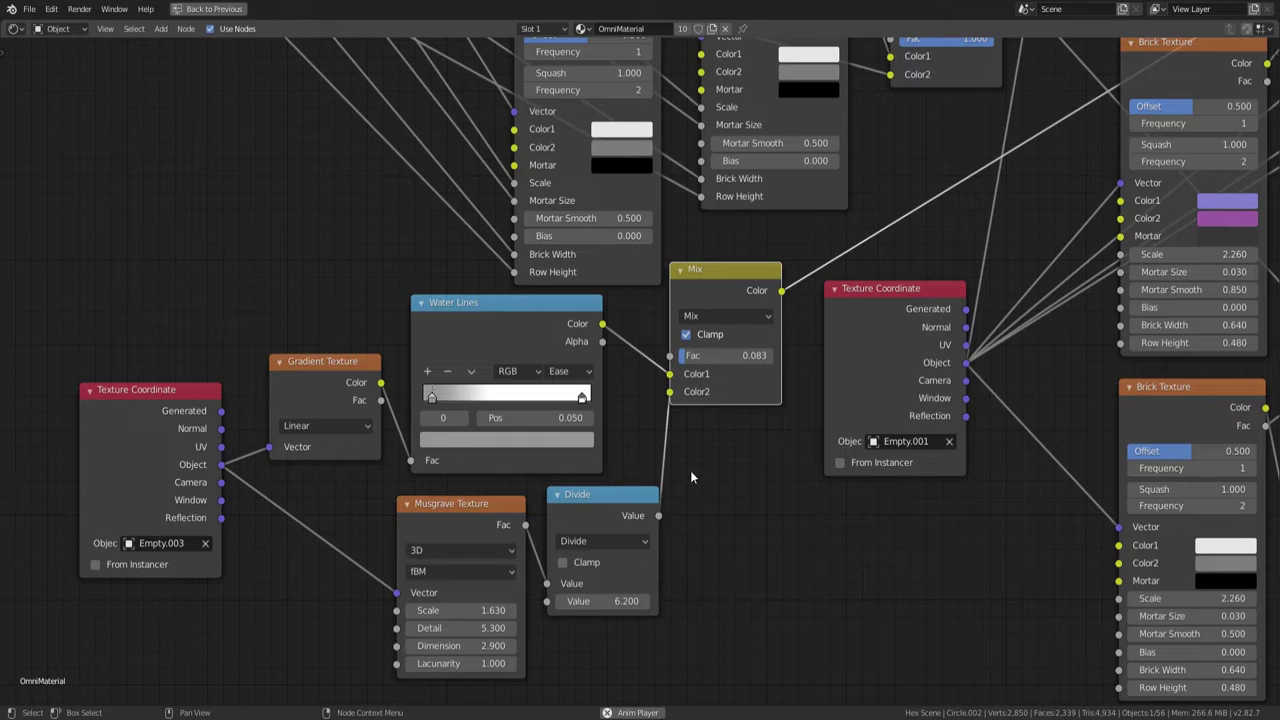
# Follow the water-line Mix output to the Multiply node it feeds, and shift that Multiply node slightly
pyautogui.moveTo(964, 236); pyautogui.dragTo(832, 340, button='middle')
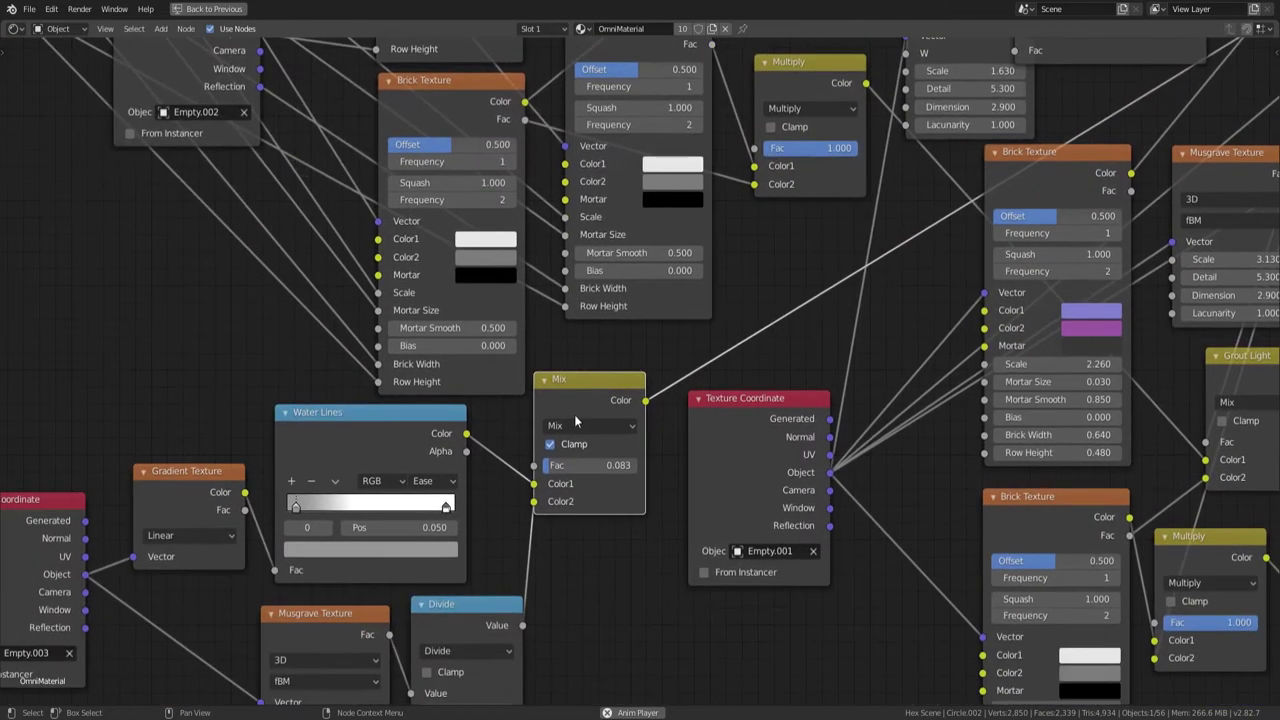
pyautogui.scroll(-2, 584, 409)
pyautogui.moveTo(760, 317); pyautogui.dragTo(267, 572, button='middle')
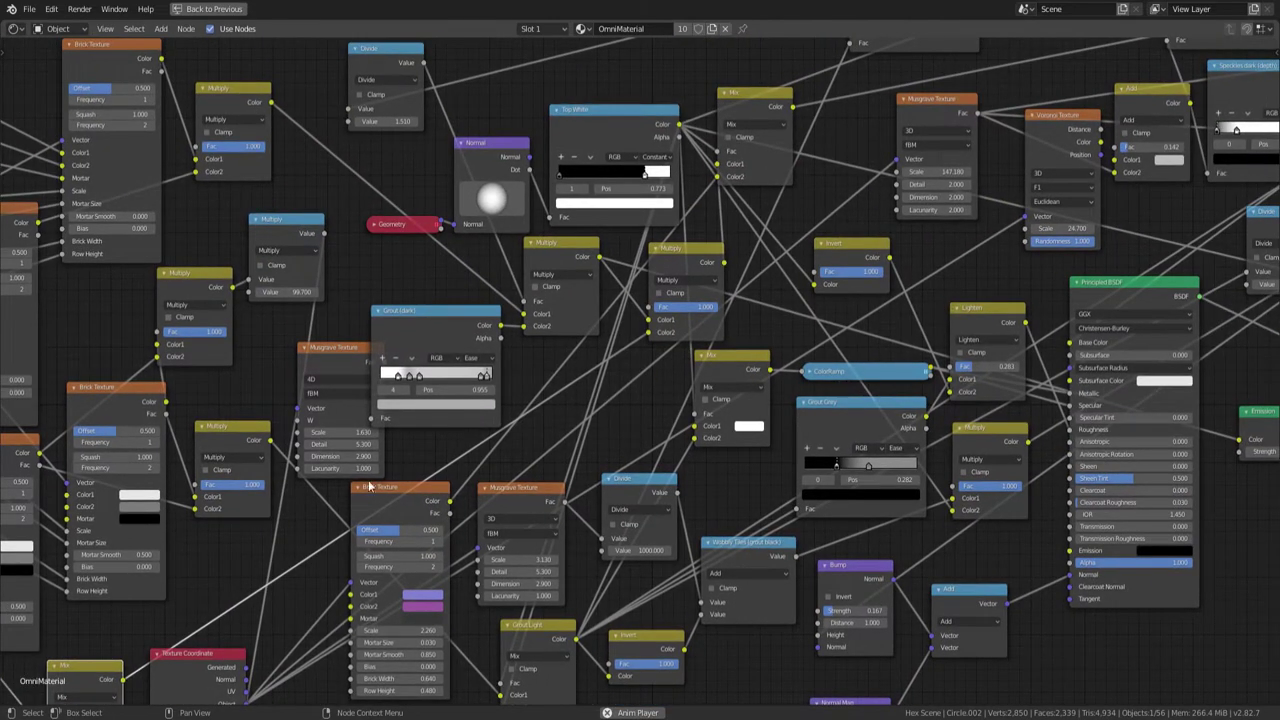
pyautogui.moveTo(679, 254); pyautogui.dragTo(662, 249)
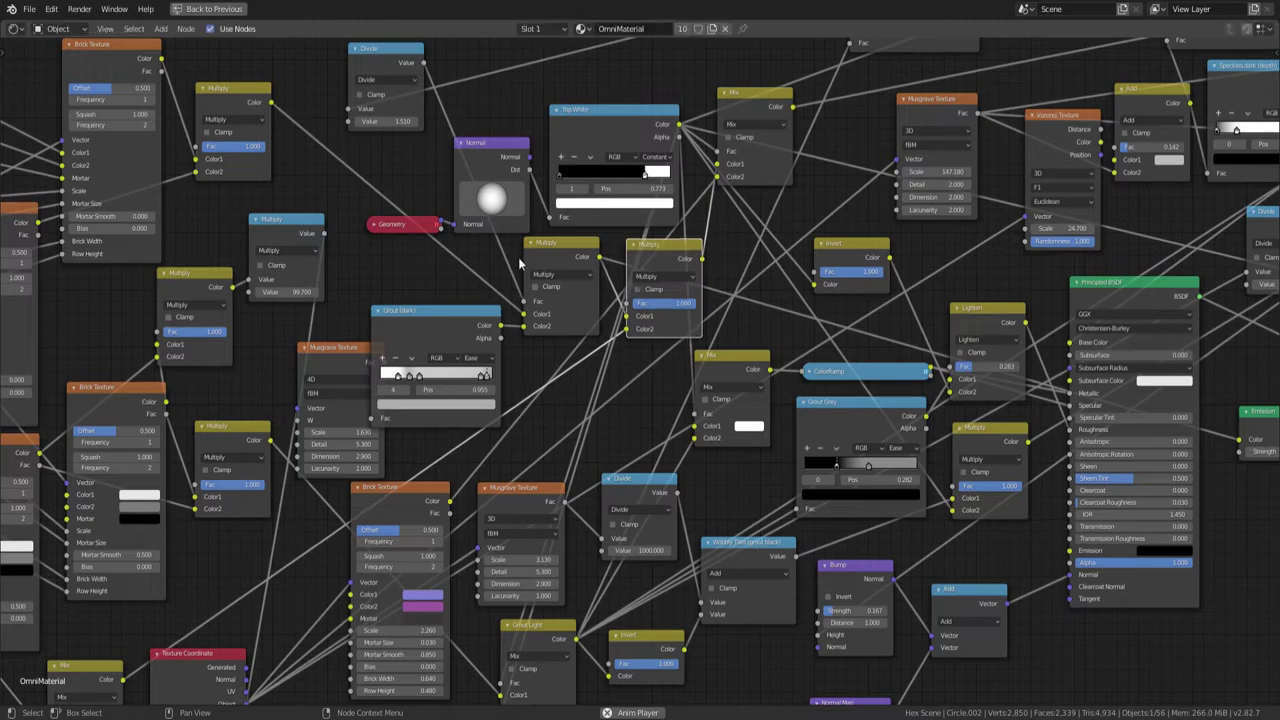
# Highlight the four side-wall Brick Texture nodes in two pairs to examine how they are connected
pyautogui.moveTo(418, 296); pyautogui.dragTo(876, 269, button='middle')
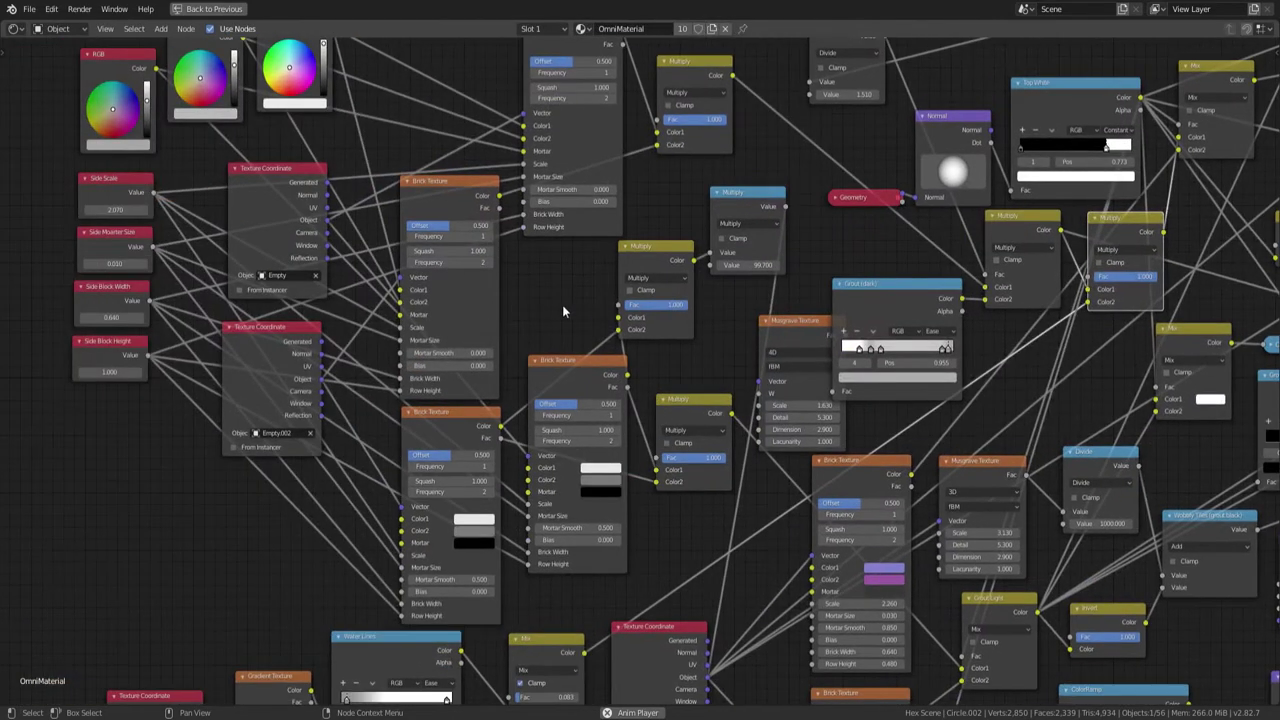
pyautogui.scroll(-2, 544, 289)
pyautogui.moveTo(568, 285); pyautogui.dragTo(589, 350, button='middle')
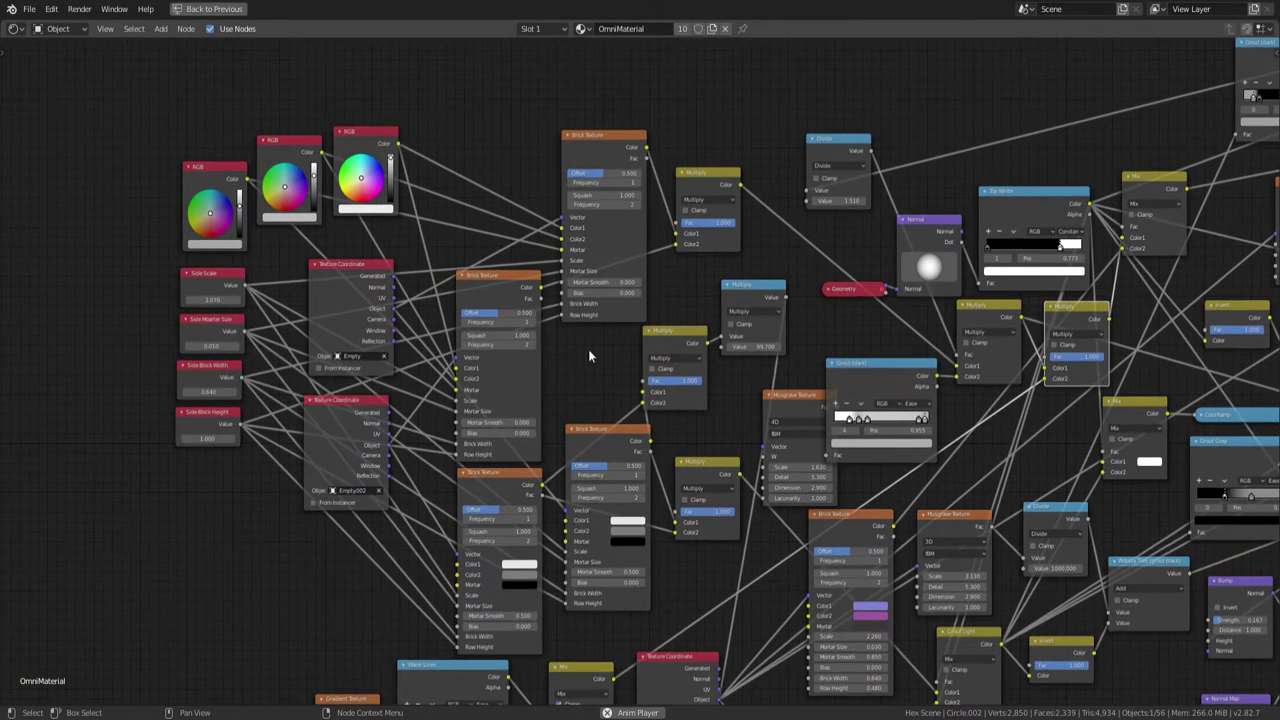
pyautogui.click(604, 131)
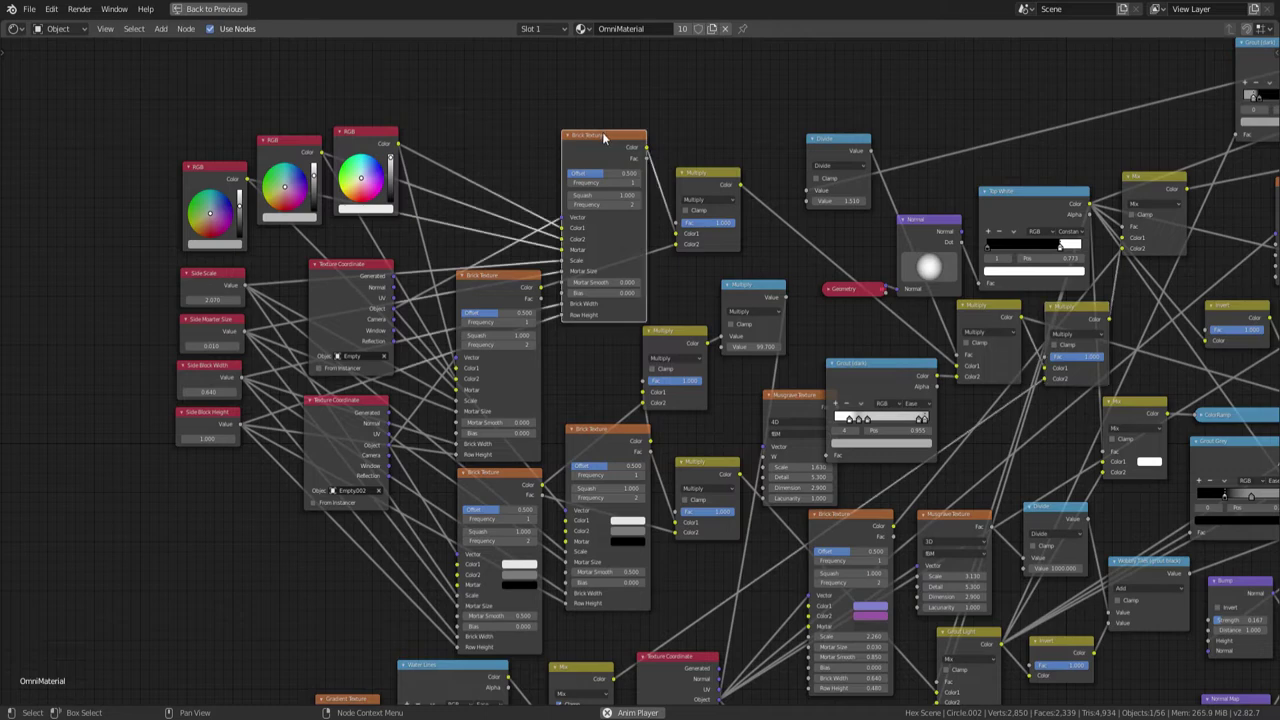
pyautogui.keyDown('shift'); pyautogui.click(594, 432); pyautogui.keyUp('shift')
pyautogui.click(508, 278)
pyautogui.keyDown('shift'); pyautogui.click(494, 474); pyautogui.keyUp('shift')
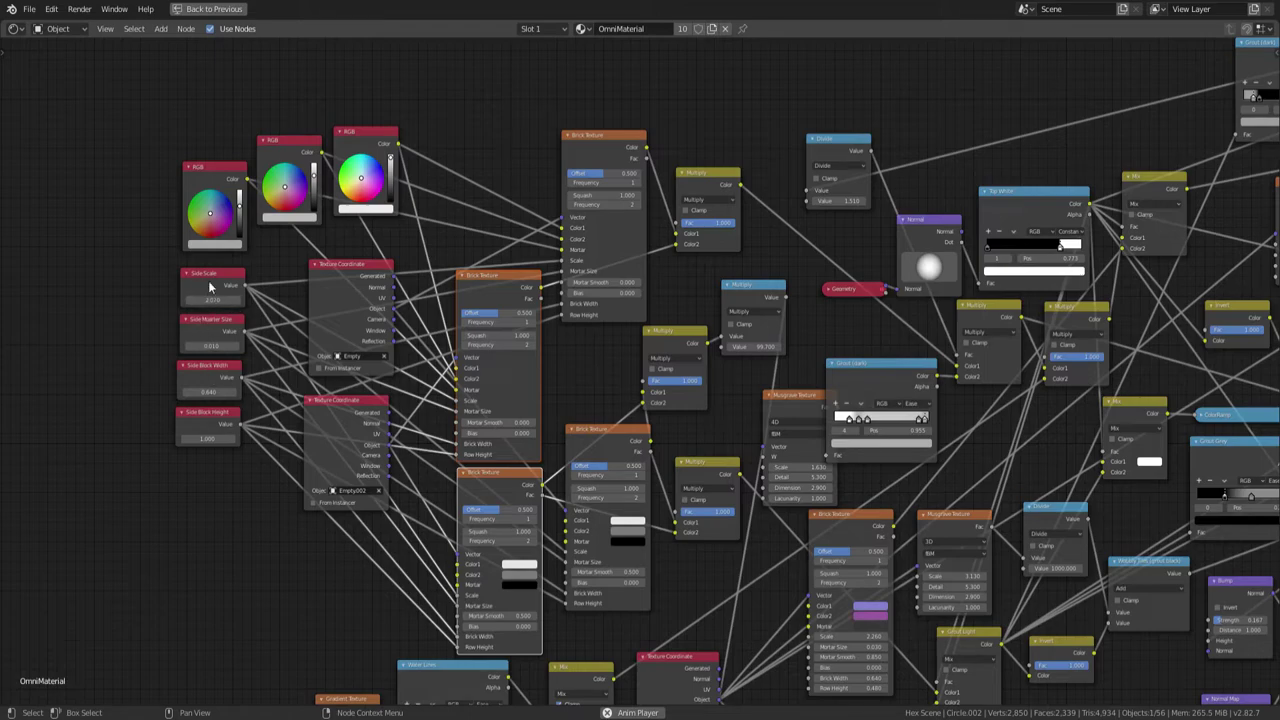
# Restore the full layout, try a Side Block Width of 0.140, and return it to 0.640
pyautogui.scroll(3, 208, 250)
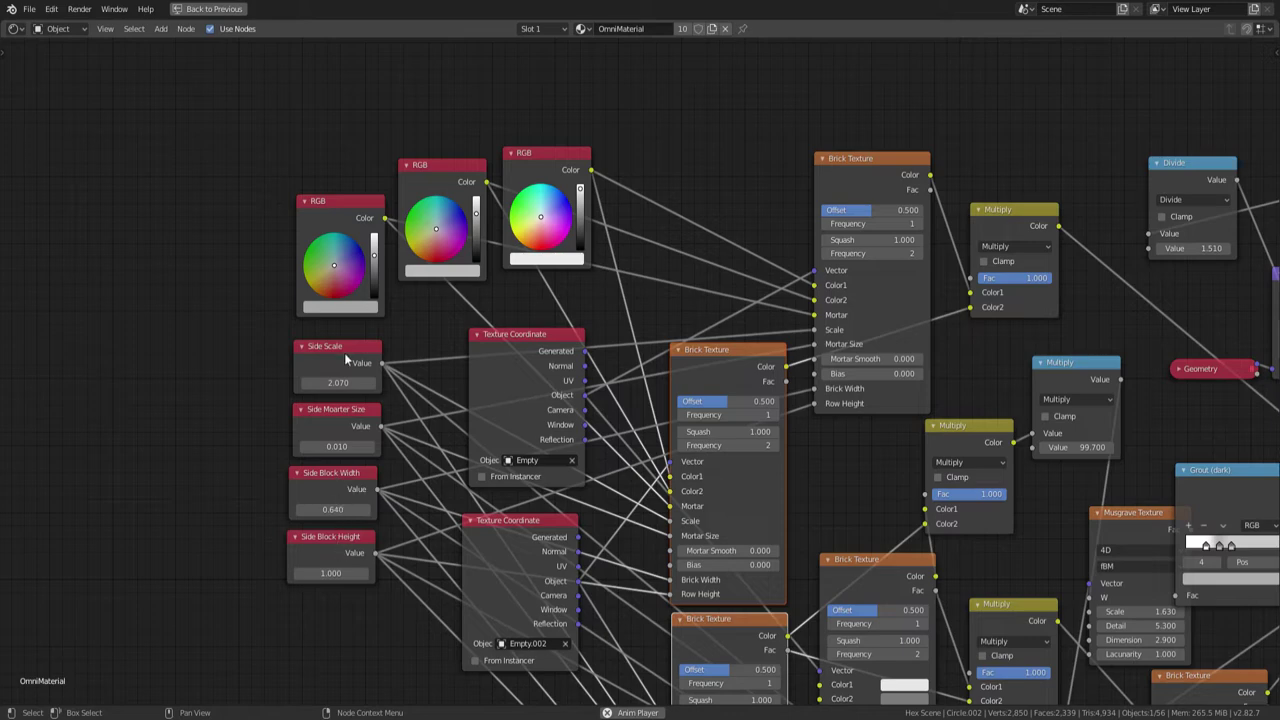
pyautogui.hotkey('ctrl', 'space')
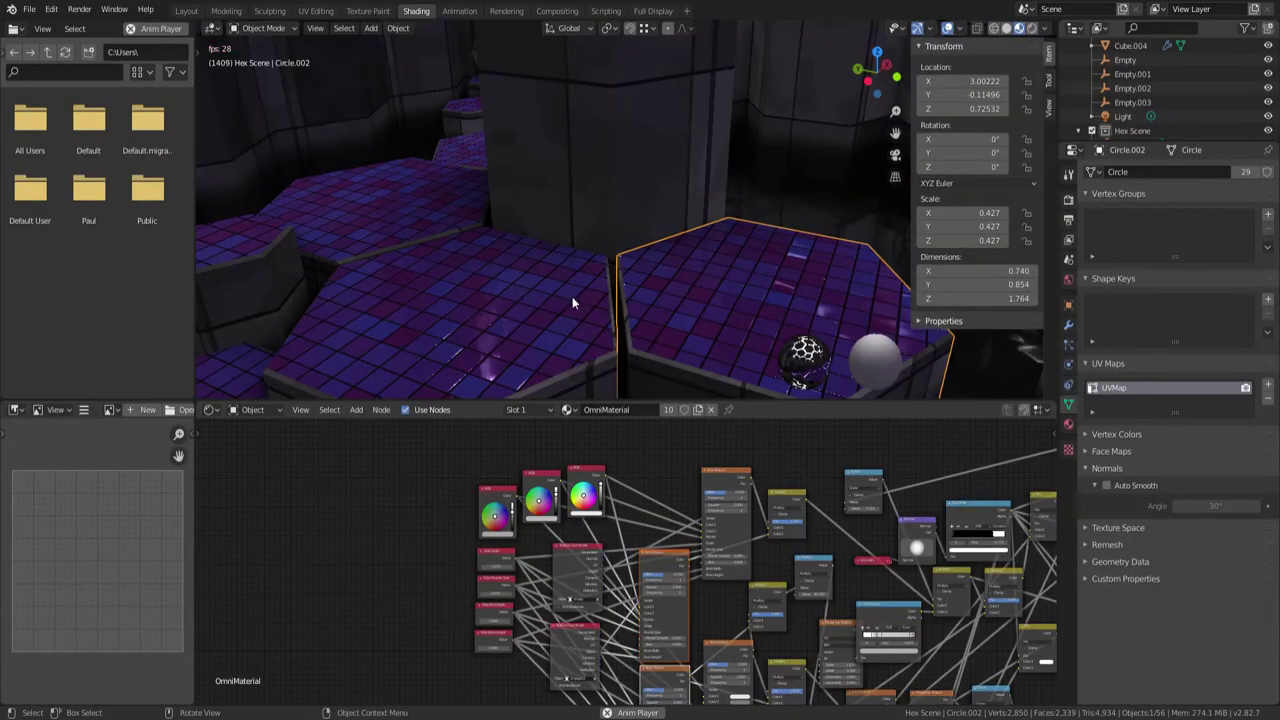
pyautogui.scroll(5, 440, 592)
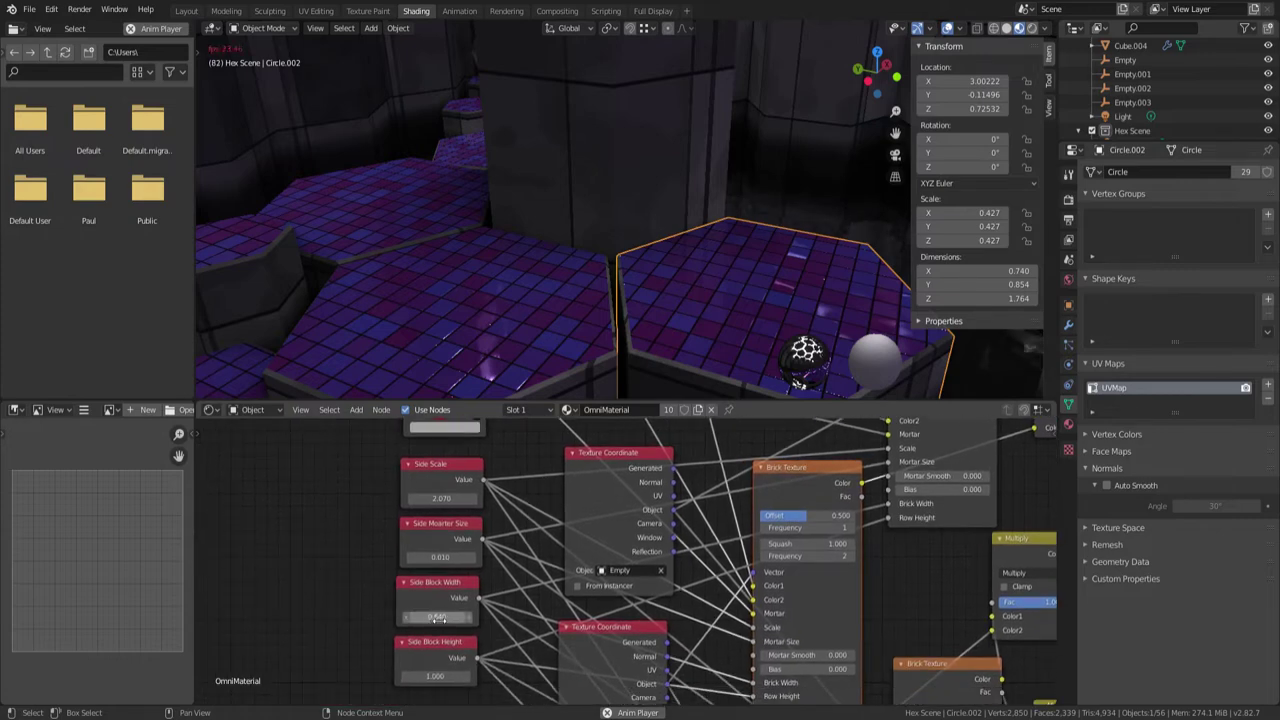
pyautogui.moveTo(439, 618)
pyautogui.mouseDown()
pyautogui.moveTo(590, 618)
pyautogui.moveTo(420, 617)
pyautogui.moveTo(445, 617)
pyautogui.mouseUp()
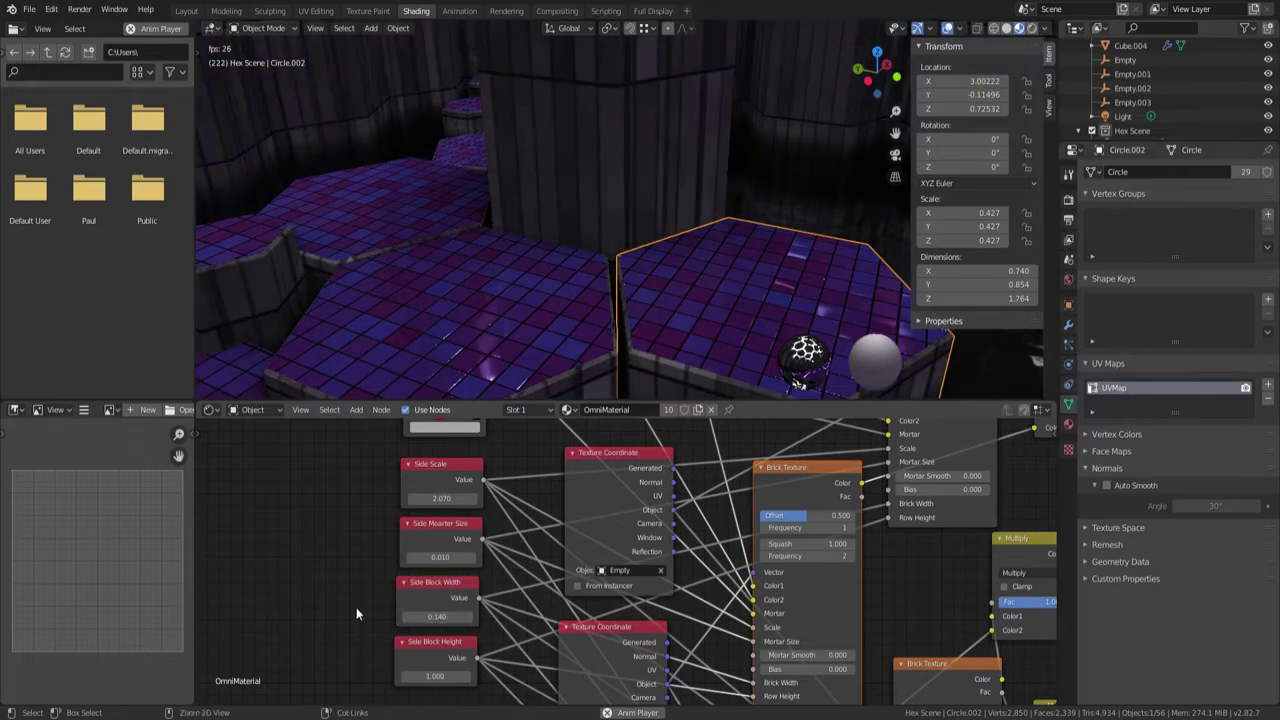
# Try a Side Block Height of 0.150 while viewing the walls, and set it back to 1
pyautogui.moveTo(435, 676); pyautogui.dragTo(400, 676)
pyautogui.moveTo(648, 217); pyautogui.dragTo(657, 187, button='middle')
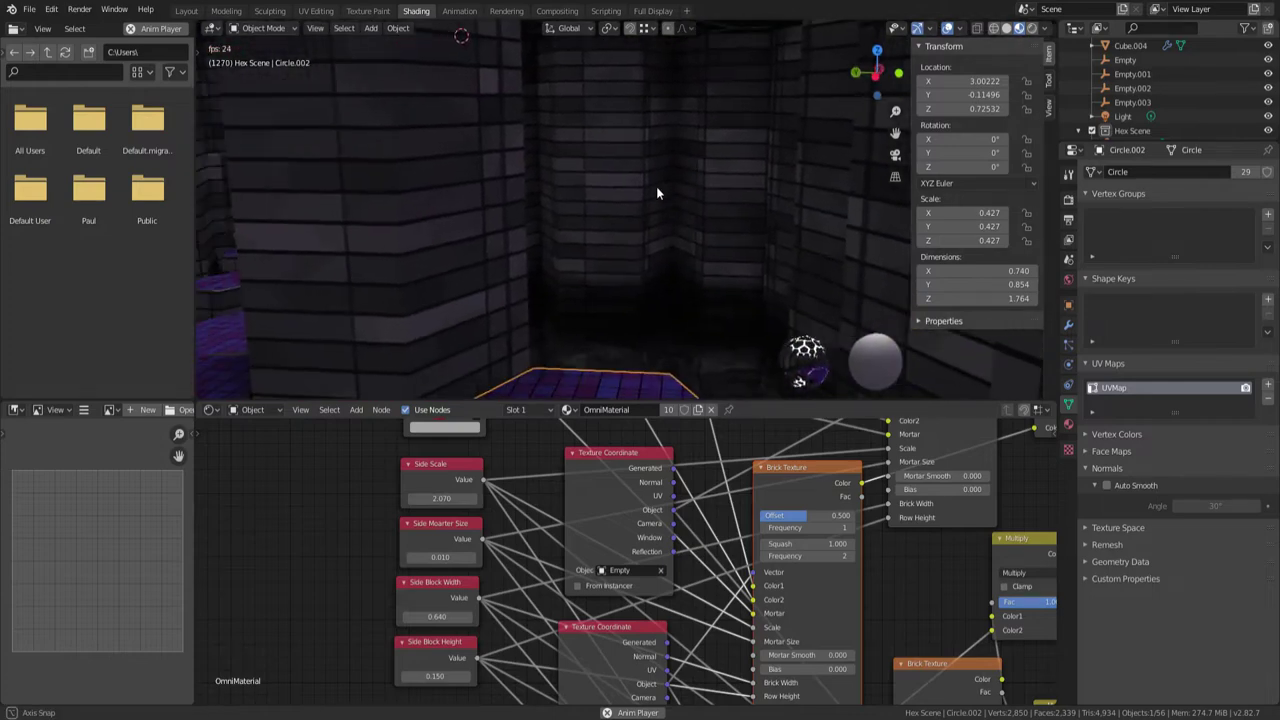
pyautogui.click(439, 675)
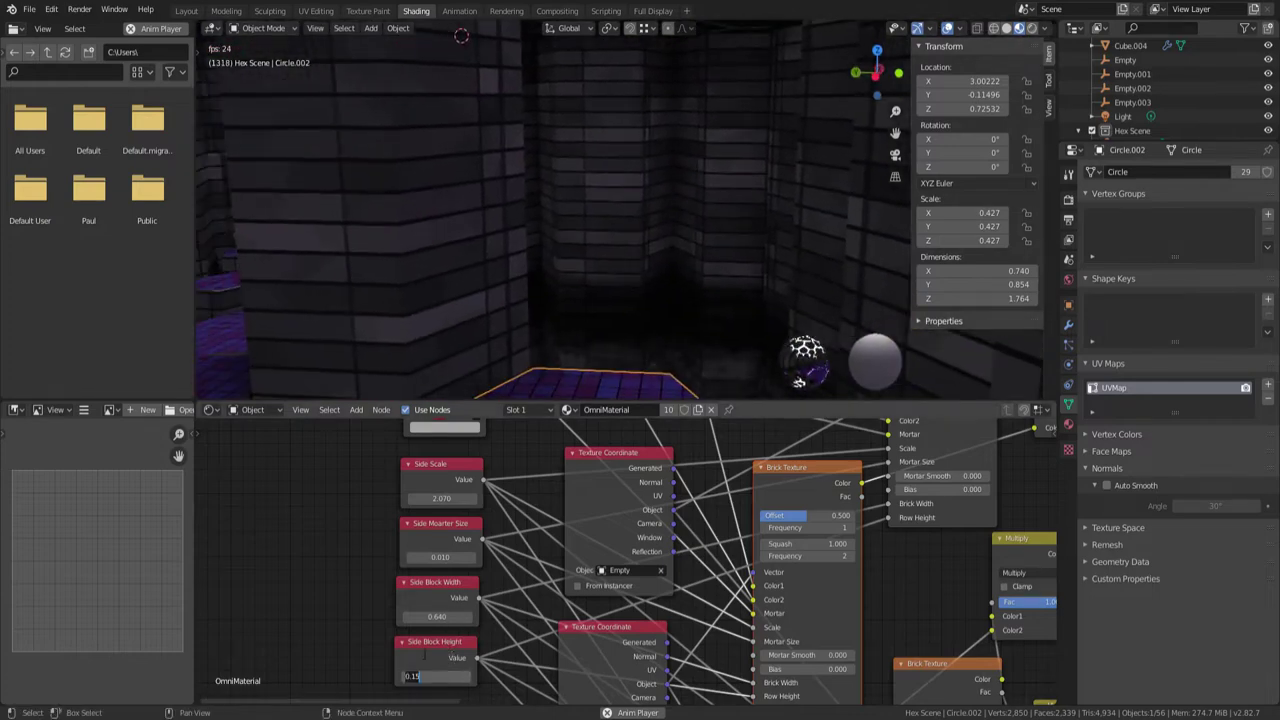
pyautogui.write('1')
pyautogui.press('Return')
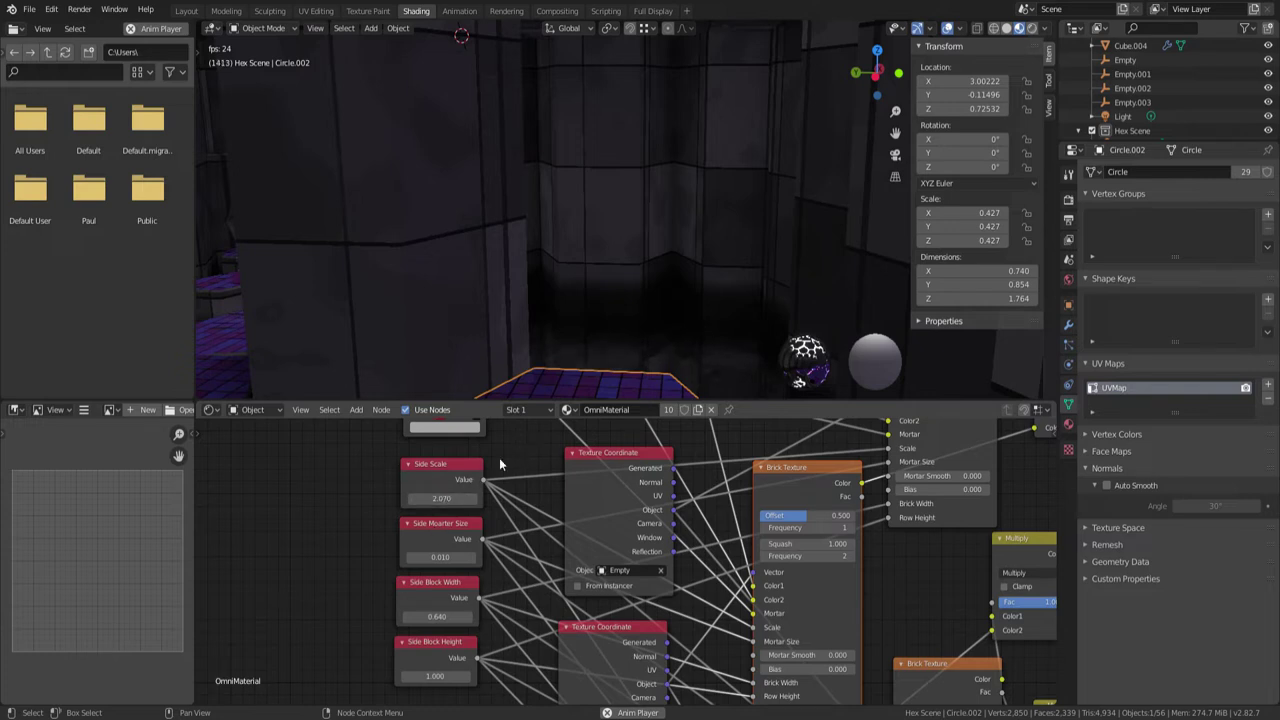
# Try different Side Scale values on the wall blocks, and return the value to 2.070
pyautogui.moveTo(441, 498); pyautogui.dragTo(469, 457)
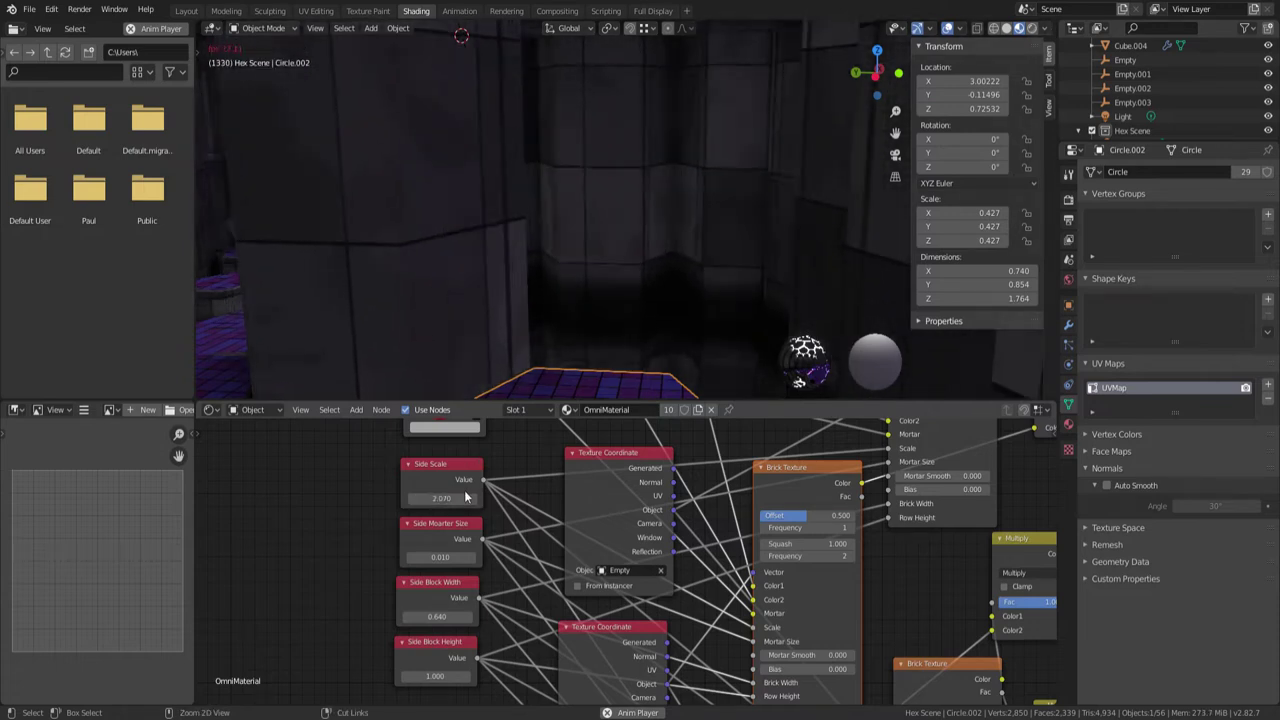
pyautogui.scroll(1, 532, 458)
pyautogui.scroll(-2, 534, 455)
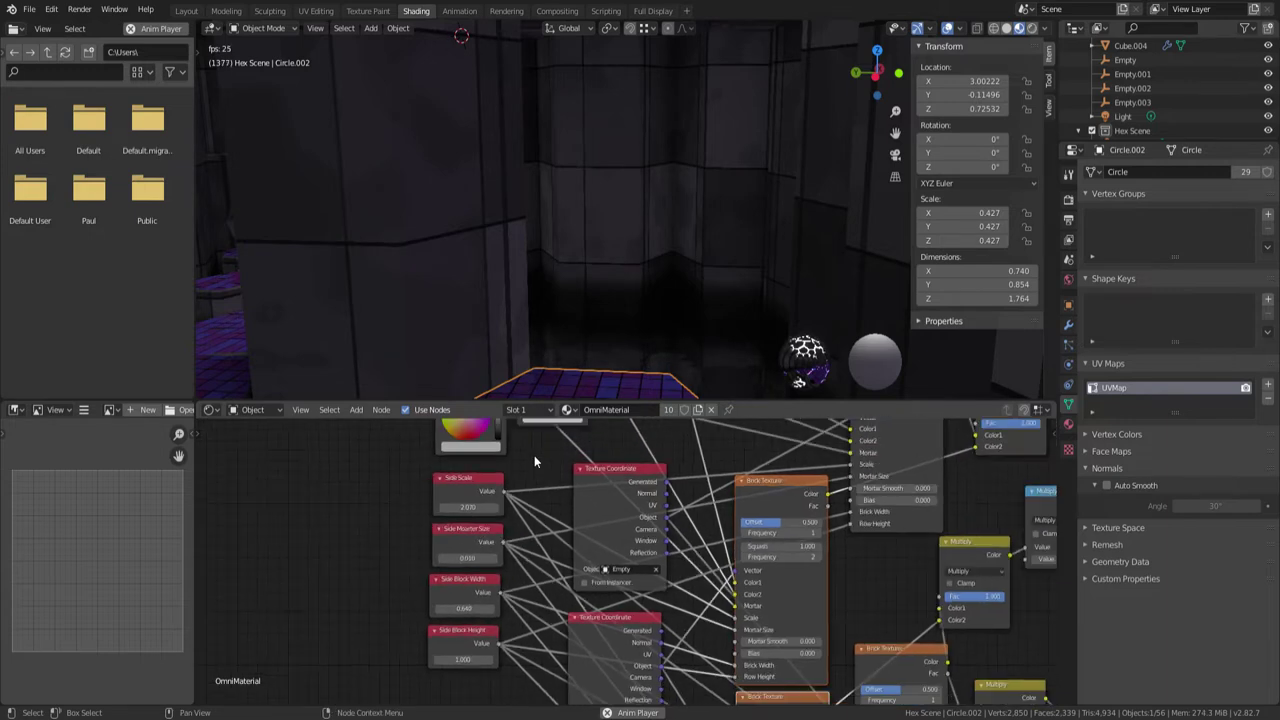
# Try Side Moarter Size values of -0.020 and 0.020 on the wall blocks, and return it to 0.010
pyautogui.moveTo(553, 460); pyautogui.dragTo(529, 469, button='middle')
pyautogui.scroll(2, 443, 588)
pyautogui.moveTo(421, 556)
pyautogui.keyDown('shift'); pyautogui.mouseDown()
pyautogui.moveTo(463, 556)
pyautogui.moveTo(431, 556)
pyautogui.mouseUp(); pyautogui.keyUp('shift')
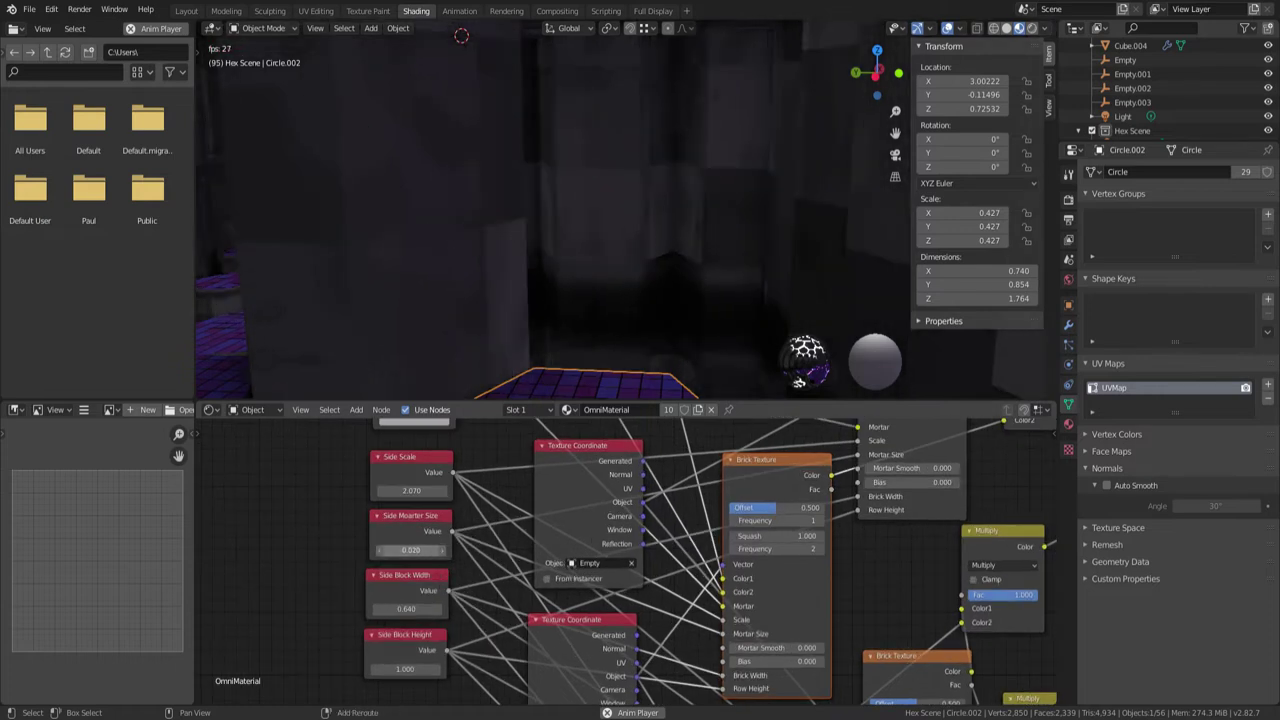
pyautogui.keyDown('ctrl'); pyautogui.scroll(2, 418, 553); pyautogui.keyUp('ctrl')
pyautogui.keyDown('ctrl'); pyautogui.scroll(-2, 418, 553); pyautogui.keyUp('ctrl')
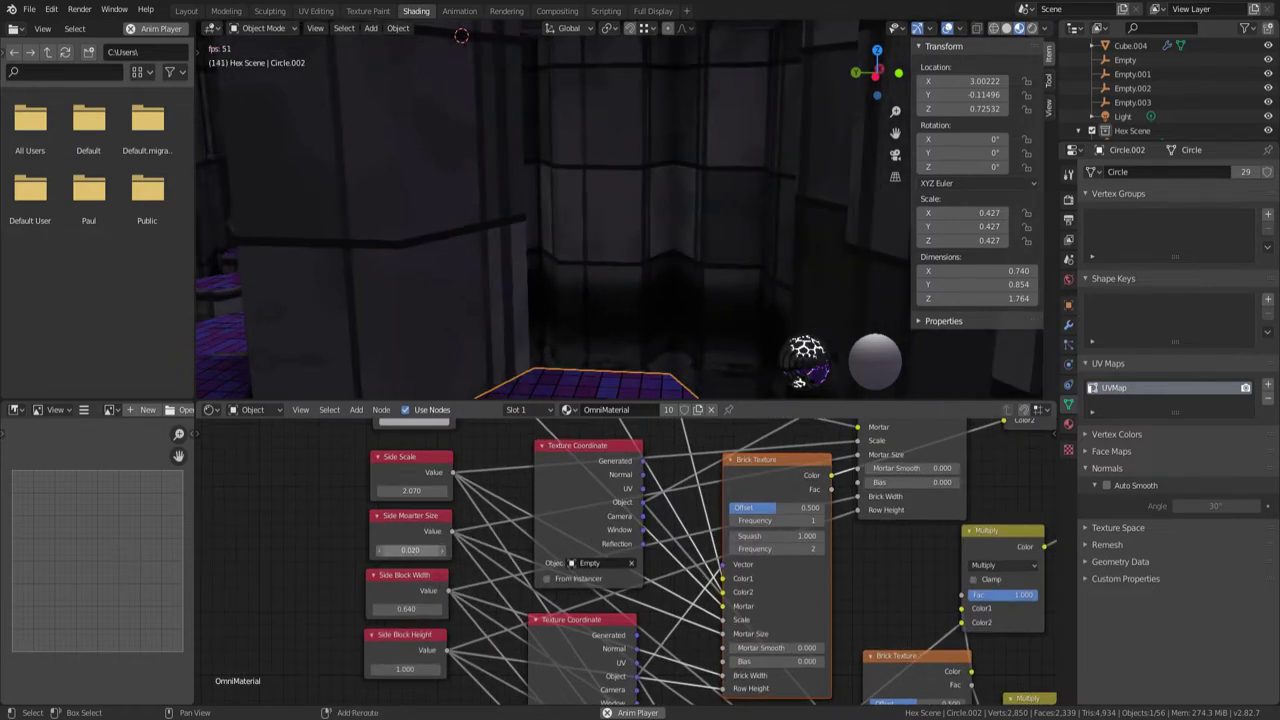
pyautogui.keyDown('ctrl'); pyautogui.scroll(-1, 418, 553); pyautogui.keyUp('ctrl')
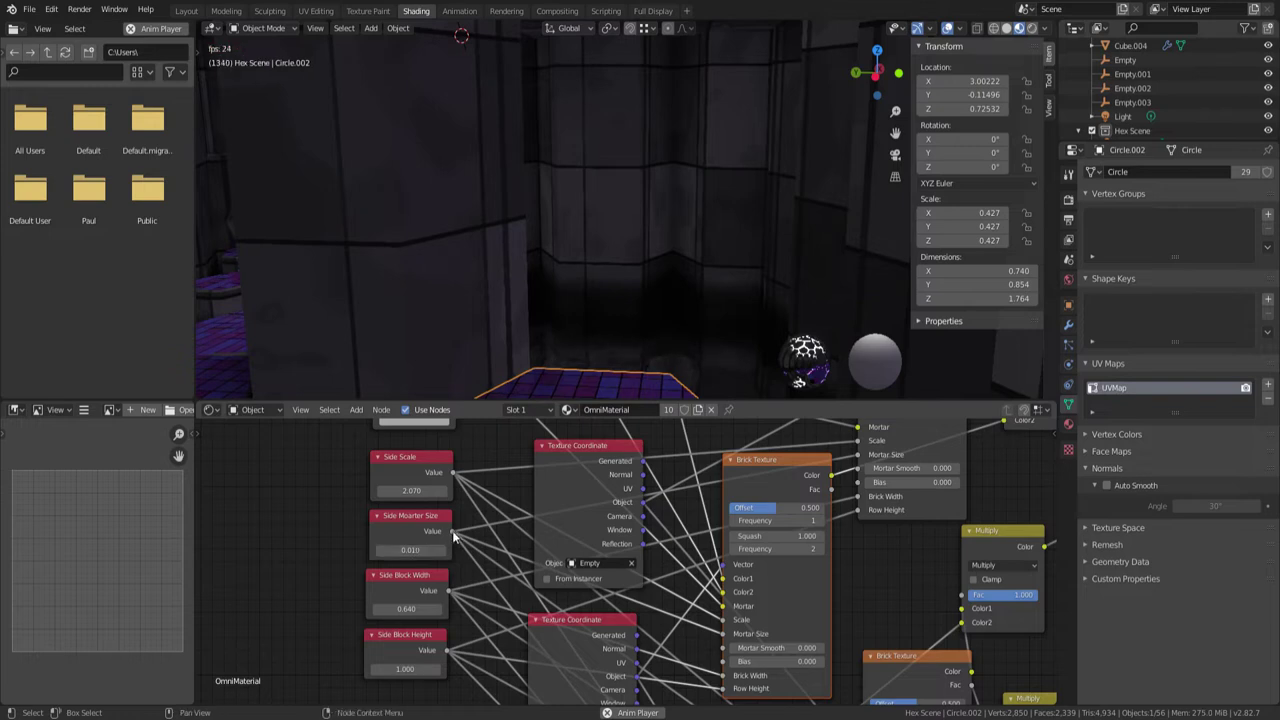
# Recolour the side blocks by setting the middle RGB node to a brighter green and the neighbouring near-white one to pale yellow-green
pyautogui.moveTo(517, 492); pyautogui.dragTo(506, 630, button='middle')
pyautogui.moveTo(580, 567); pyautogui.dragTo(581, 598, button='middle')
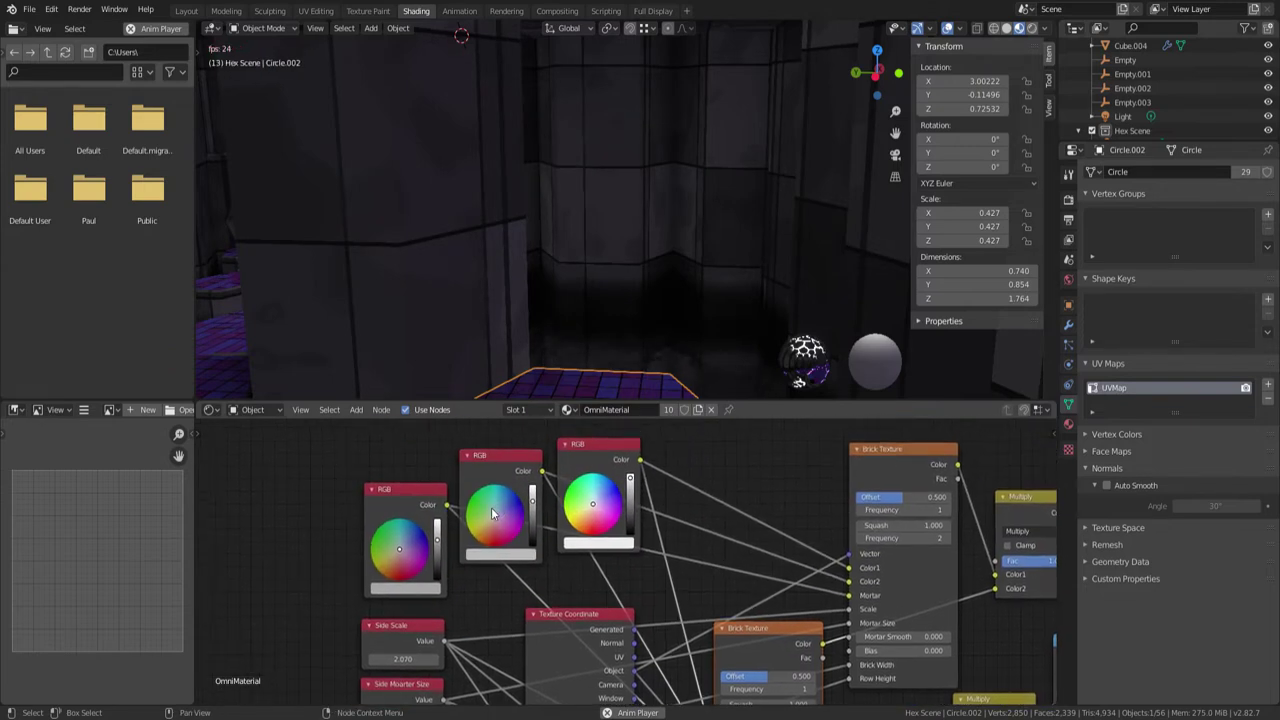
pyautogui.moveTo(494, 515); pyautogui.dragTo(483, 507)
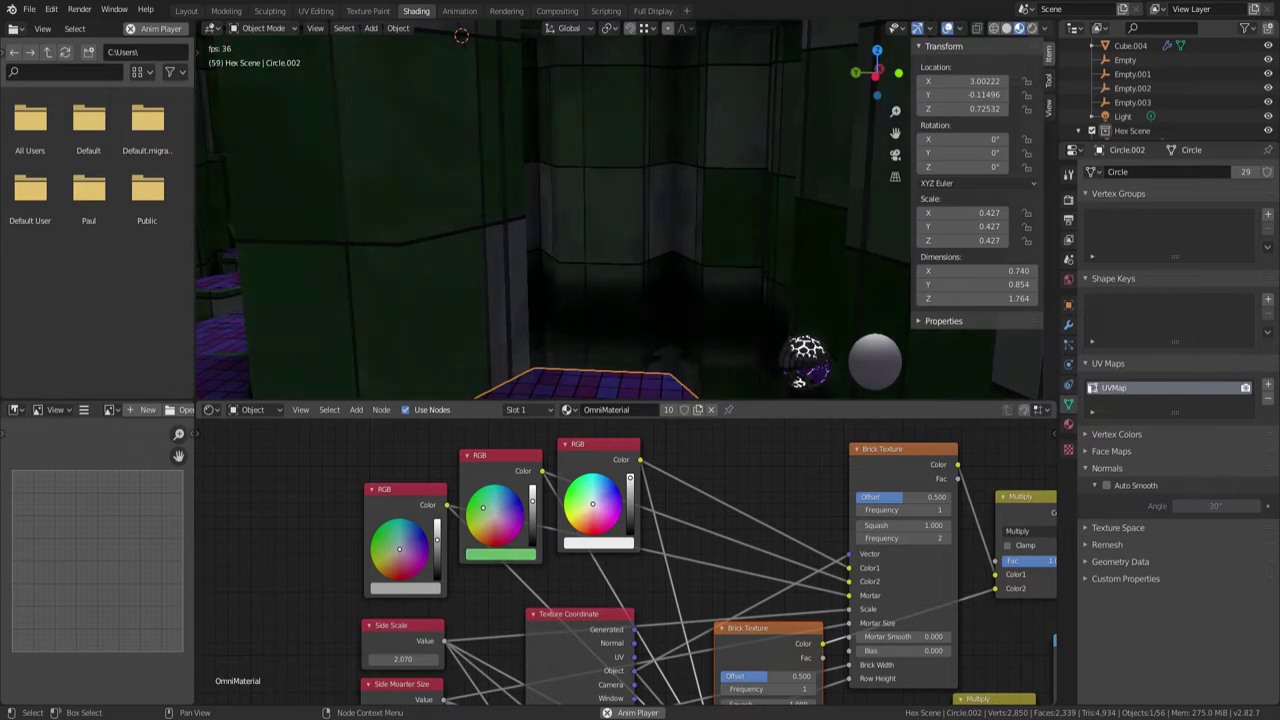
pyautogui.moveTo(595, 509)
pyautogui.mouseDown()
pyautogui.moveTo(591, 494)
pyautogui.moveTo(571, 507)
pyautogui.mouseUp()
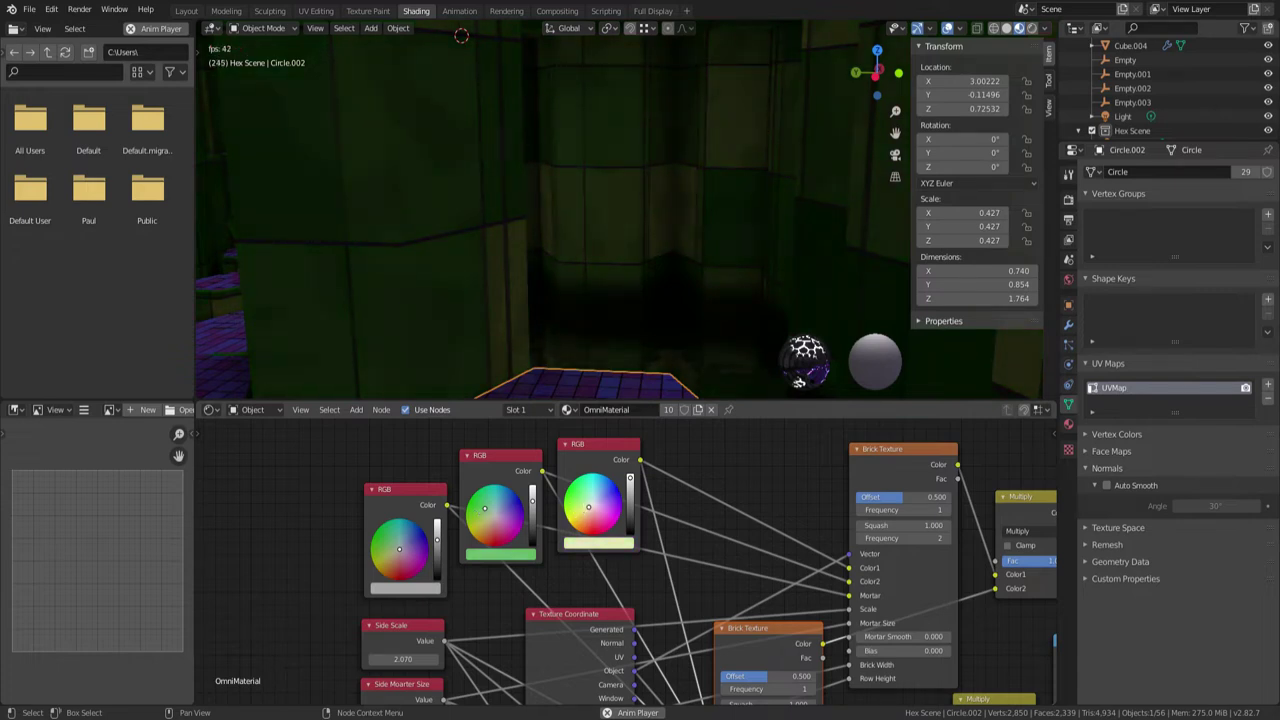
pyautogui.moveTo(533, 507); pyautogui.dragTo(533, 490)
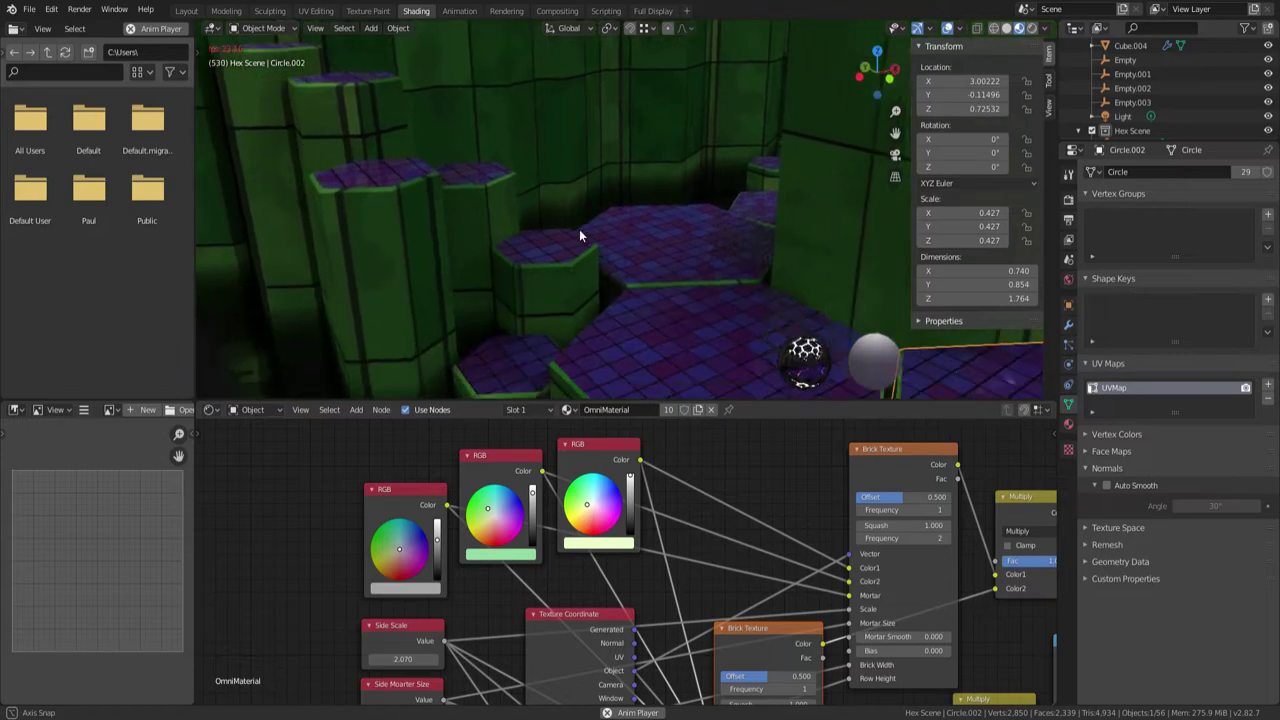
# Disconnect the lower Brick Texture from the upper Multiply node's Color2 input to compare the walls, and reconnect it
pyautogui.moveTo(760, 570); pyautogui.dragTo(625, 496, button='middle')
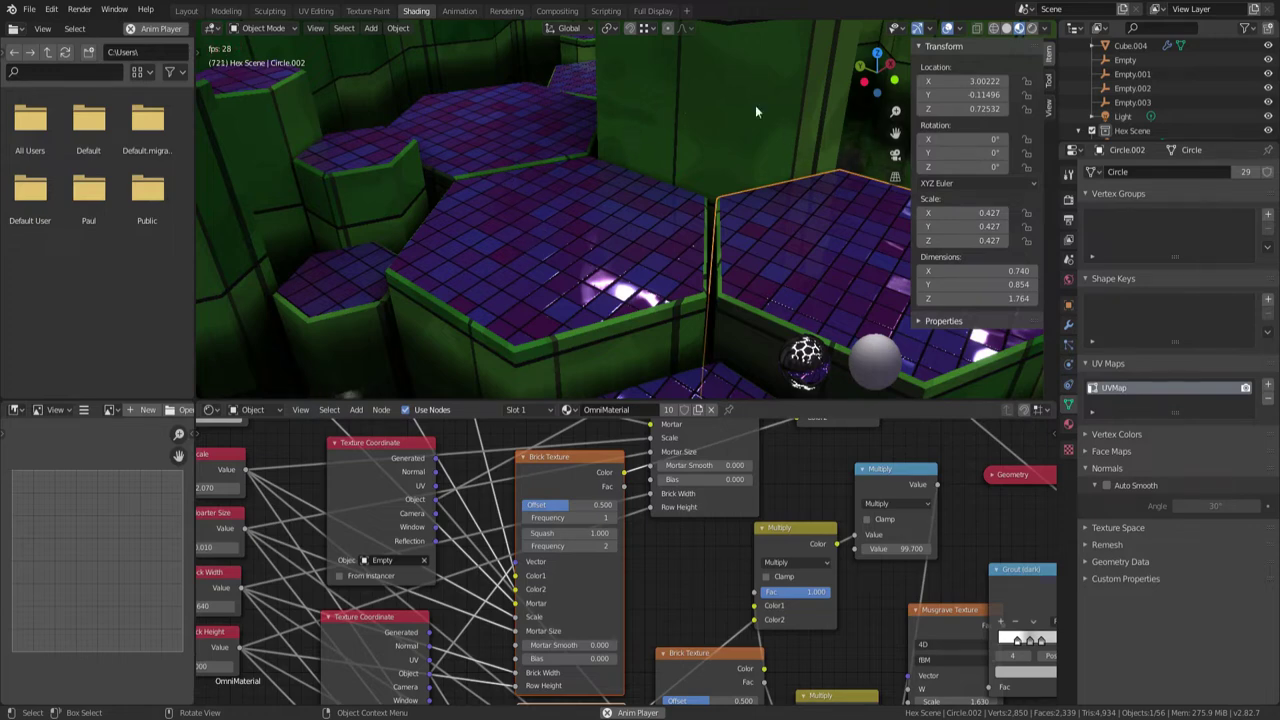
pyautogui.scroll(-1, 632, 574)
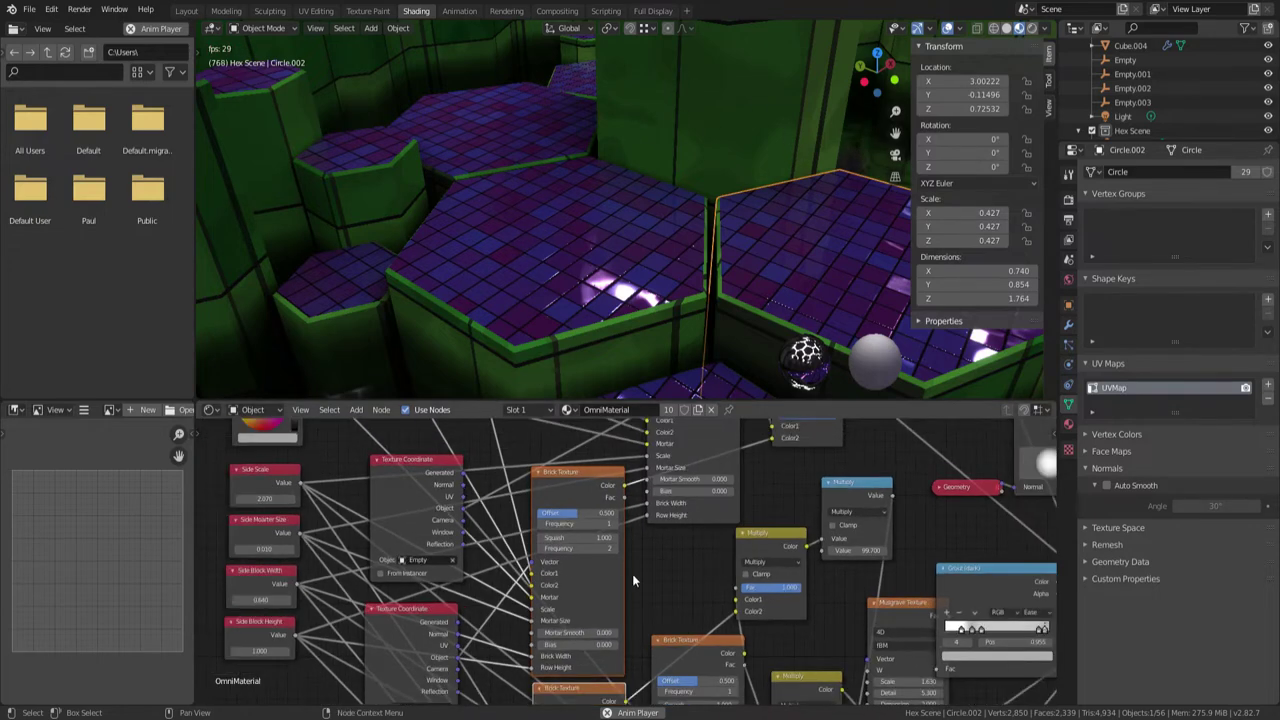
pyautogui.moveTo(619, 534); pyautogui.dragTo(472, 634, button='middle')
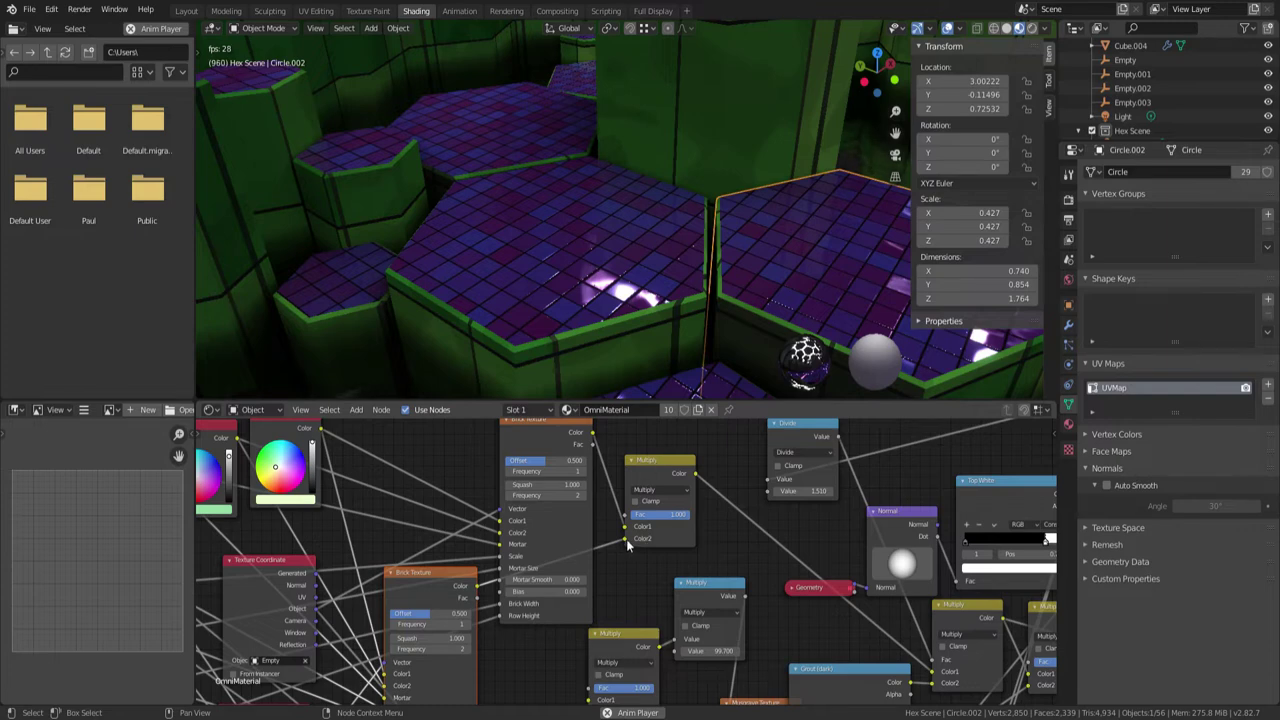
pyautogui.moveTo(624, 537); pyautogui.dragTo(621, 555)
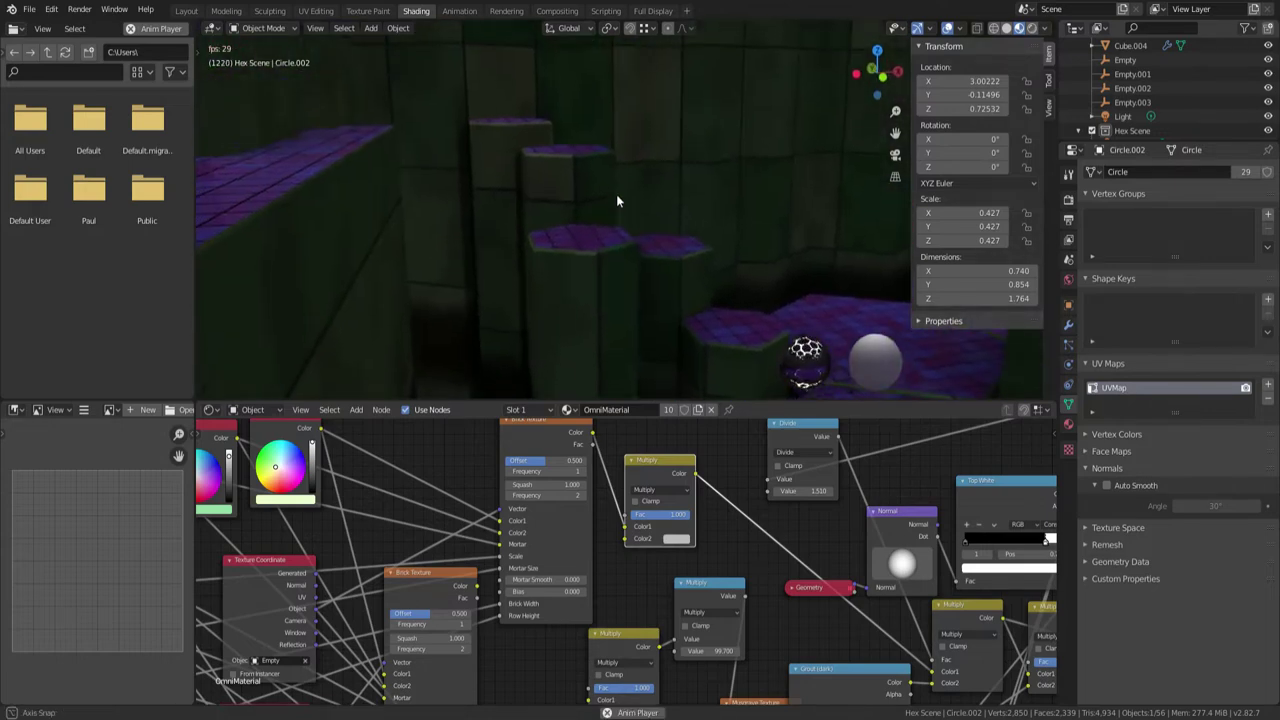
pyautogui.moveTo(636, 193); pyautogui.dragTo(781, 204, button='middle')
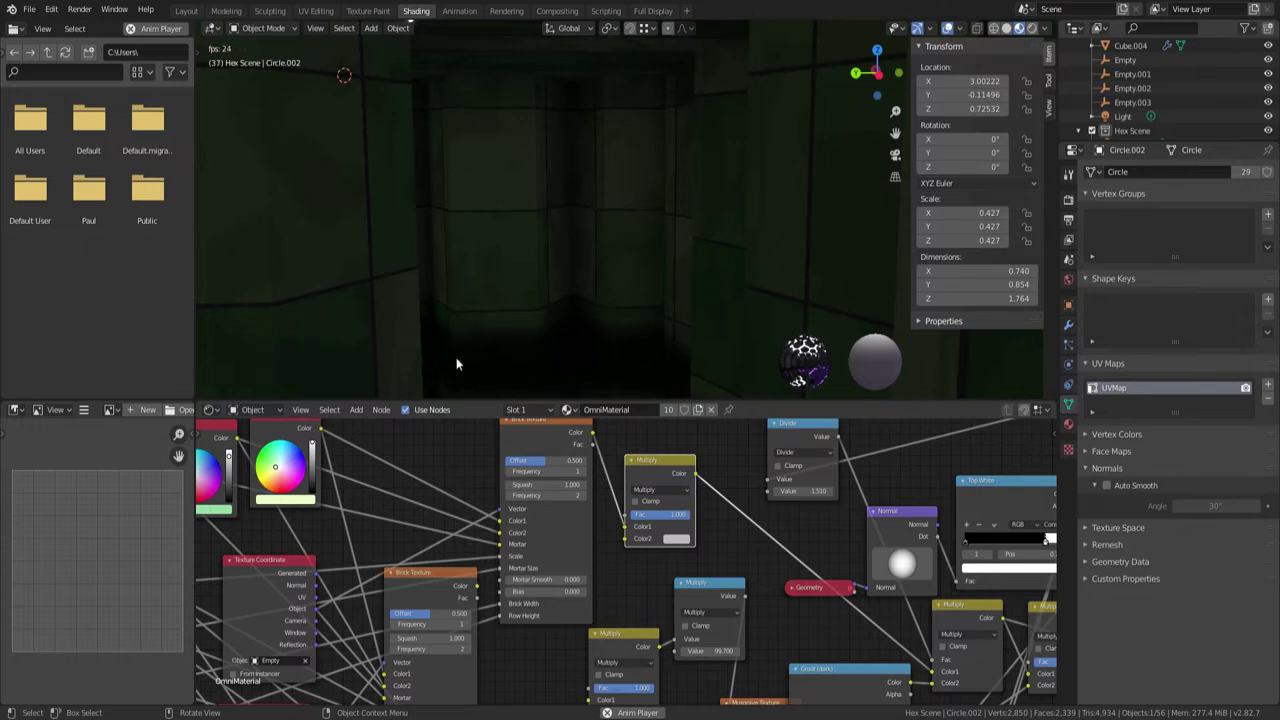
pyautogui.moveTo(478, 588); pyautogui.dragTo(562, 568)
pyautogui.moveTo(621, 540); pyautogui.dragTo(624, 538)
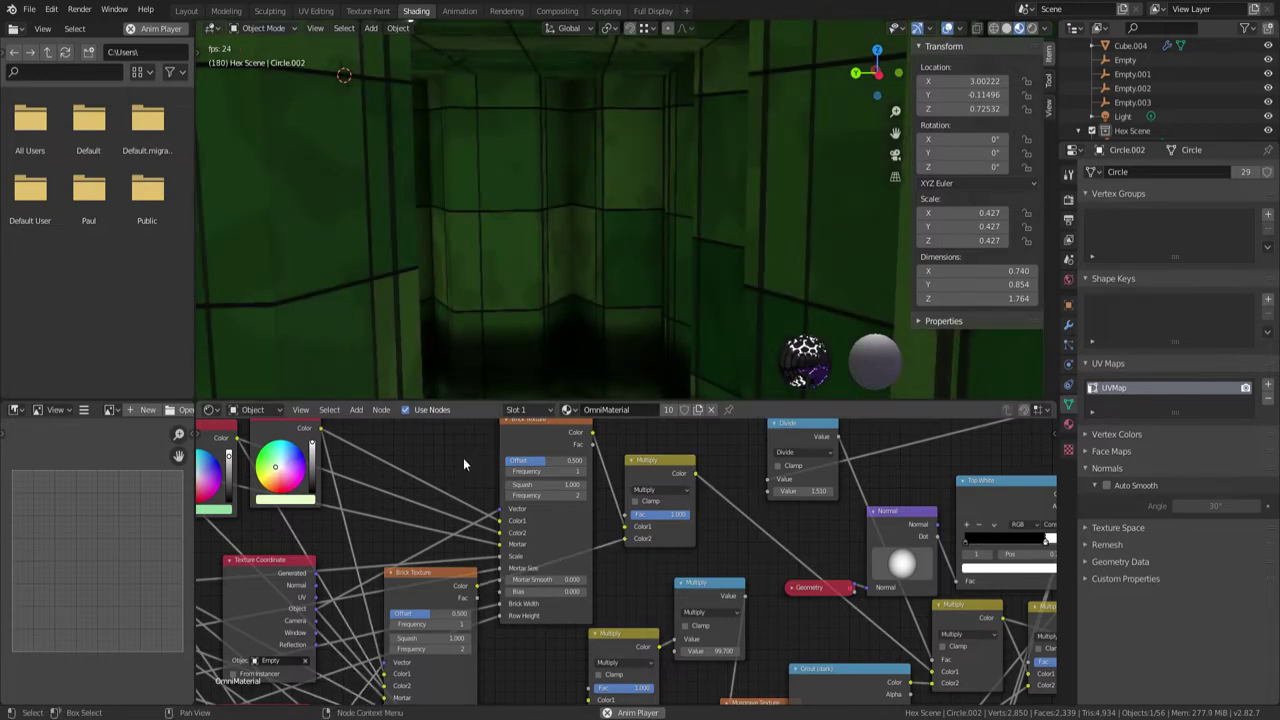
# Follow the side-block Multiply nodes to the Grout (dark) ramp and move that node slightly clear of the Musgrave Texture
pyautogui.moveTo(560, 239); pyautogui.dragTo(485, 275, button='middle')
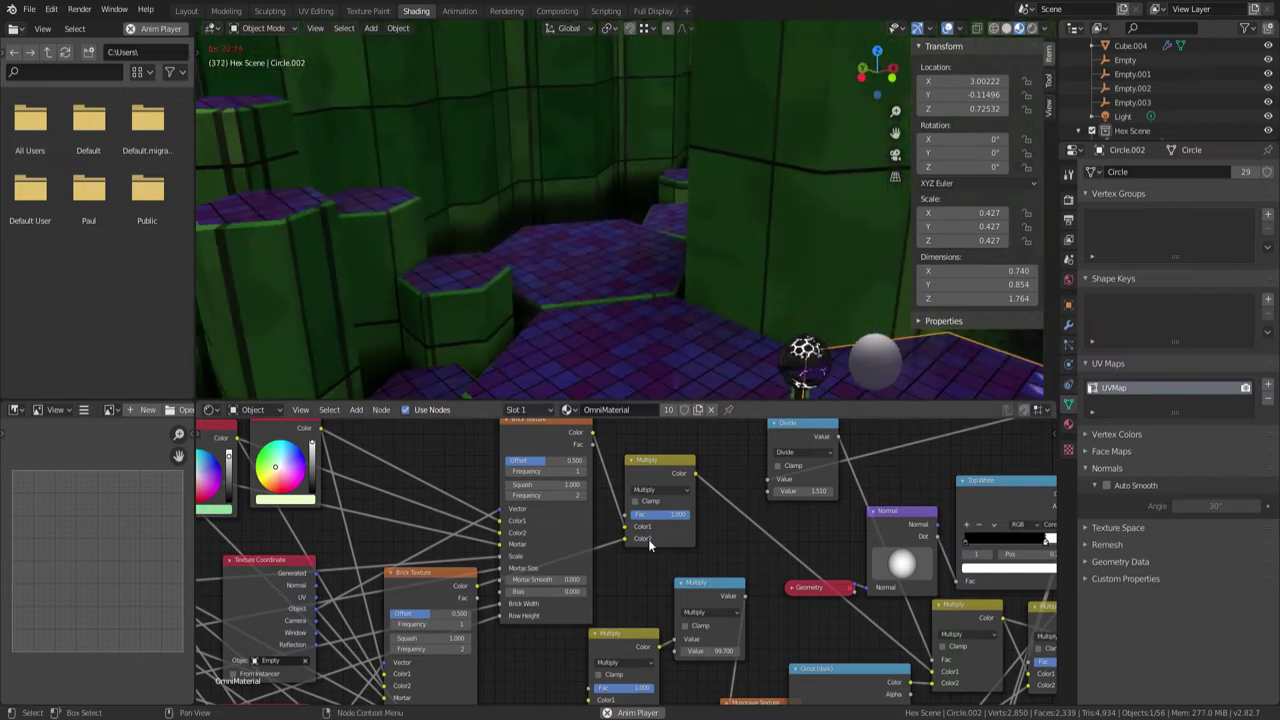
pyautogui.moveTo(709, 535); pyautogui.dragTo(469, 468, button='middle')
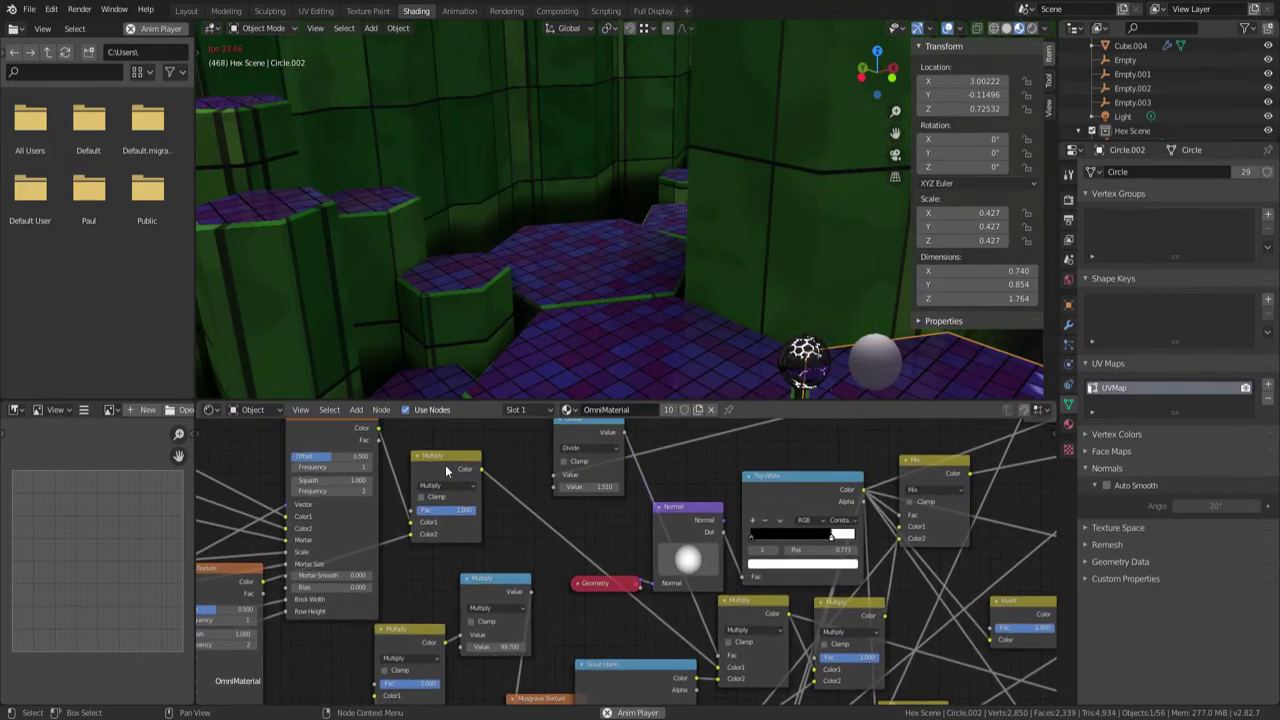
pyautogui.moveTo(504, 546); pyautogui.dragTo(511, 463, button='middle')
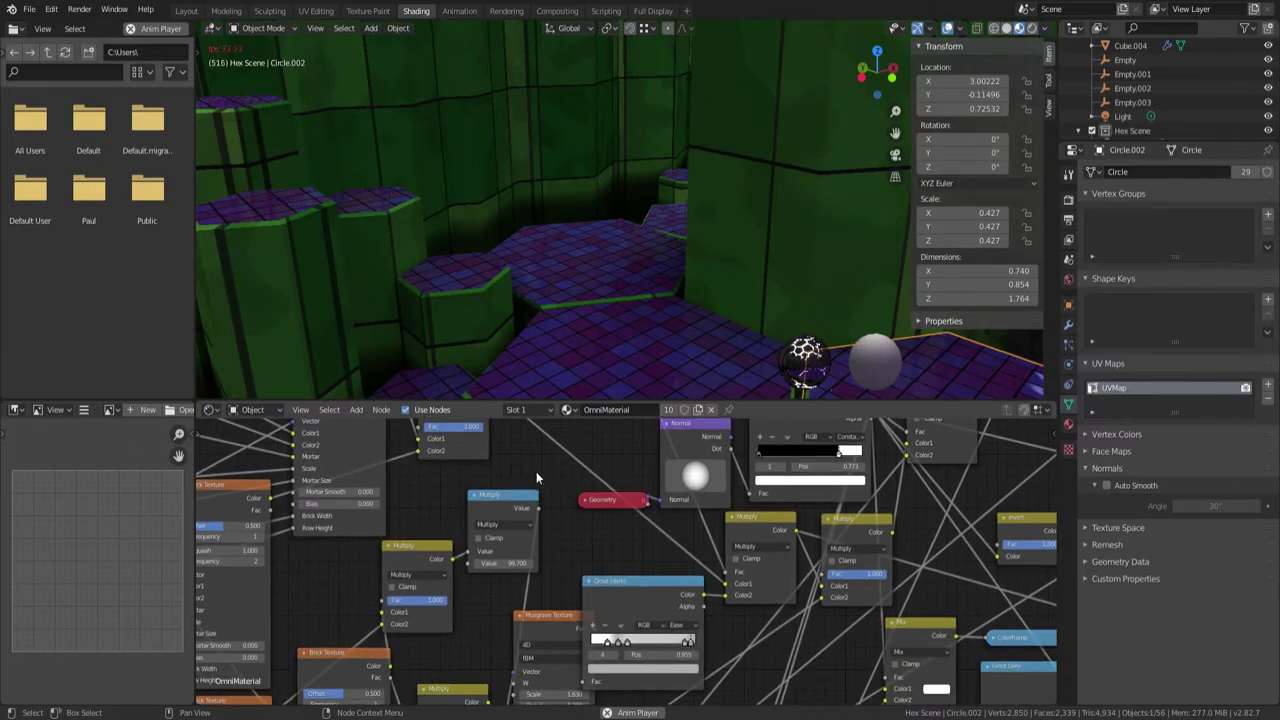
pyautogui.moveTo(628, 559); pyautogui.dragTo(633, 505, button='middle')
pyautogui.moveTo(533, 606); pyautogui.dragTo(565, 520, button='middle')
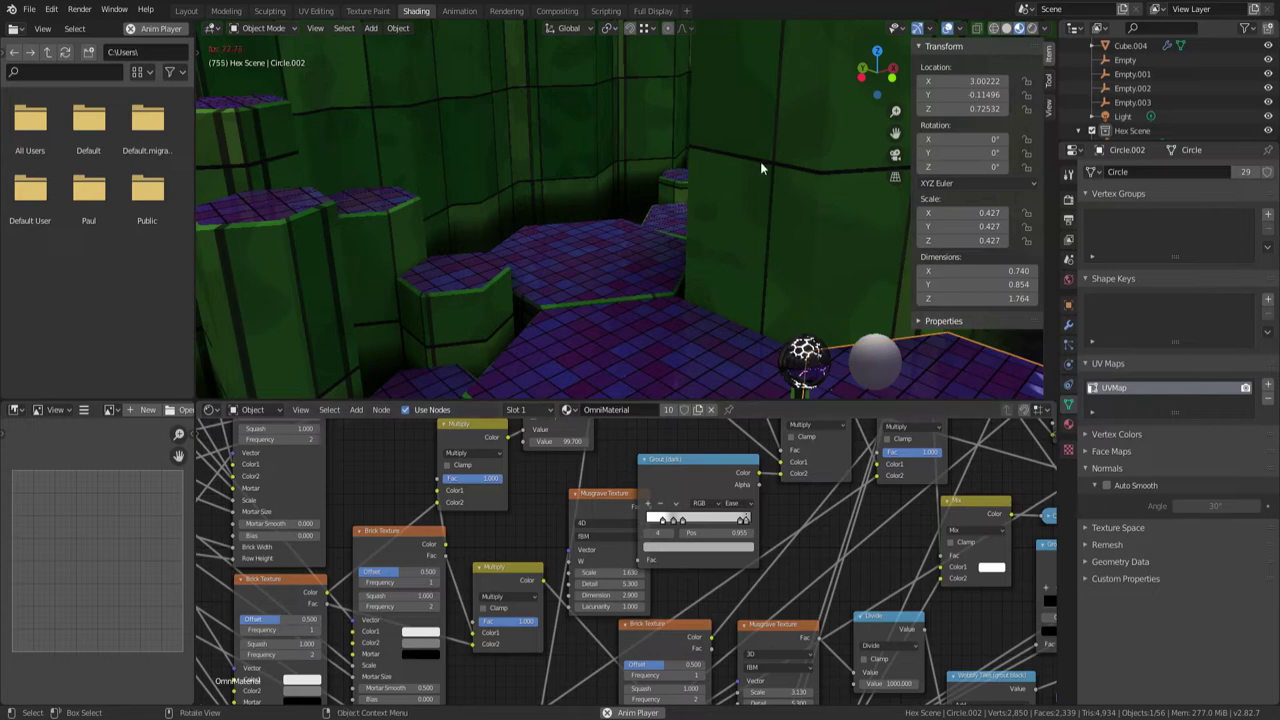
pyautogui.moveTo(682, 464); pyautogui.dragTo(699, 480)
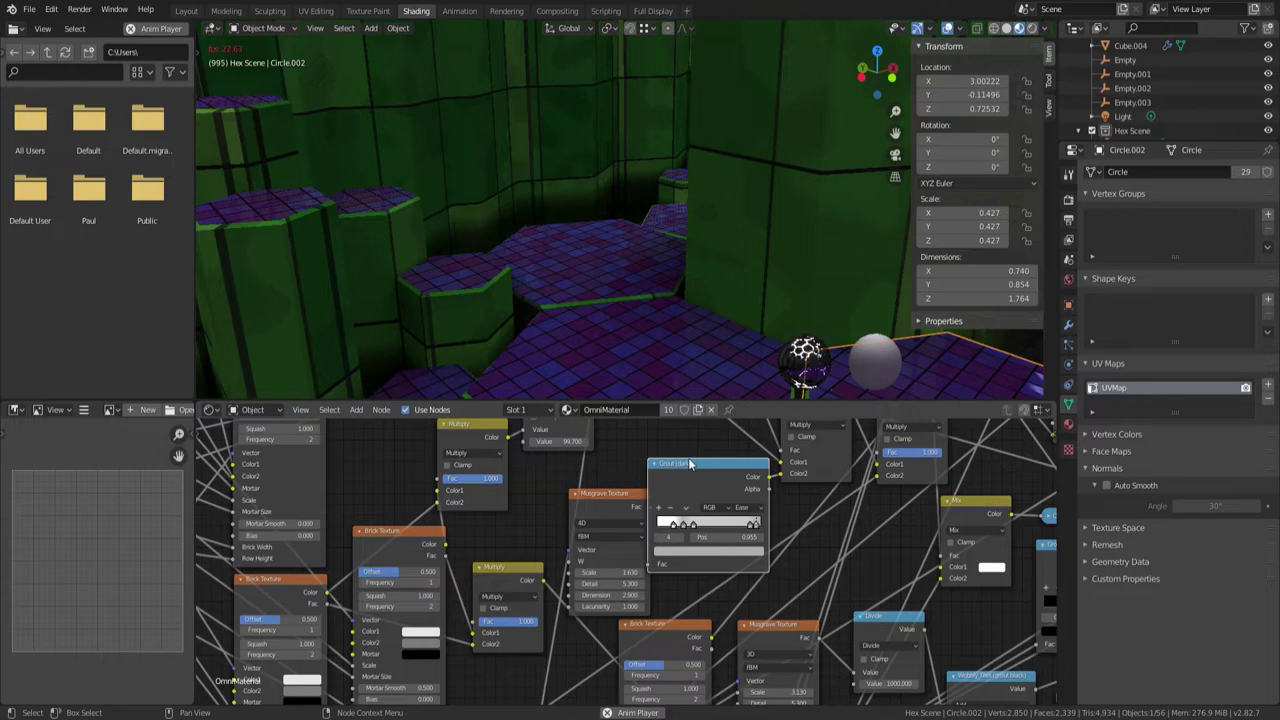
# Expand the Geometry node to show its Normal output, shift and collapse it, and move the Normal node slightly towards it
pyautogui.moveTo(692, 439); pyautogui.dragTo(304, 570, button='middle')
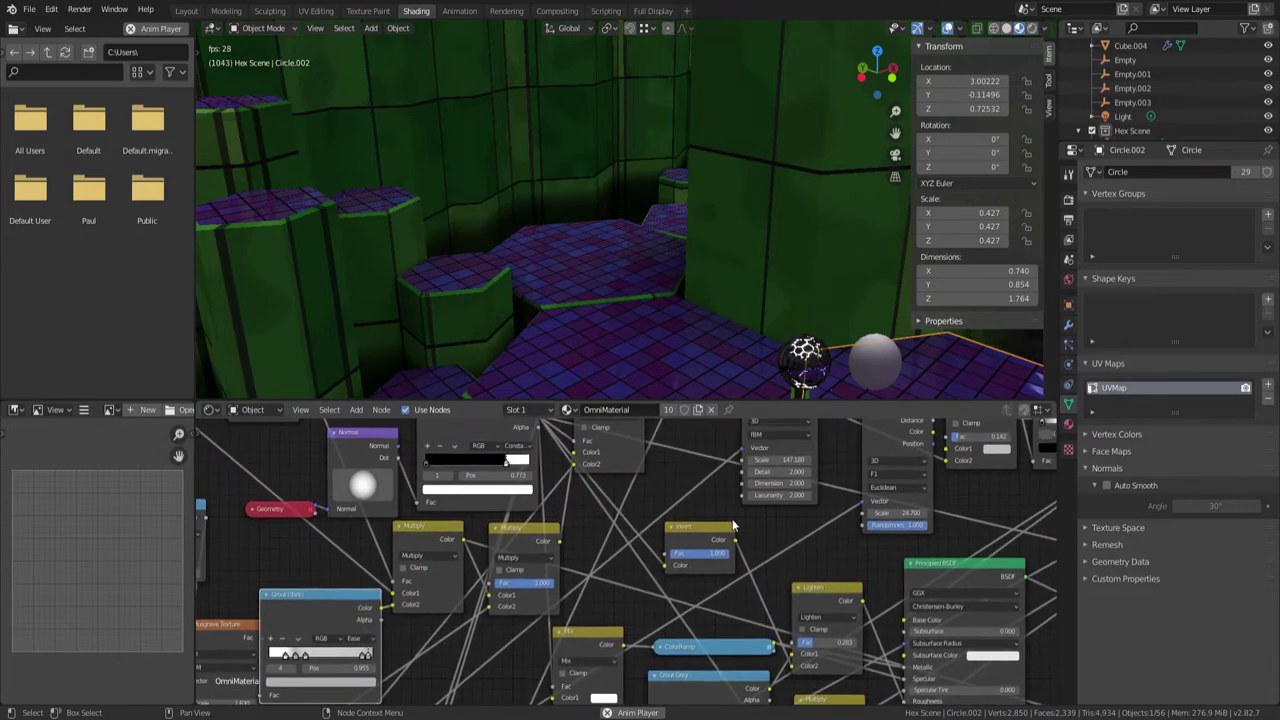
pyautogui.moveTo(672, 493); pyautogui.dragTo(712, 499, button='middle')
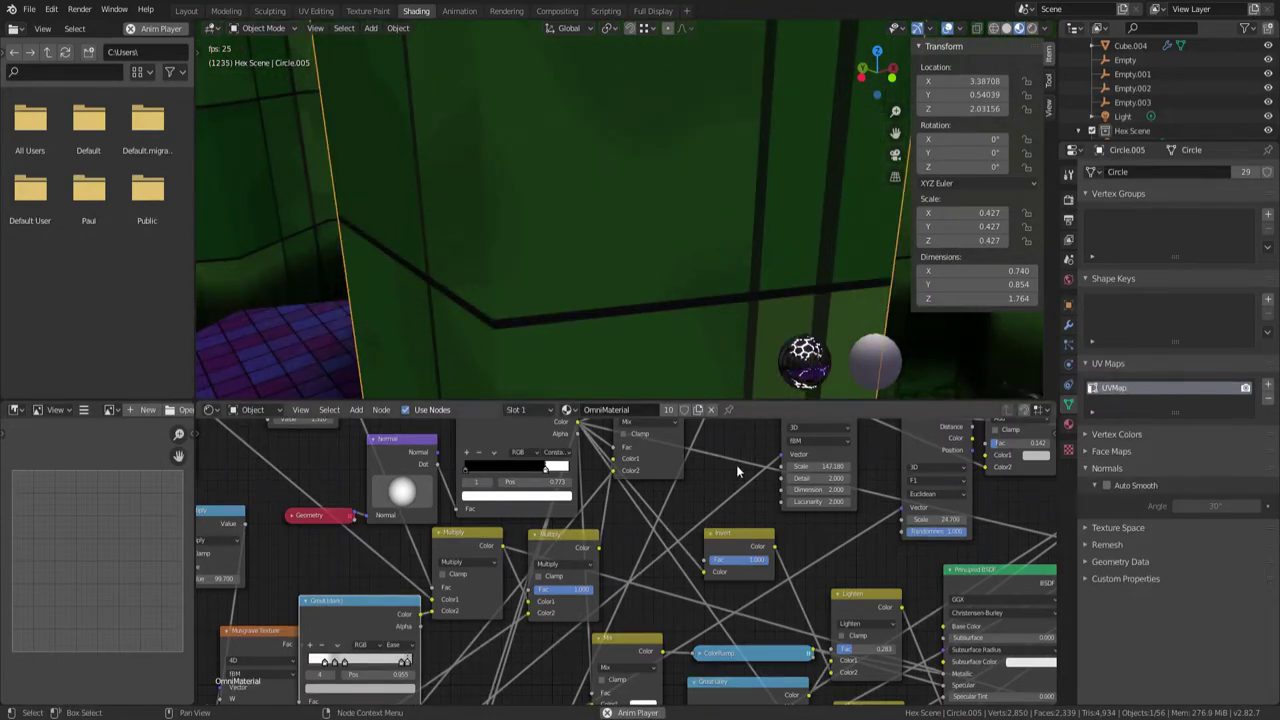
pyautogui.moveTo(722, 497); pyautogui.dragTo(736, 565, button='middle')
pyautogui.scroll(-1, 592, 172)
pyautogui.scroll(3, 594, 172)
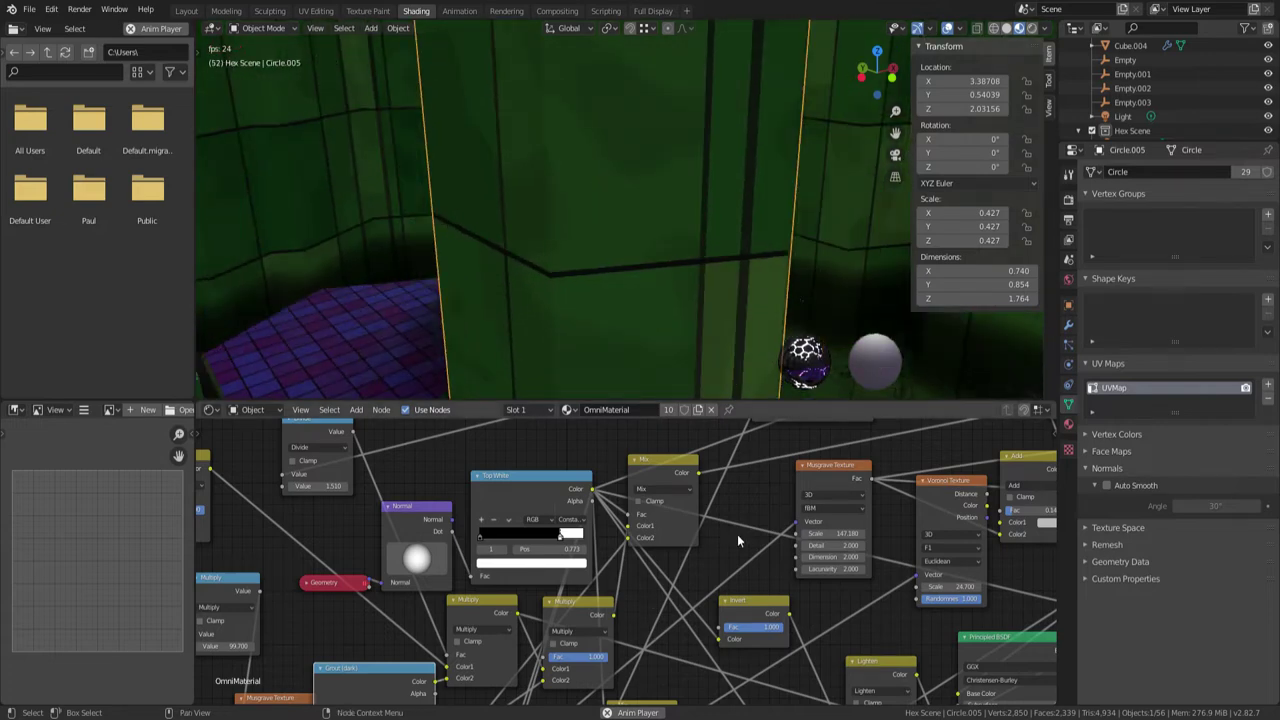
pyautogui.moveTo(312, 590); pyautogui.dragTo(410, 585, button='middle')
pyautogui.click(405, 579)
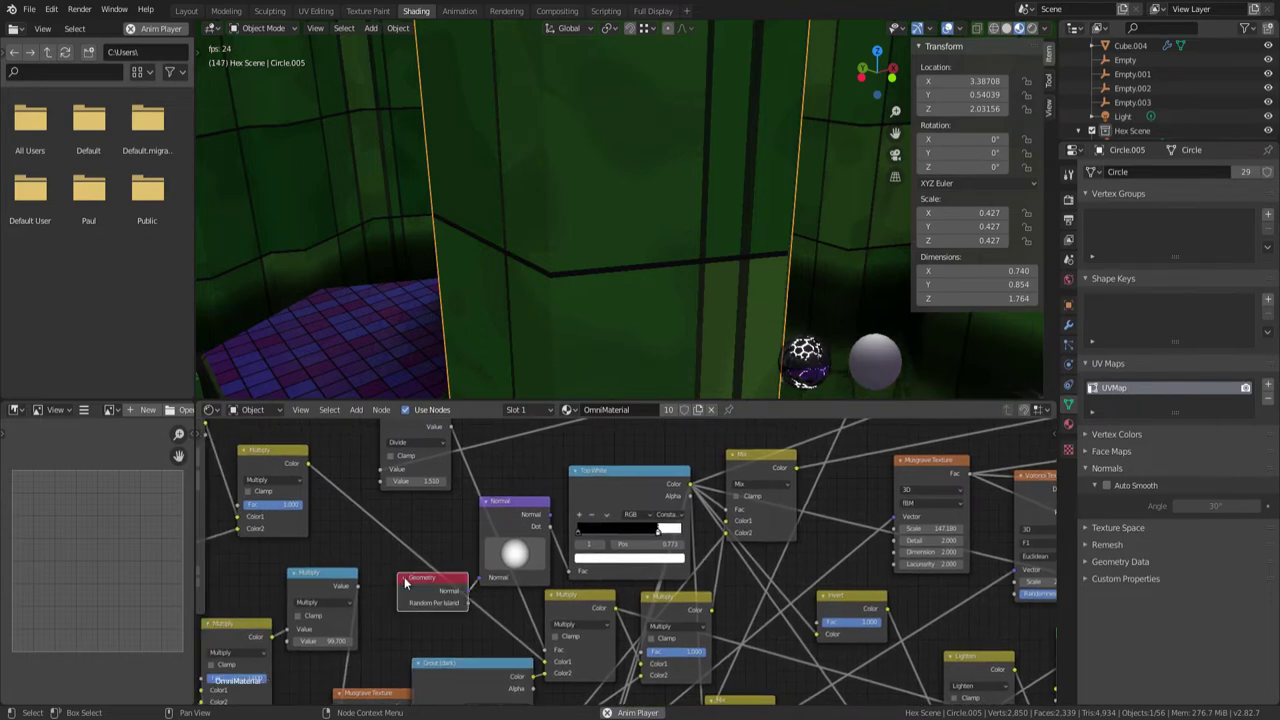
pyautogui.moveTo(424, 586); pyautogui.dragTo(390, 585)
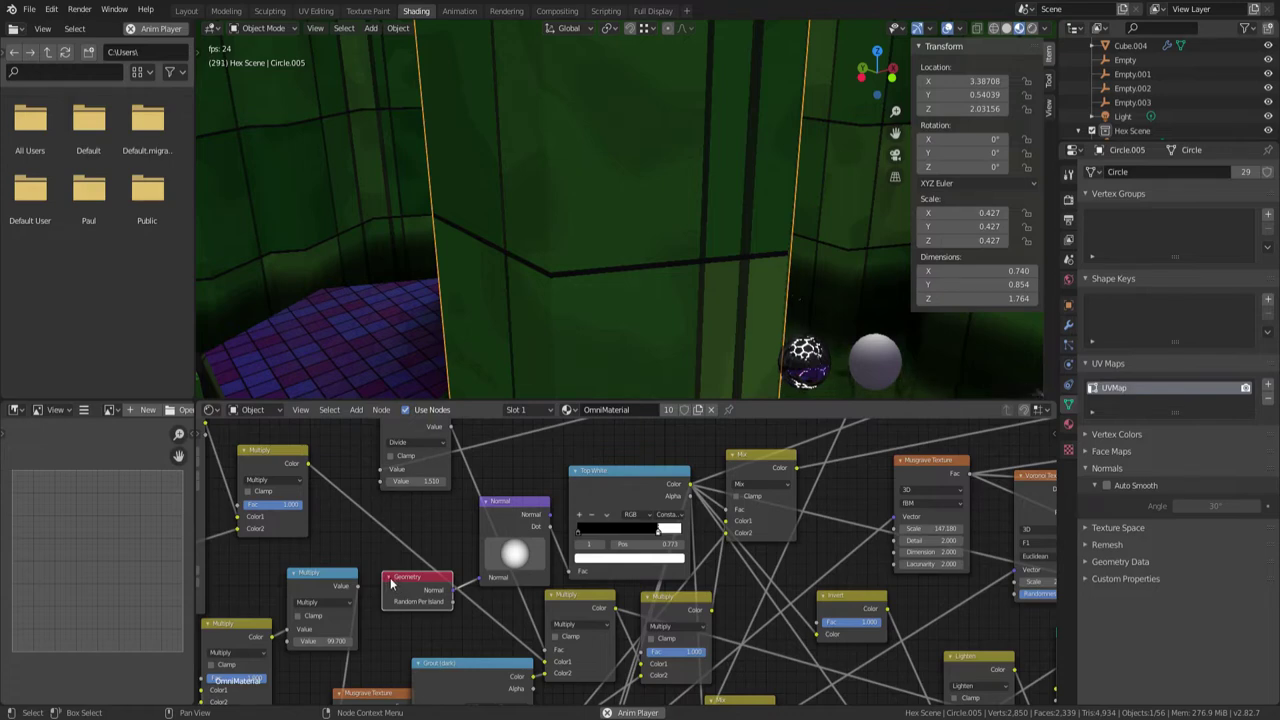
pyautogui.click(388, 578)
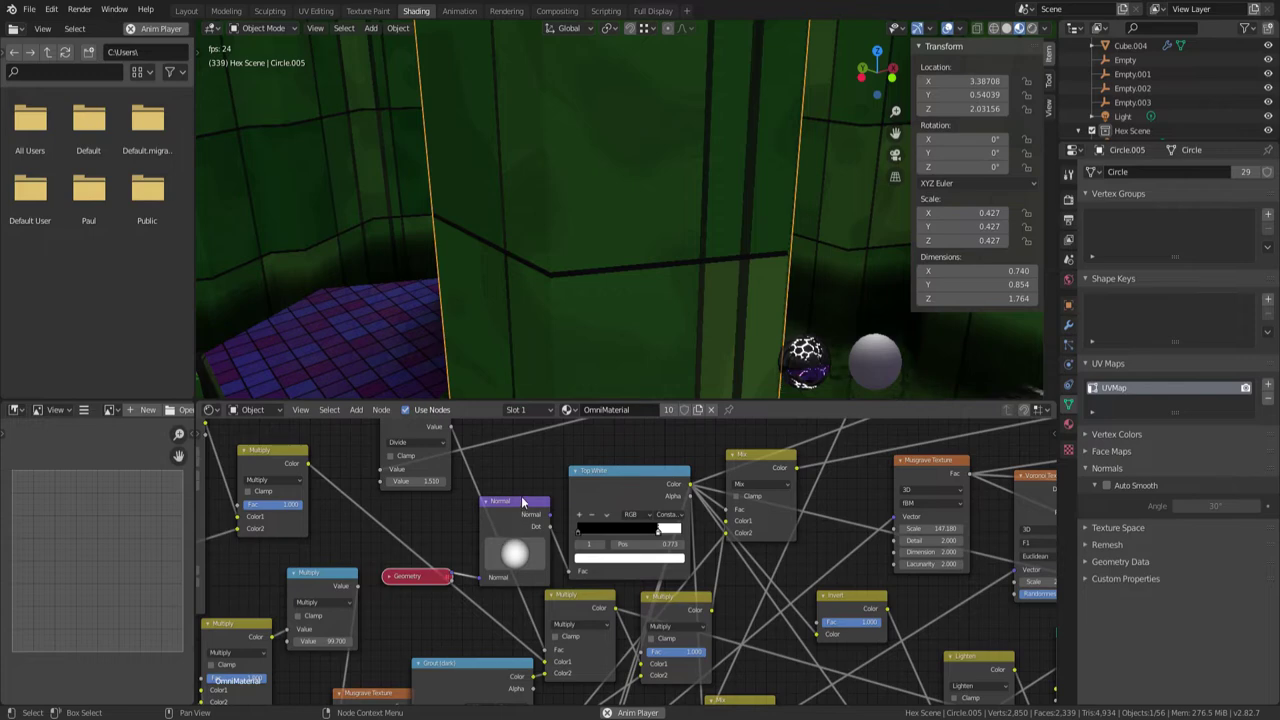
pyautogui.moveTo(516, 508)
pyautogui.mouseDown()
pyautogui.moveTo(490, 508)
pyautogui.moveTo(503, 508)
pyautogui.mouseUp()
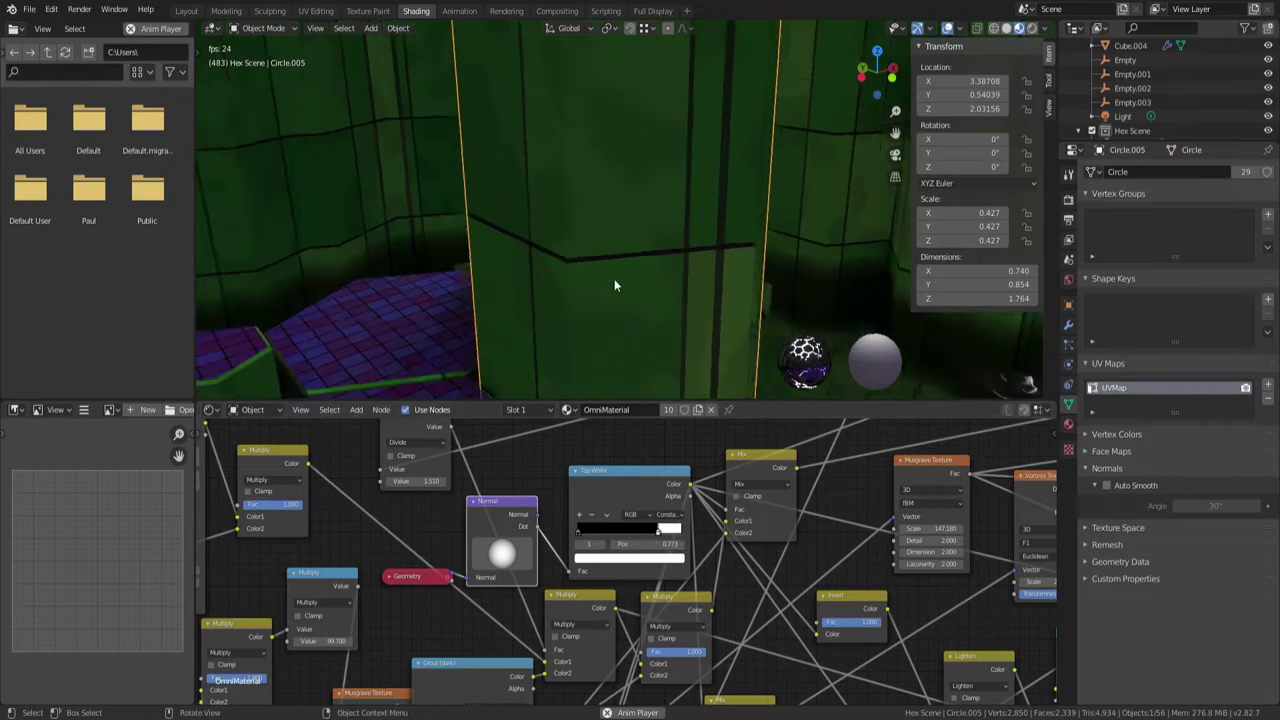
# Place the 3D cursor by the looping walkway beside the hexagon columns and add a UV sphere there
pyautogui.scroll(-8, 616, 279)
pyautogui.moveTo(662, 287); pyautogui.dragTo(633, 256, button='middle')
pyautogui.keyDown('shift'); pyautogui.click(621, 229); pyautogui.keyUp('shift')
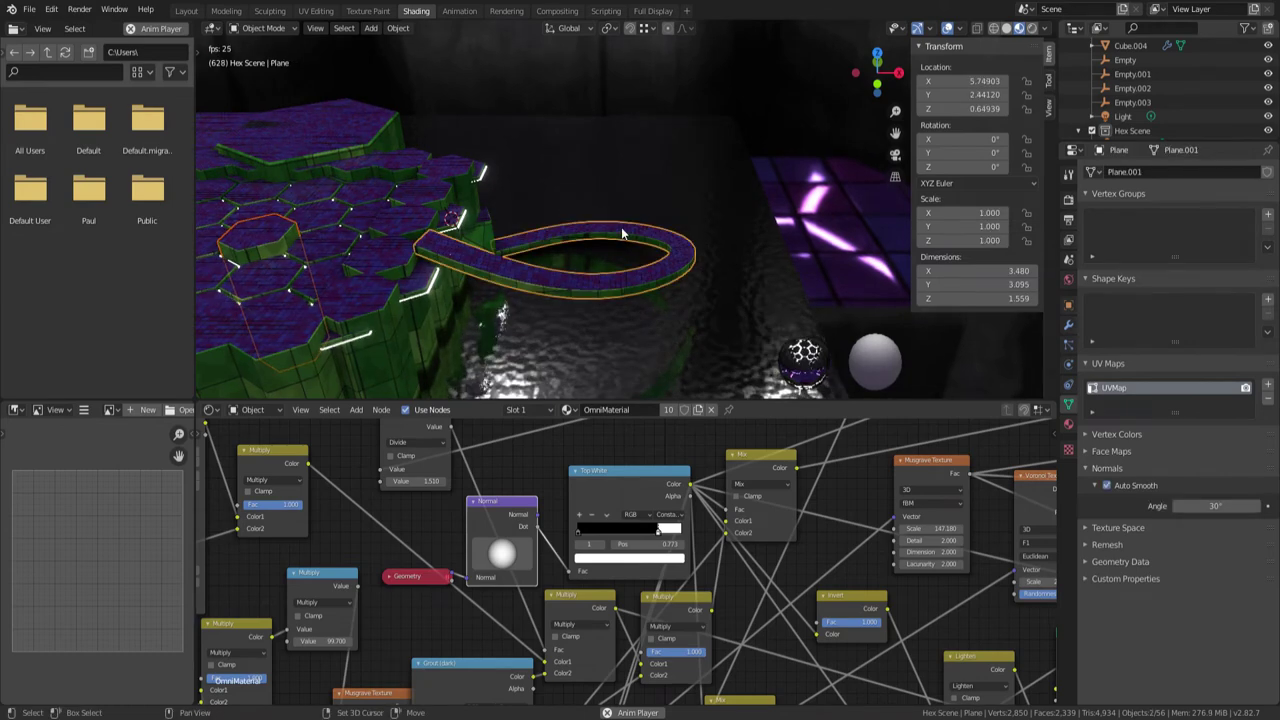
pyautogui.hotkey('shift', 'a')
pyautogui.moveTo(669, 219)
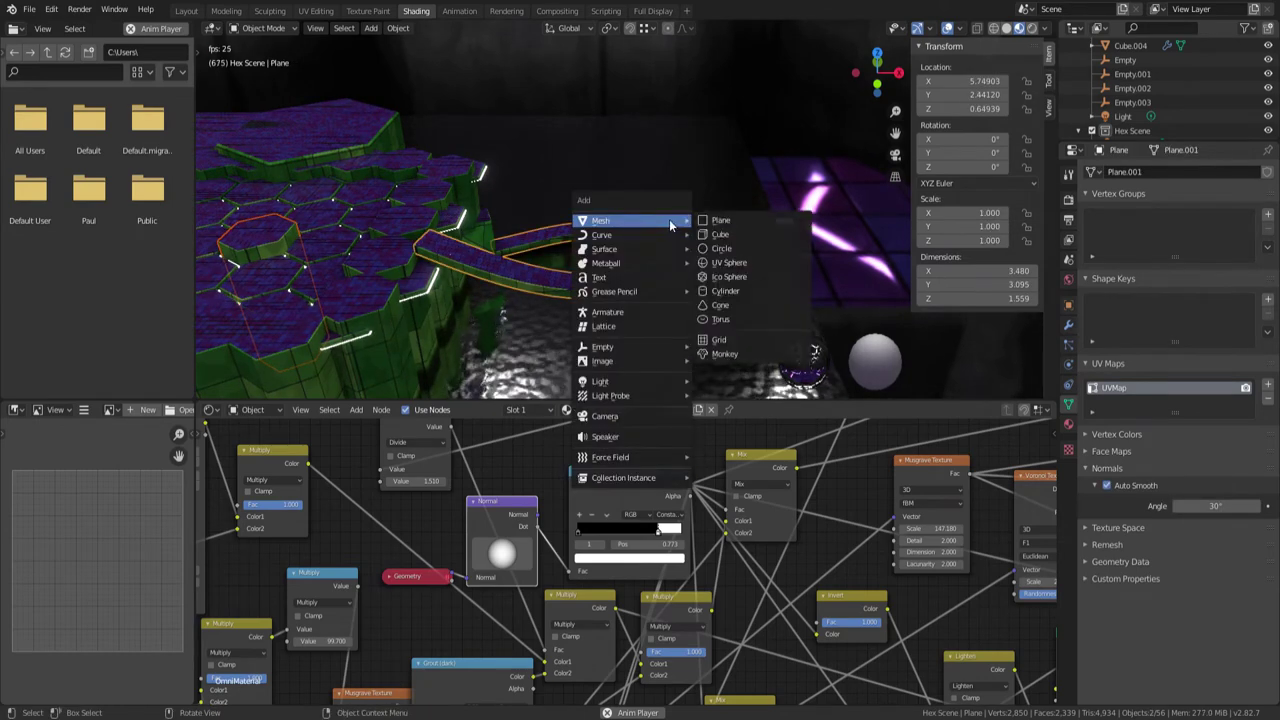
pyautogui.click(738, 276)
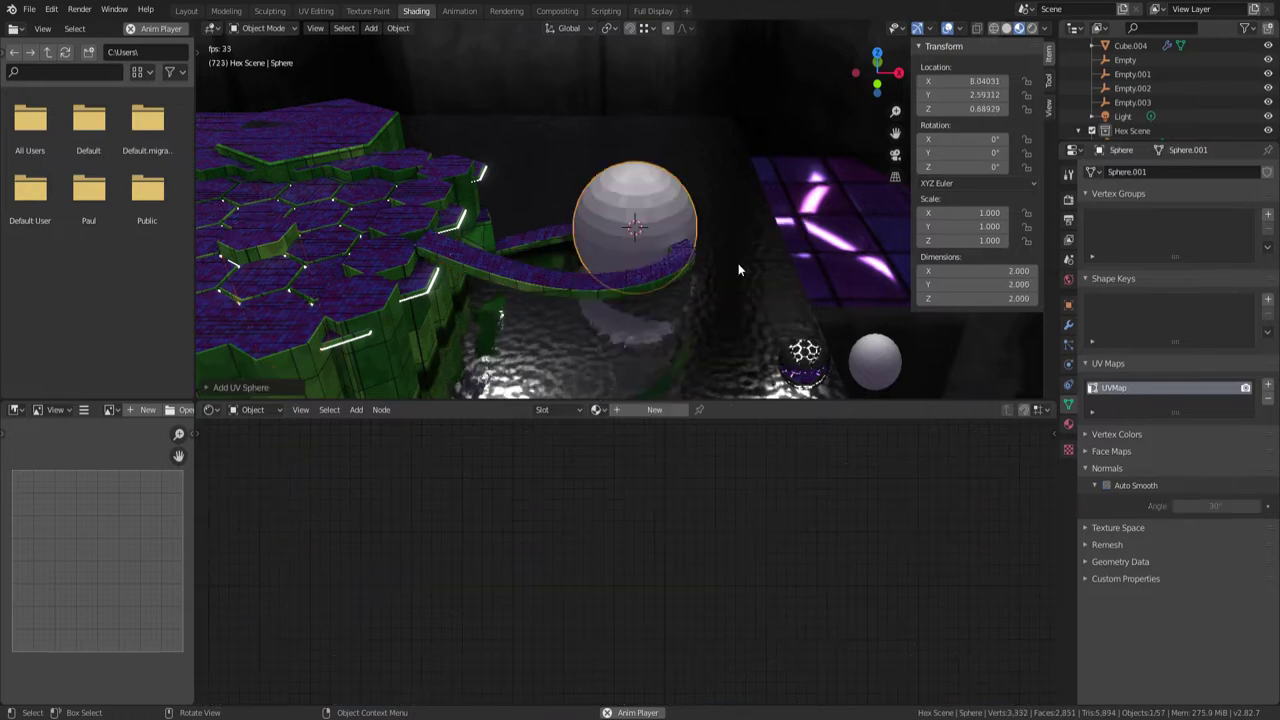
# Link the walkway's OmniMaterial to the new sphere, and select the sphere alone
pyautogui.keyDown('shift'); pyautogui.click(569, 278); pyautogui.keyUp('shift')
pyautogui.hotkey('ctrl', 'l')
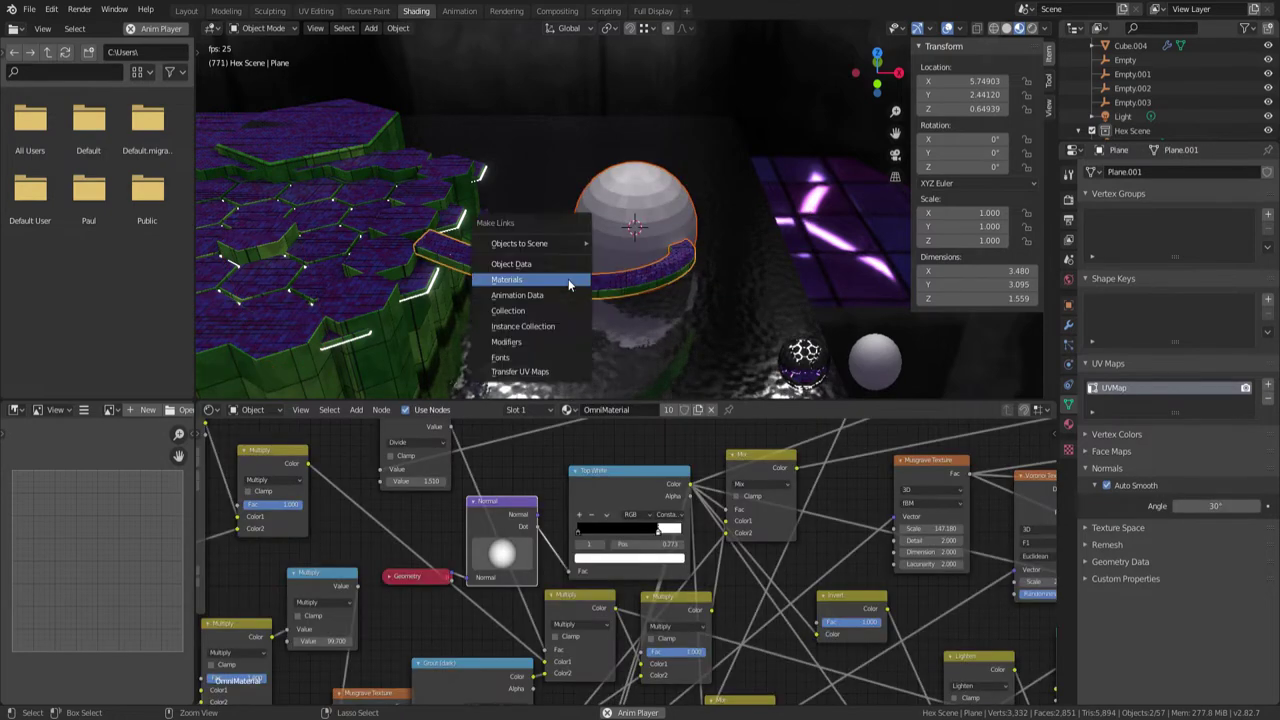
pyautogui.click(568, 279)
pyautogui.click(656, 211)
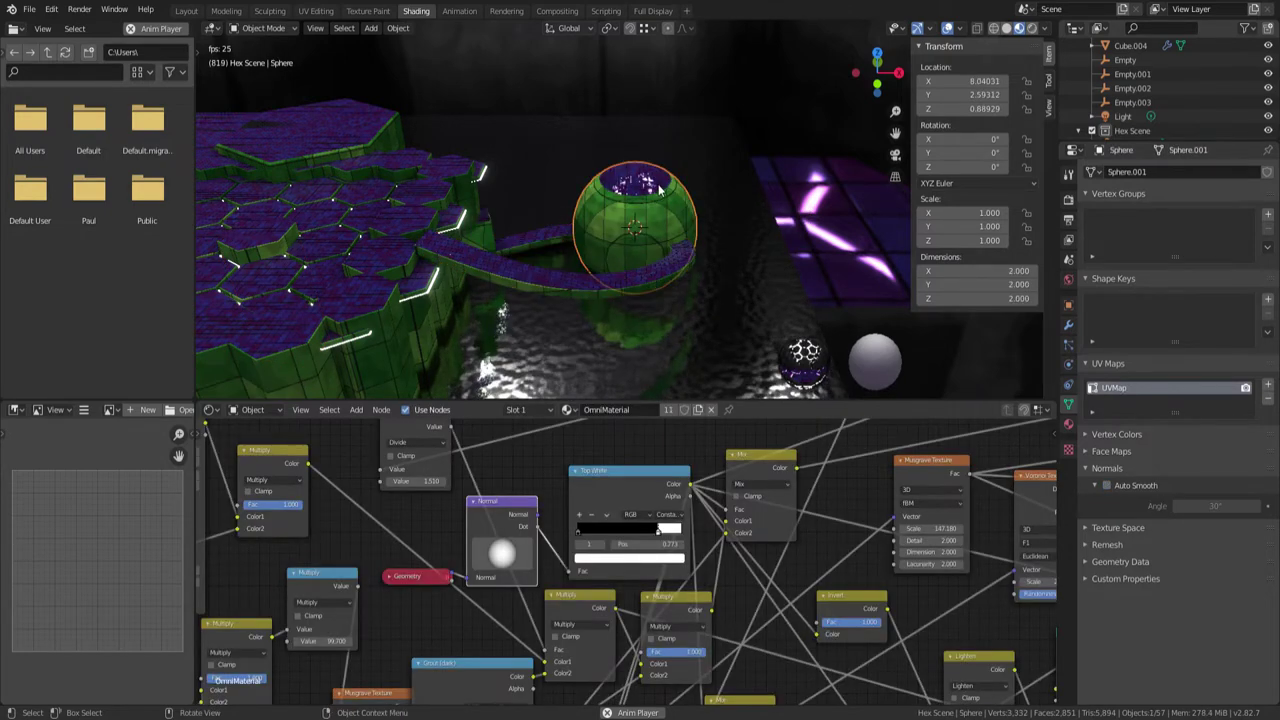
# Lower the Top White ramp's white stop to about 0.6 so tiles cover more of the sphere, and shade the sphere smooth
pyautogui.moveTo(656, 537)
pyautogui.mouseDown()
pyautogui.moveTo(612, 537)
pyautogui.moveTo(640, 537)
pyautogui.mouseUp()
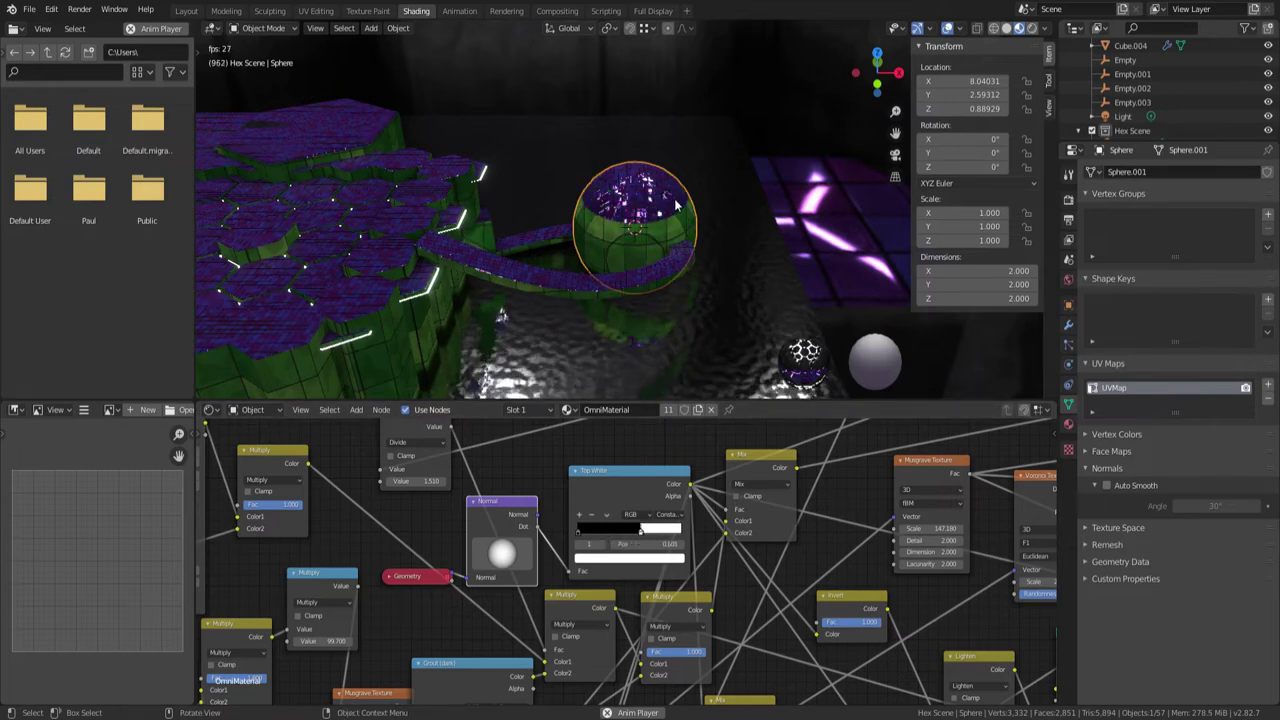
pyautogui.press('F3')
pyautogui.write('smooth')
pyautogui.press('Return')
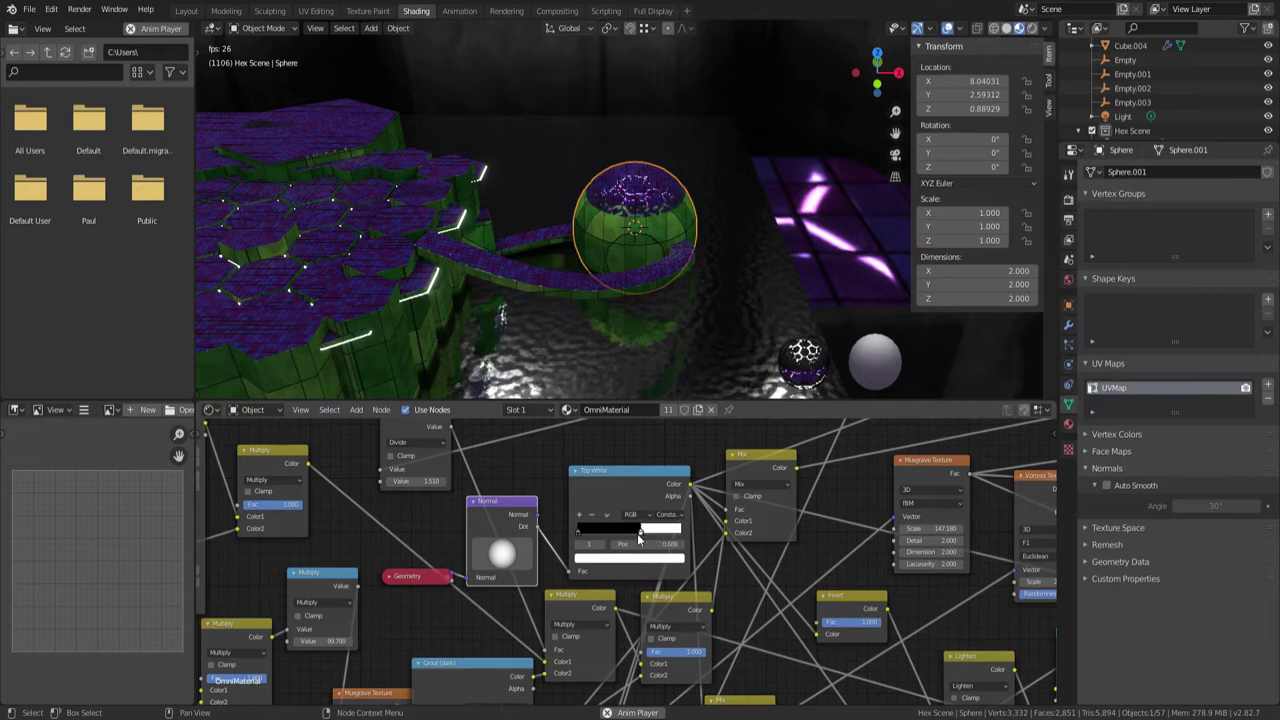
# Try the Top White ramp's white stop close to 1, and bring it back to about 0.6
pyautogui.moveTo(638, 538); pyautogui.dragTo(678, 535)
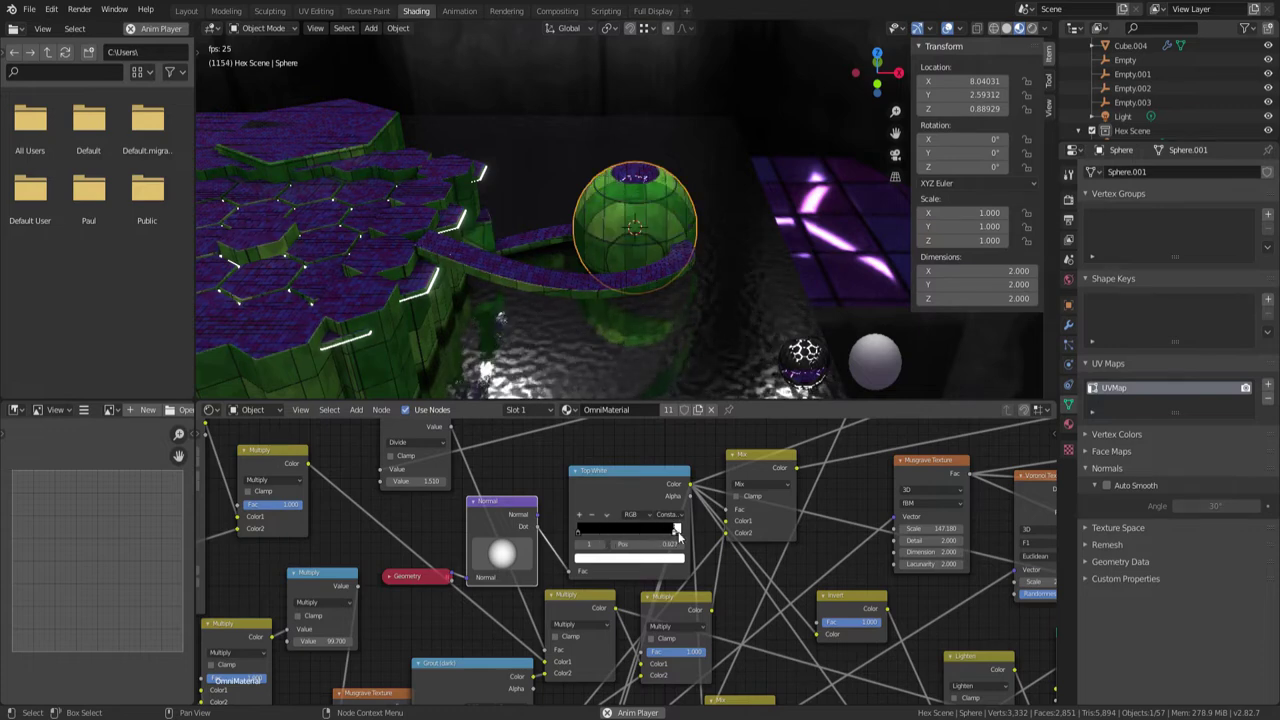
pyautogui.moveTo(681, 532); pyautogui.dragTo(684, 532)
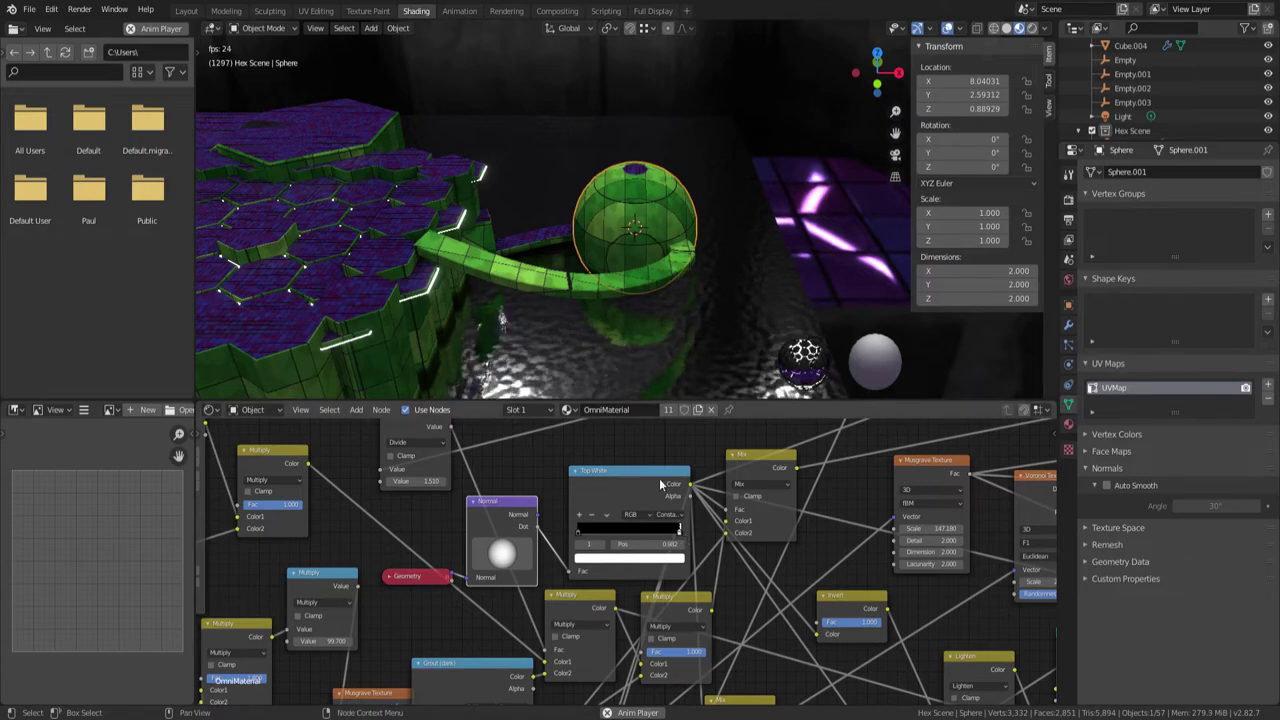
pyautogui.moveTo(680, 532); pyautogui.dragTo(641, 553)
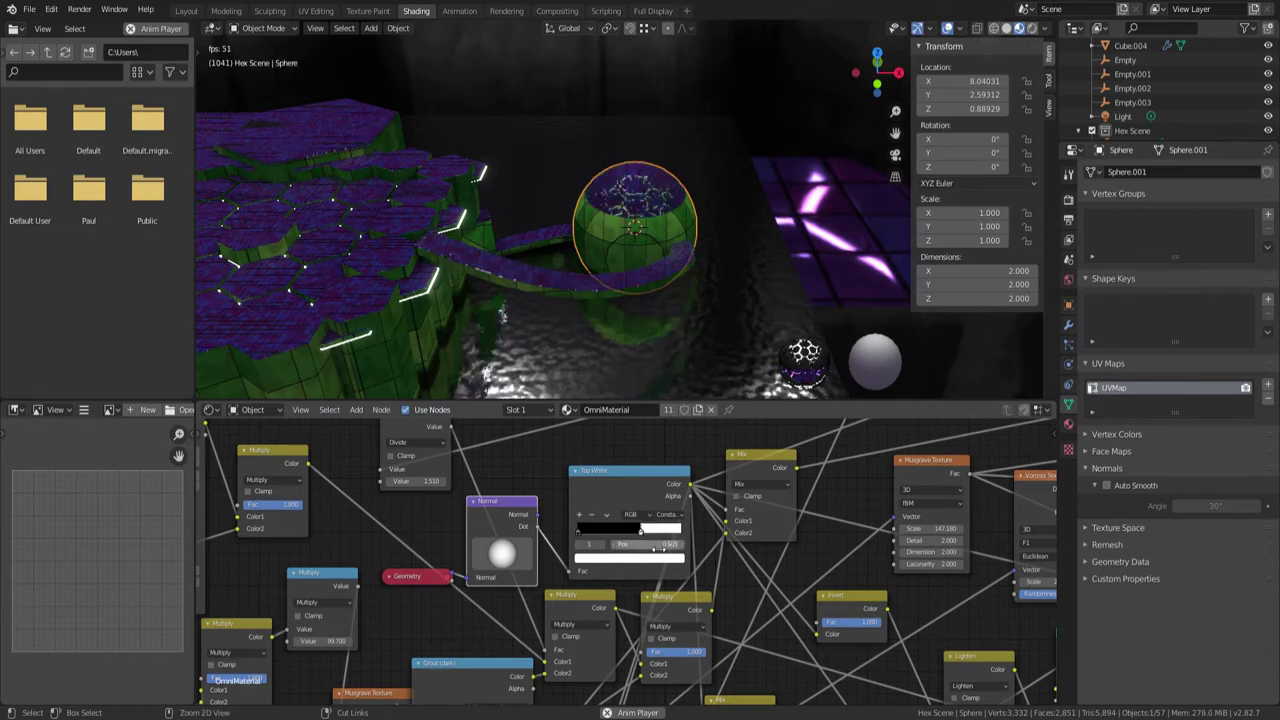
# Undo the changes back to the state before the UV sphere was added beside the walkway
pyautogui.click(676, 270)
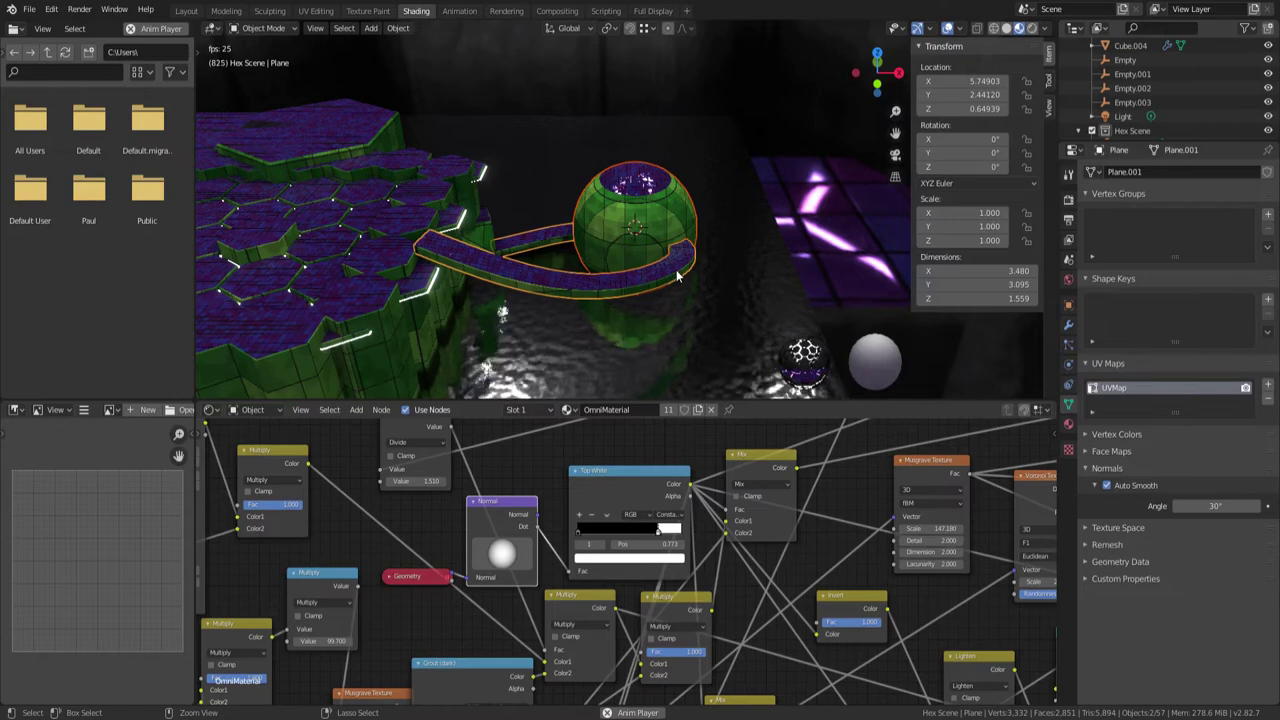
pyautogui.hotkey('ctrl', 'z')
pyautogui.hotkey('ctrl', 'z')
pyautogui.hotkey('ctrl', 'z')
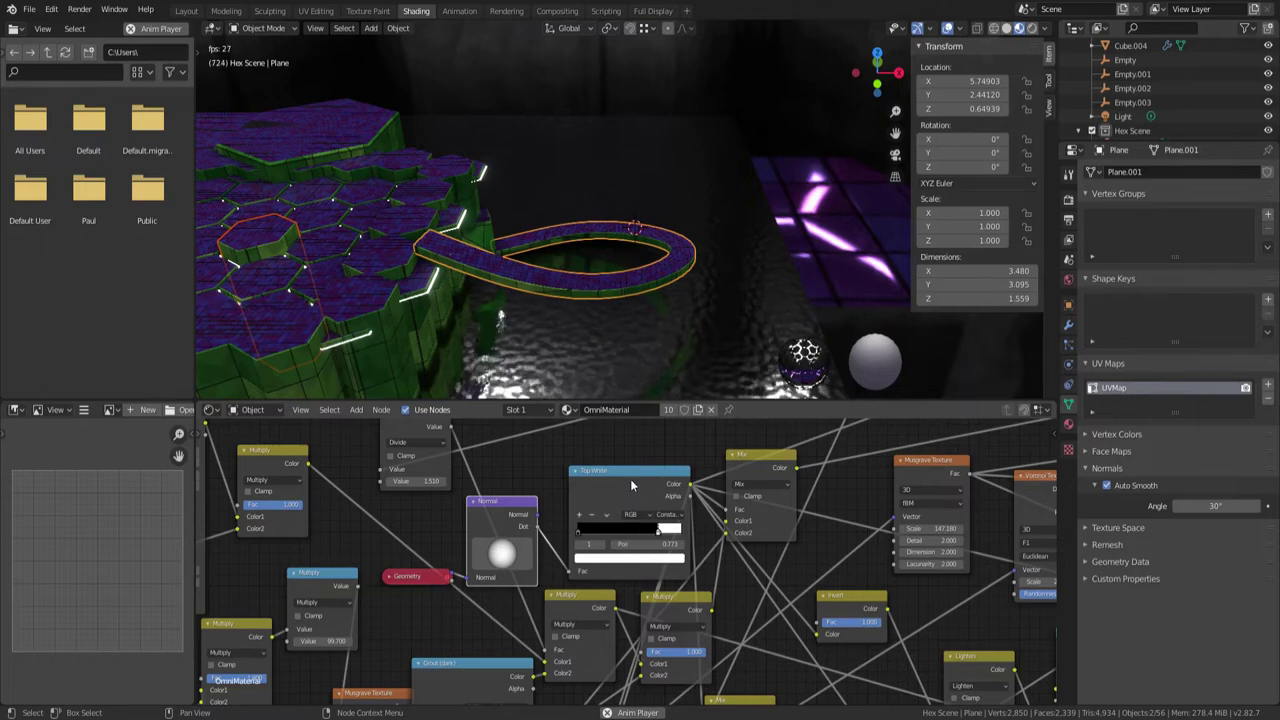
# Move the Top White ramp node above the surrounding nodes so its outgoing links fan out in clear space
pyautogui.scroll(-6, 620, 480)
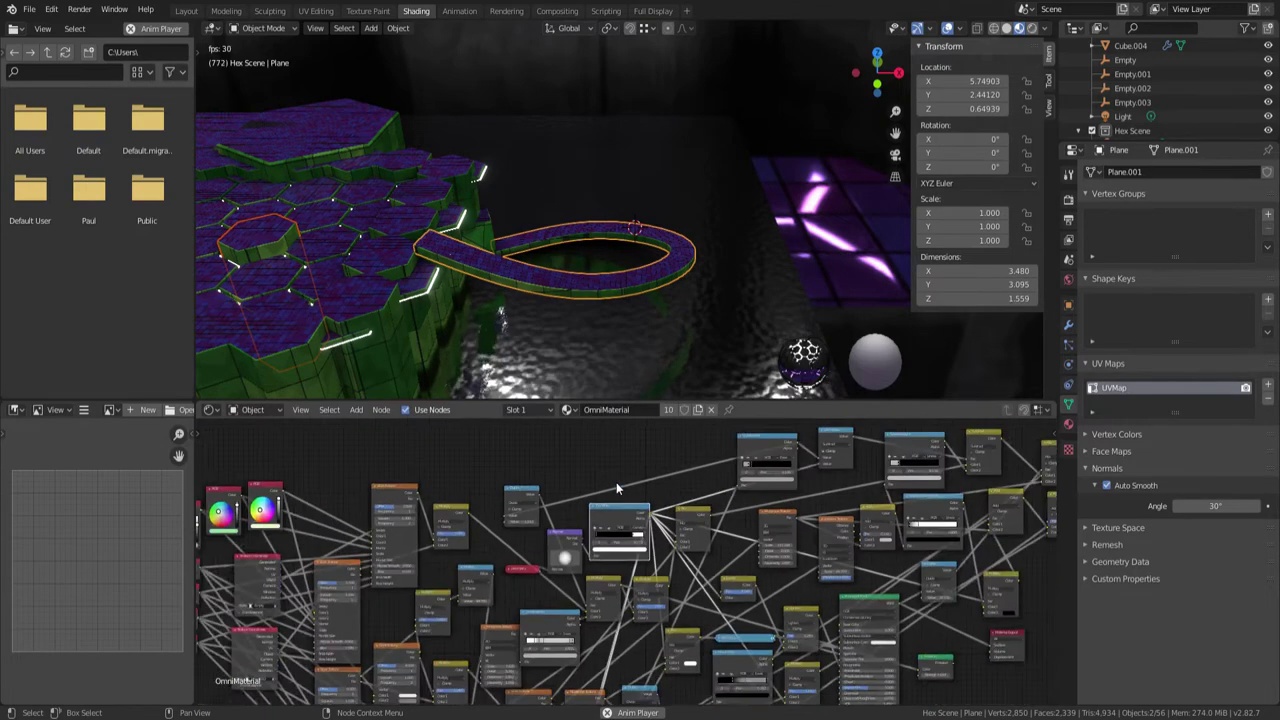
pyautogui.scroll(-3, 616, 482)
pyautogui.moveTo(664, 500); pyautogui.dragTo(632, 460, button='middle')
pyautogui.moveTo(595, 496); pyautogui.dragTo(400, 533)
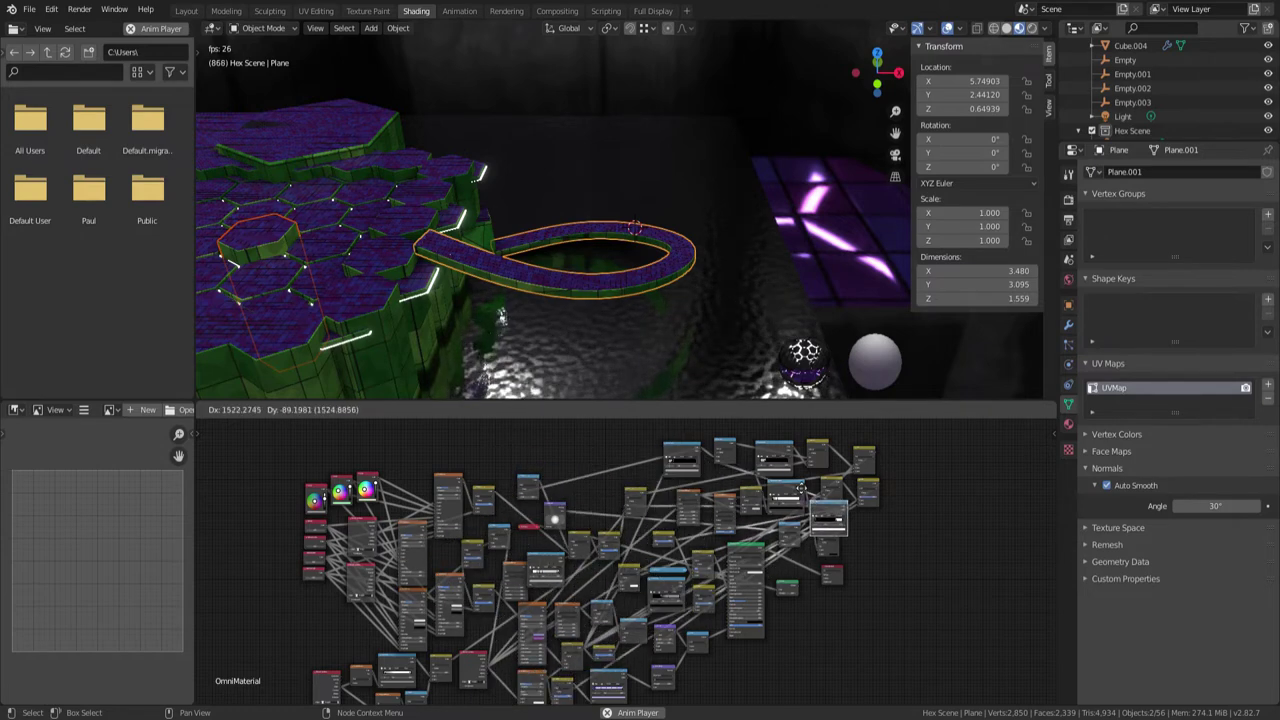
pyautogui.click(630, 494)
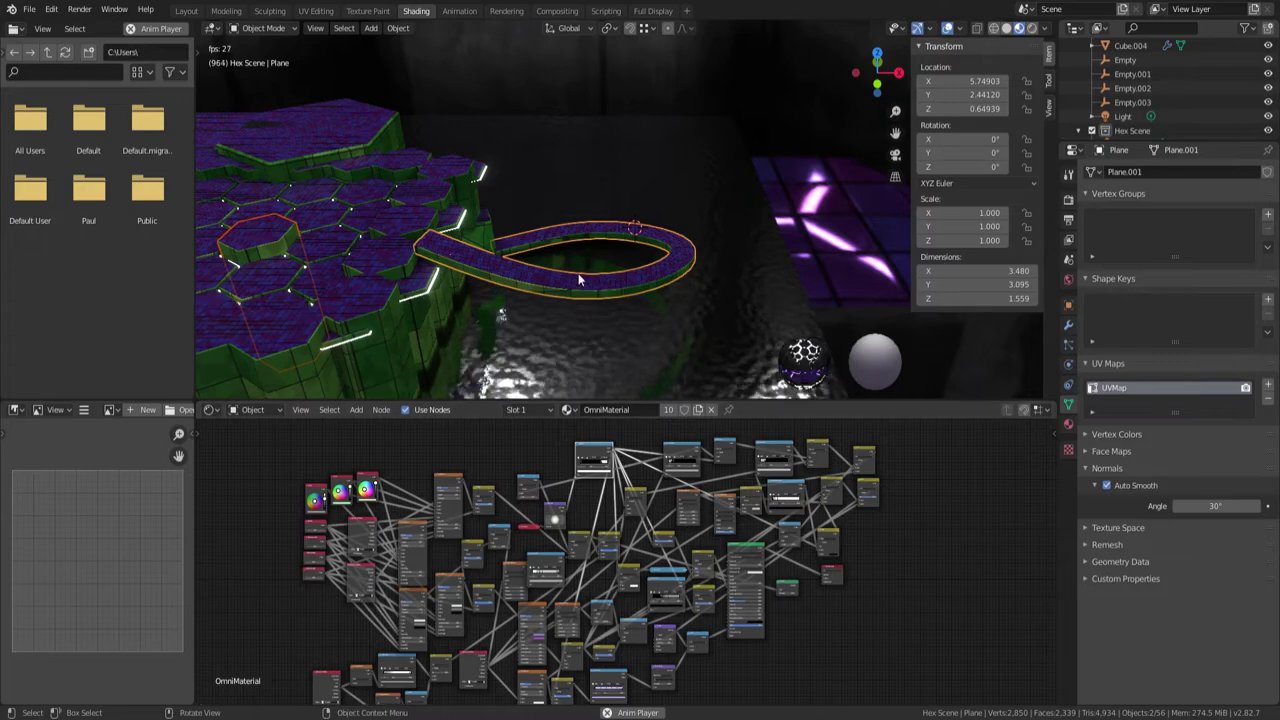
# Connect the Emission shader to the Material Output's Surface, and move the Emission node slightly up to line up with it
pyautogui.scroll(3, 557, 459)
pyautogui.moveTo(557, 459); pyautogui.dragTo(610, 622, button='middle')
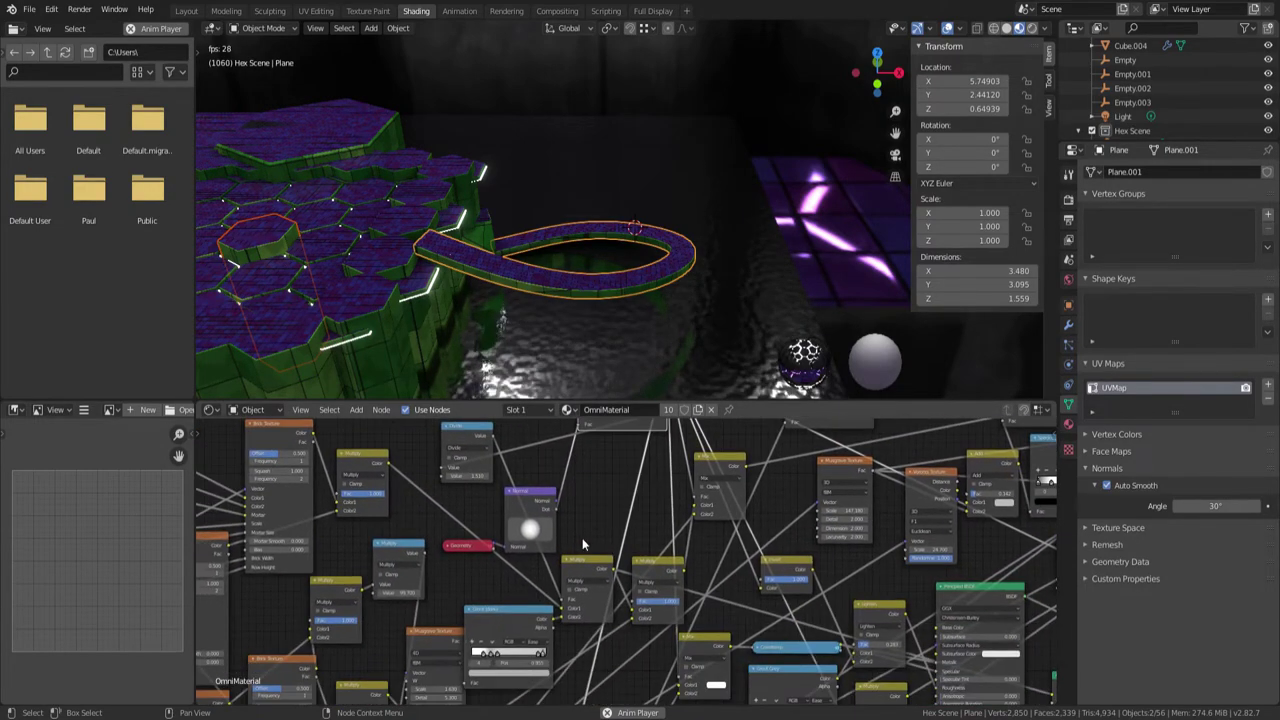
pyautogui.moveTo(582, 538); pyautogui.dragTo(620, 433, button='middle')
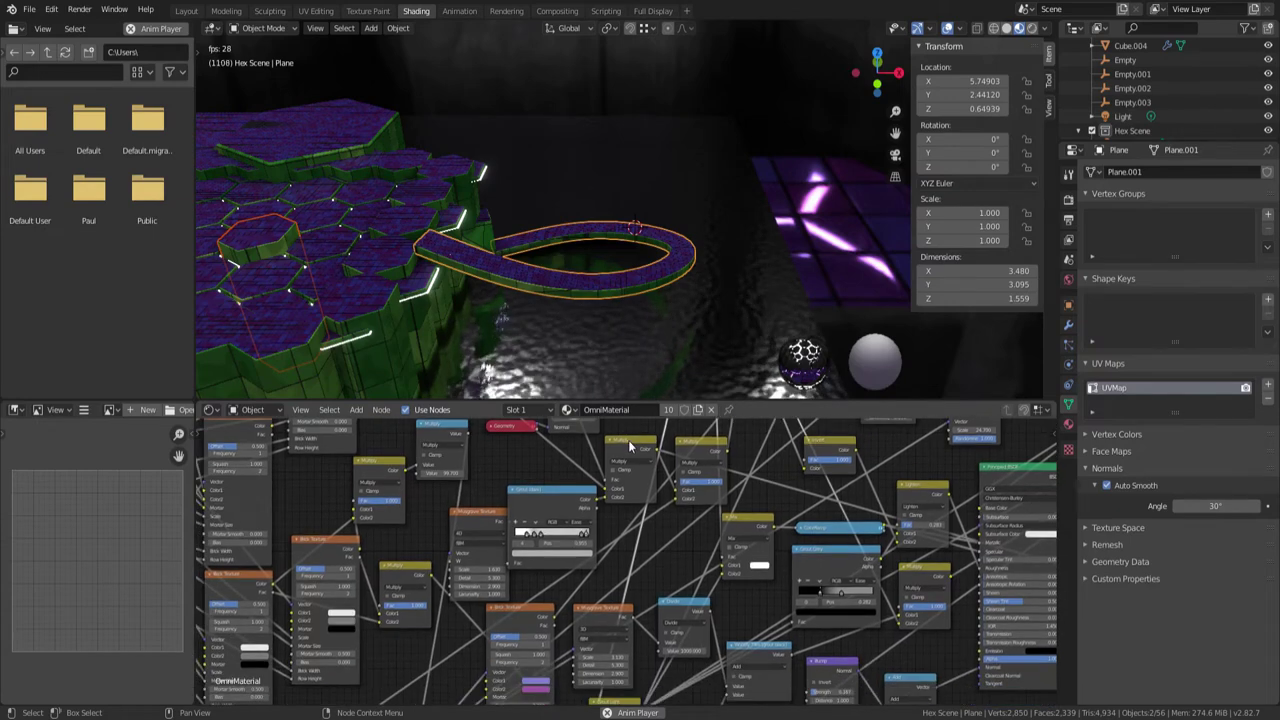
pyautogui.moveTo(626, 444); pyautogui.dragTo(507, 488, button='middle')
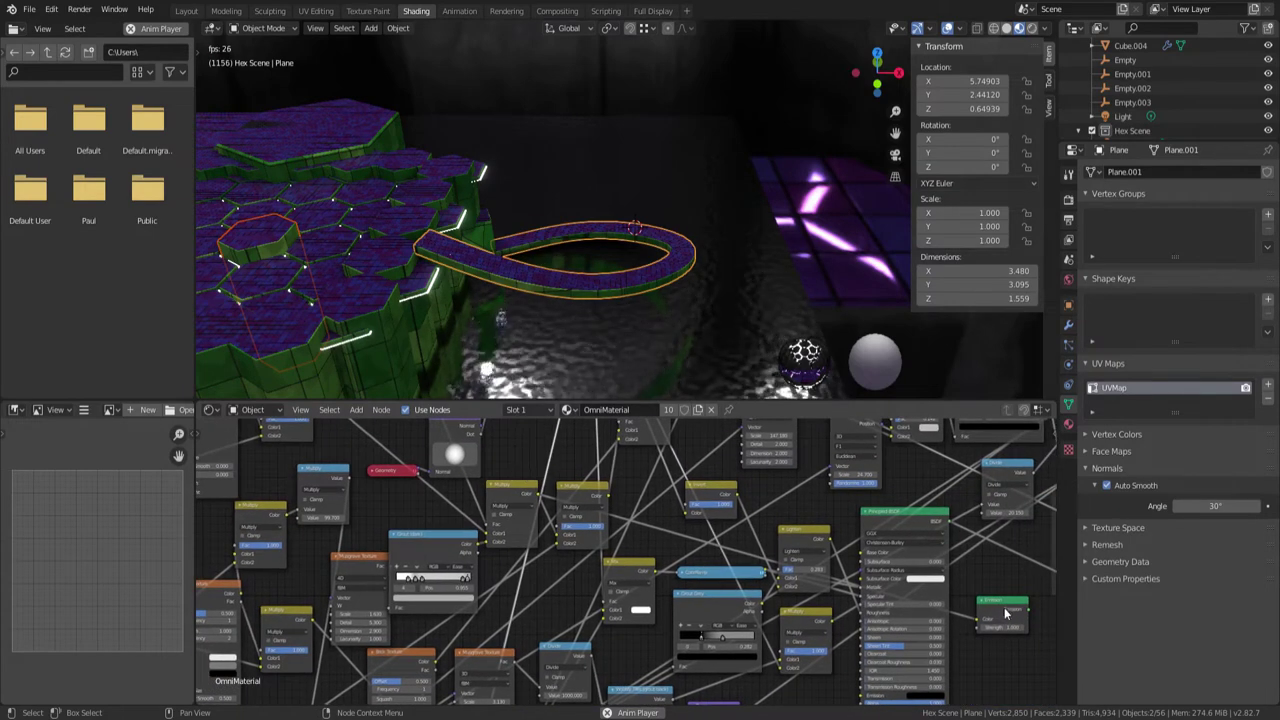
pyautogui.moveTo(991, 569); pyautogui.dragTo(835, 590, button='middle')
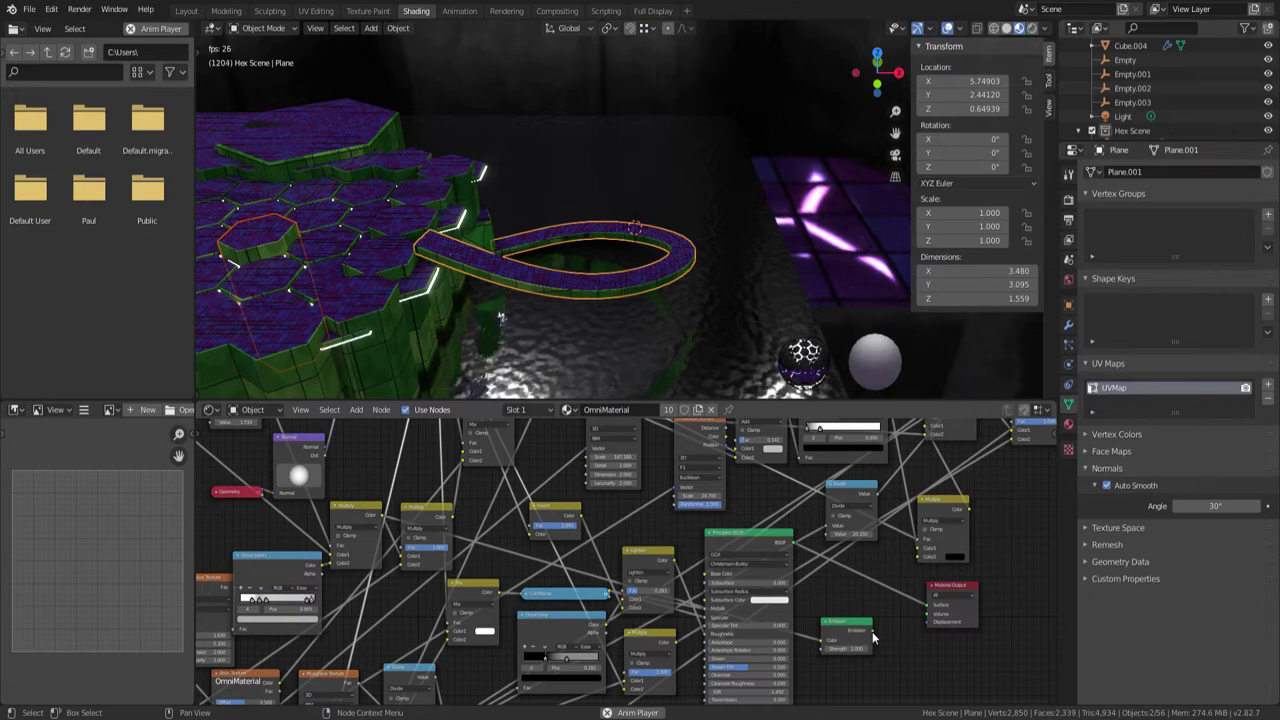
pyautogui.moveTo(872, 631); pyautogui.dragTo(931, 605)
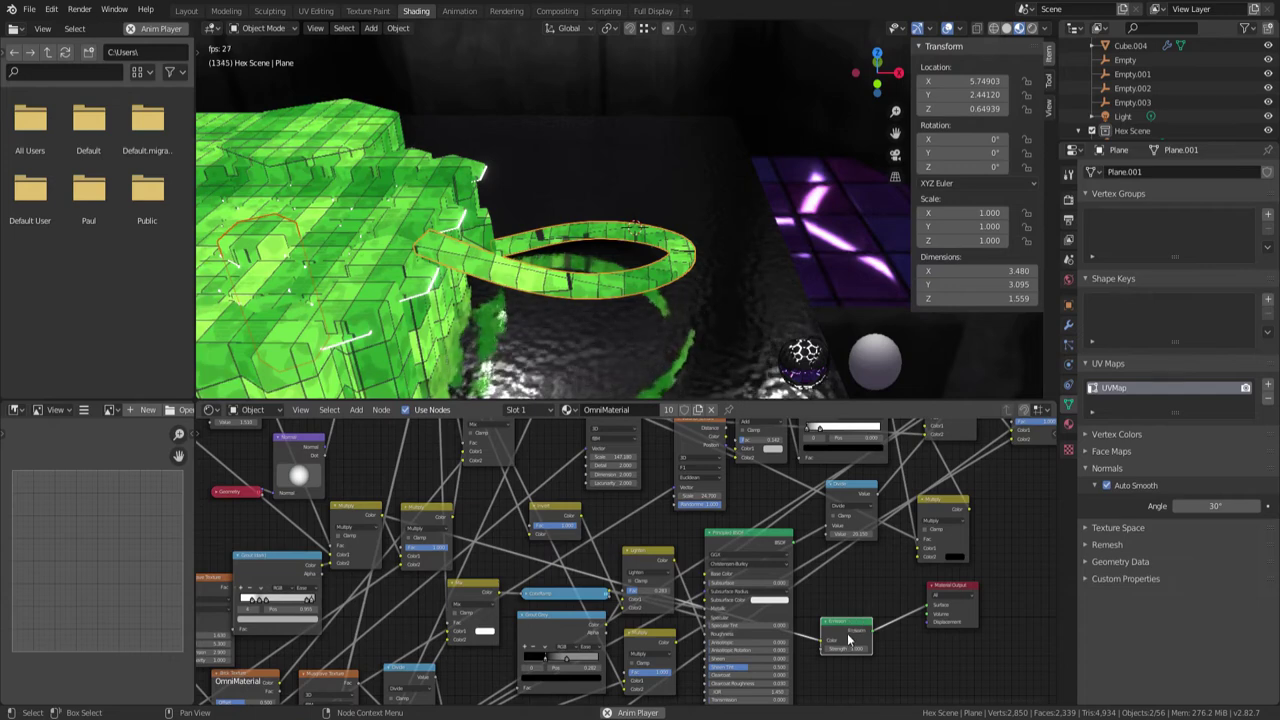
pyautogui.moveTo(851, 625); pyautogui.dragTo(853, 601)
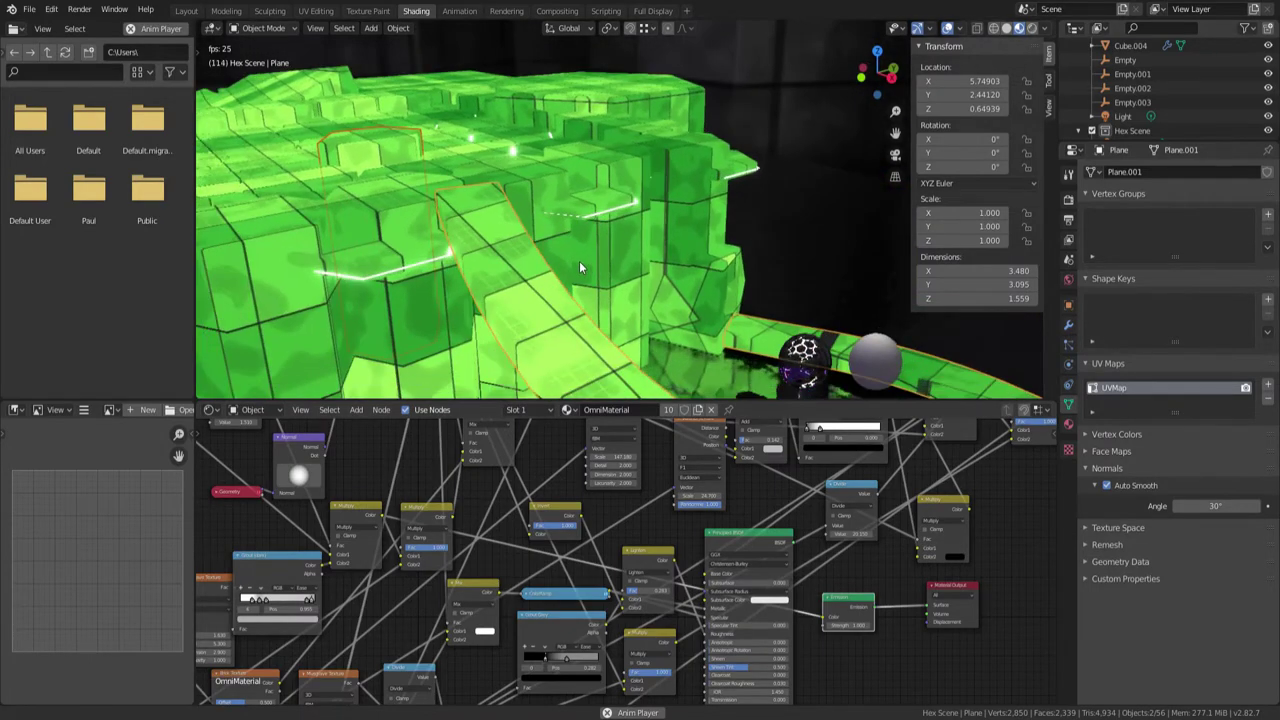
# Try feeding the second Multiply node's Color into the Emission shader, and undo the change
pyautogui.moveTo(370, 508)
pyautogui.mouseDown()
pyautogui.moveTo(415, 500)
pyautogui.moveTo(392, 497)
pyautogui.mouseUp()
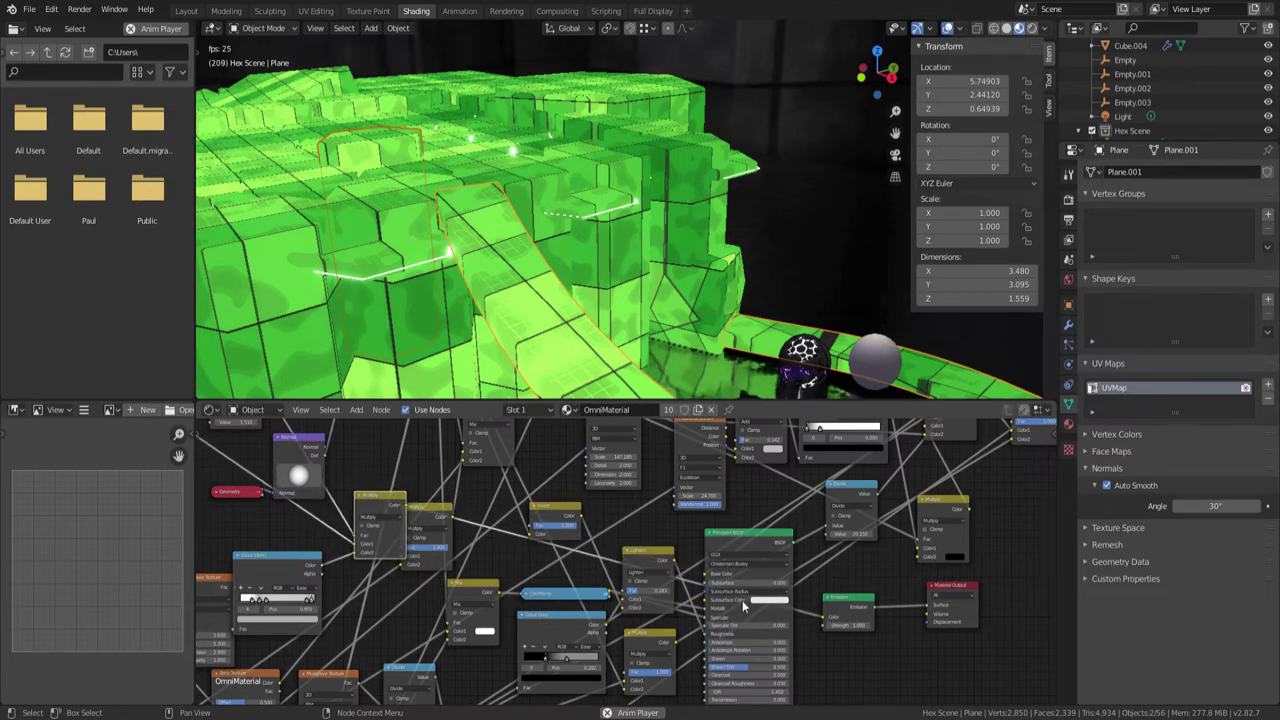
pyautogui.moveTo(376, 500); pyautogui.dragTo(357, 511)
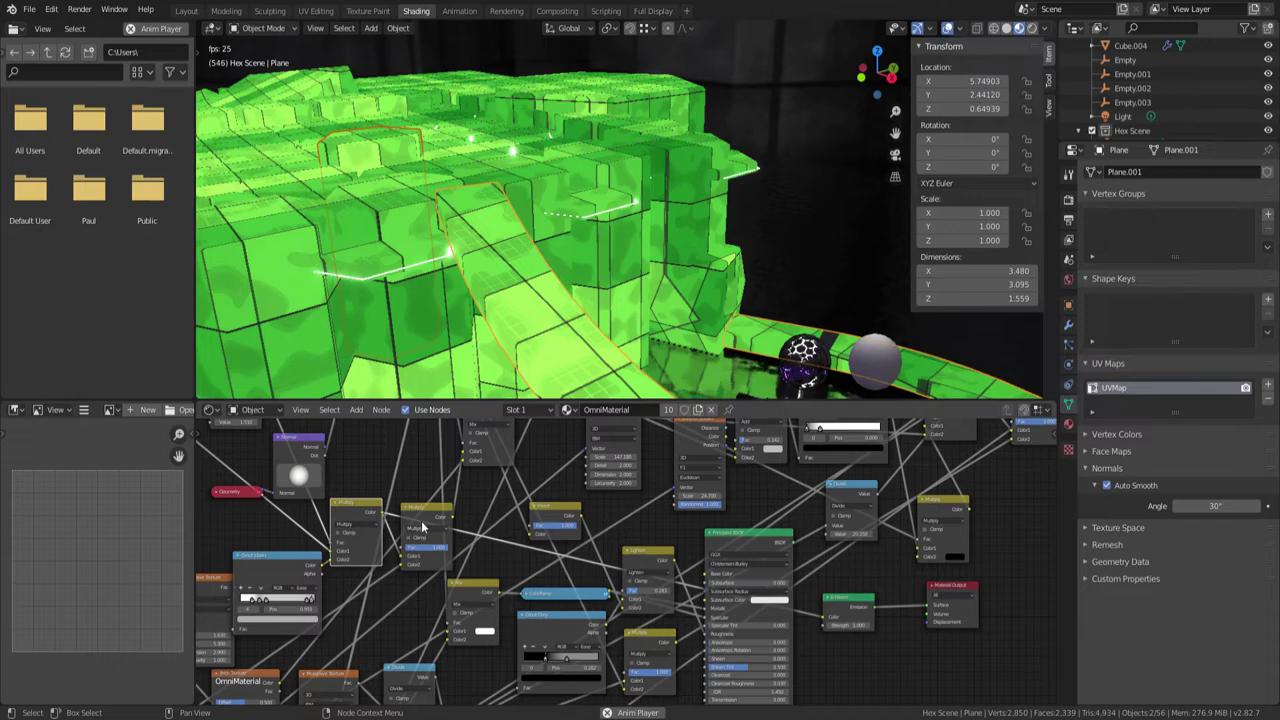
pyautogui.moveTo(384, 630); pyautogui.dragTo(452, 628, button='middle')
pyautogui.moveTo(577, 482)
pyautogui.mouseDown(button='middle')
pyautogui.moveTo(548, 488)
pyautogui.moveTo(559, 474)
pyautogui.mouseUp(button='middle')
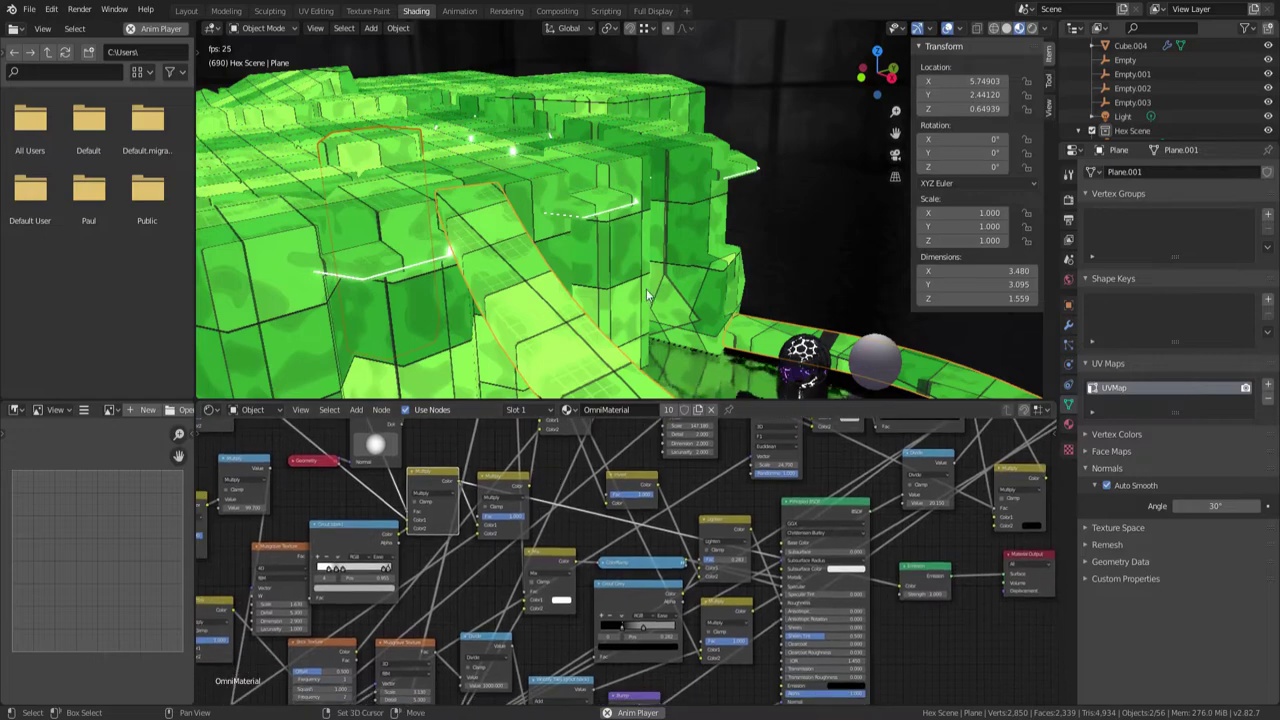
pyautogui.moveTo(522, 493); pyautogui.dragTo(910, 593)
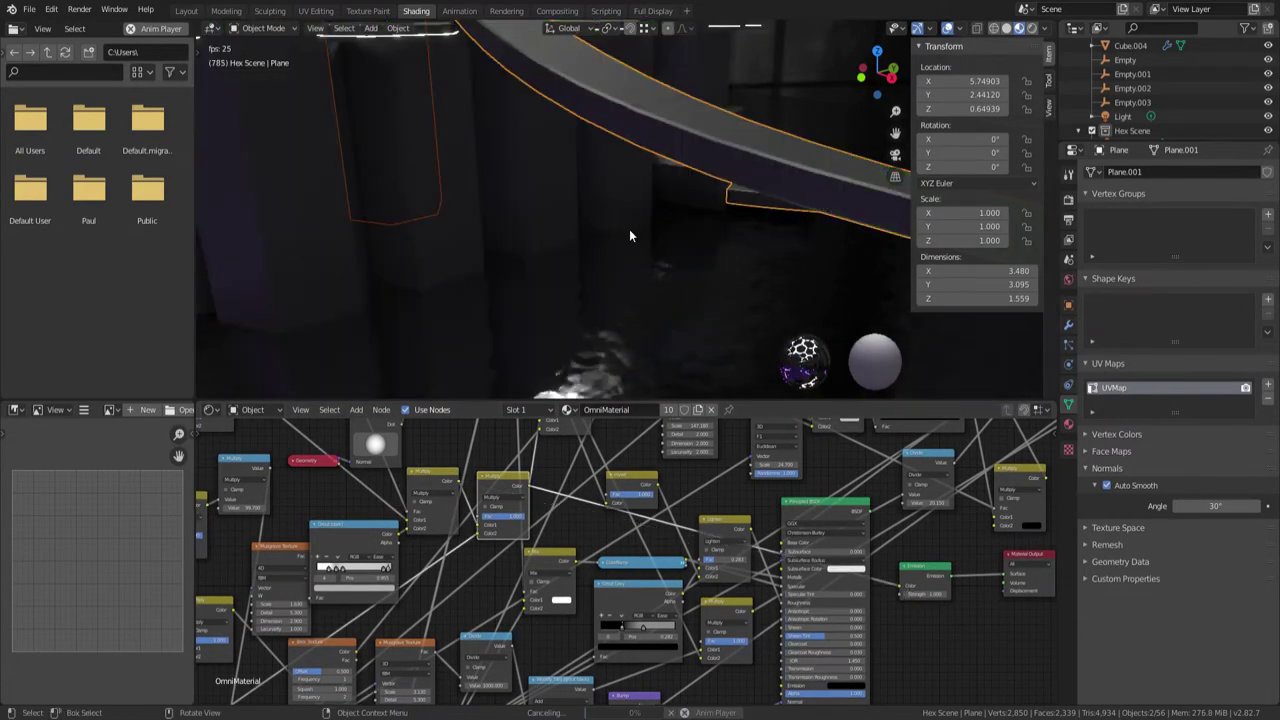
pyautogui.hotkey('ctrl', 'z')
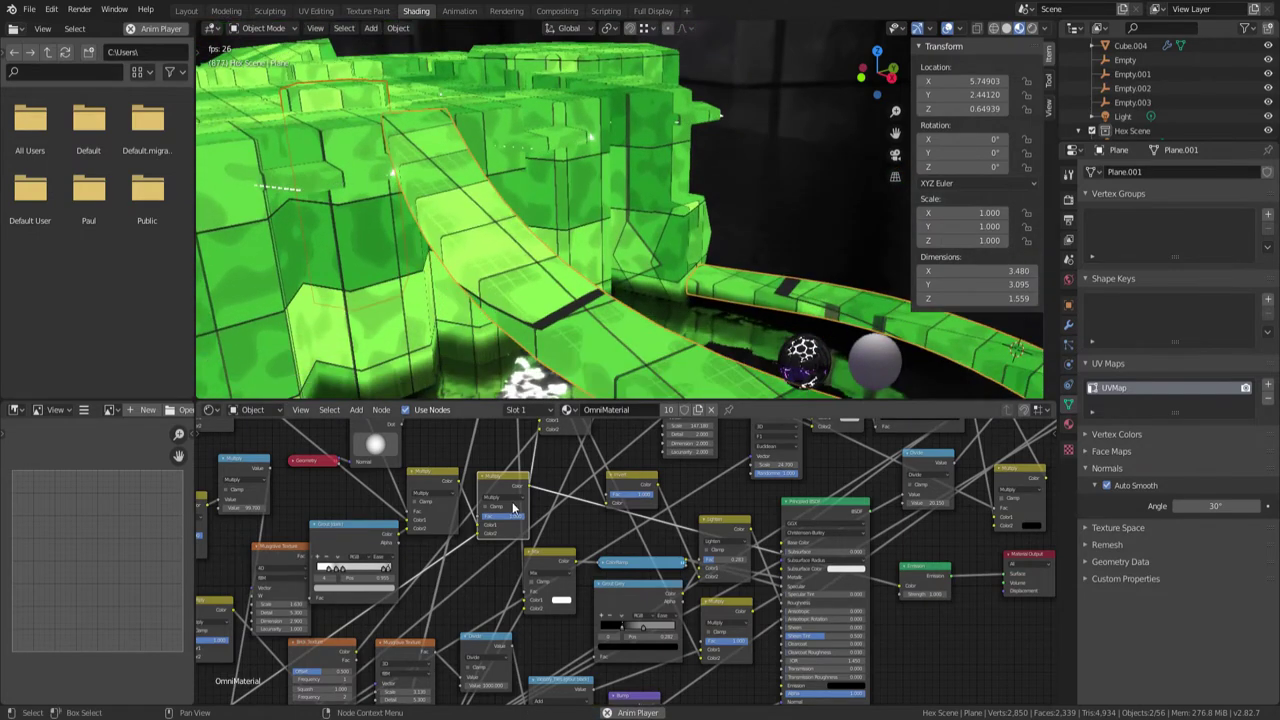
# Connect the Color of the Mix node below the Top White ramp to the Emission shader to preview the combined sides and tiles
pyautogui.moveTo(568, 482); pyautogui.dragTo(546, 606, button='middle')
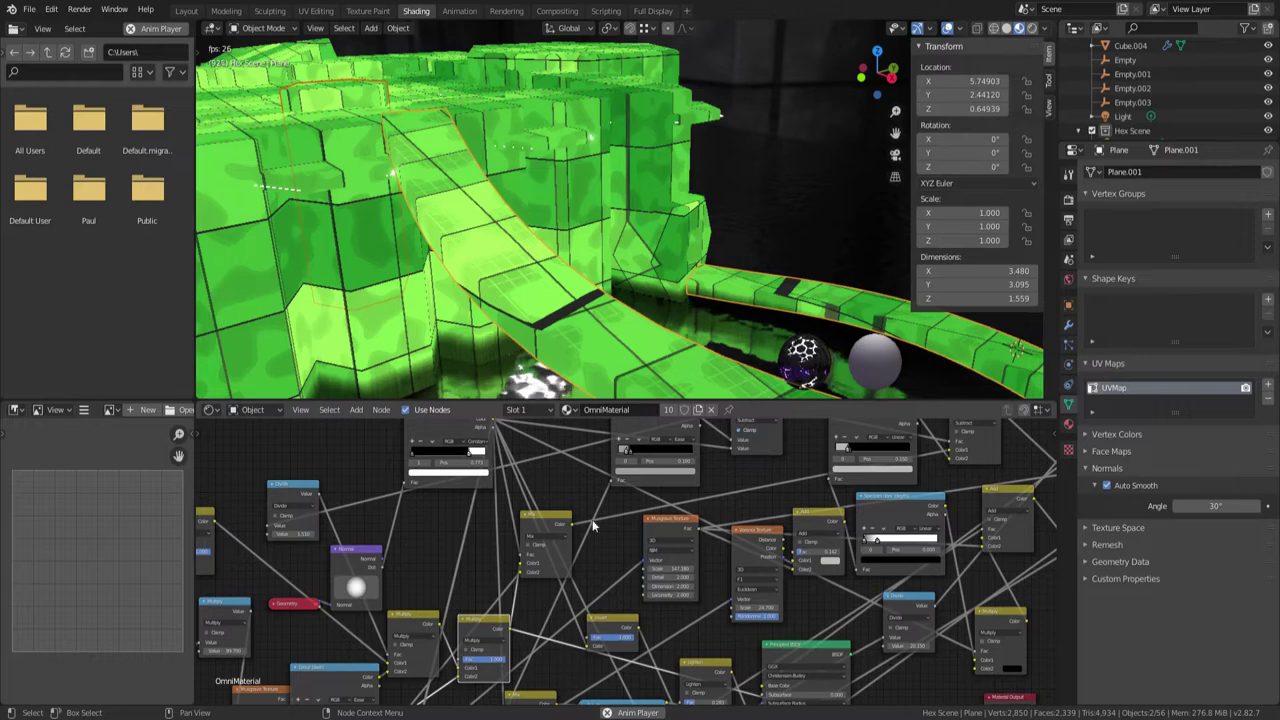
pyautogui.moveTo(610, 545); pyautogui.dragTo(445, 348, button='middle')
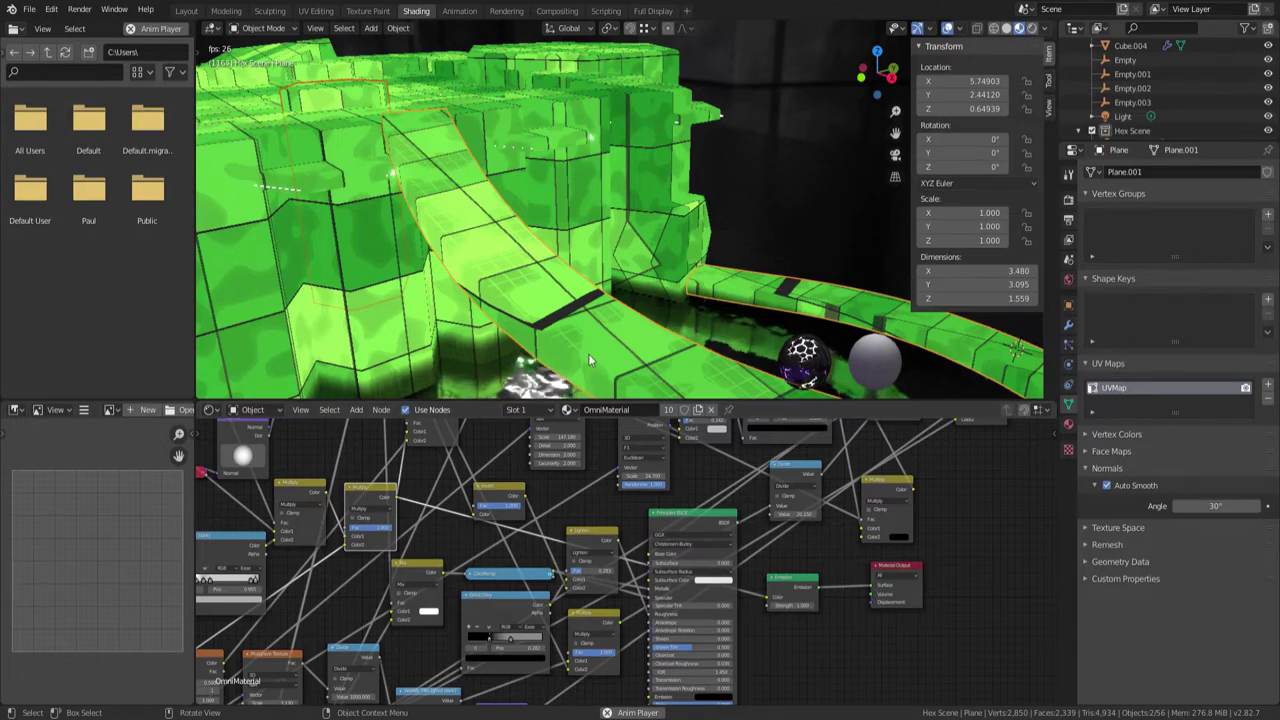
pyautogui.moveTo(594, 497); pyautogui.dragTo(680, 621, button='middle')
pyautogui.moveTo(572, 503); pyautogui.dragTo(508, 520, button='middle')
pyautogui.moveTo(540, 589); pyautogui.dragTo(494, 533, button='middle')
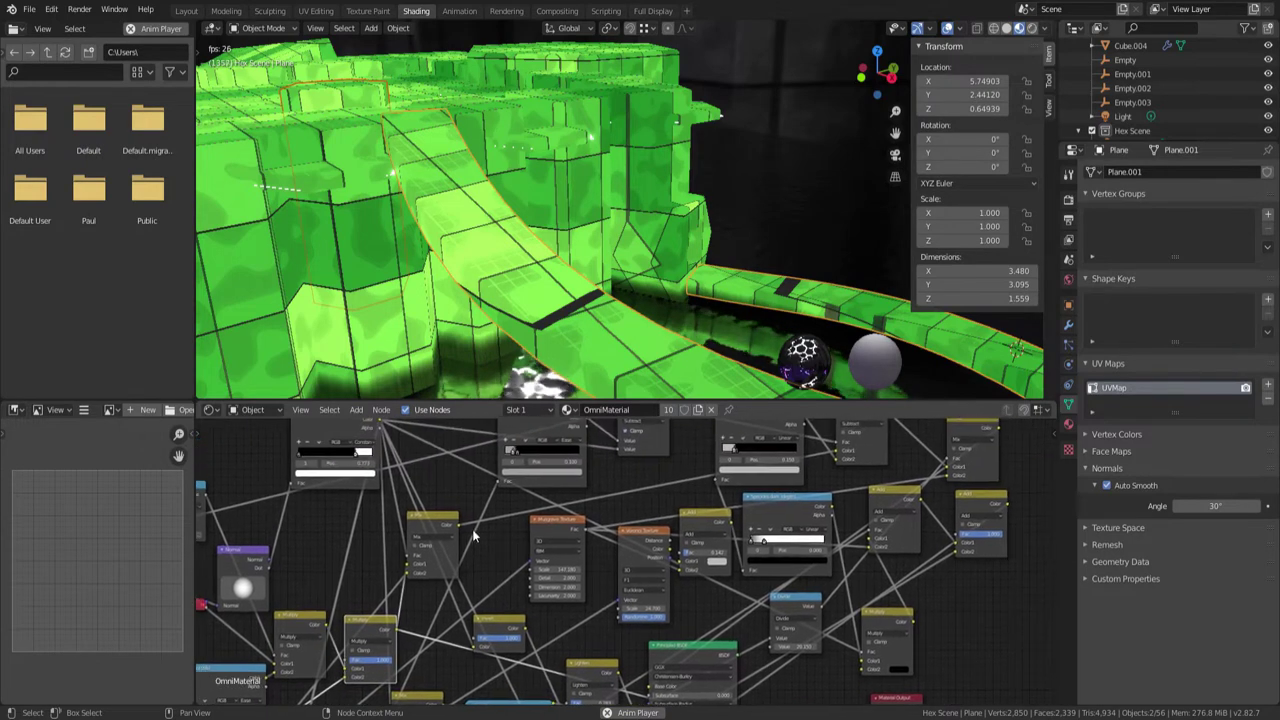
pyautogui.scroll(-1, 486, 537)
pyautogui.scroll(1, 483, 484)
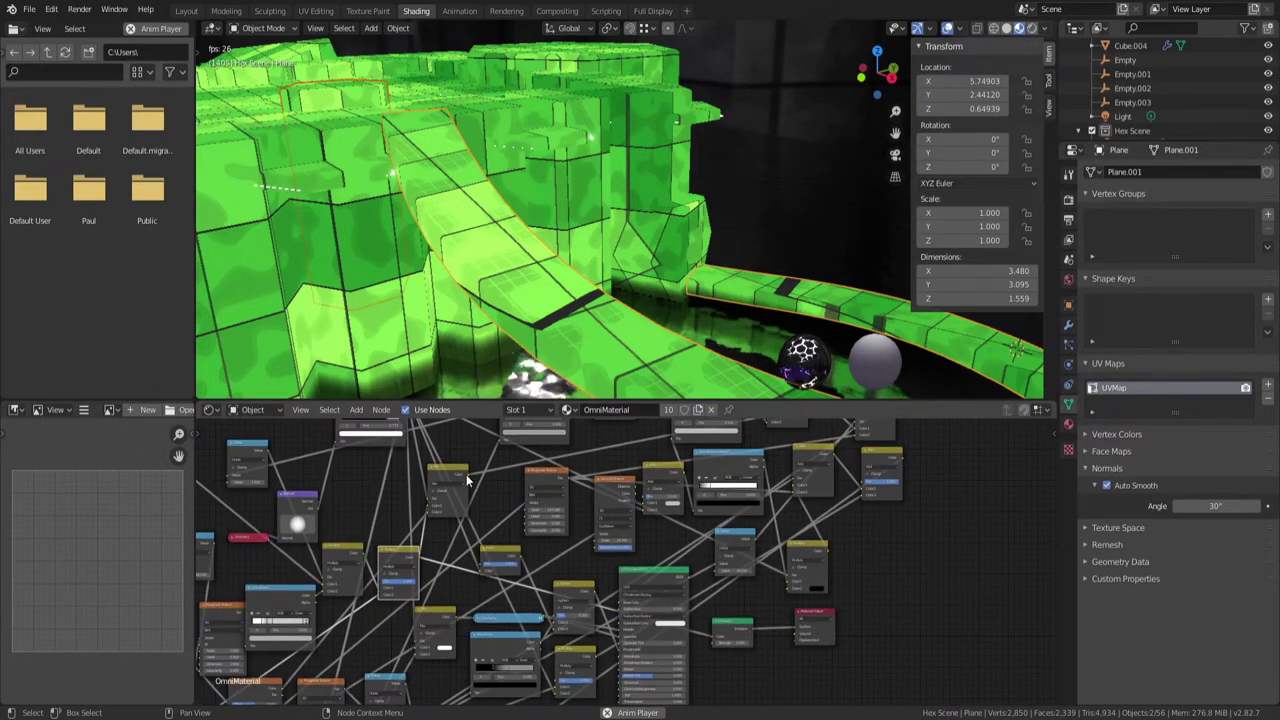
pyautogui.moveTo(466, 481); pyautogui.dragTo(716, 641)
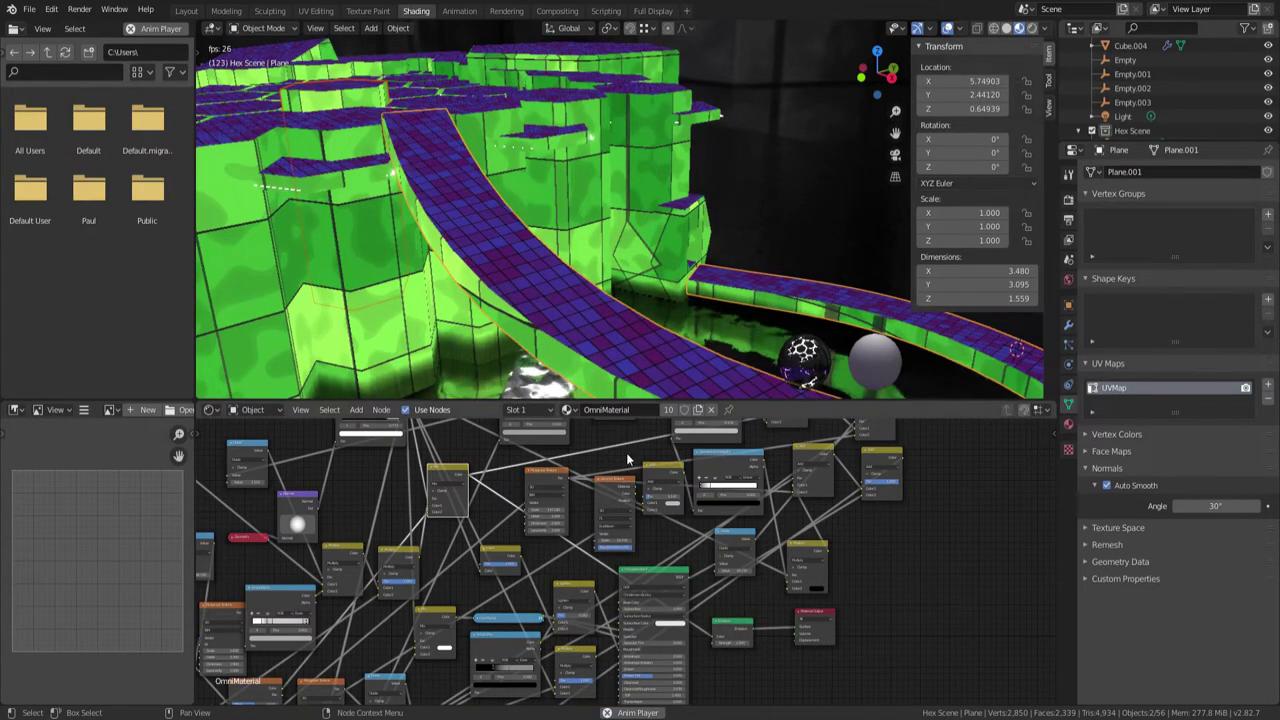
# Connect the Specular Light ramp's Color output to the Emission shader to preview the specular mask on the walkway
pyautogui.moveTo(613, 470); pyautogui.dragTo(566, 558, button='middle')
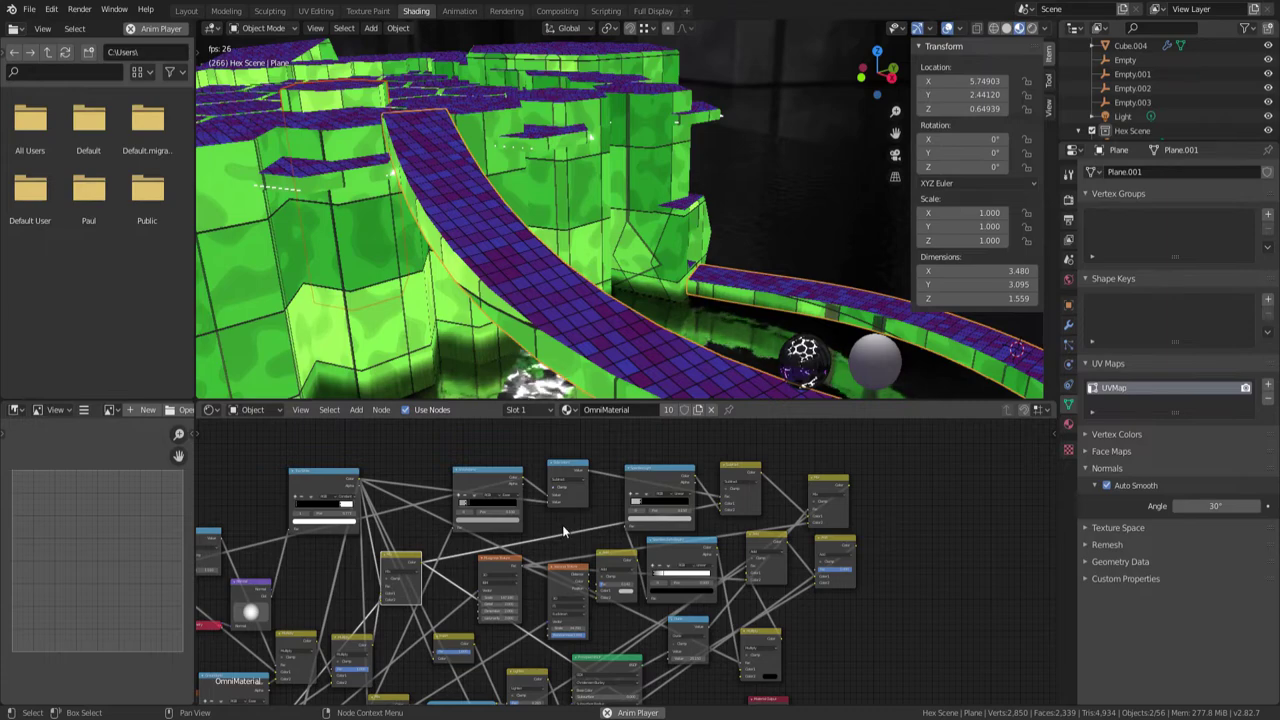
pyautogui.scroll(2, 560, 524)
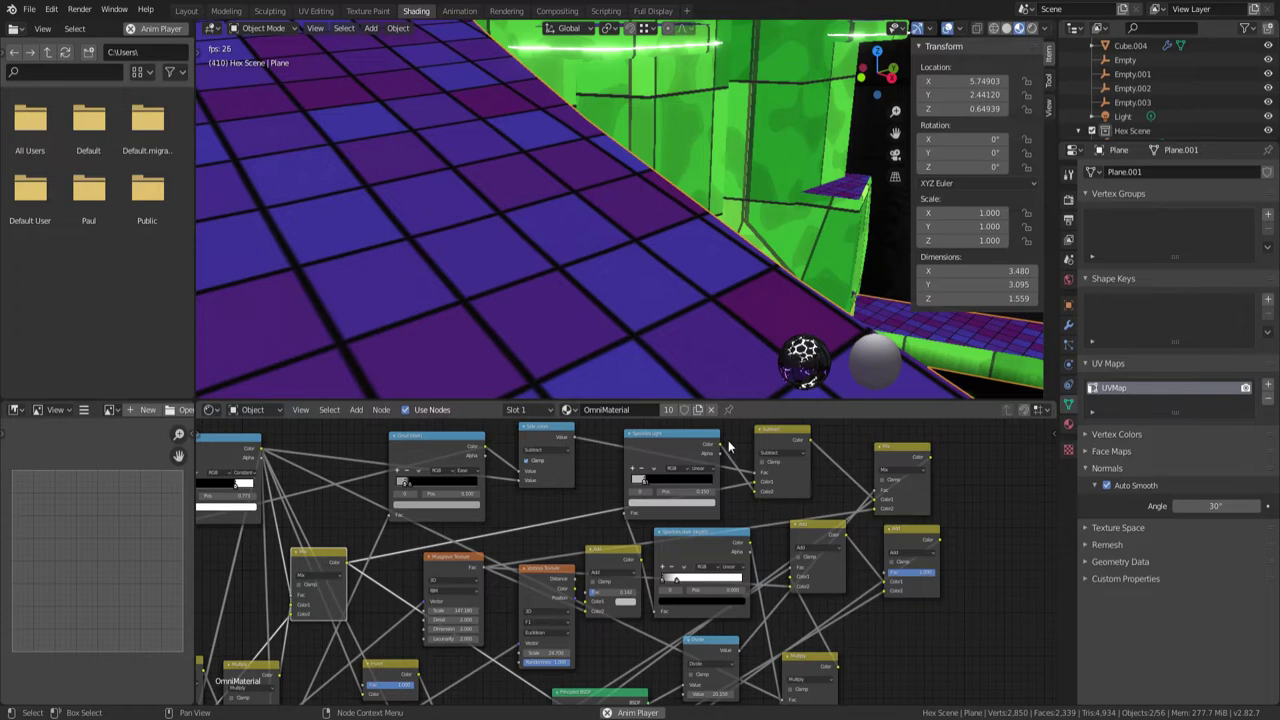
pyautogui.scroll(-1, 736, 507)
pyautogui.moveTo(736, 507); pyautogui.dragTo(695, 506, button='middle')
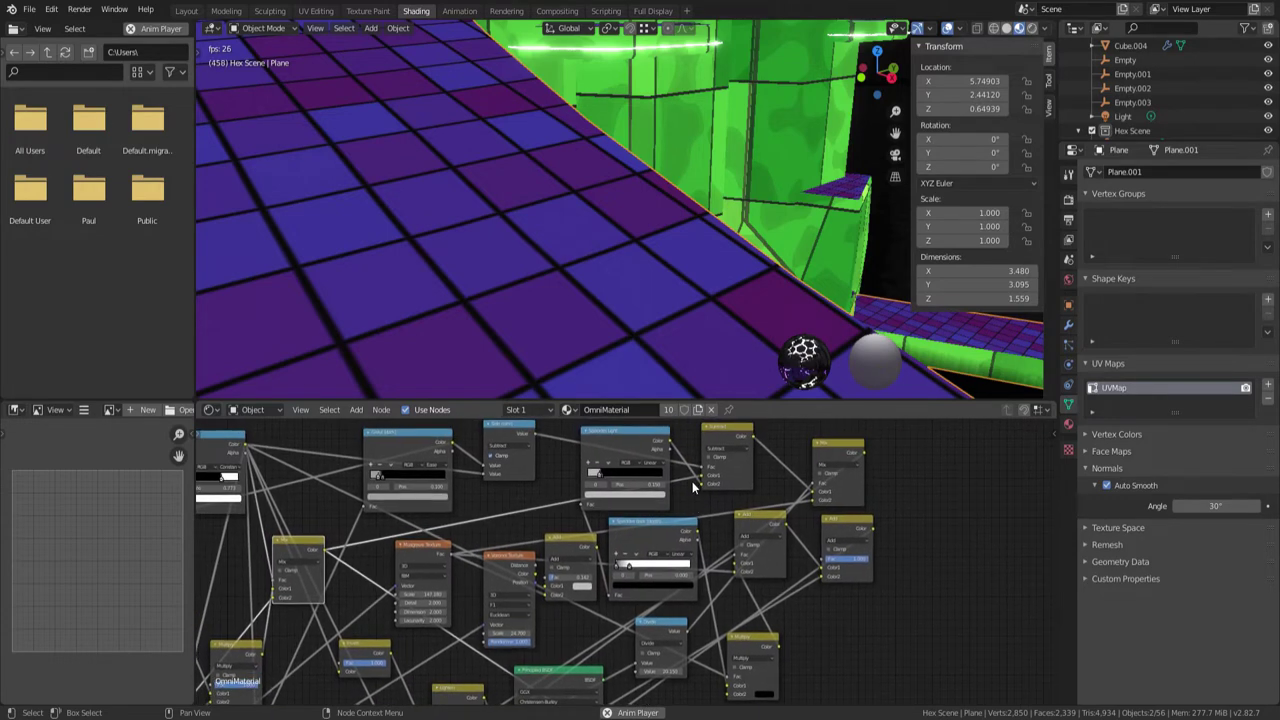
pyautogui.moveTo(669, 442); pyautogui.dragTo(695, 524)
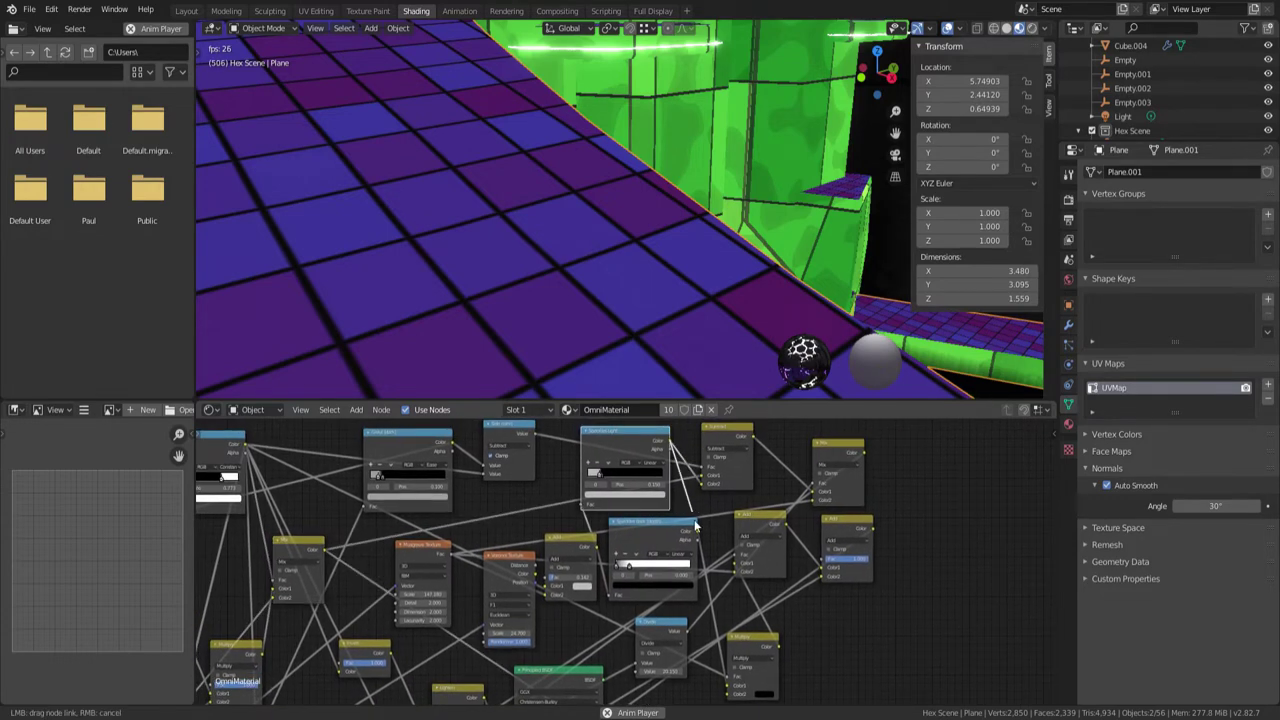
pyautogui.moveTo(871, 637); pyautogui.dragTo(862, 632)
pyautogui.moveTo(820, 612); pyautogui.dragTo(817, 568, button='middle')
pyautogui.scroll(-1, 787, 560)
pyautogui.moveTo(739, 528); pyautogui.dragTo(735, 529, button='middle')
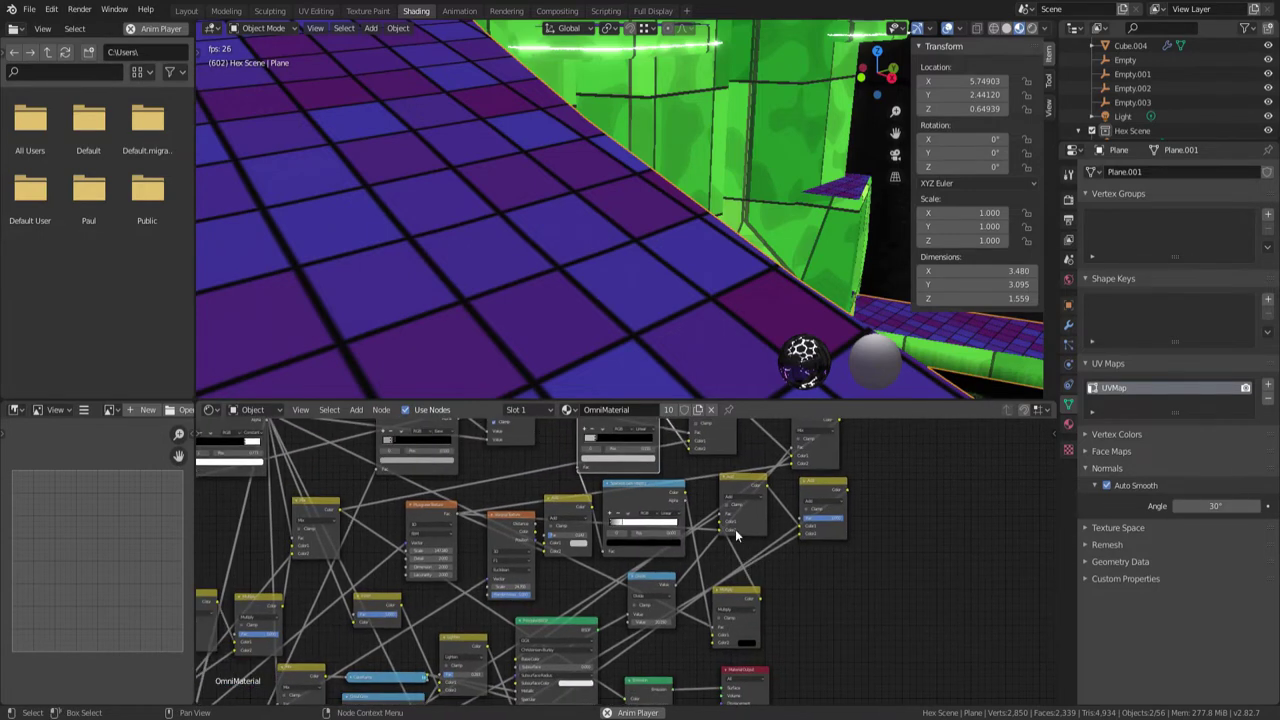
pyautogui.scroll(-1, 734, 528)
pyautogui.moveTo(658, 427); pyautogui.dragTo(640, 645)
pyautogui.moveTo(626, 690); pyautogui.dragTo(628, 688)
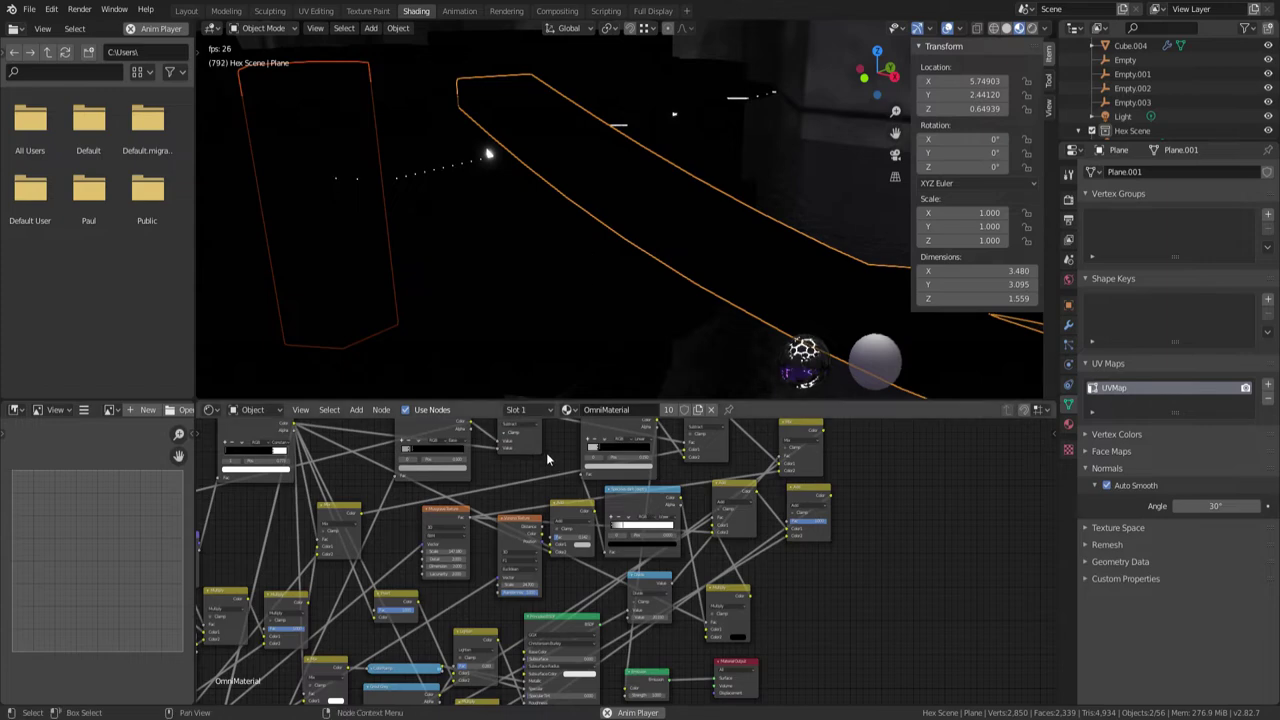
# Move the Add node up beside the Musgrave Texture and shift the Voronoi Texture node to expose their links
pyautogui.moveTo(547, 461); pyautogui.dragTo(596, 527, button='middle')
pyautogui.scroll(2, 624, 531)
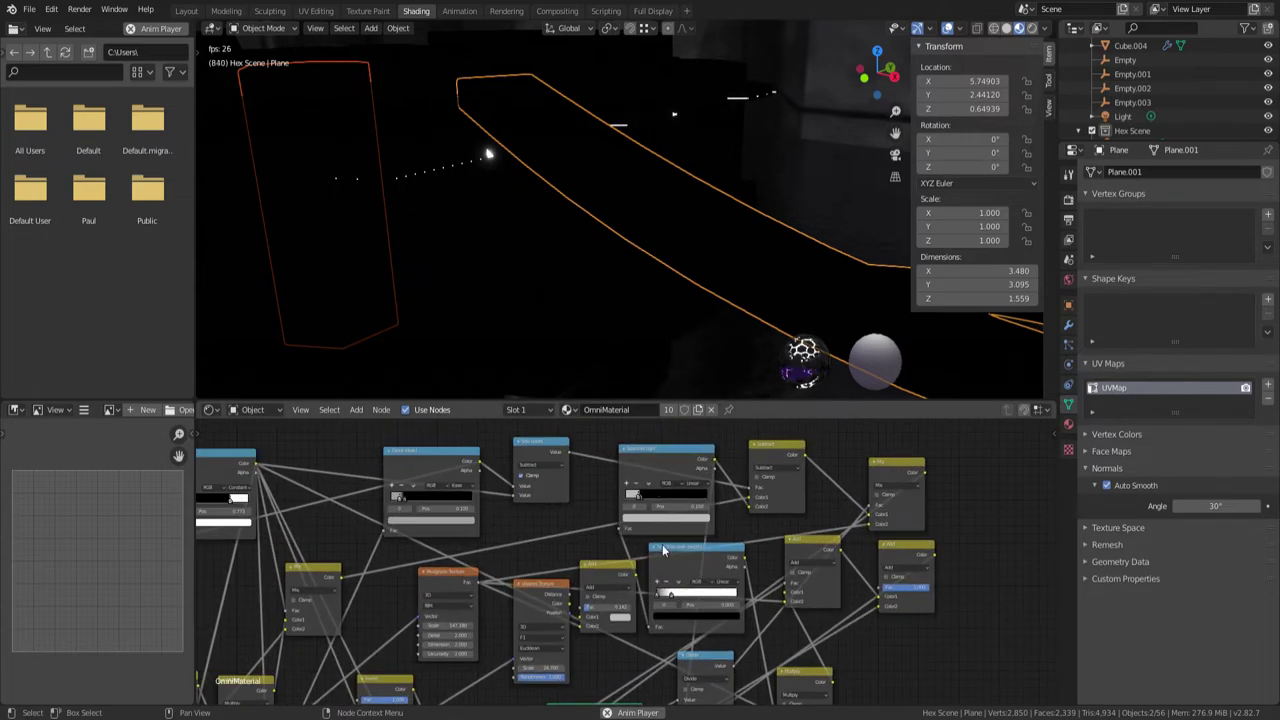
pyautogui.moveTo(608, 571); pyautogui.dragTo(560, 543)
pyautogui.moveTo(492, 640); pyautogui.dragTo(591, 530, button='middle')
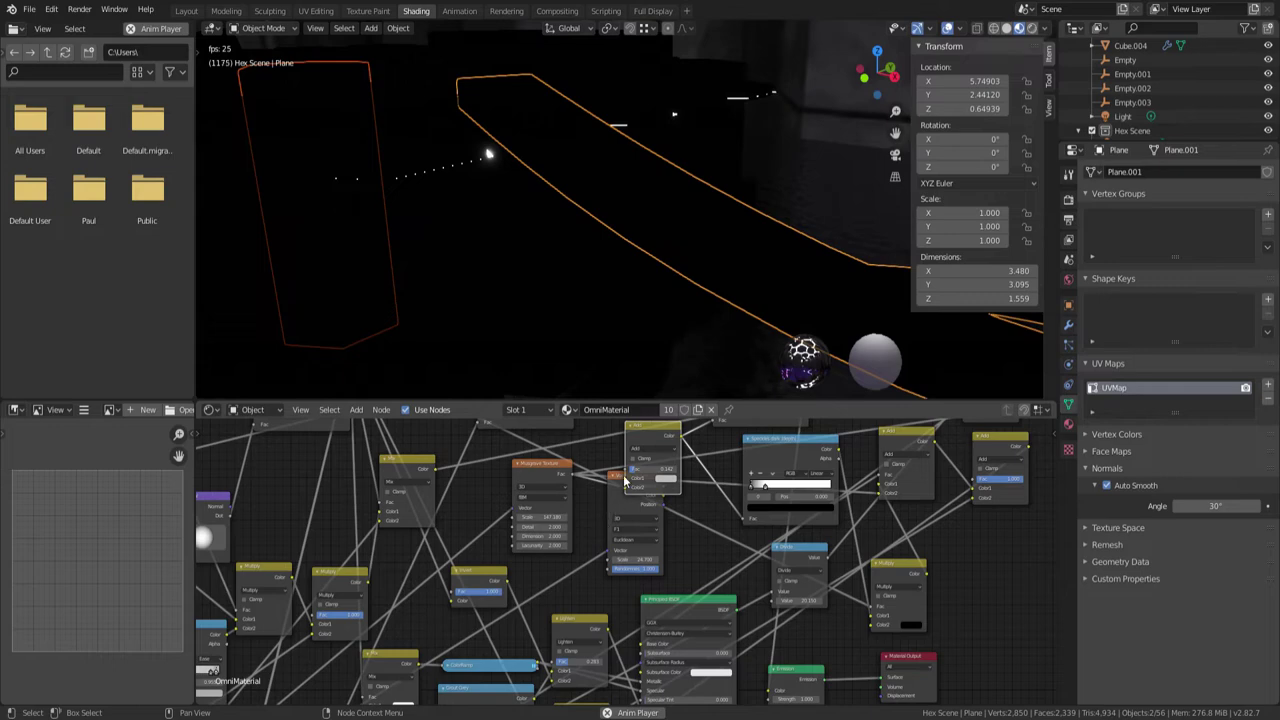
pyautogui.moveTo(623, 476)
pyautogui.mouseDown()
pyautogui.moveTo(592, 512)
pyautogui.moveTo(604, 487)
pyautogui.mouseUp()
pyautogui.moveTo(604, 487); pyautogui.dragTo(630, 590, button='middle')
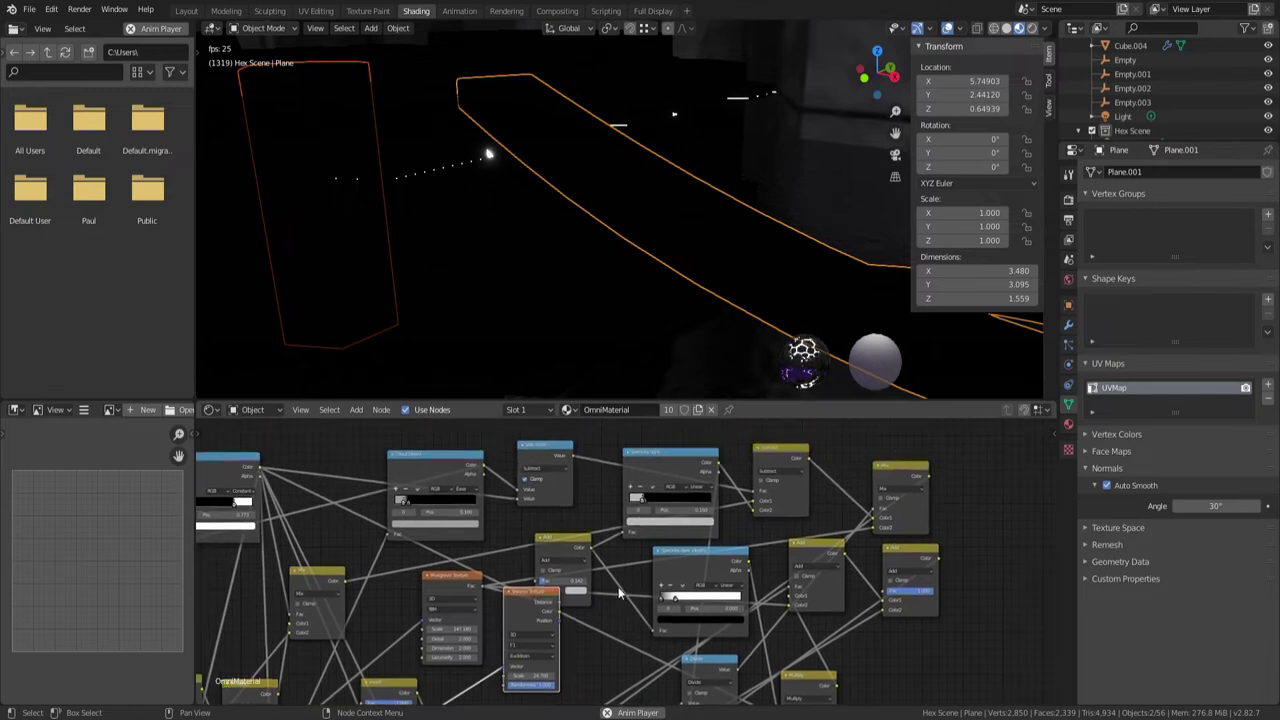
pyautogui.moveTo(530, 597); pyautogui.dragTo(541, 571)
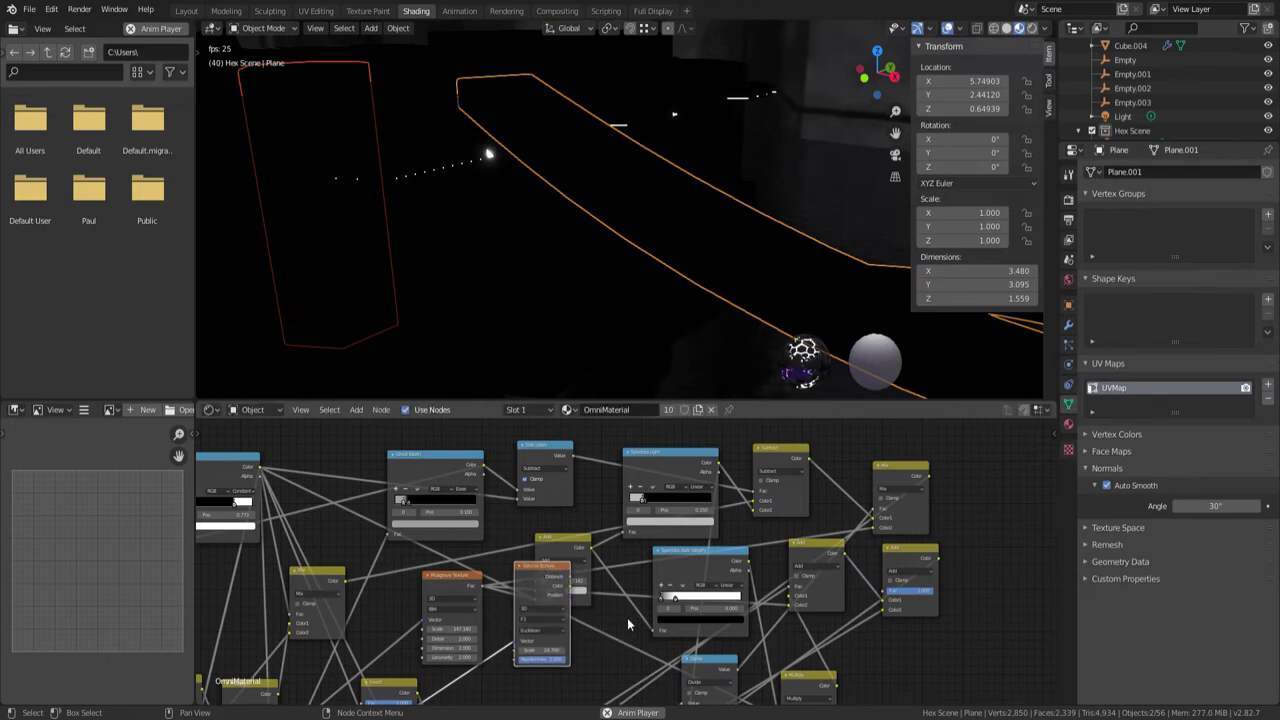
# Separate the overlapping Add and Voronoi Texture nodes, placing Add above Voronoi Texture beside the Musgrave Texture
pyautogui.moveTo(615, 636); pyautogui.dragTo(661, 626, button='middle')
pyautogui.moveTo(578, 557)
pyautogui.mouseDown()
pyautogui.moveTo(596, 592)
pyautogui.moveTo(588, 600)
pyautogui.moveTo(566, 577)
pyautogui.mouseUp()
pyautogui.moveTo(603, 535); pyautogui.dragTo(626, 515)
pyautogui.moveTo(567, 614); pyautogui.dragTo(608, 495, button='middle')
pyautogui.moveTo(614, 455); pyautogui.dragTo(607, 483)
pyautogui.moveTo(628, 433); pyautogui.dragTo(591, 529, button='middle')
pyautogui.moveTo(638, 478); pyautogui.dragTo(588, 492)
pyautogui.scroll(-1, 640, 487)
pyautogui.moveTo(662, 500); pyautogui.dragTo(636, 497, button='middle')
pyautogui.moveTo(681, 443); pyautogui.dragTo(688, 441)
pyautogui.moveTo(630, 536); pyautogui.dragTo(619, 458, button='middle')
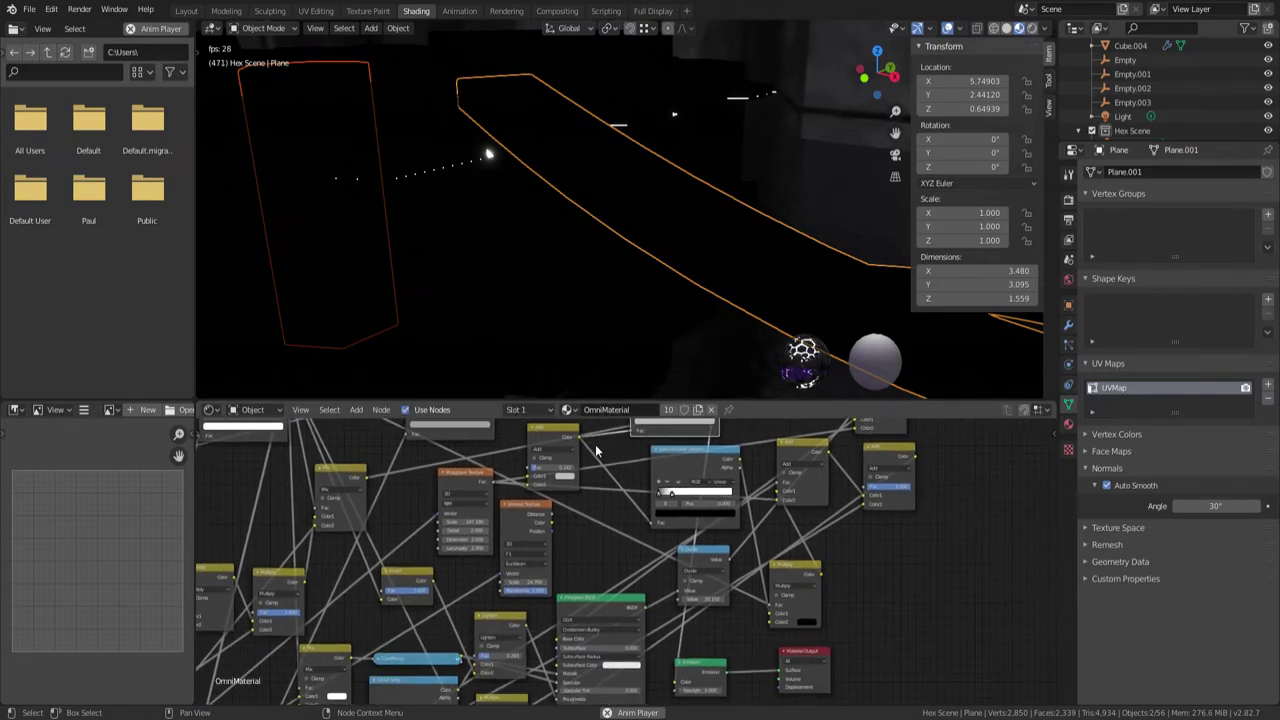
# Connect the Add node's Color output to the Emission shader to preview the fine noise, and nudge the Add node aside
pyautogui.moveTo(579, 436); pyautogui.dragTo(678, 684)
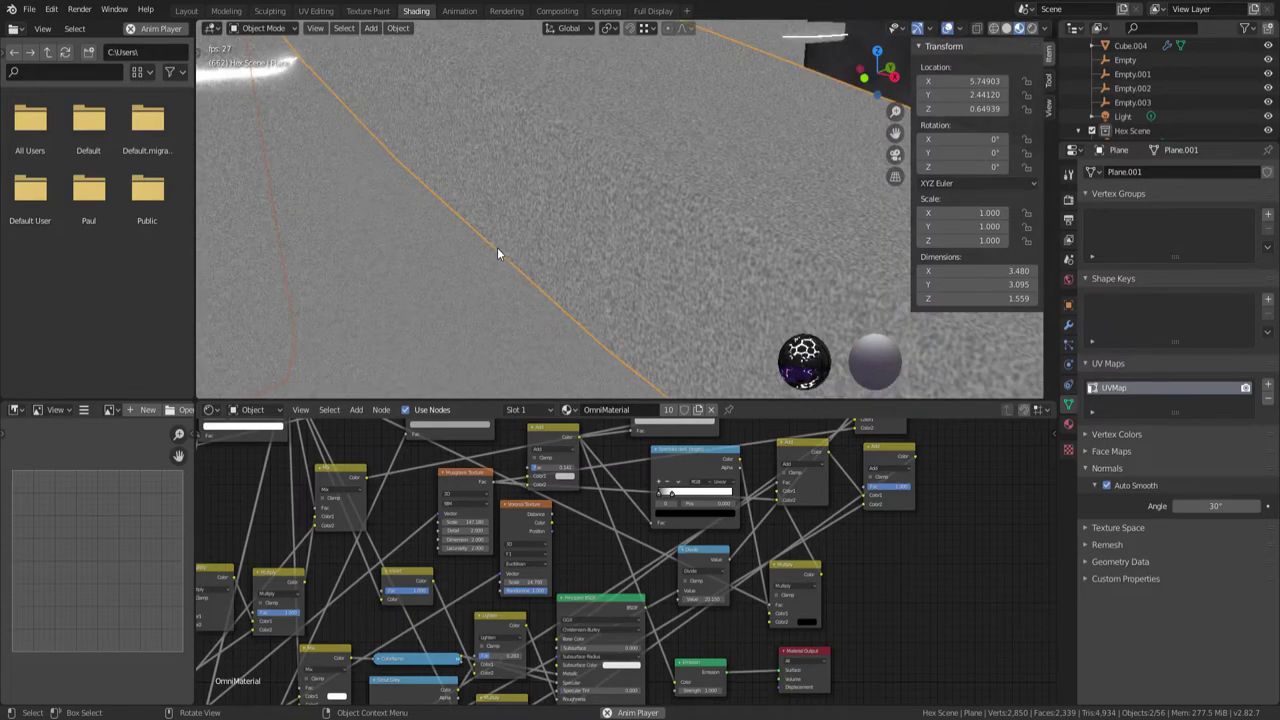
pyautogui.moveTo(628, 481)
pyautogui.mouseDown(button='middle')
pyautogui.moveTo(586, 580)
pyautogui.moveTo(626, 497)
pyautogui.mouseUp(button='middle')
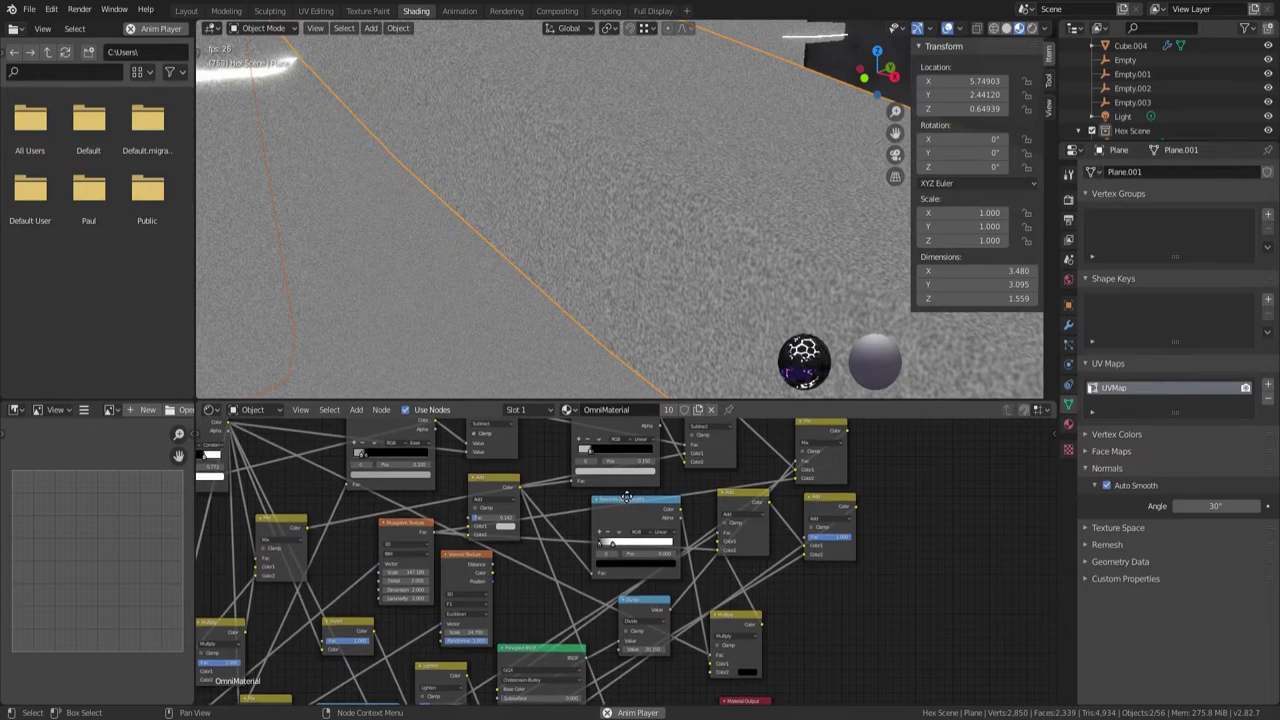
pyautogui.moveTo(496, 476)
pyautogui.mouseDown()
pyautogui.moveTo(520, 482)
pyautogui.moveTo(503, 485)
pyautogui.mouseUp()
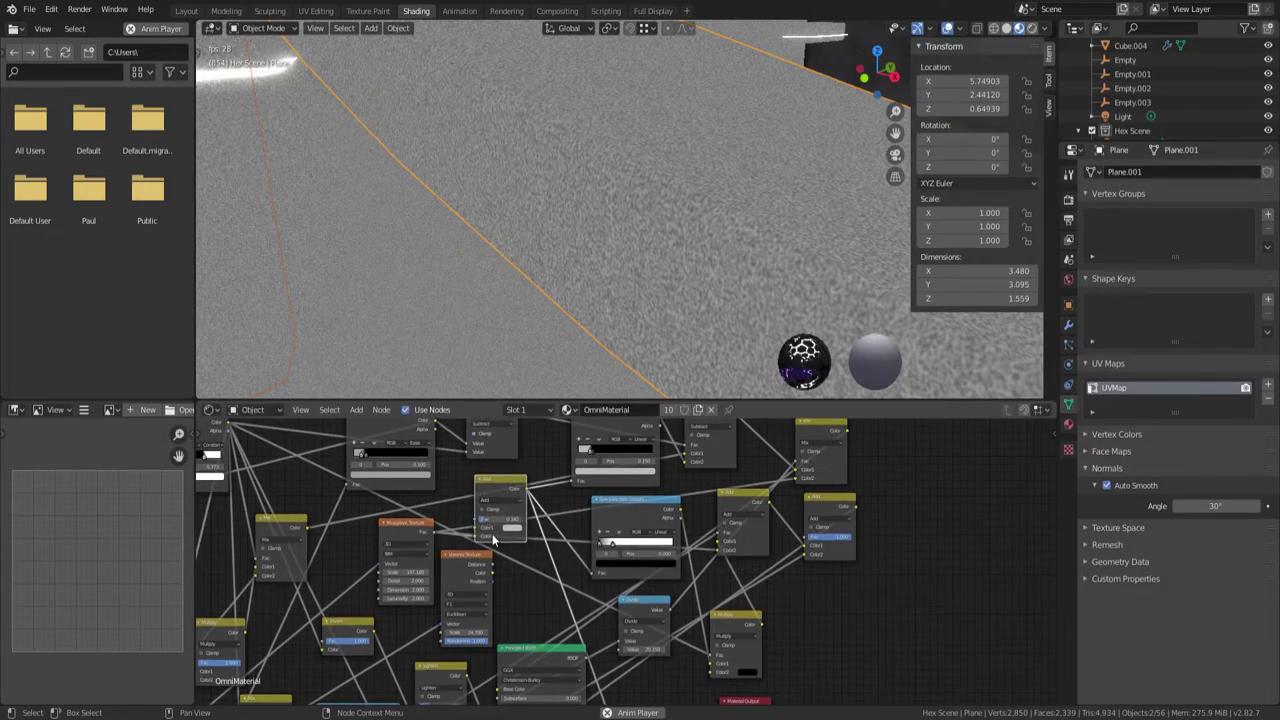
# Move the Voronoi Texture node over the Musgrave Texture and connect its Distance output to the Emission shader to preview the cells
pyautogui.moveTo(477, 570); pyautogui.dragTo(444, 572)
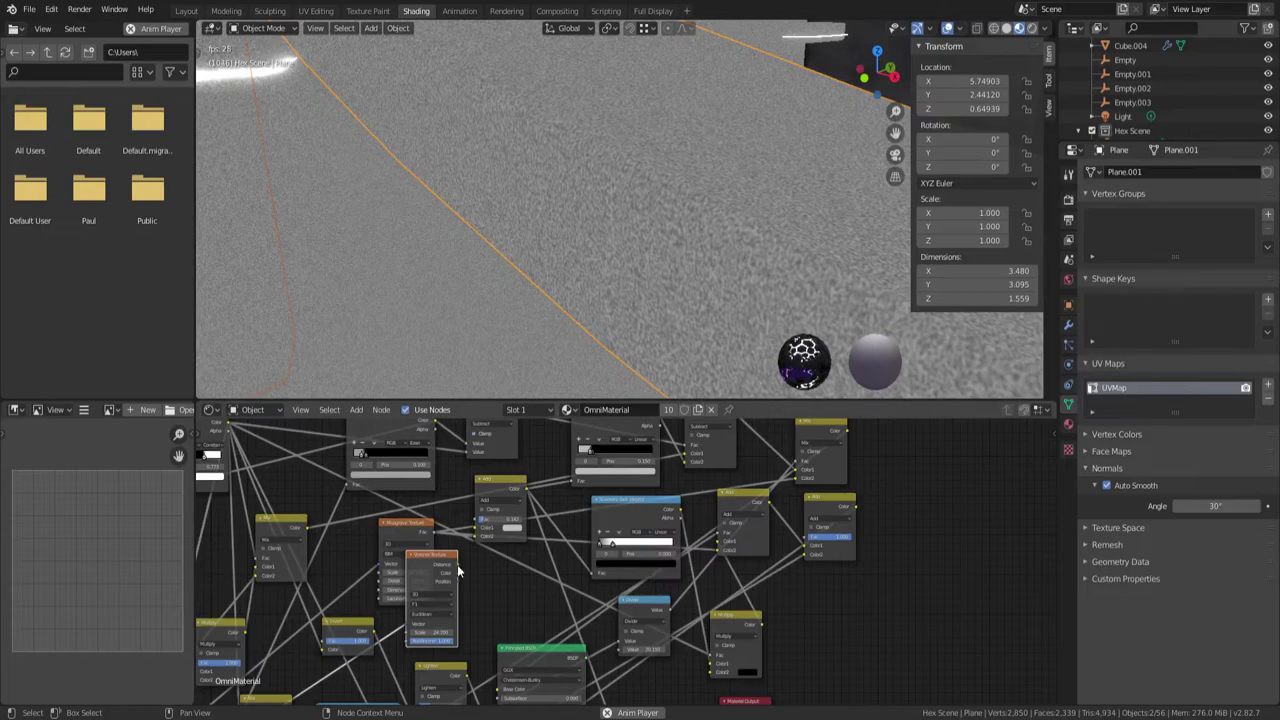
pyautogui.moveTo(457, 564); pyautogui.dragTo(479, 531)
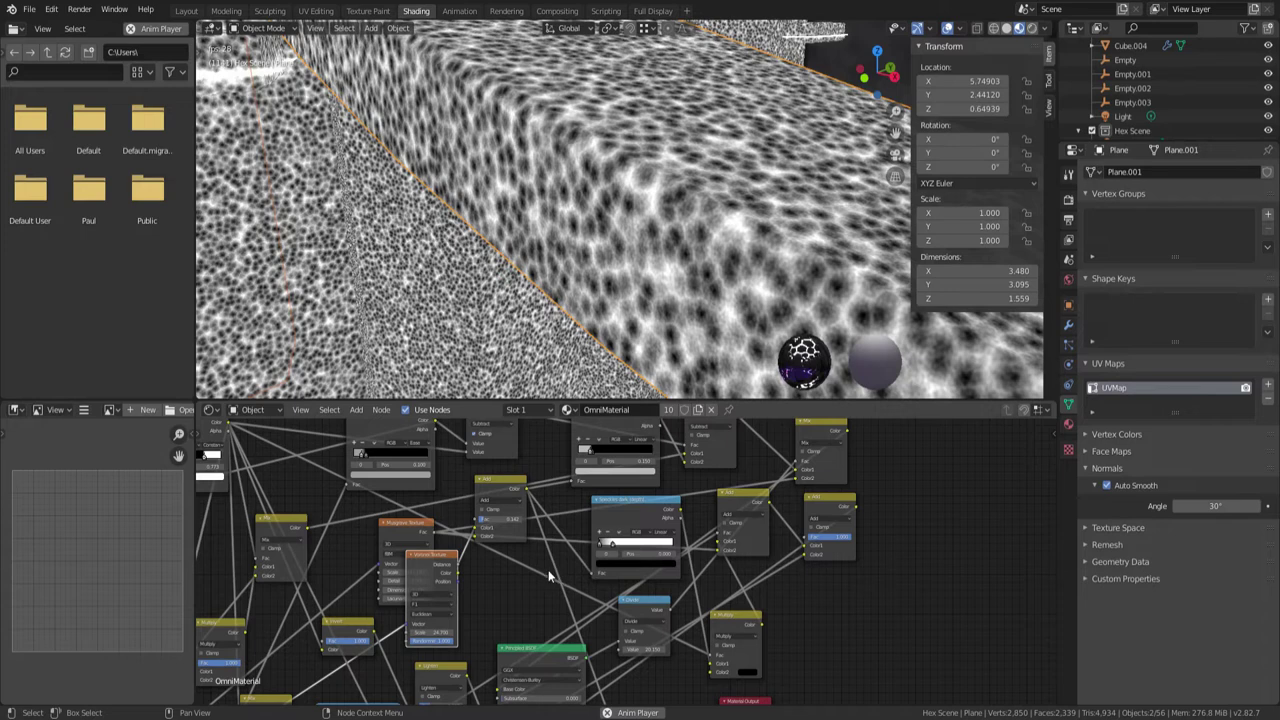
# Preview the speckle ramp, the Subtract node and the final Mix node in turn through the Emission shader
pyautogui.moveTo(540, 453); pyautogui.dragTo(490, 535, button='middle')
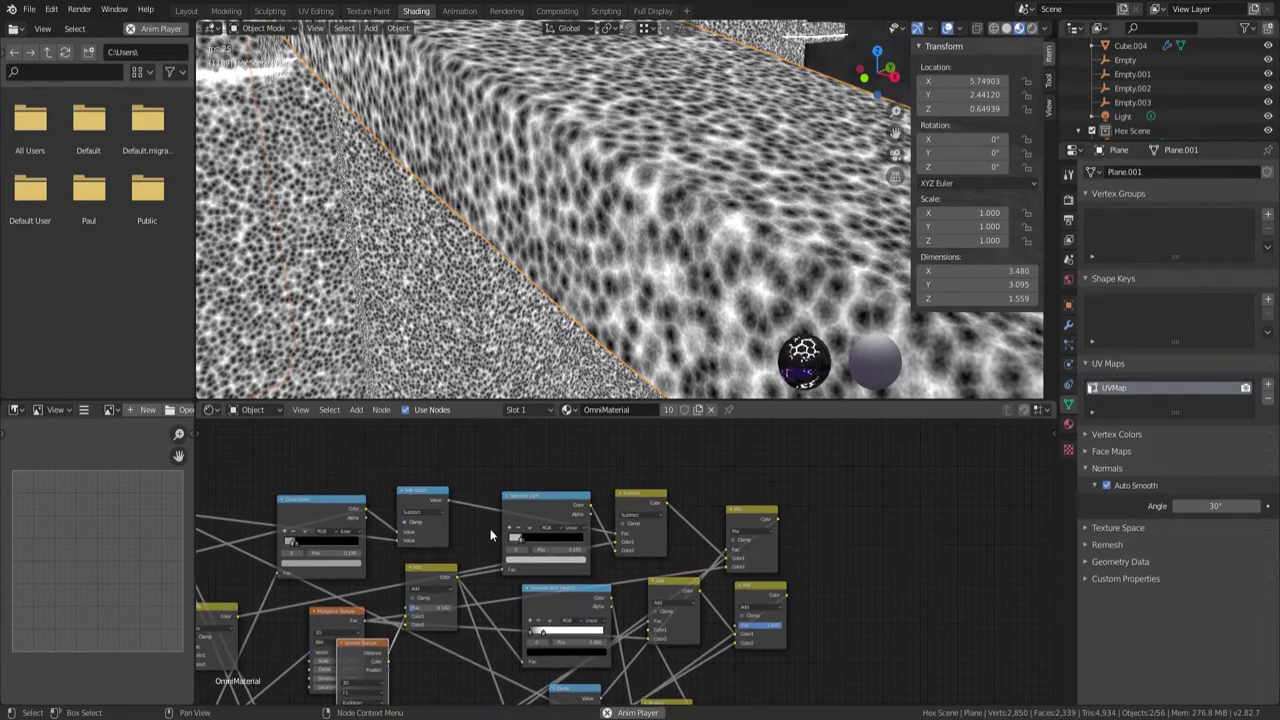
pyautogui.moveTo(596, 563); pyautogui.dragTo(619, 499, button='middle')
pyautogui.scroll(-2, 600, 510)
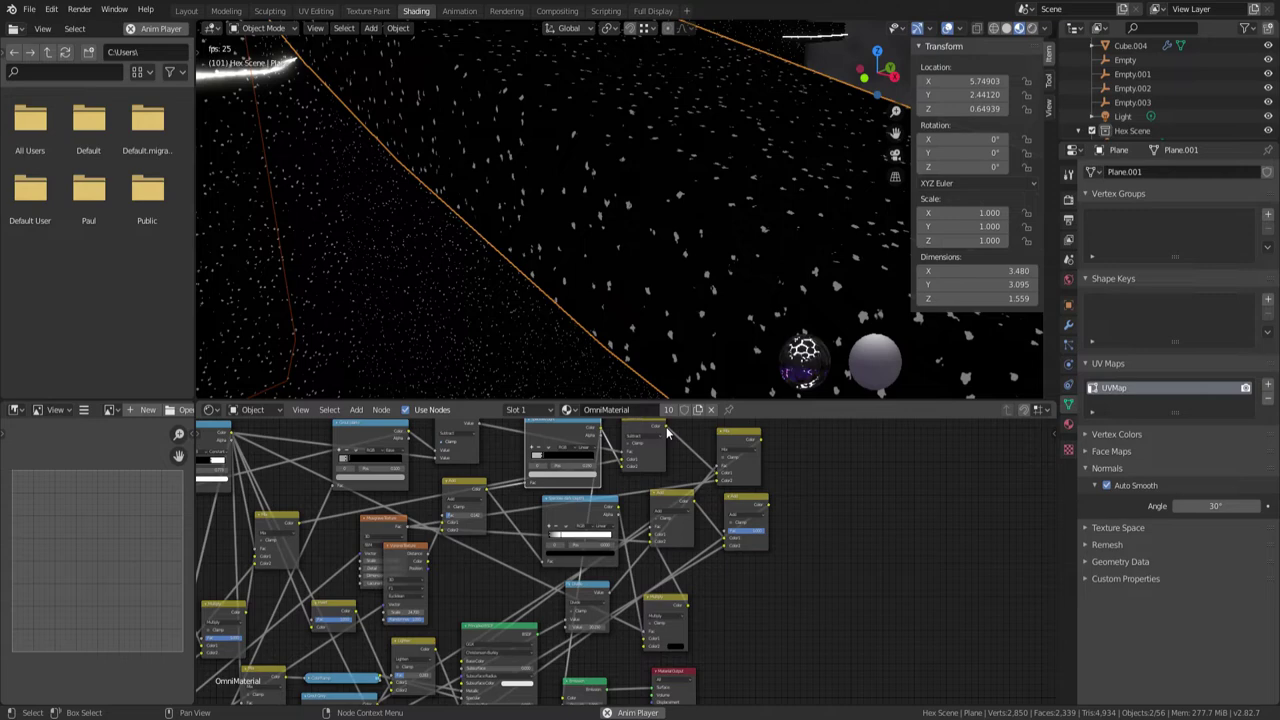
pyautogui.moveTo(563, 706); pyautogui.dragTo(634, 537)
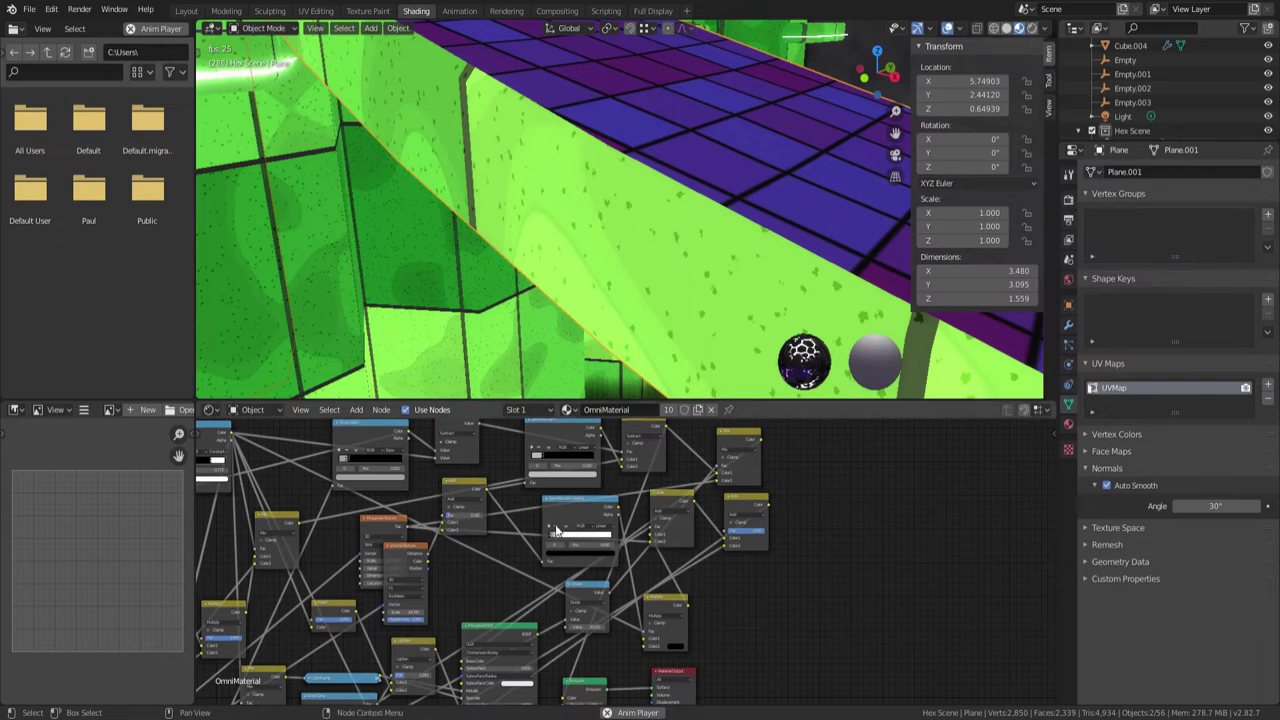
pyautogui.moveTo(490, 598)
pyautogui.mouseDown(button='middle')
pyautogui.moveTo(580, 648)
pyautogui.moveTo(541, 501)
pyautogui.moveTo(508, 606)
pyautogui.mouseUp(button='middle')
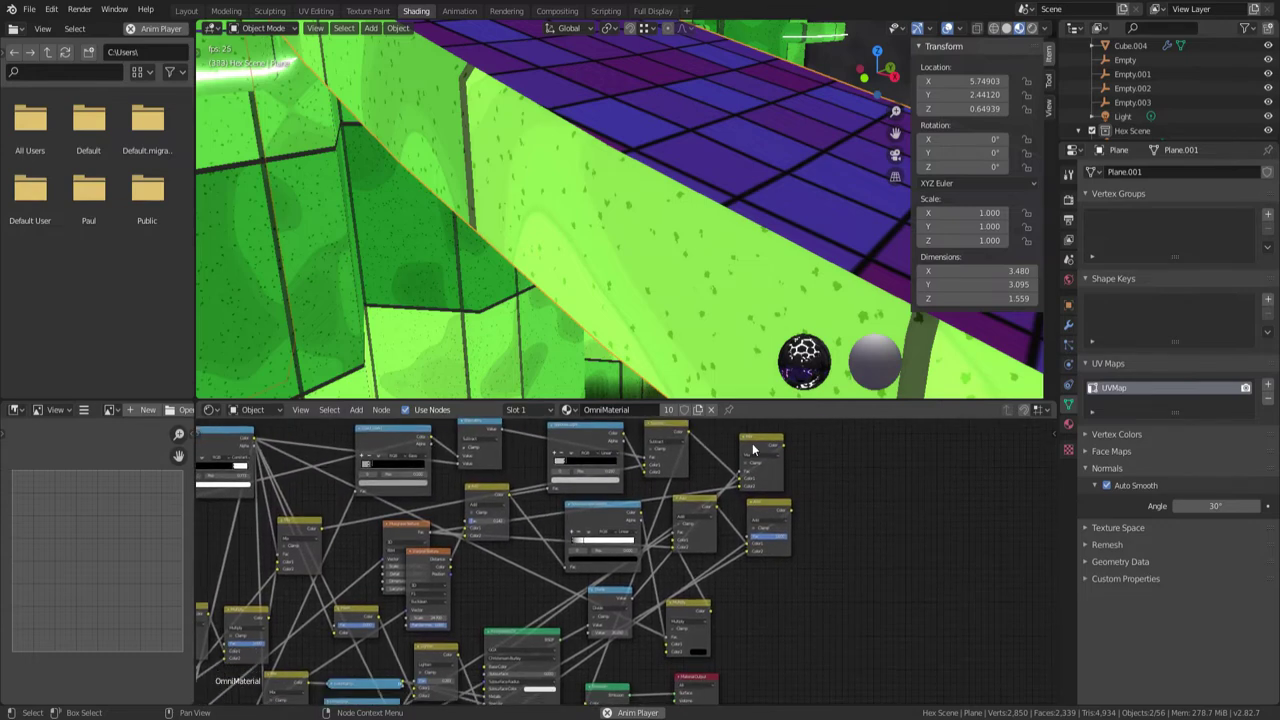
pyautogui.moveTo(783, 446); pyautogui.dragTo(585, 702)
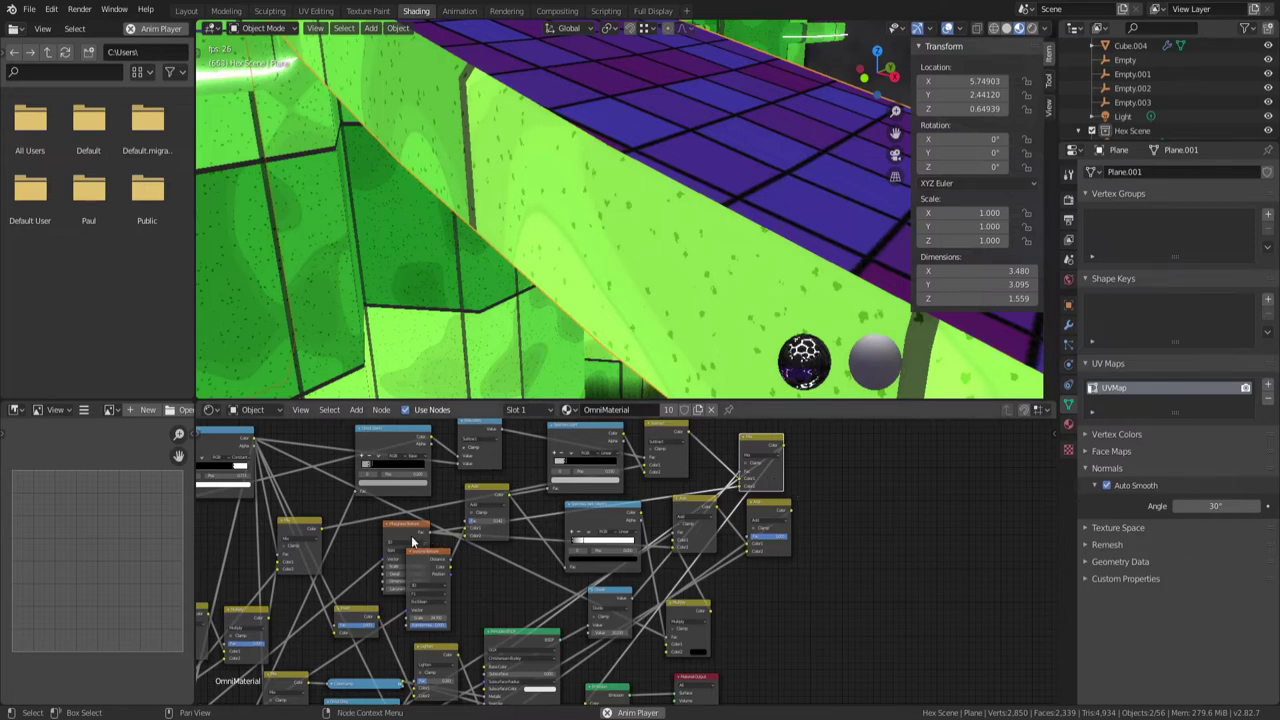
# Move the Musgrave Texture node clear of the Voronoi Texture and preview its Fac output through the Emission shader
pyautogui.moveTo(410, 531); pyautogui.dragTo(390, 540)
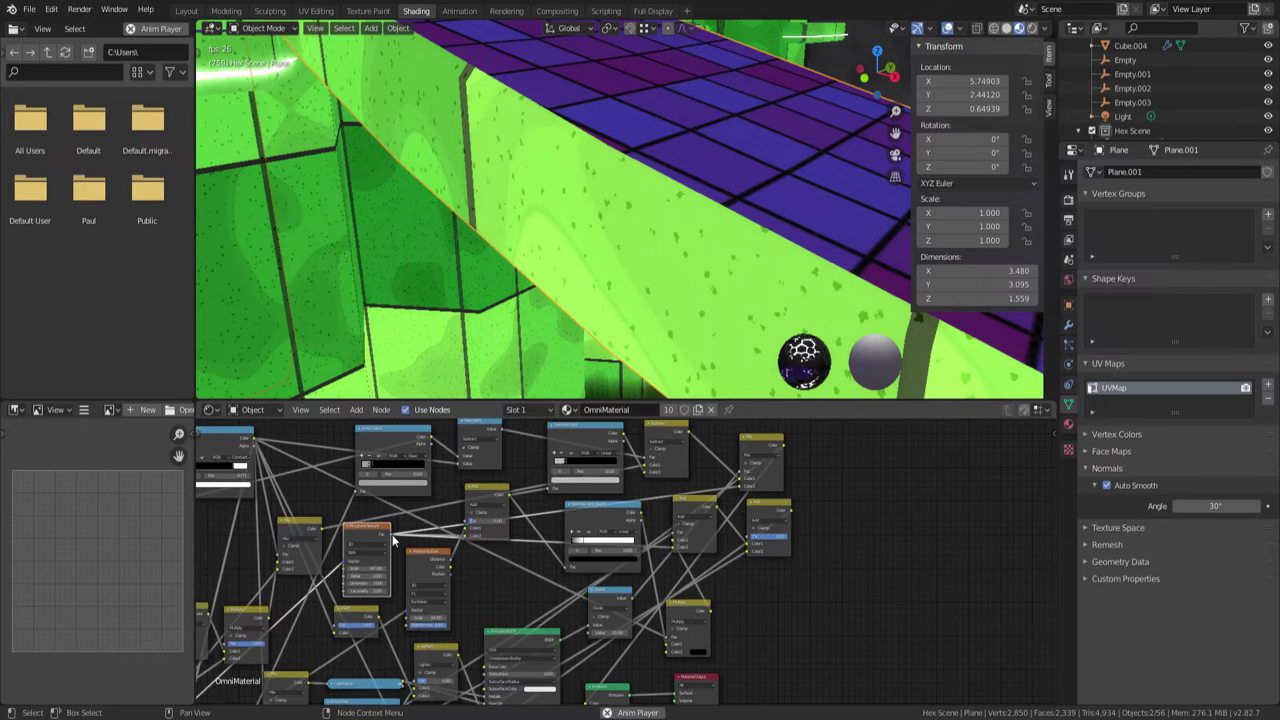
pyautogui.moveTo(391, 536); pyautogui.dragTo(586, 704)
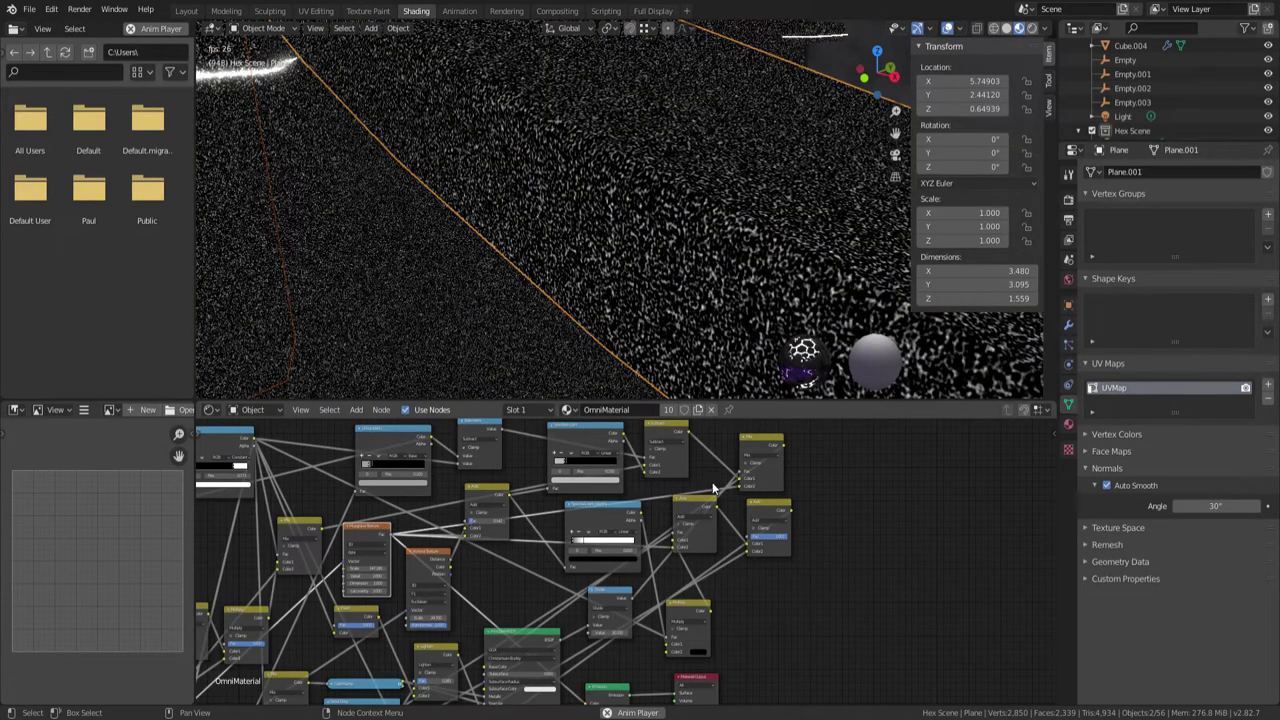
# Reconnect the final Mix node's Color output to the Emission shader and nudge the Mix node to show the combined colours on the walkway
pyautogui.moveTo(783, 448); pyautogui.dragTo(586, 707)
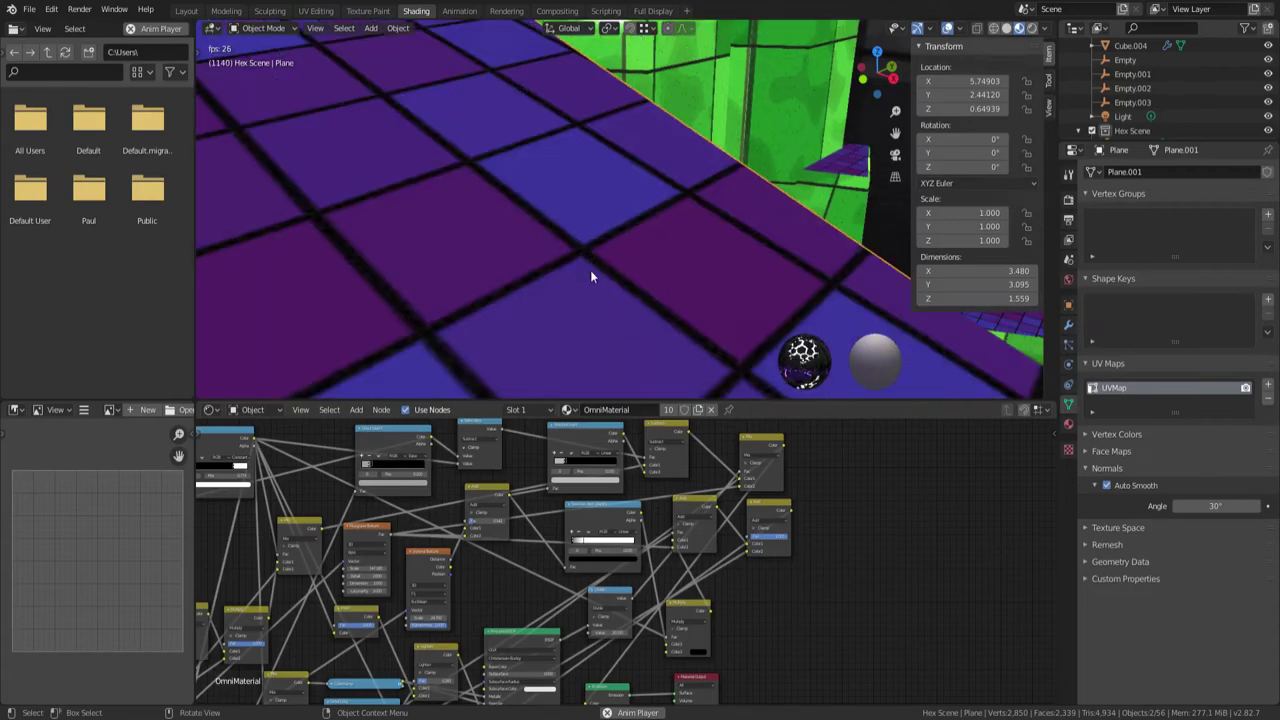
pyautogui.moveTo(776, 441); pyautogui.dragTo(767, 449)
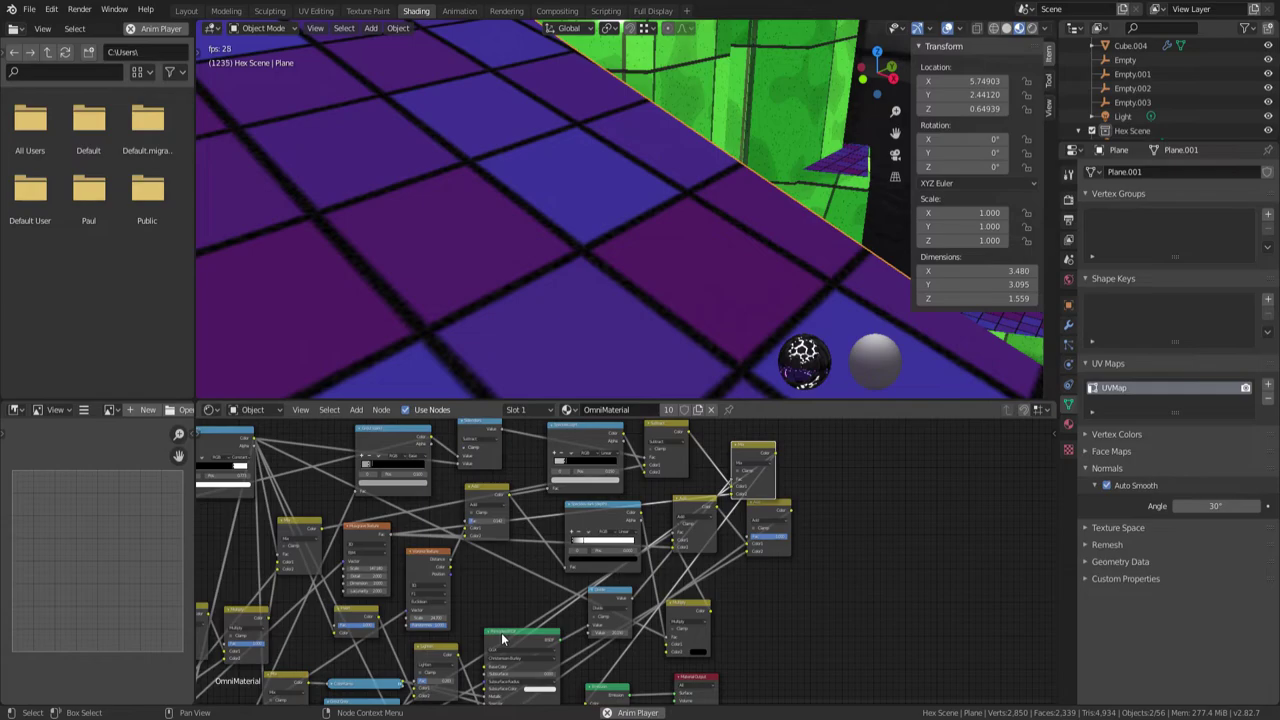
pyautogui.scroll(-6, 584, 216)
pyautogui.moveTo(628, 239)
pyautogui.mouseDown(button='middle')
pyautogui.moveTo(573, 250)
pyautogui.moveTo(657, 255)
pyautogui.moveTo(663, 281)
pyautogui.moveTo(642, 247)
pyautogui.mouseUp(button='middle')
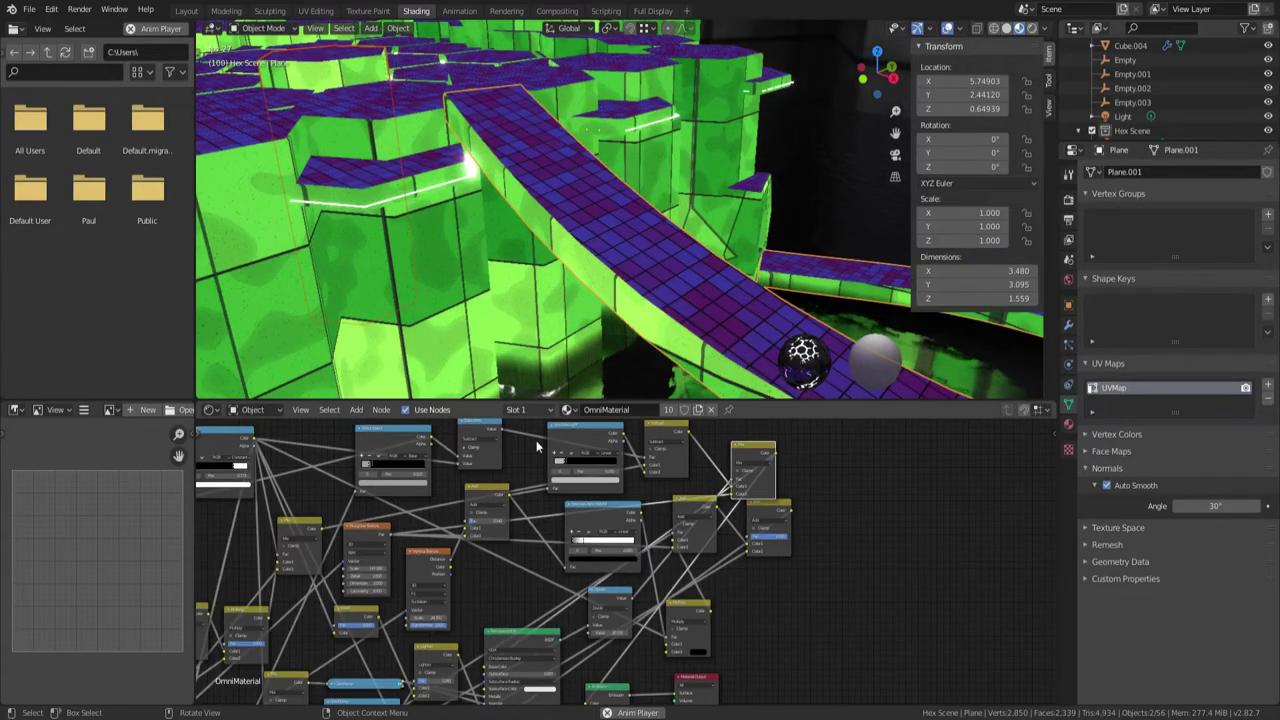
# Examine the links entering the Principled BSDF's Metallic, Specular and Roughness inputs in an enlarged node editor
pyautogui.moveTo(520, 586); pyautogui.dragTo(508, 528, button='middle')
pyautogui.moveTo(735, 543); pyautogui.dragTo(749, 577, button='middle')
pyautogui.scroll(4, 748, 577)
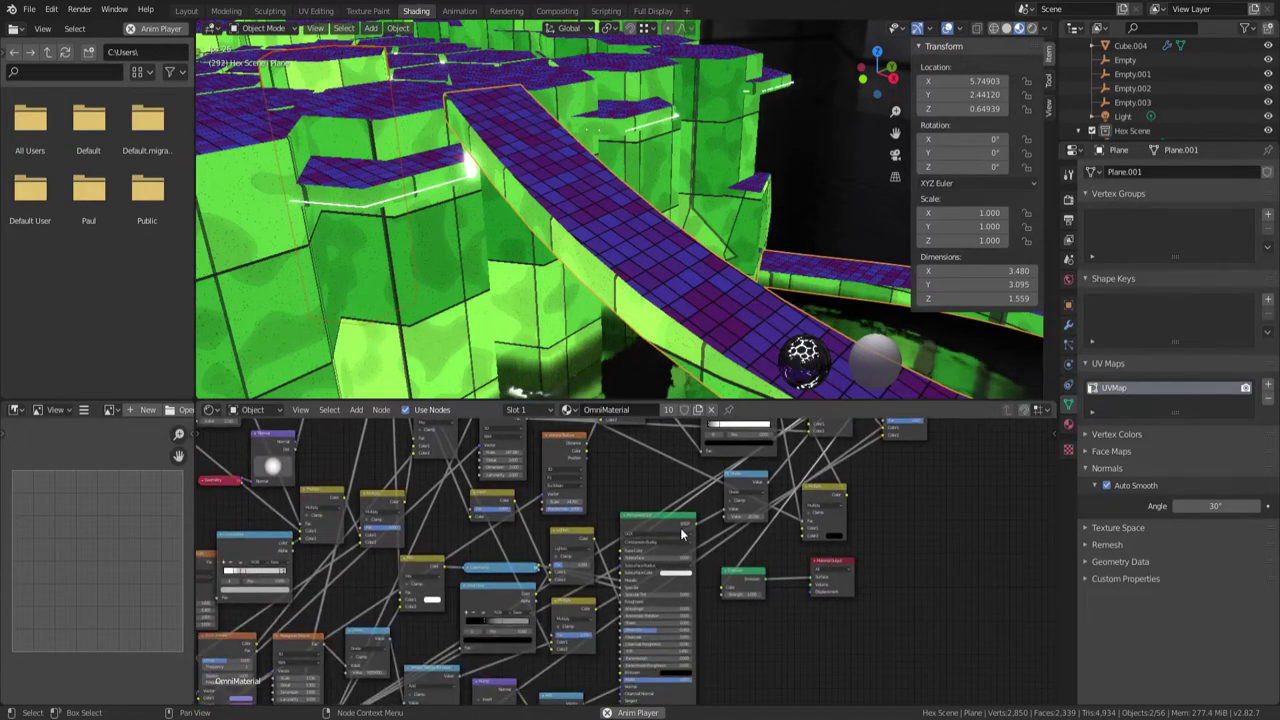
pyautogui.hotkey('ctrl', 'space')
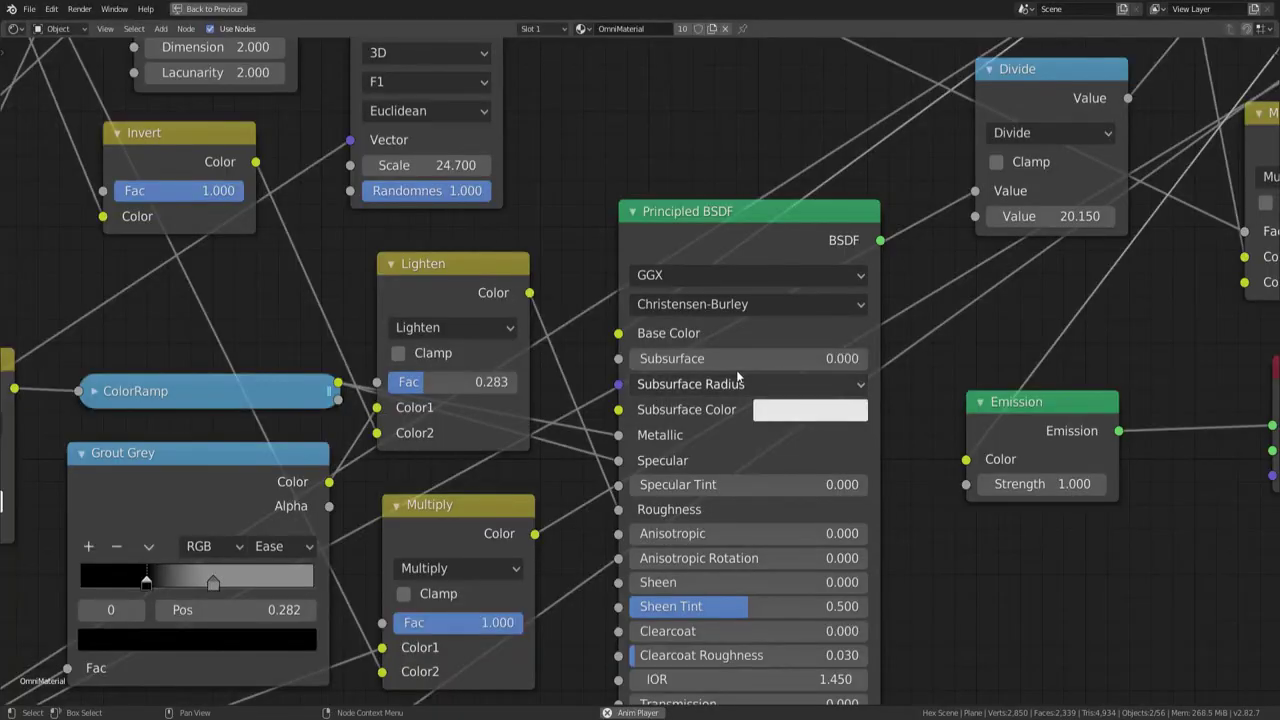
pyautogui.scroll(3, 562, 212)
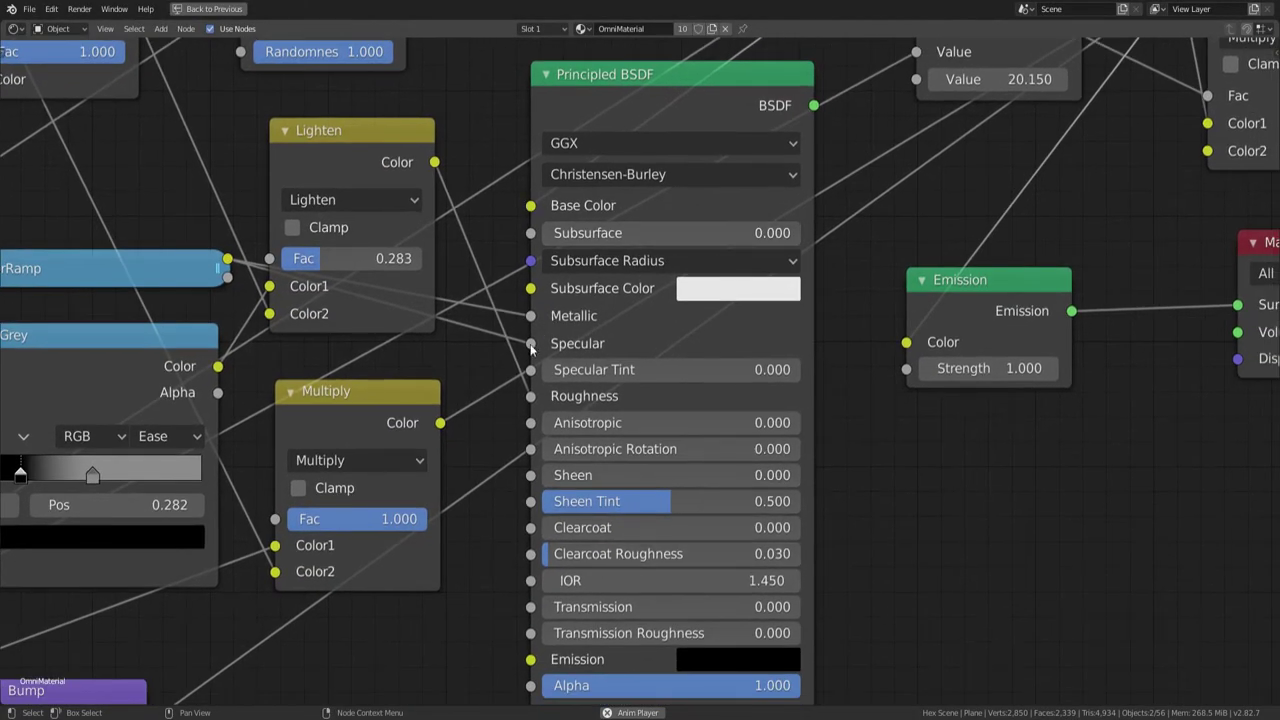
pyautogui.moveTo(470, 367); pyautogui.dragTo(812, 384, button='middle')
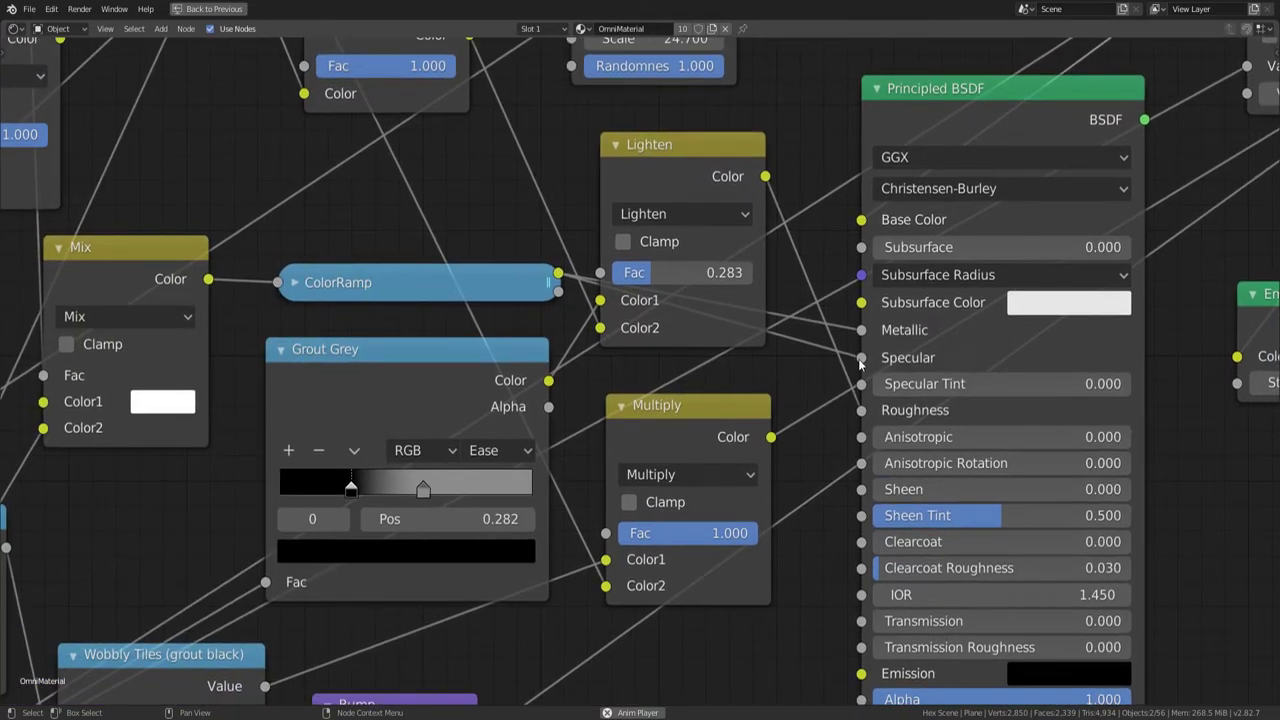
pyautogui.hotkey('ctrl', 'space')
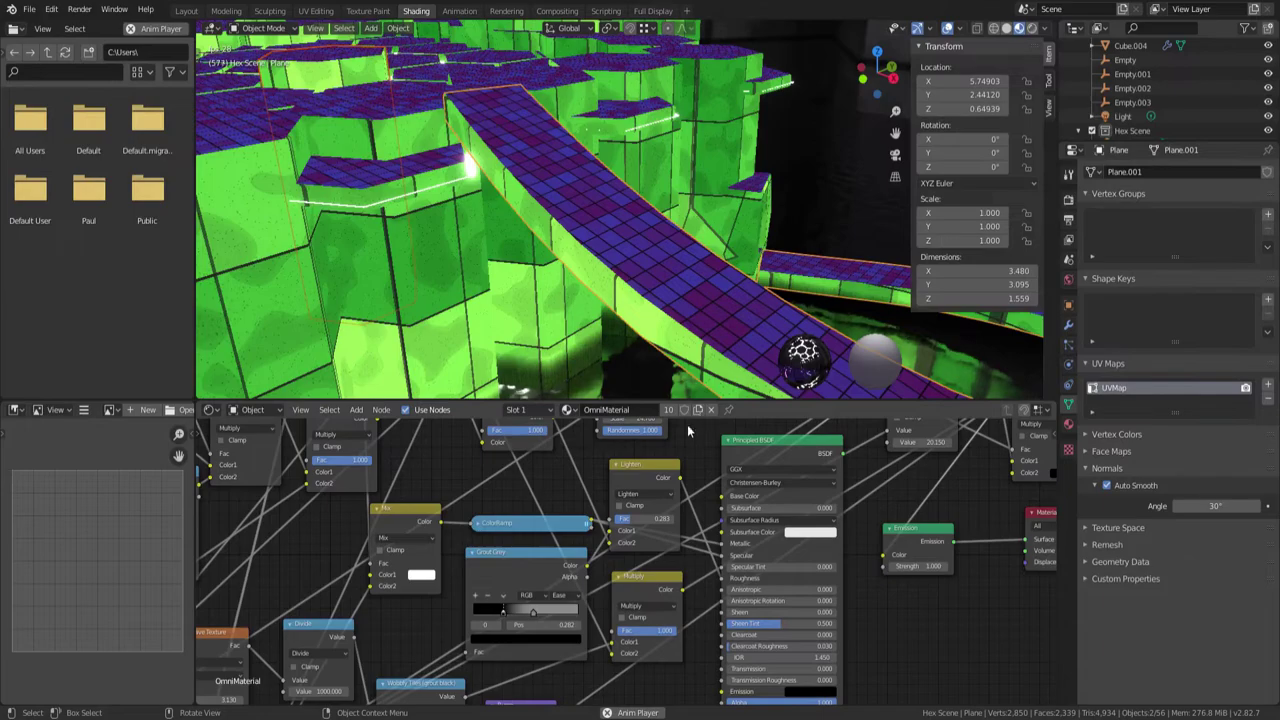
# Connect the Principled BSDF to the Material Output's Surface input and inspect the reflections on the hexagon tops
pyautogui.moveTo(674, 334); pyautogui.dragTo(619, 299, button='middle')
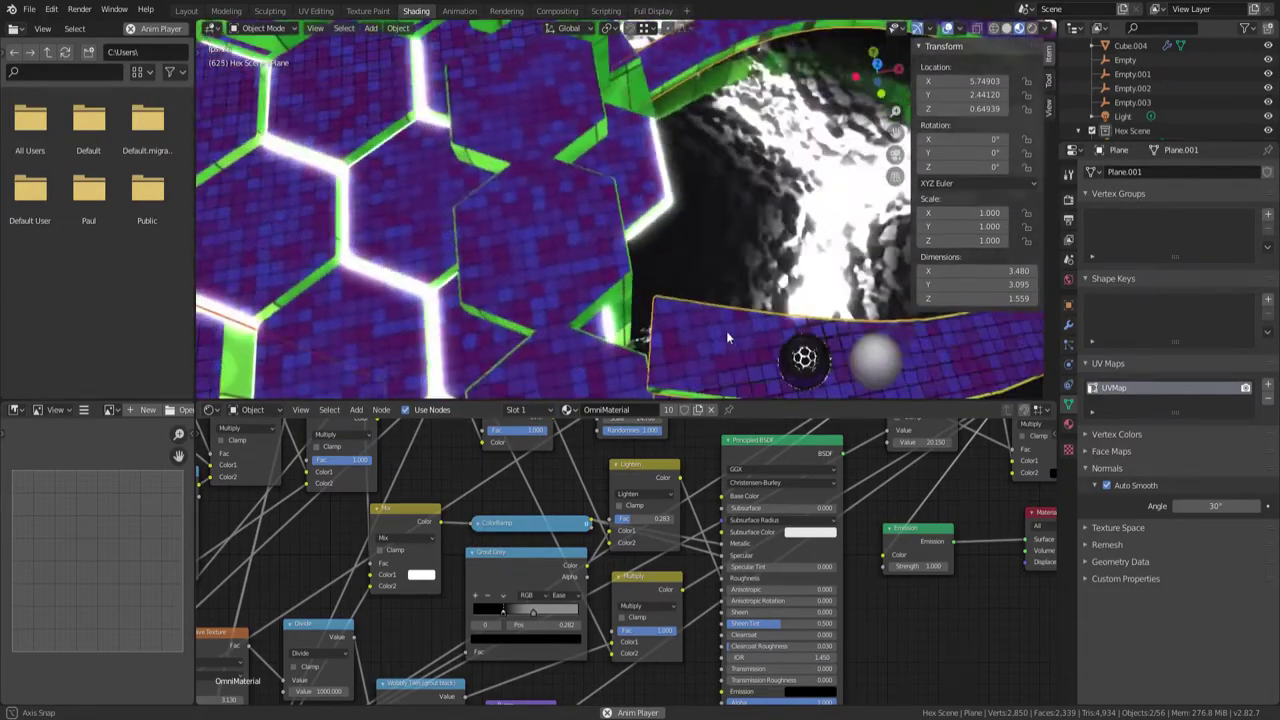
pyautogui.moveTo(834, 482); pyautogui.dragTo(759, 509, button='middle')
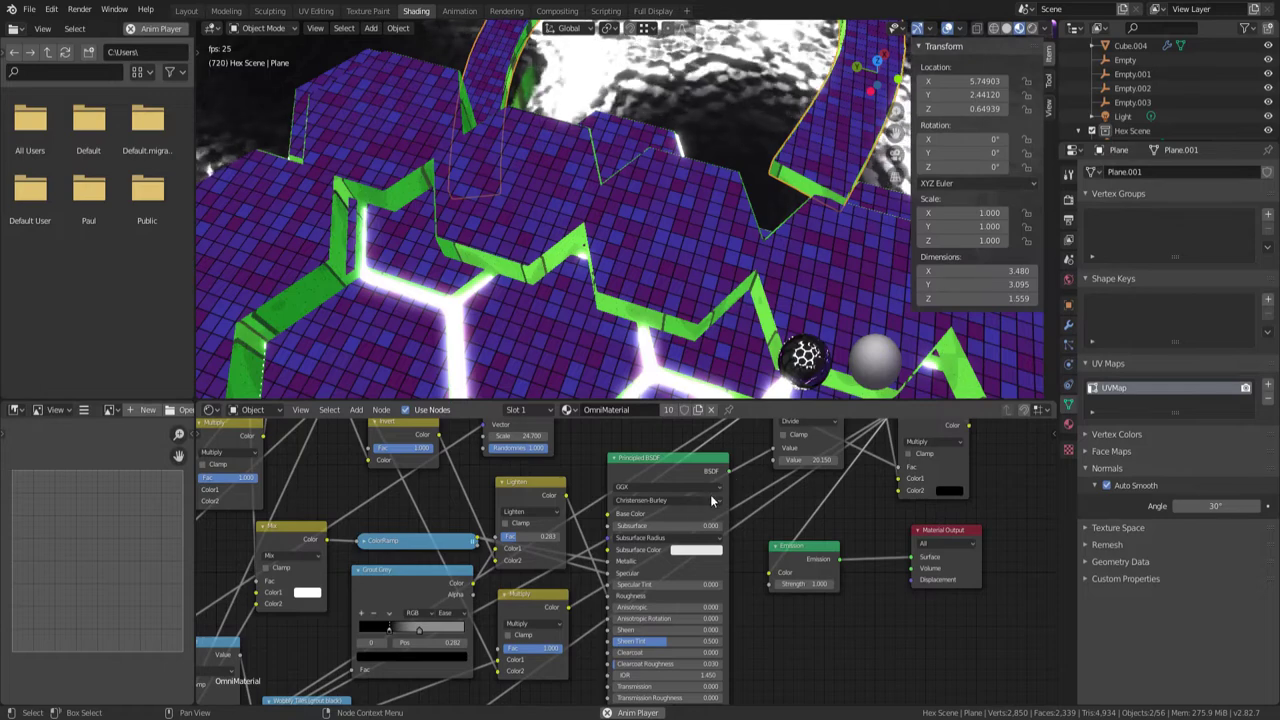
pyautogui.moveTo(729, 471); pyautogui.dragTo(911, 563)
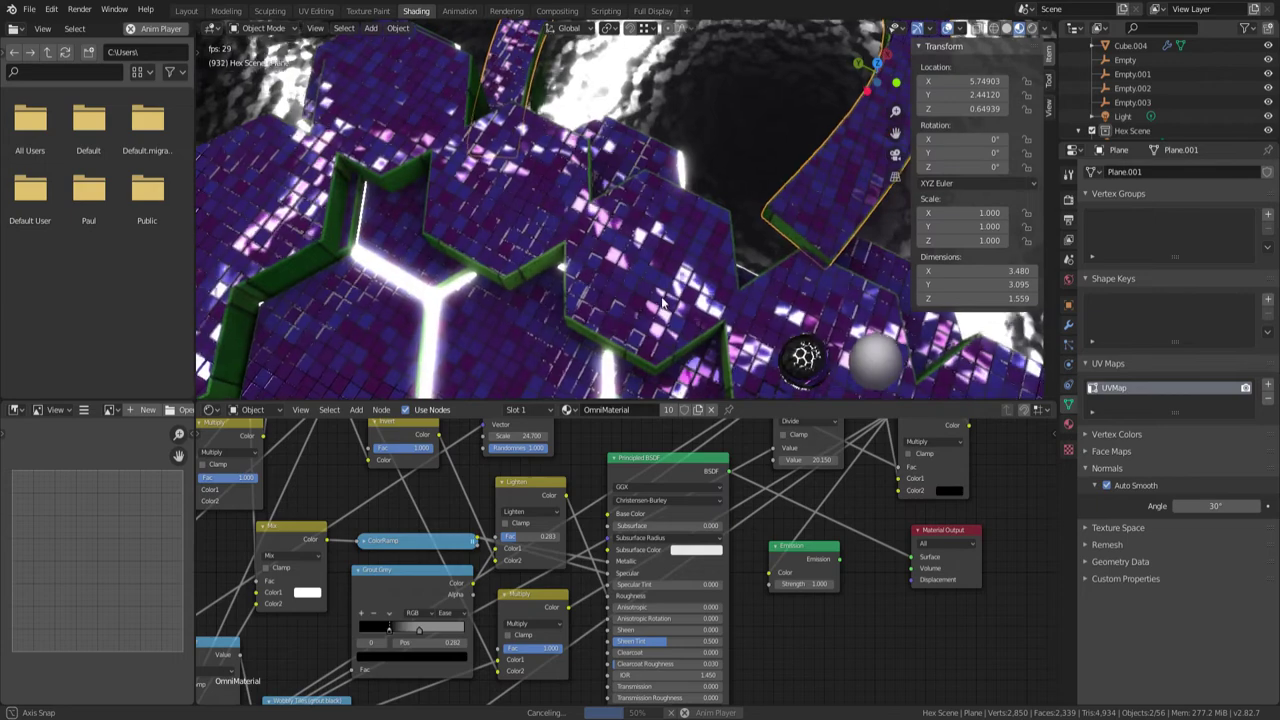
pyautogui.moveTo(660, 293)
pyautogui.mouseDown(button='middle')
pyautogui.moveTo(646, 300)
pyautogui.moveTo(675, 296)
pyautogui.mouseUp(button='middle')
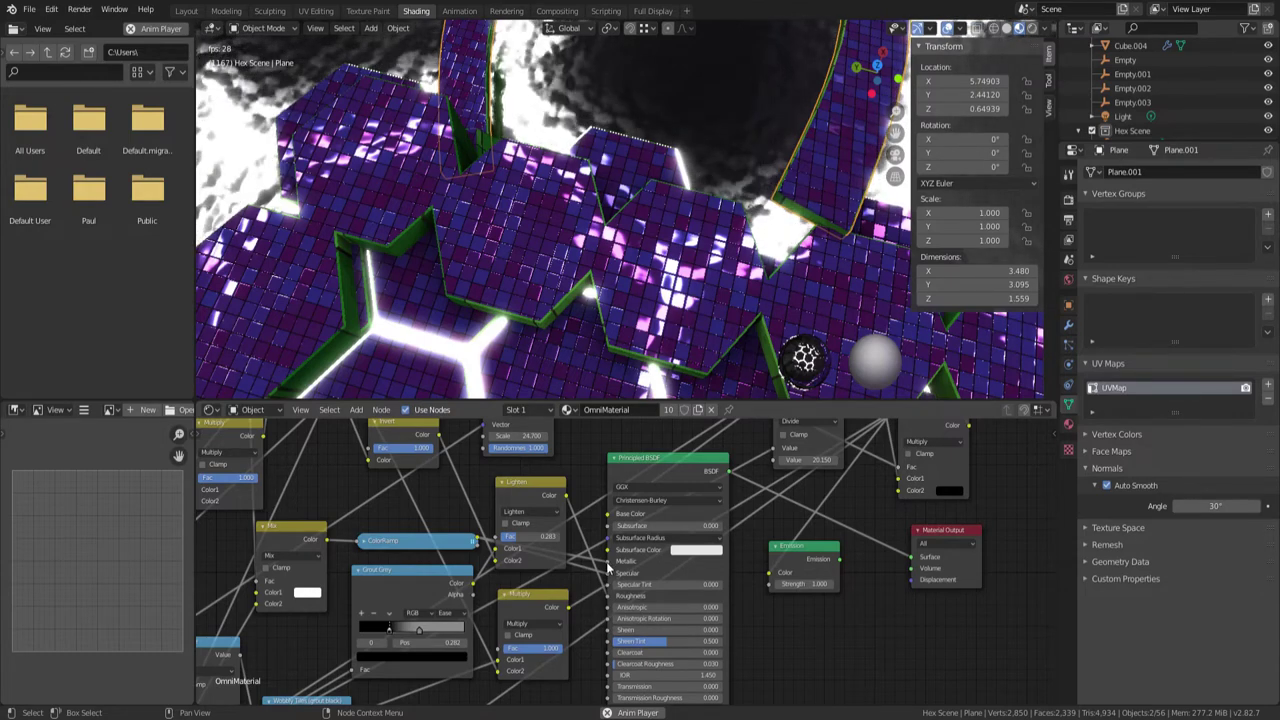
# Unplug the Principled BSDF's Specular and Metallic inputs in turn to compare reflections, and reconnect the ColorRamp to Metallic
pyautogui.moveTo(607, 572); pyautogui.dragTo(584, 585)
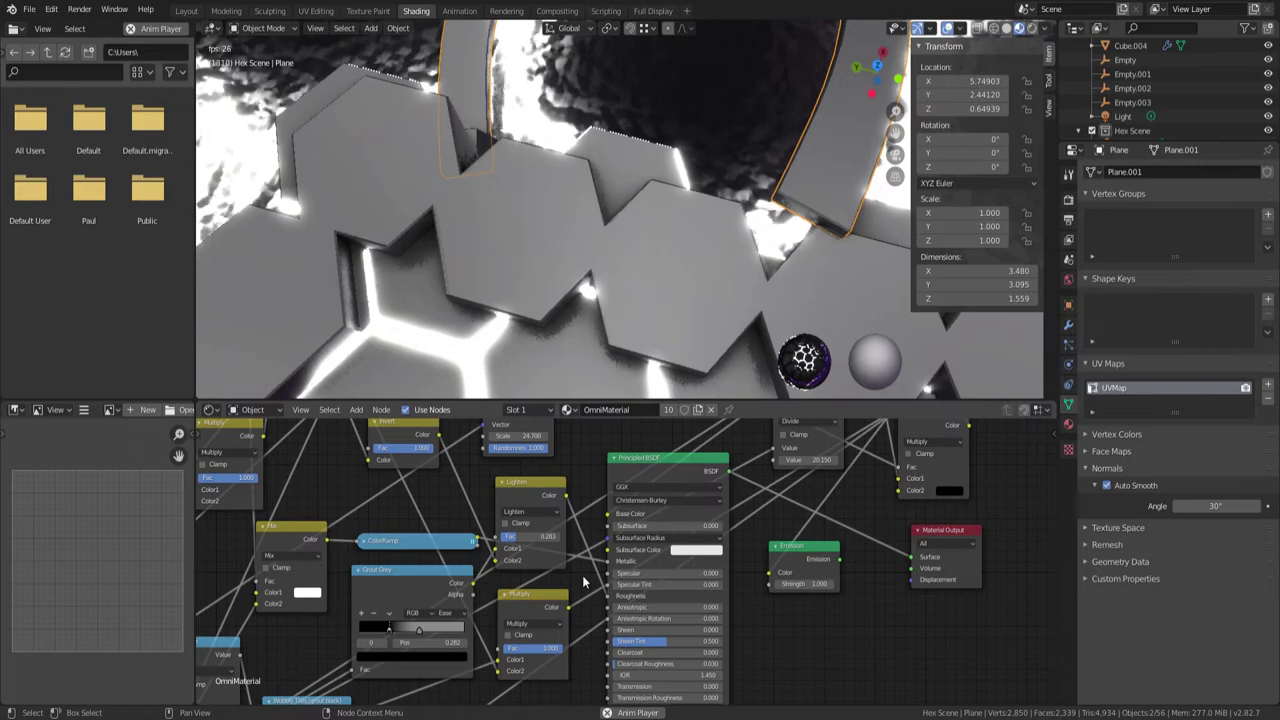
pyautogui.press('Escape')
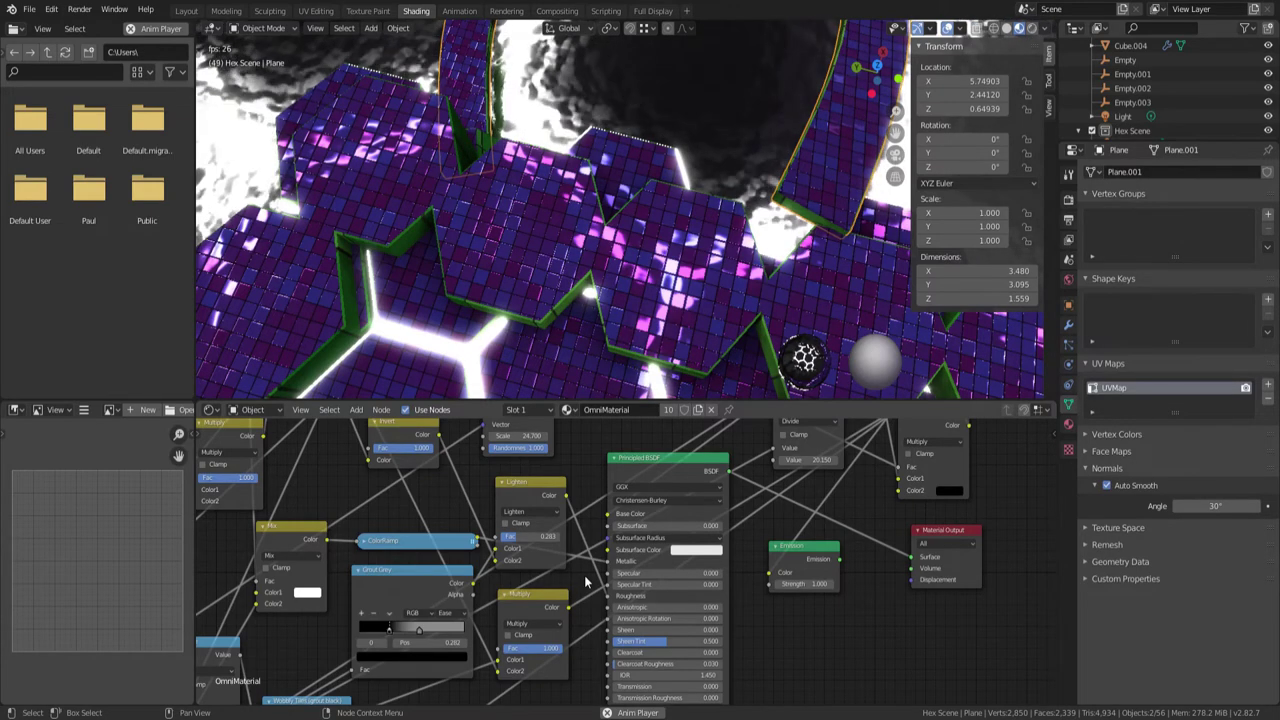
pyautogui.moveTo(607, 562); pyautogui.dragTo(586, 593)
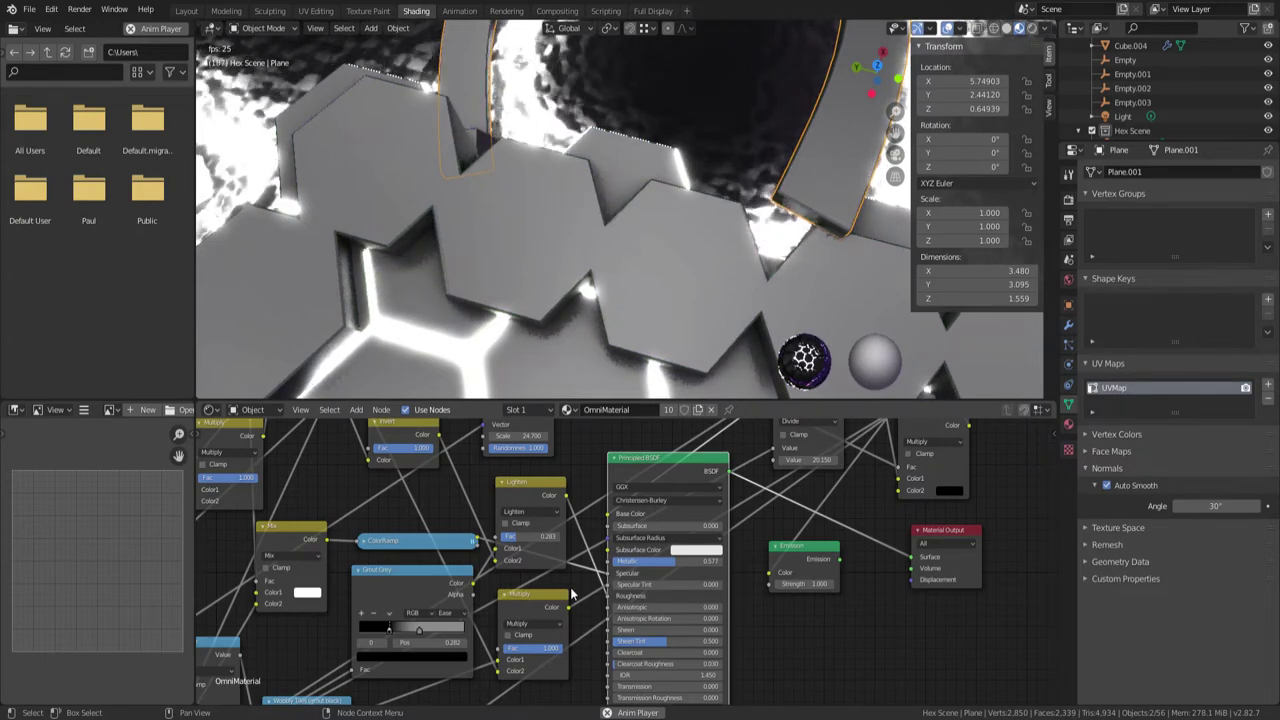
pyautogui.press('Escape')
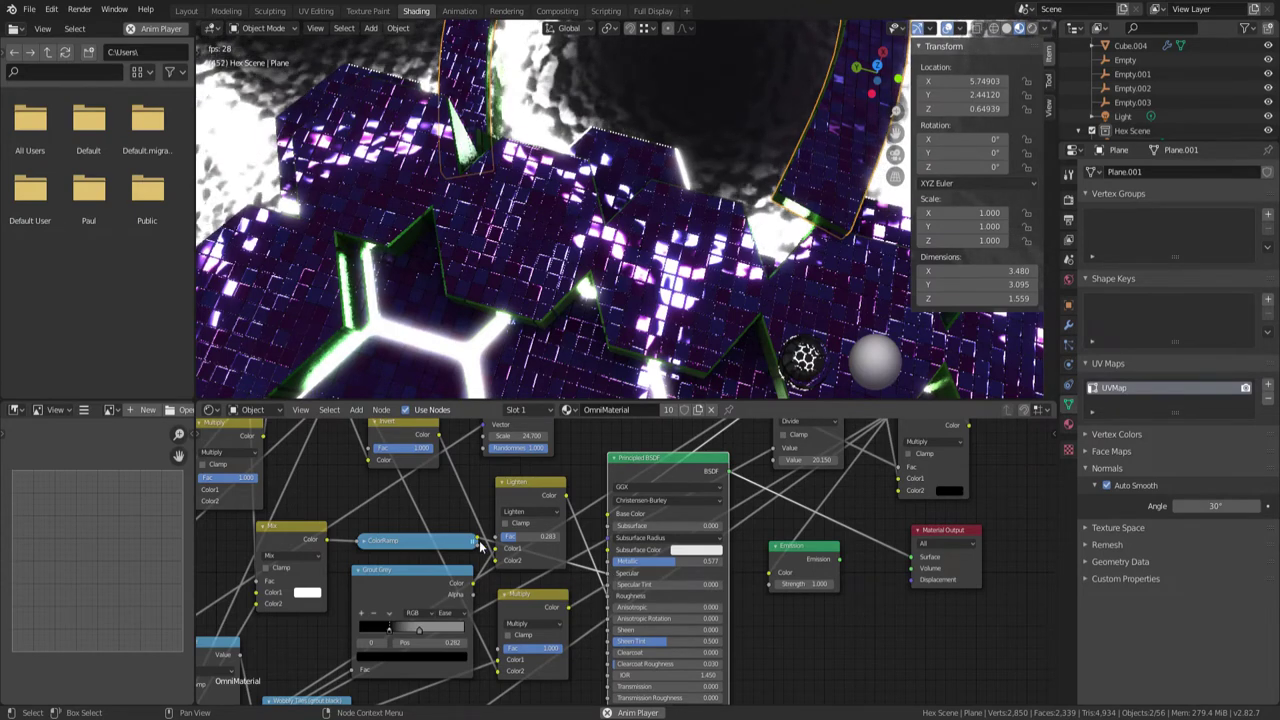
pyautogui.moveTo(477, 540); pyautogui.dragTo(608, 562)
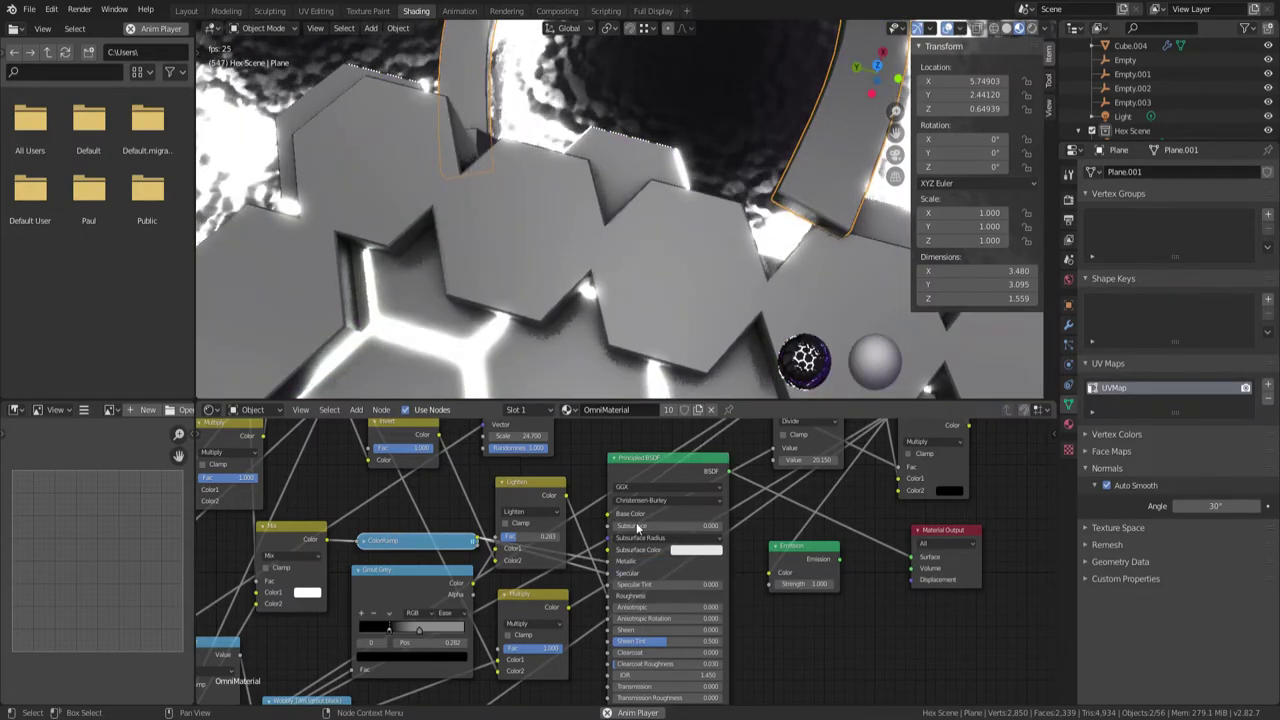
# Shift the Principled BSDF and Lighten nodes slightly to expose the link between Lighten and the Roughness input
pyautogui.moveTo(672, 457); pyautogui.dragTo(676, 458)
pyautogui.keyDown('shift'); pyautogui.click(551, 486); pyautogui.keyUp('shift')
pyautogui.press('g')
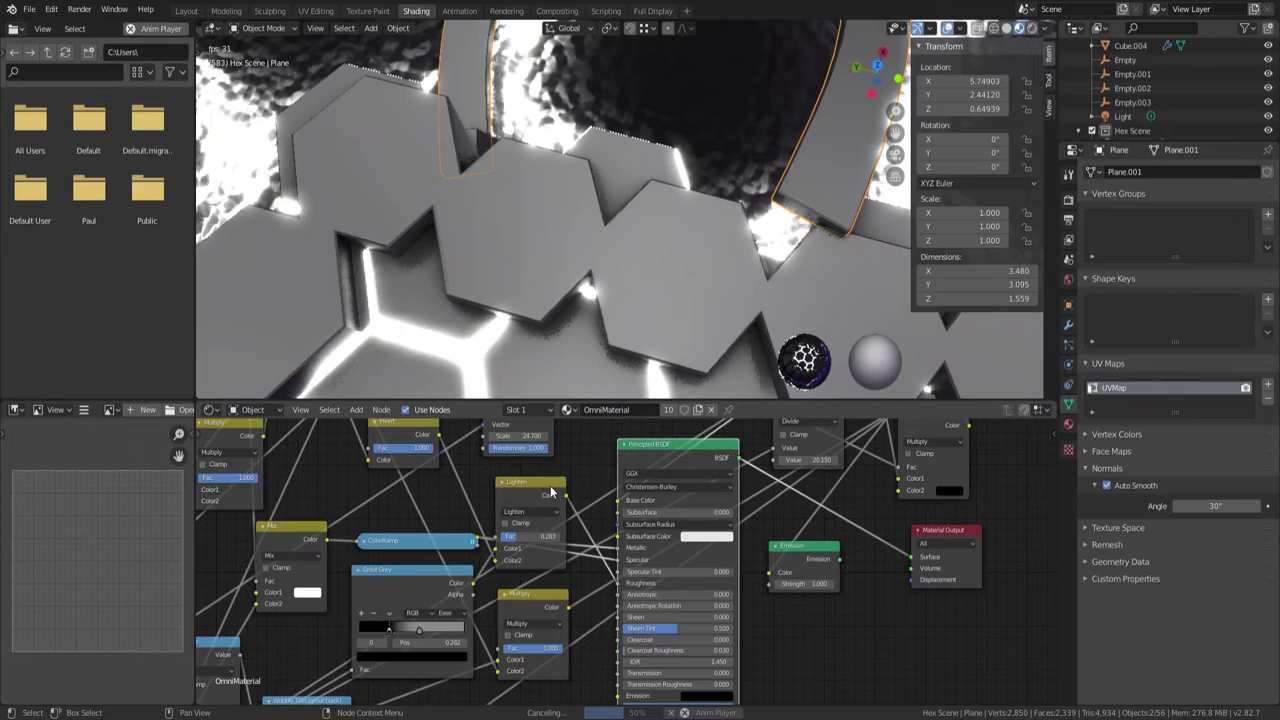
pyautogui.moveTo(563, 479); pyautogui.dragTo(551, 481)
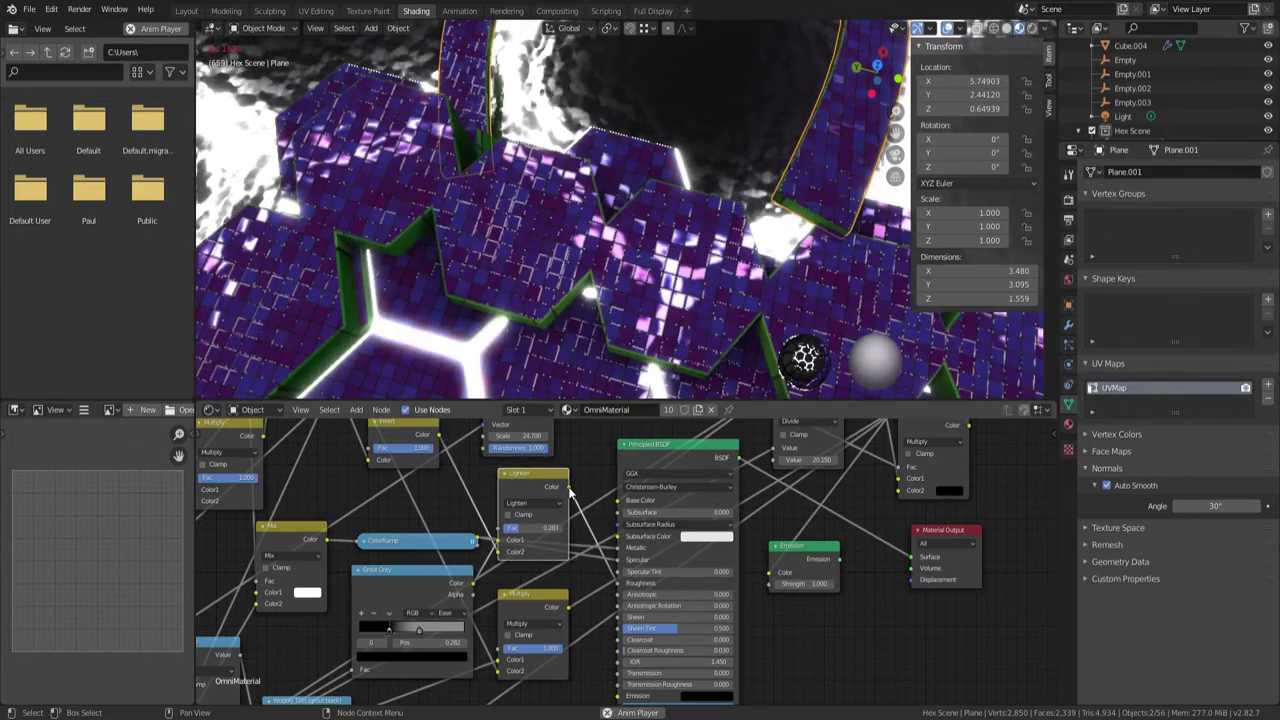
# Route the Lighten node's Color output through Emission to the Material Output and inspect the roughness mask on the hexagons and walkway
pyautogui.moveTo(569, 488); pyautogui.dragTo(769, 572)
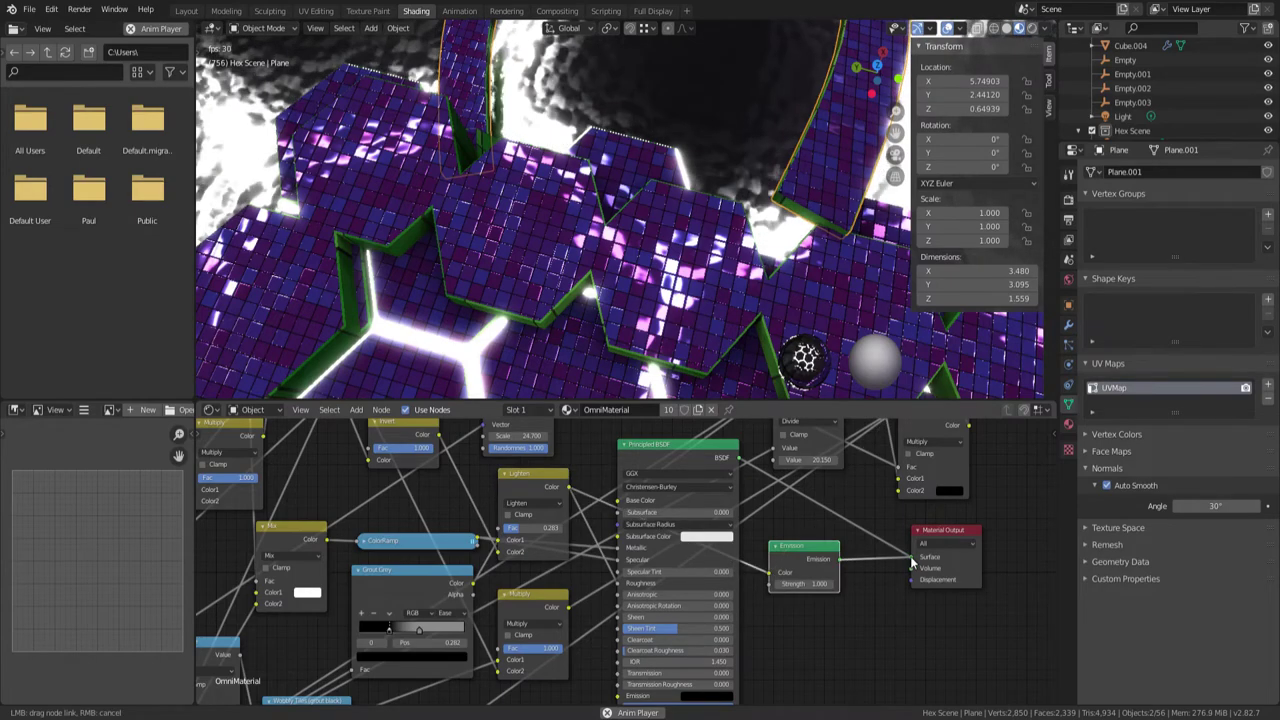
pyautogui.moveTo(682, 285); pyautogui.dragTo(621, 181, button='middle')
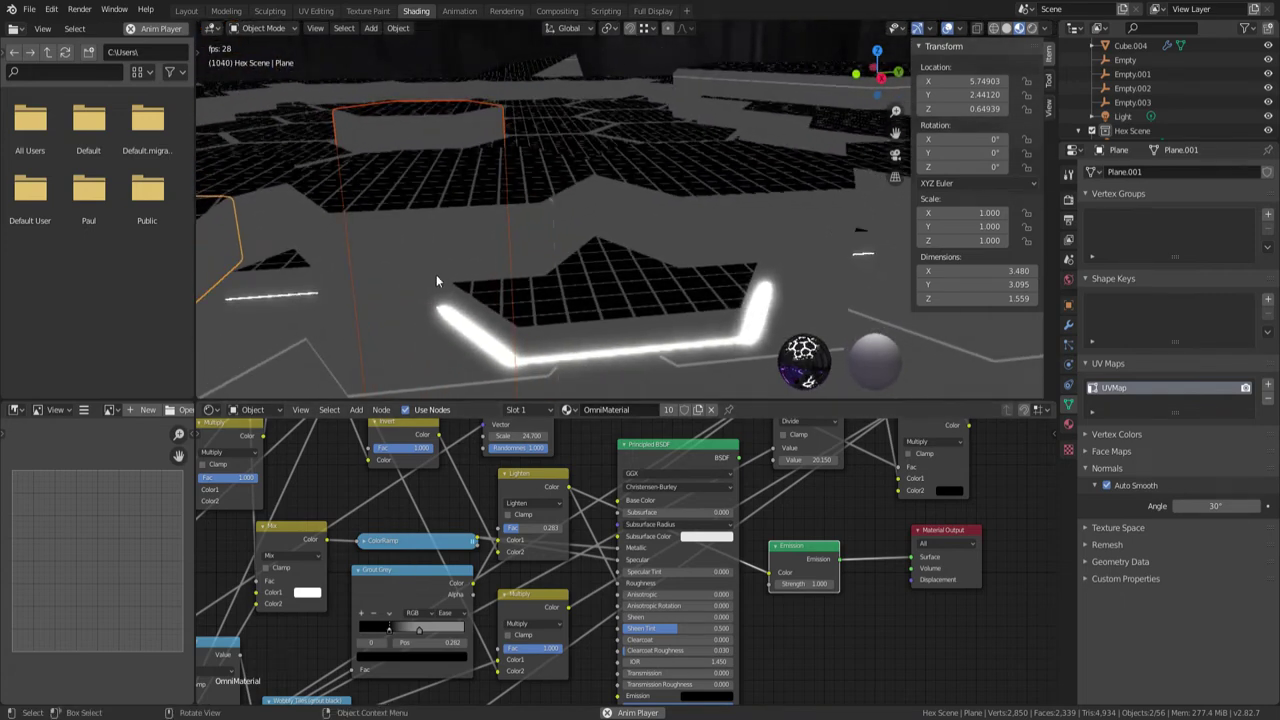
pyautogui.moveTo(748, 197); pyautogui.dragTo(520, 263, button='middle')
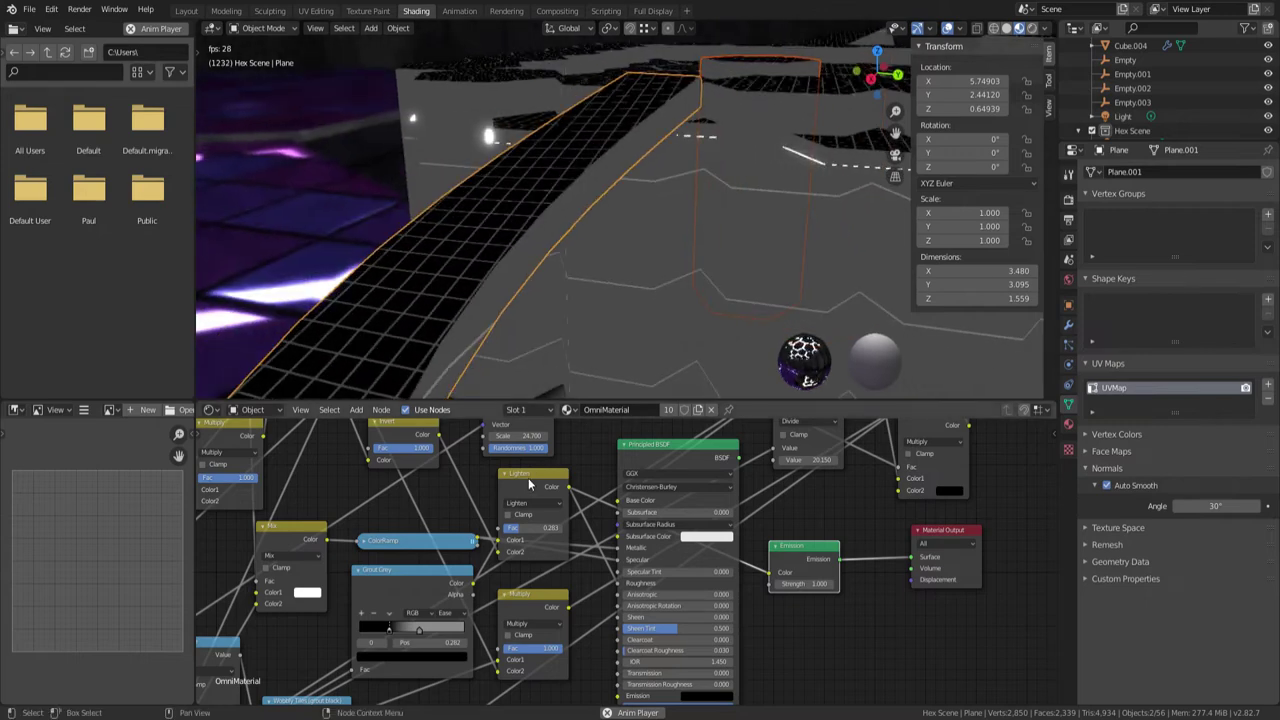
# Connect the Grout Grey ramp's Color output to the Emission shader to preview the grout lines alone
pyautogui.moveTo(460, 474); pyautogui.dragTo(640, 632, button='middle')
pyautogui.scroll(-2, 640, 632)
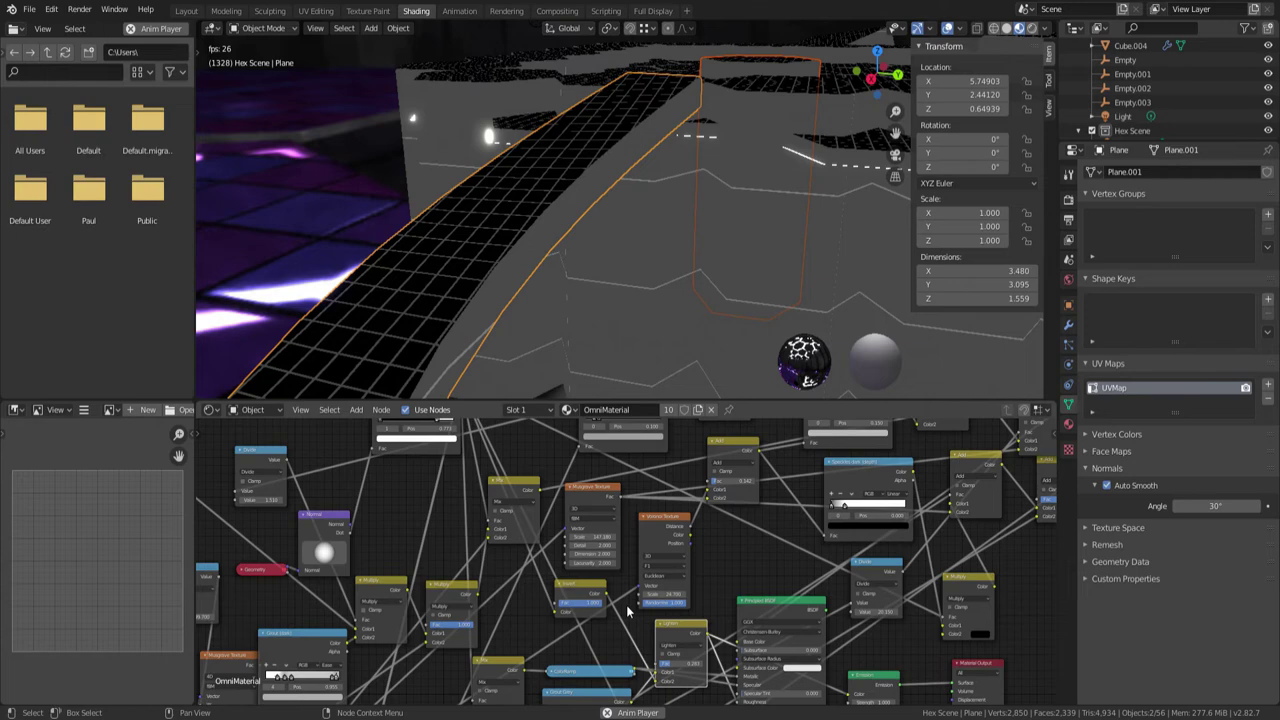
pyautogui.scroll(-2, 628, 611)
pyautogui.scroll(4, 636, 617)
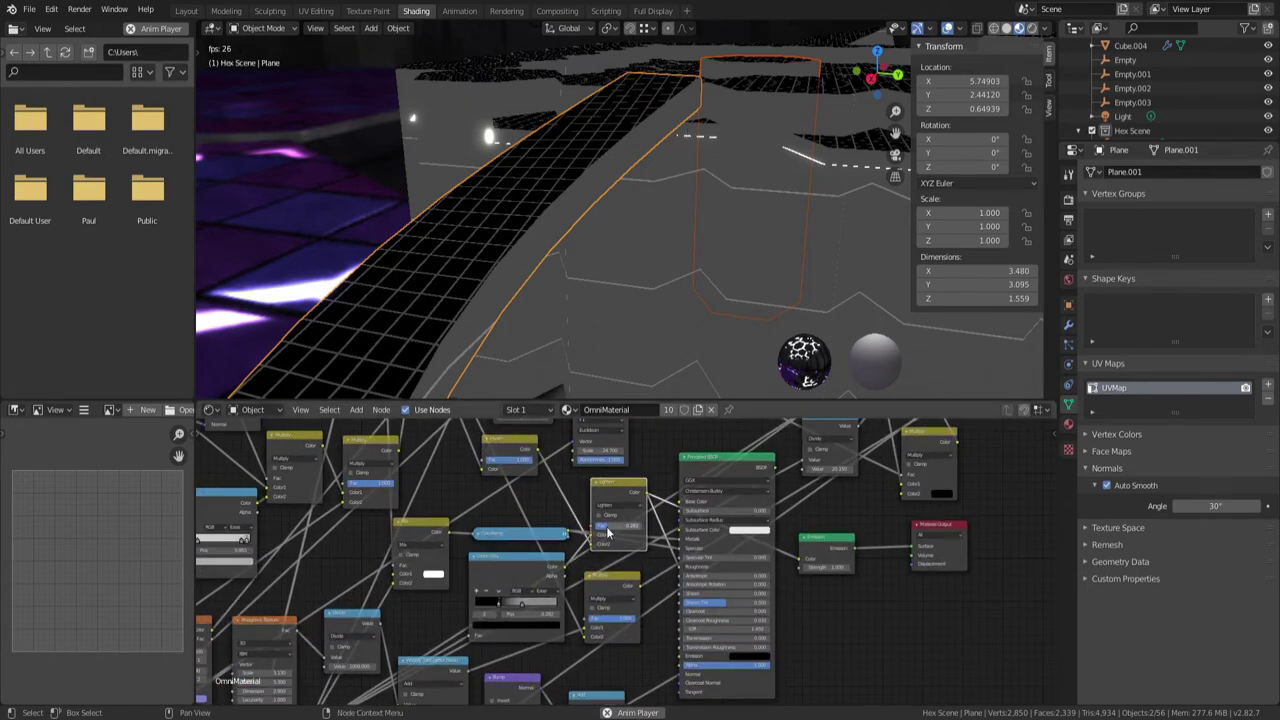
pyautogui.scroll(2, 600, 537)
pyautogui.moveTo(491, 567); pyautogui.dragTo(477, 566)
pyautogui.moveTo(555, 577); pyautogui.dragTo(487, 591, button='middle')
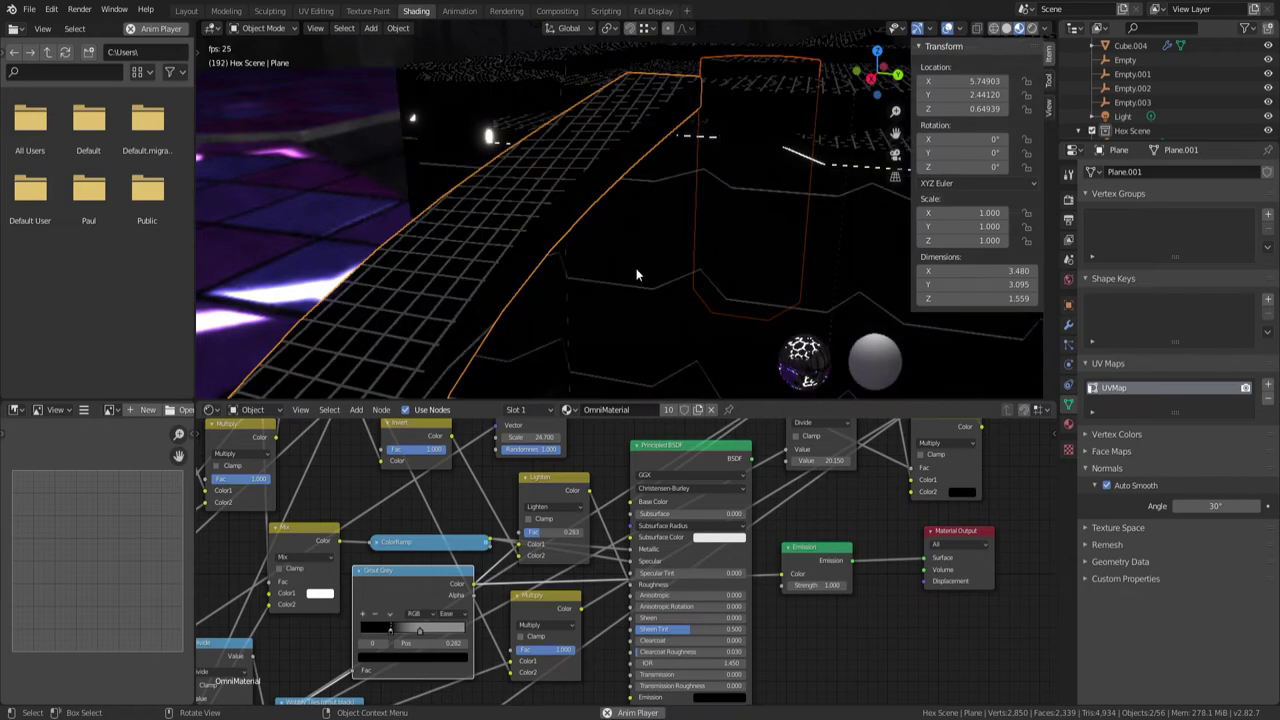
# Shift the Grout Grey ramp and the Grout Light mix node slightly to trace the grout links between them
pyautogui.scroll(-3, 551, 521)
pyautogui.moveTo(551, 521); pyautogui.dragTo(565, 513)
pyautogui.scroll(-2, 565, 513)
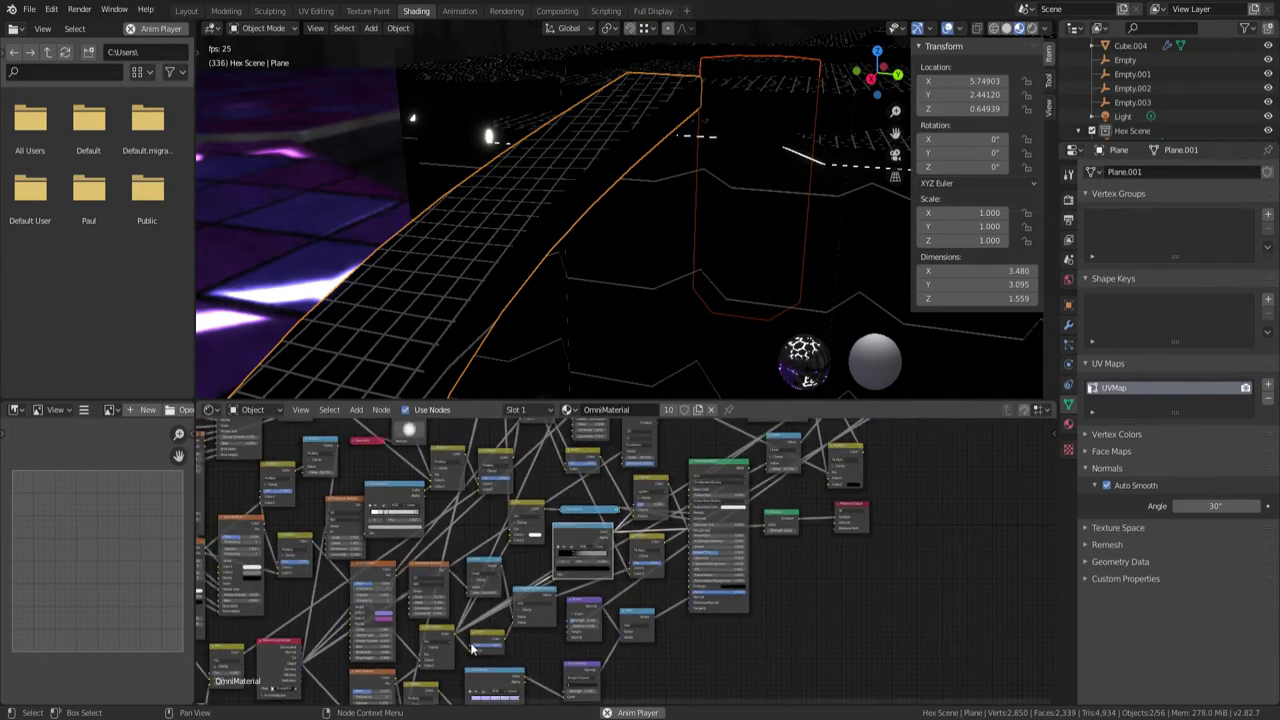
pyautogui.scroll(3, 472, 648)
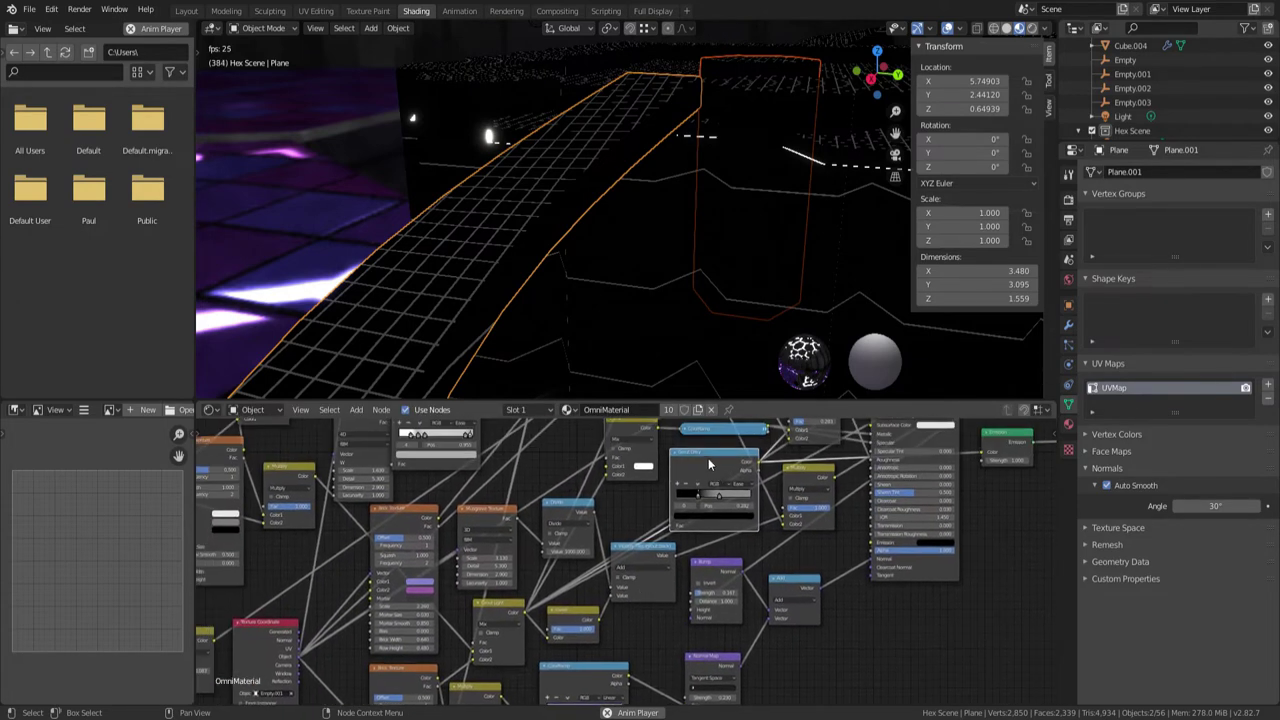
pyautogui.moveTo(709, 457)
pyautogui.mouseDown()
pyautogui.moveTo(737, 501)
pyautogui.moveTo(707, 471)
pyautogui.mouseUp()
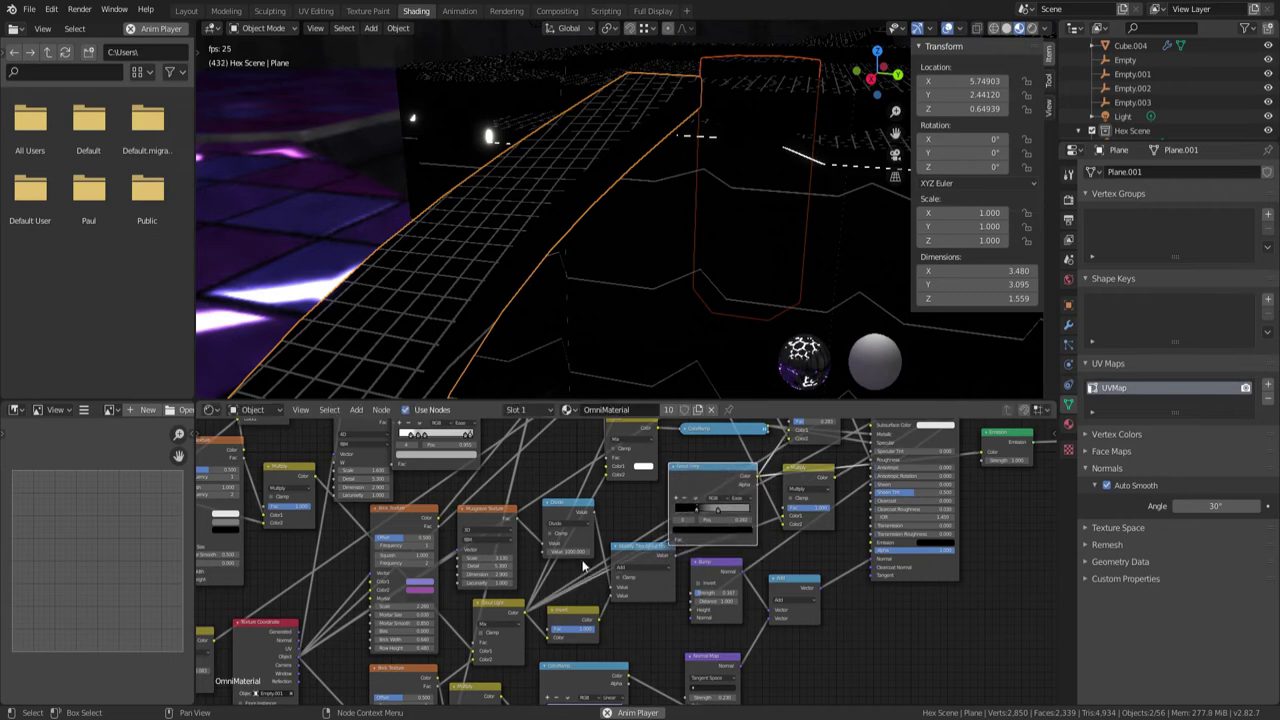
pyautogui.moveTo(499, 608)
pyautogui.mouseDown()
pyautogui.moveTo(482, 617)
pyautogui.moveTo(506, 612)
pyautogui.mouseUp()
# Preview the Color outputs of the two Multiply nodes beside the Brick Textures through the Emission shader in turn
pyautogui.moveTo(339, 527); pyautogui.dragTo(304, 548, button='middle')
pyautogui.scroll(-2, 300, 552)
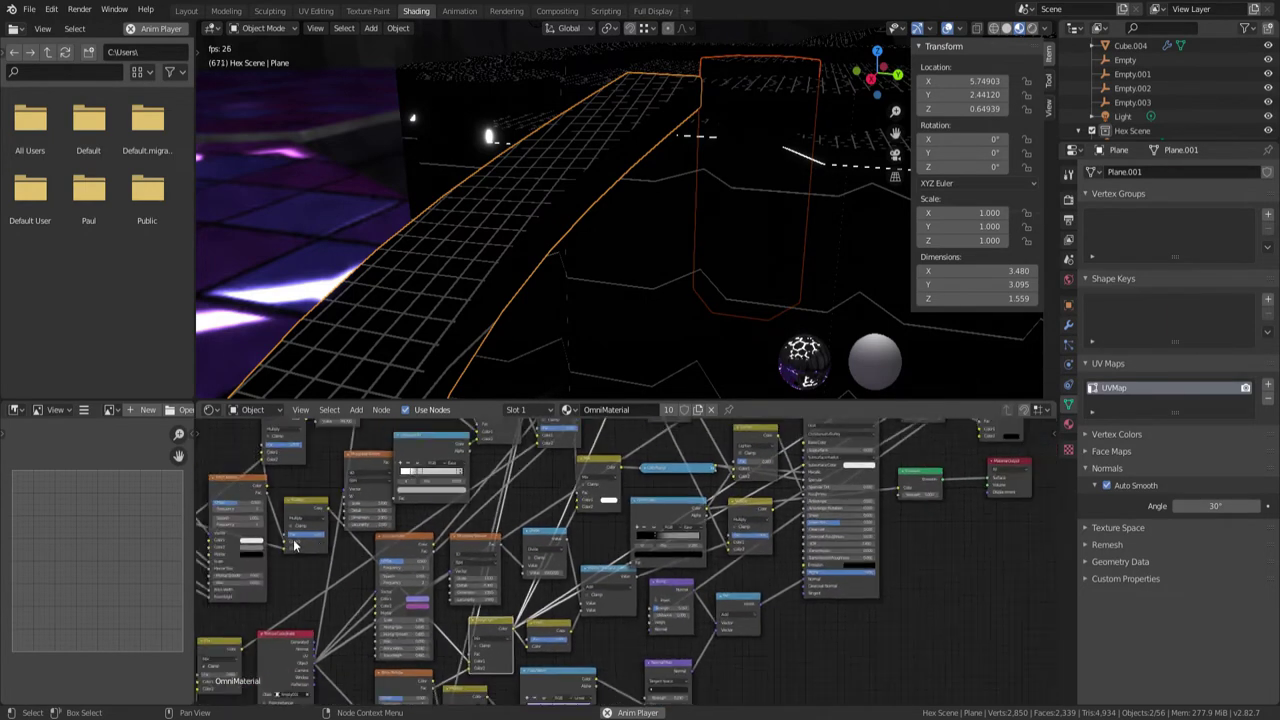
pyautogui.moveTo(600, 508); pyautogui.dragTo(405, 626, button='middle')
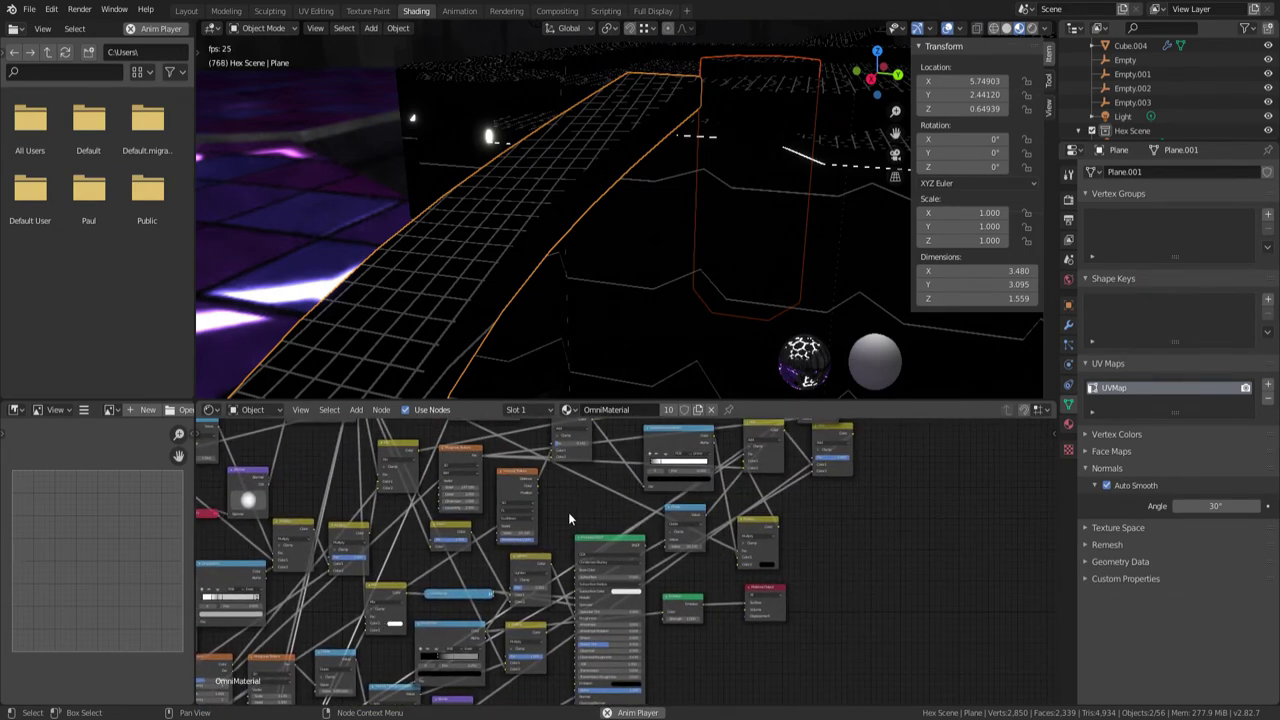
pyautogui.moveTo(396, 556); pyautogui.dragTo(625, 497, button='middle')
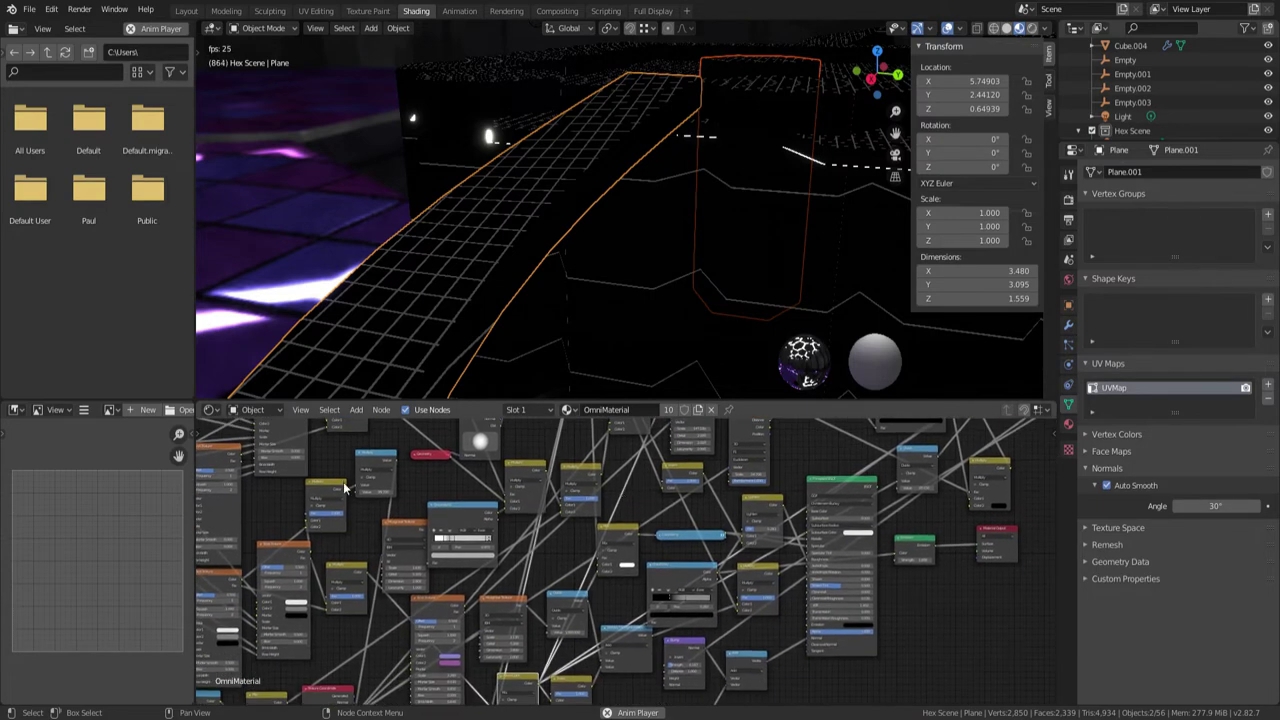
pyautogui.moveTo(347, 493)
pyautogui.mouseDown()
pyautogui.moveTo(600, 556)
pyautogui.moveTo(851, 570)
pyautogui.moveTo(897, 556)
pyautogui.mouseUp()
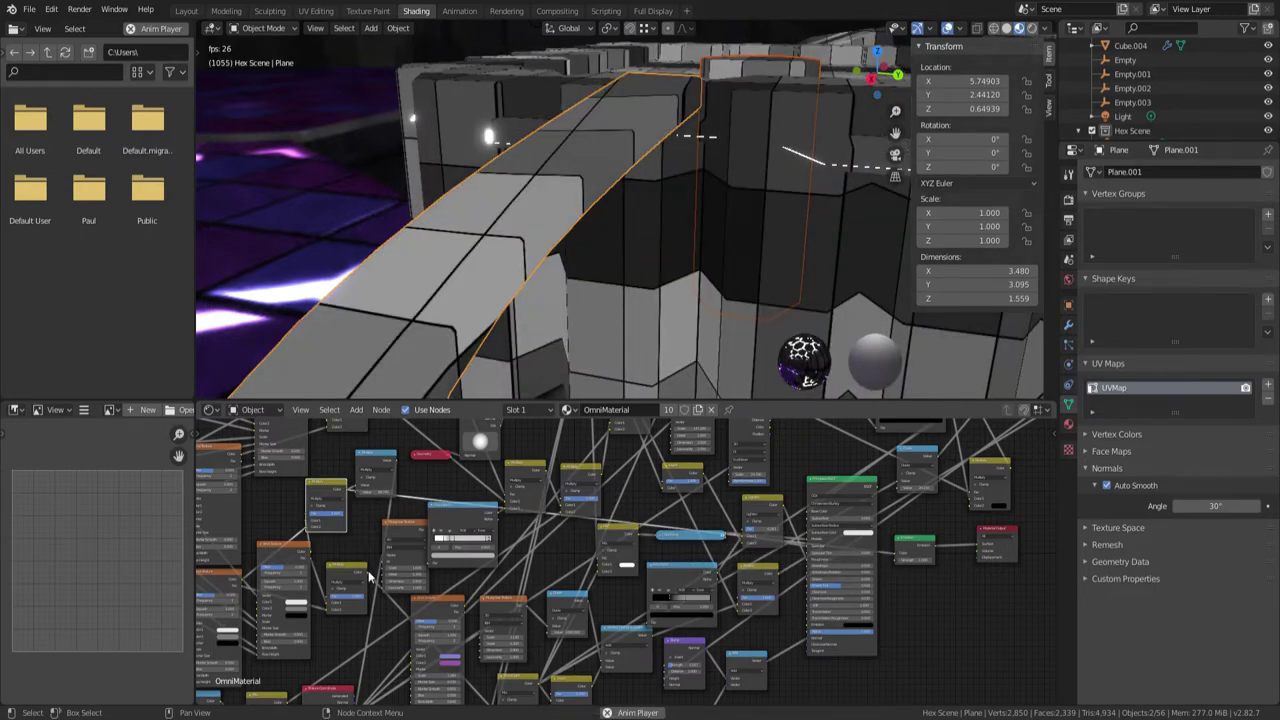
pyautogui.moveTo(370, 572); pyautogui.dragTo(896, 558)
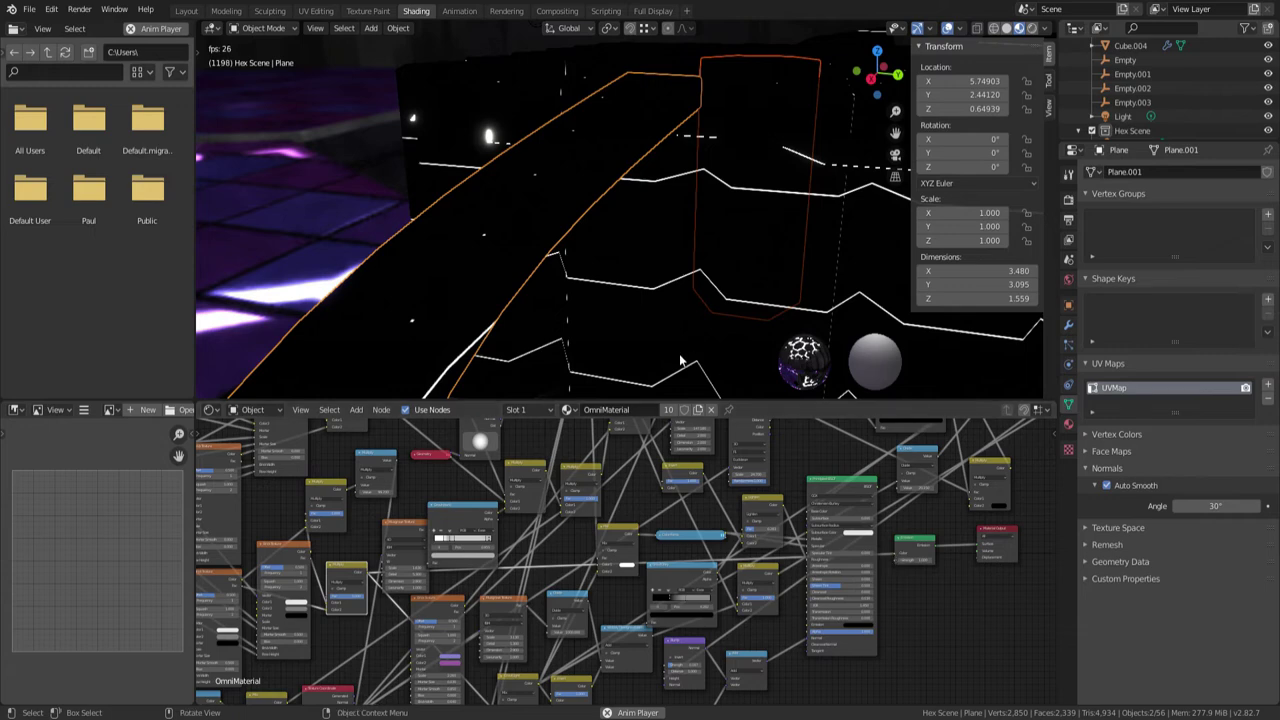
# Set the blending mode of the lower brick-pattern Multiply node to Add
pyautogui.scroll(5, 352, 557)
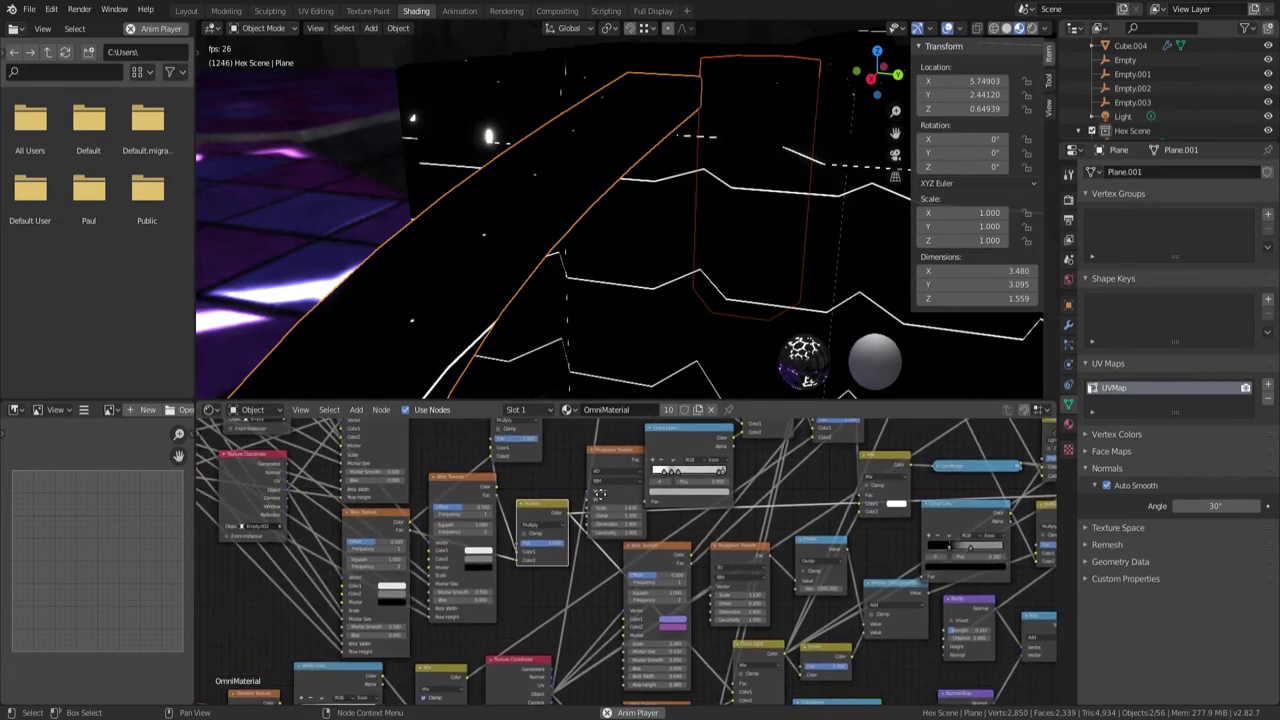
pyautogui.moveTo(622, 460)
pyautogui.mouseDown()
pyautogui.moveTo(677, 499)
pyautogui.moveTo(637, 463)
pyautogui.mouseUp()
pyautogui.moveTo(650, 580)
pyautogui.mouseDown()
pyautogui.moveTo(672, 560)
pyautogui.moveTo(649, 560)
pyautogui.mouseUp()
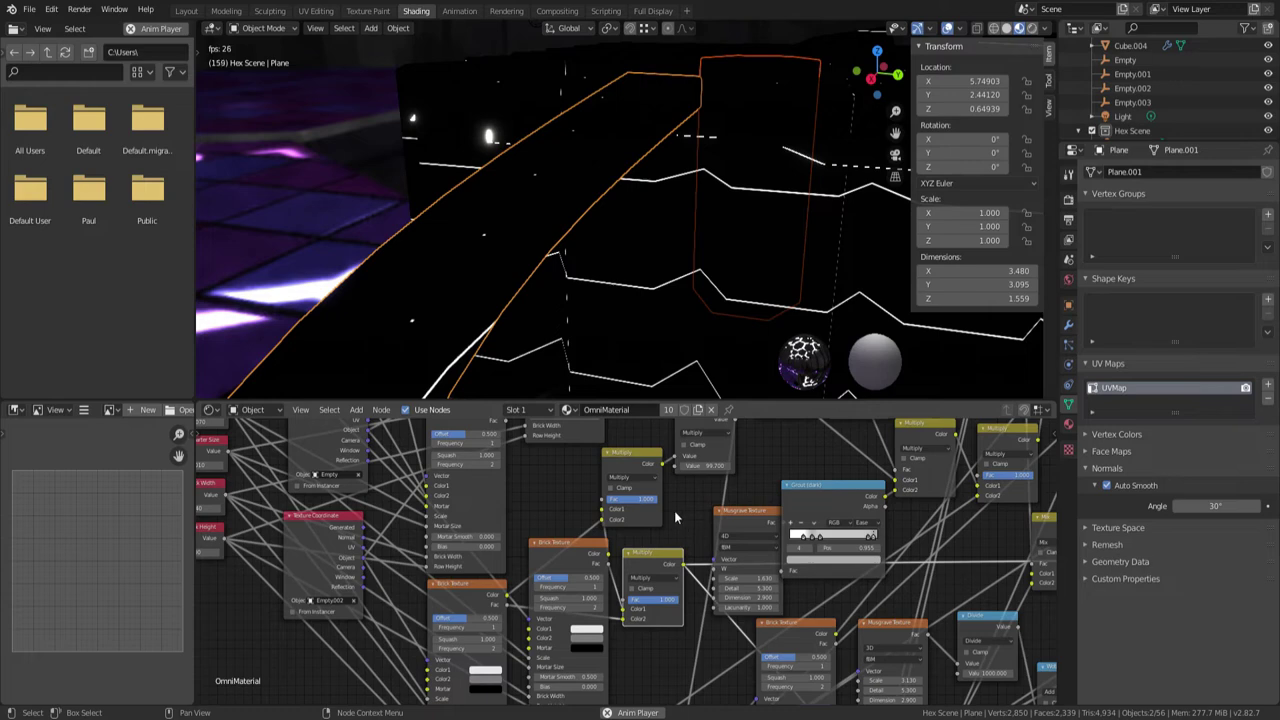
pyautogui.click(638, 580)
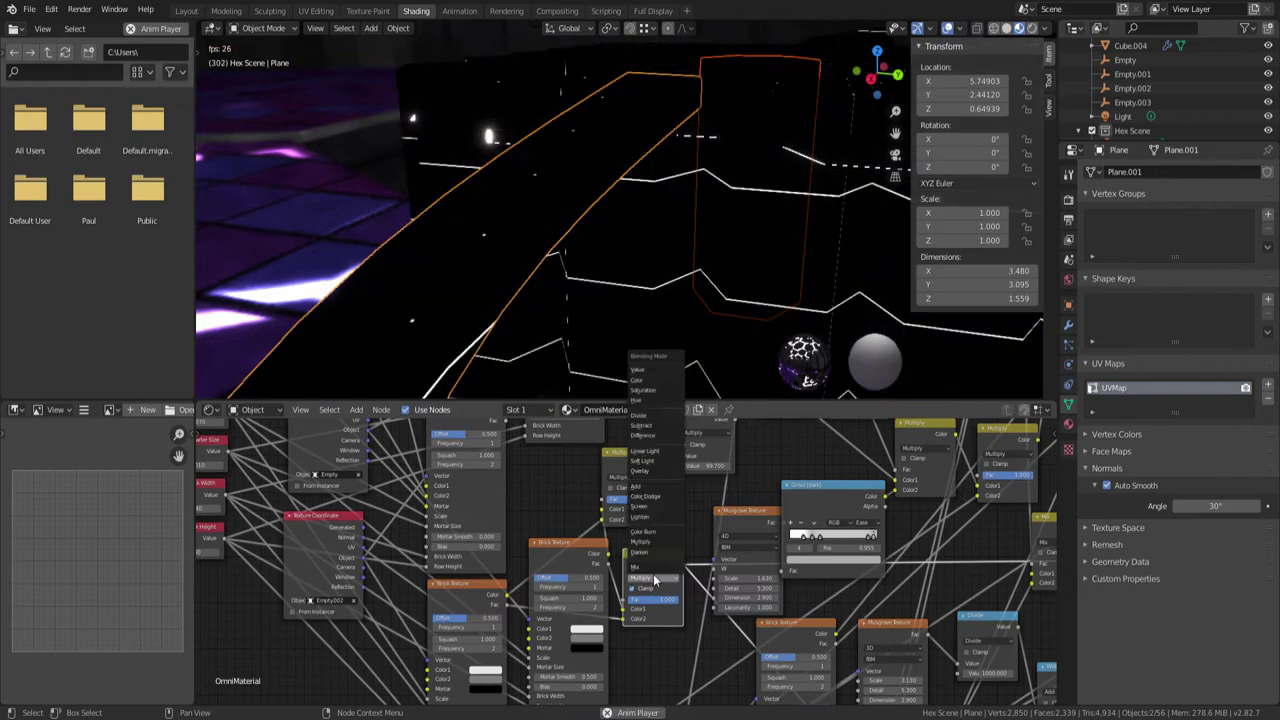
pyautogui.click(647, 488)
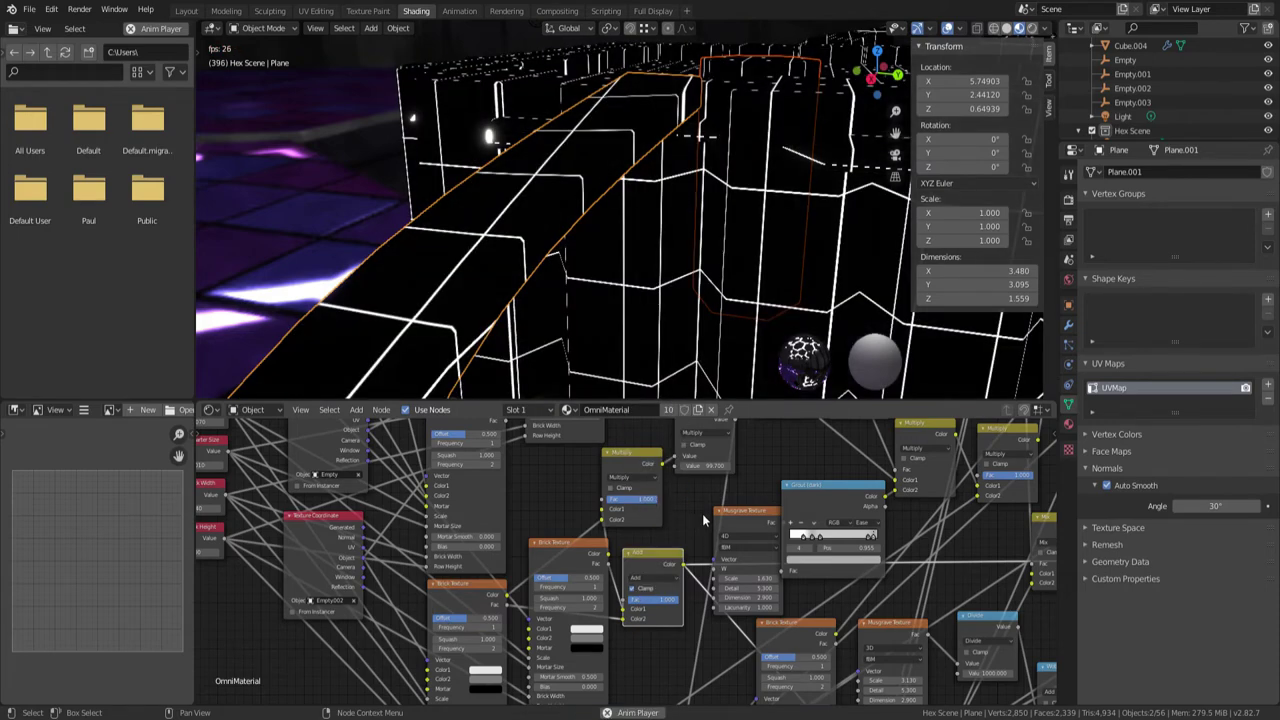
# Connect the Grout Light node's Color output to the Emission shader to preview the combined grout lines
pyautogui.scroll(-5, 706, 523)
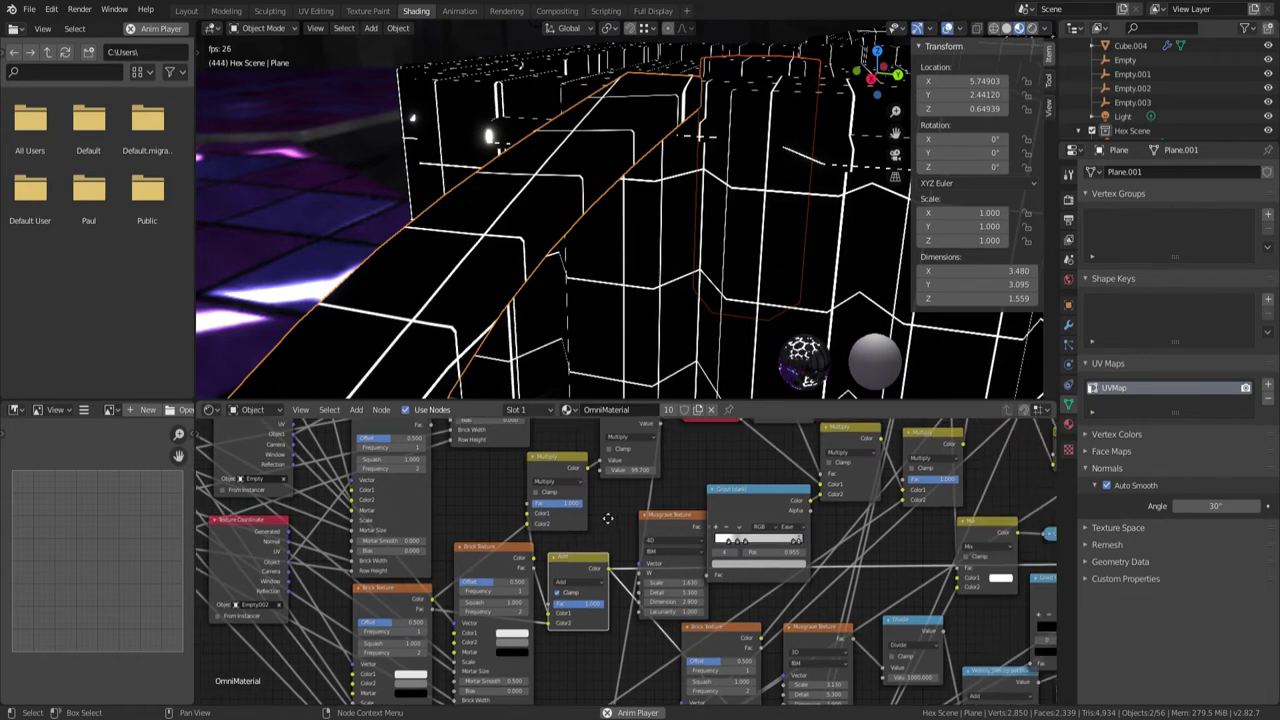
pyautogui.moveTo(646, 488); pyautogui.dragTo(482, 535, button='middle')
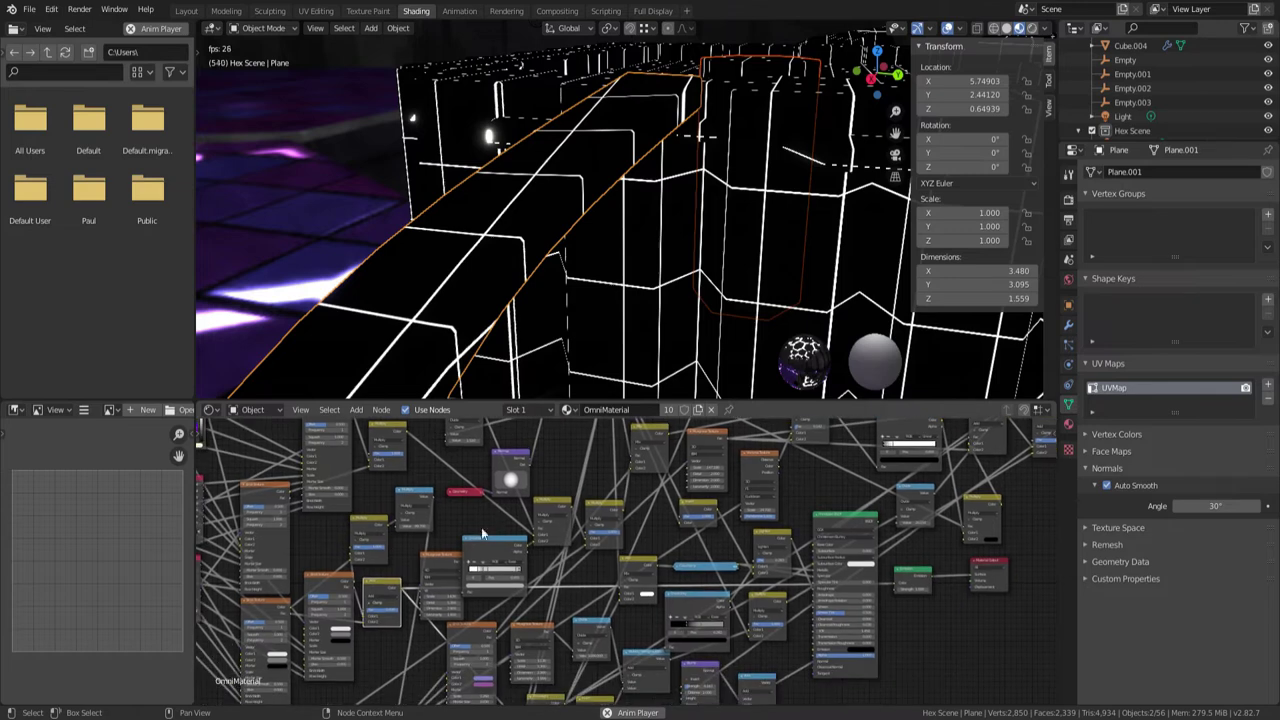
pyautogui.scroll(4, 594, 608)
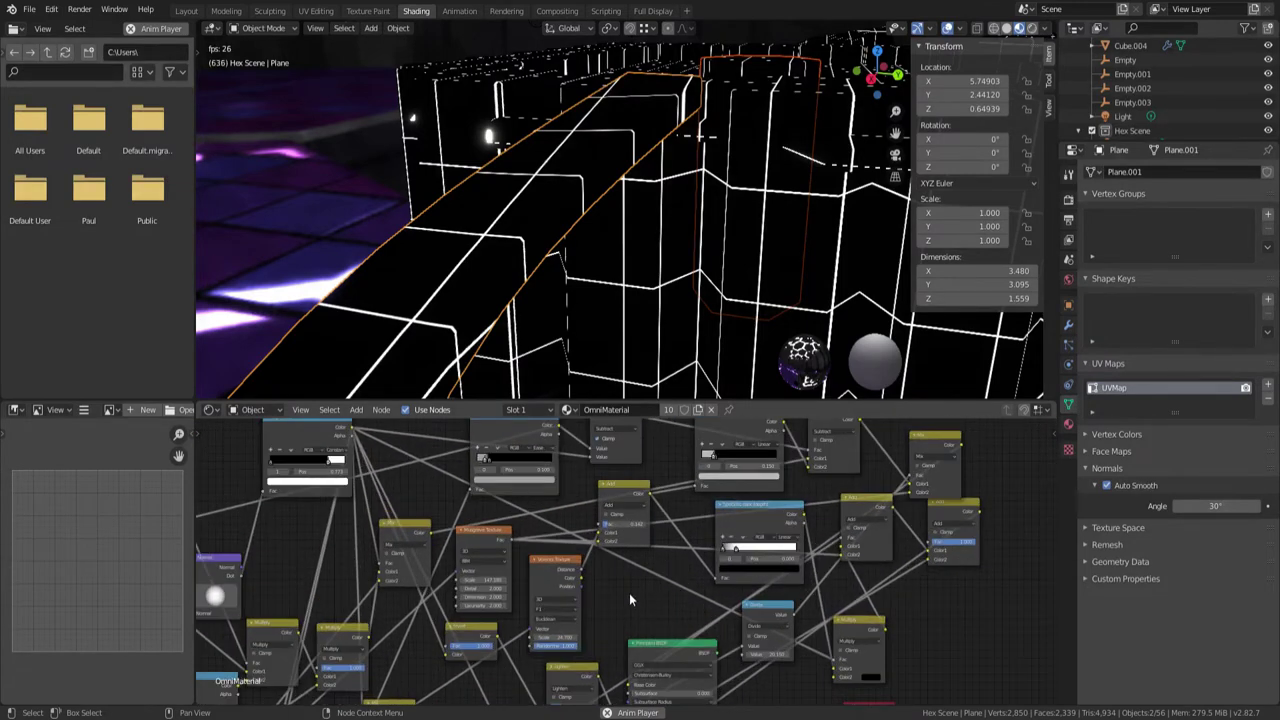
pyautogui.moveTo(629, 593); pyautogui.dragTo(632, 560, button='middle')
pyautogui.moveTo(798, 521); pyautogui.dragTo(689, 576, button='middle')
pyautogui.moveTo(489, 641); pyautogui.dragTo(797, 478, button='middle')
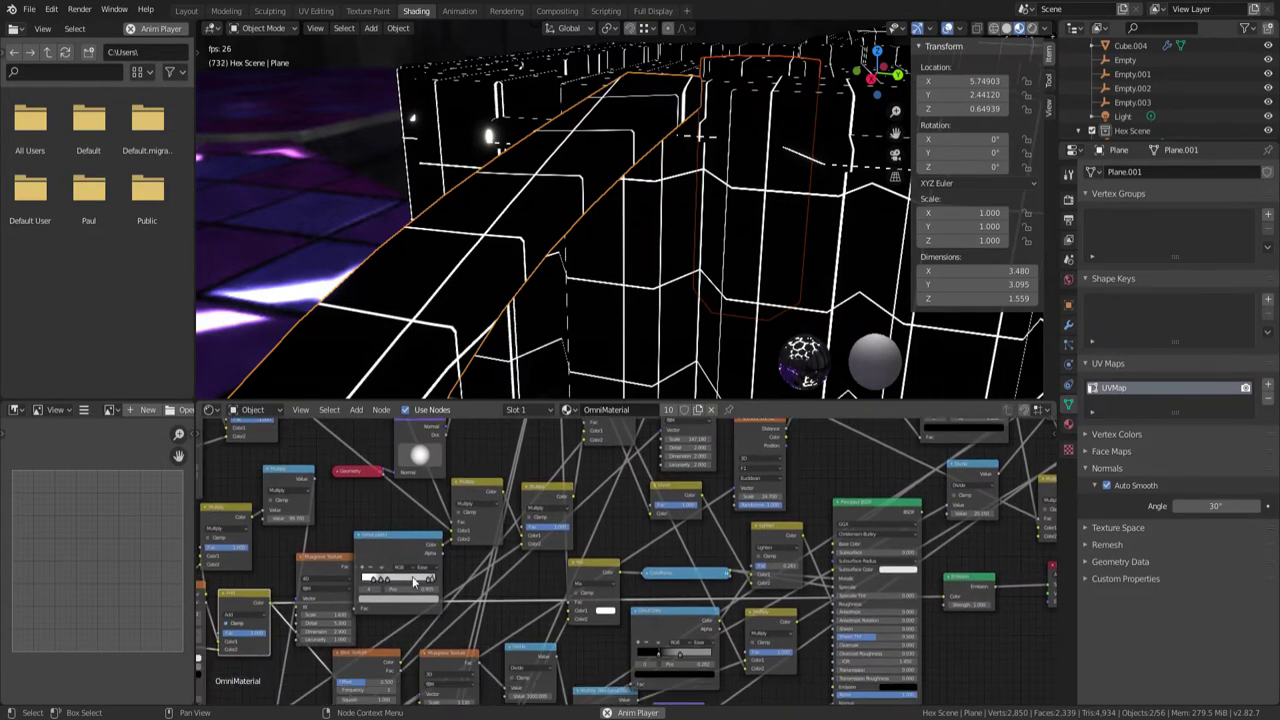
pyautogui.moveTo(503, 597); pyautogui.dragTo(280, 583, button='middle')
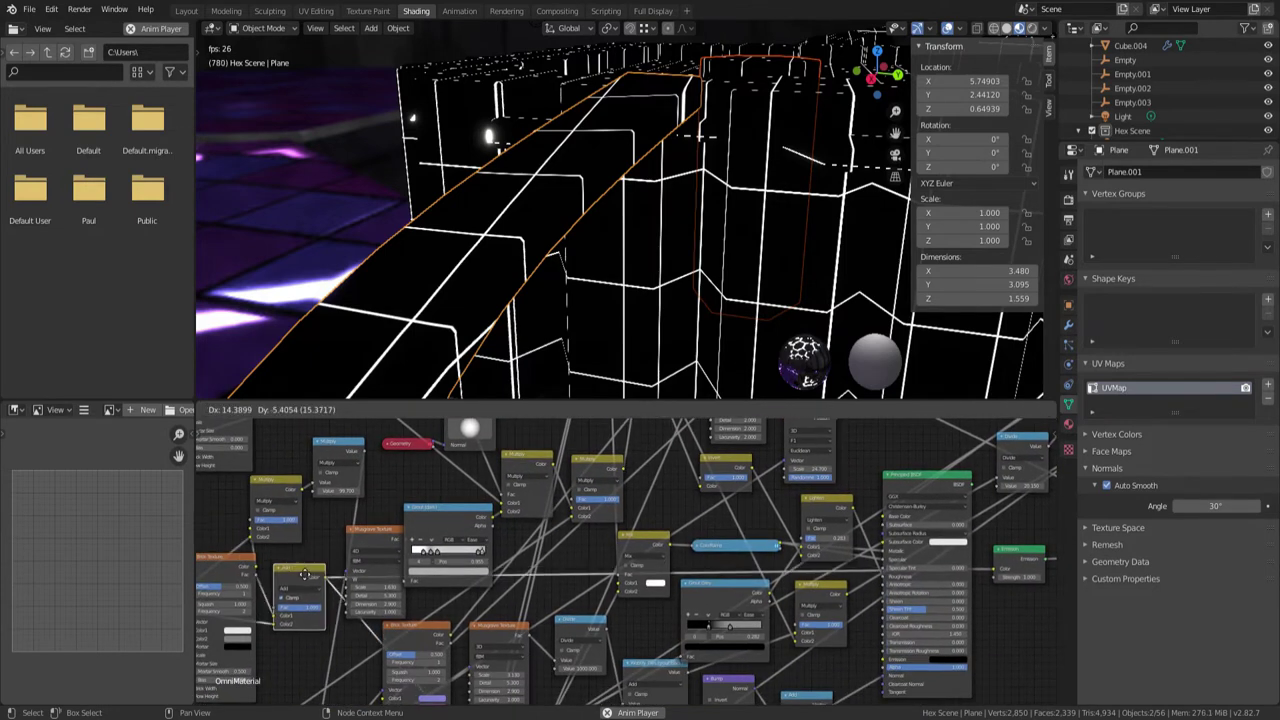
pyautogui.moveTo(574, 600); pyautogui.dragTo(564, 486, button='middle')
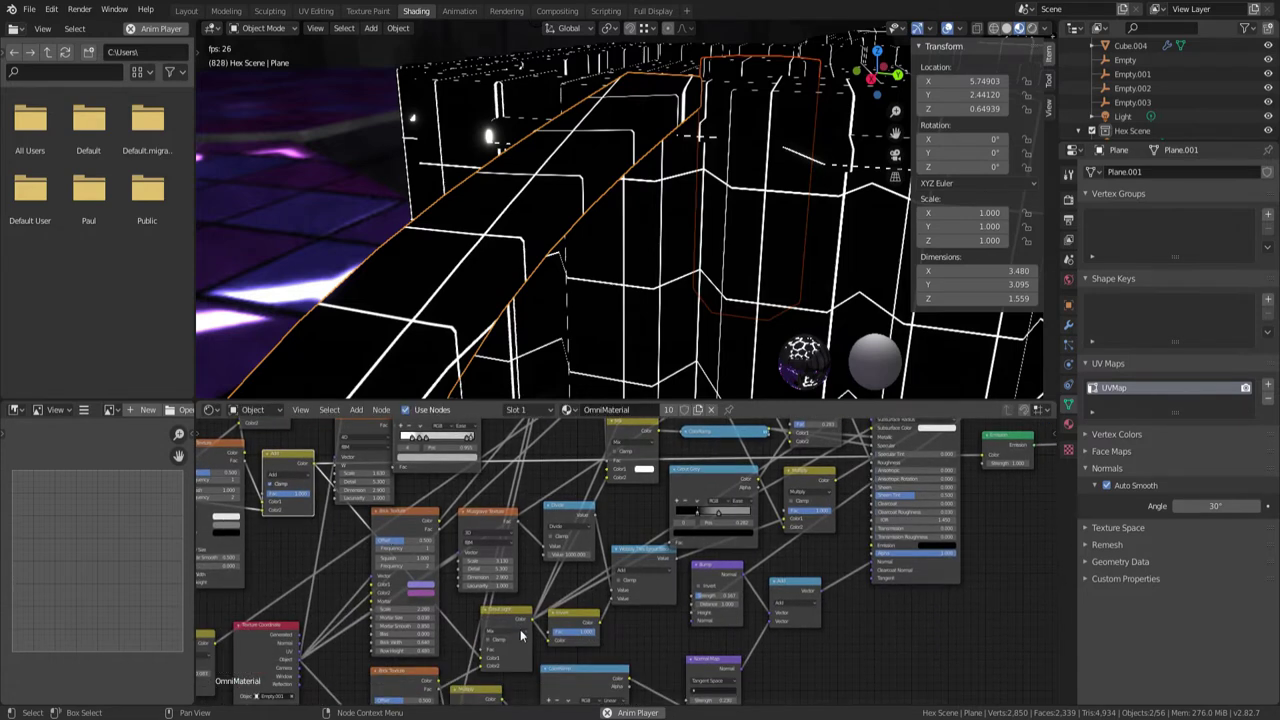
pyautogui.moveTo(533, 626); pyautogui.dragTo(457, 645, button='middle')
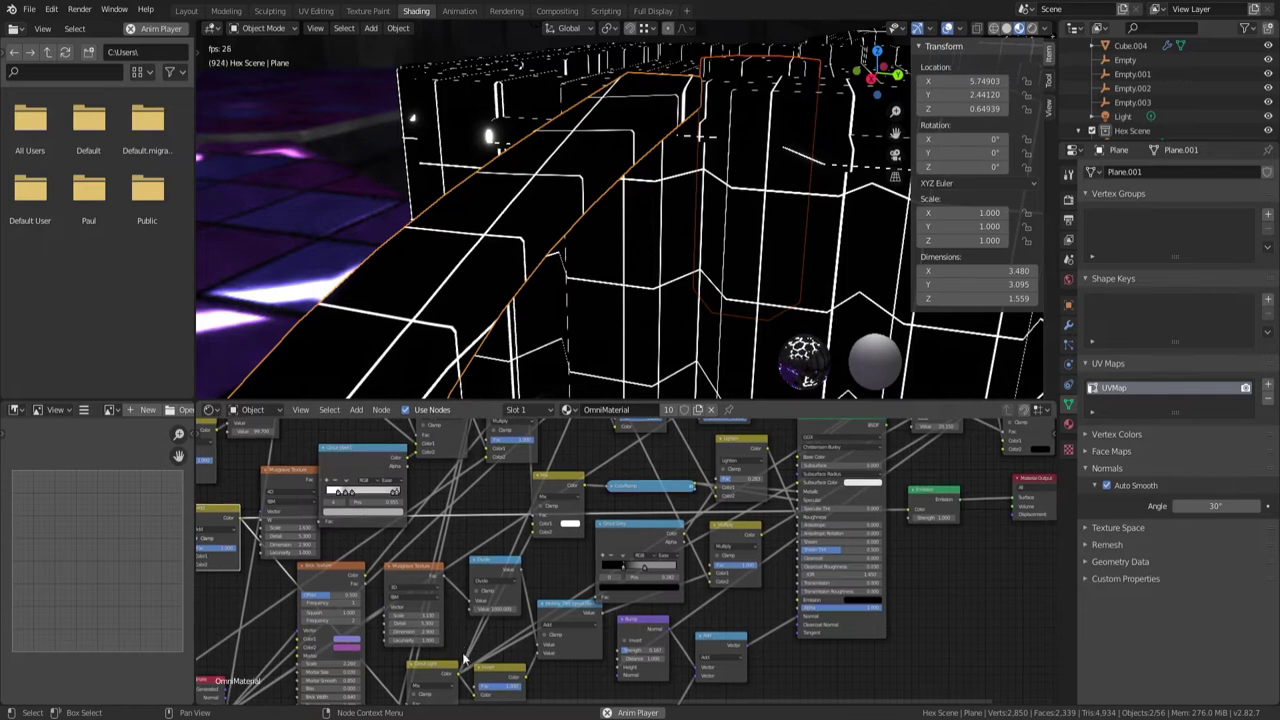
pyautogui.moveTo(460, 677); pyautogui.dragTo(910, 512)
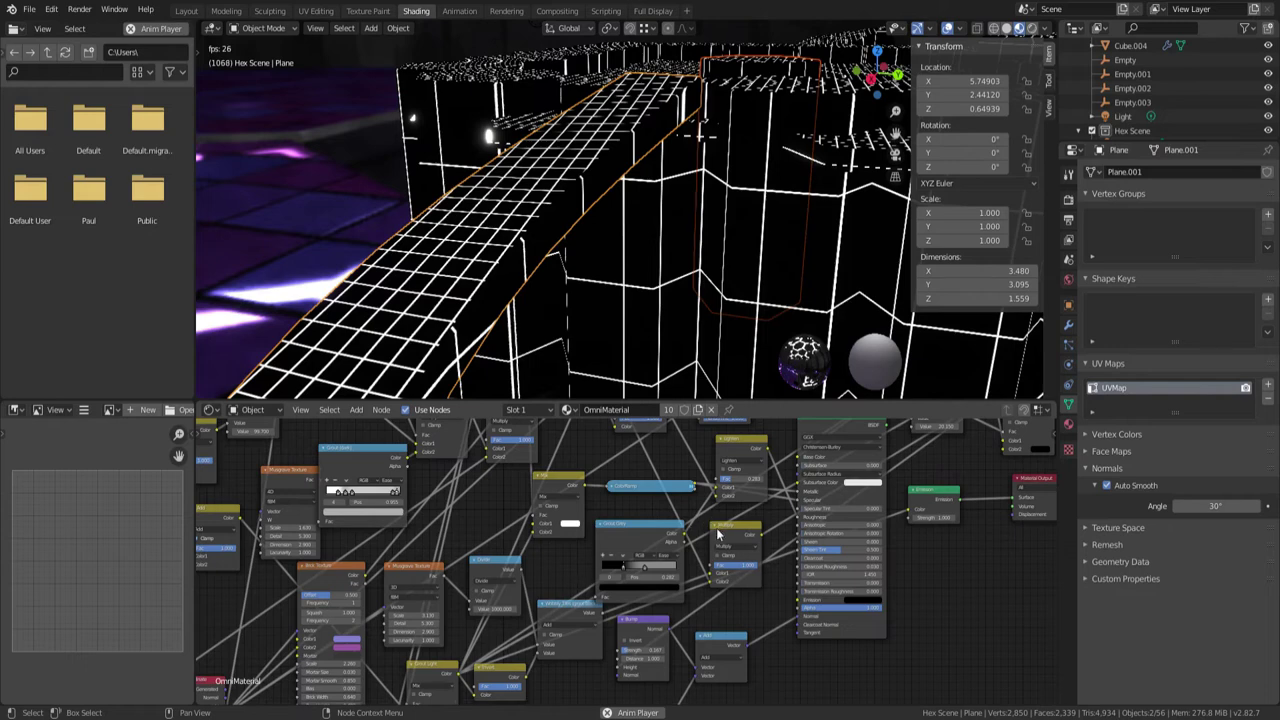
# Connect the Color output of the Mix node before the collapsed ColorRamp to the Emission shader for preview
pyautogui.moveTo(645, 516); pyautogui.dragTo(506, 594, button='middle')
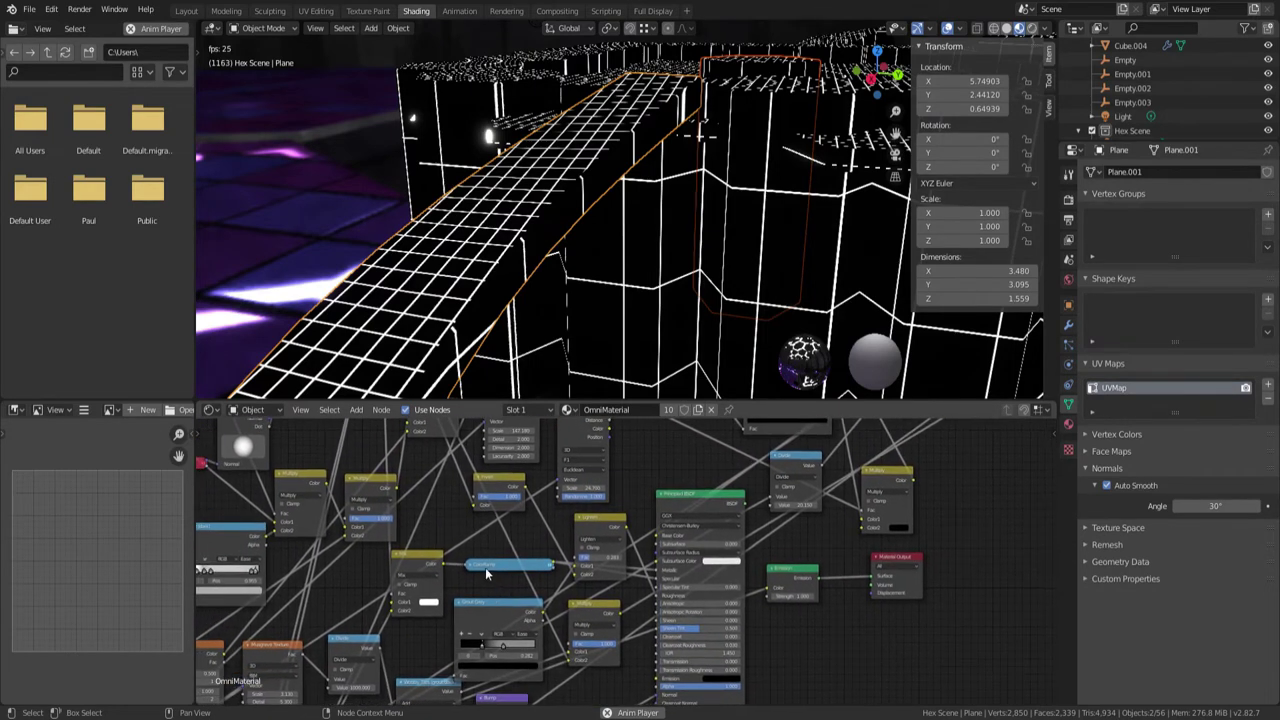
pyautogui.moveTo(432, 640)
pyautogui.mouseDown(button='middle')
pyautogui.moveTo(500, 585)
pyautogui.moveTo(451, 628)
pyautogui.mouseUp(button='middle')
pyautogui.moveTo(466, 557); pyautogui.dragTo(795, 578)
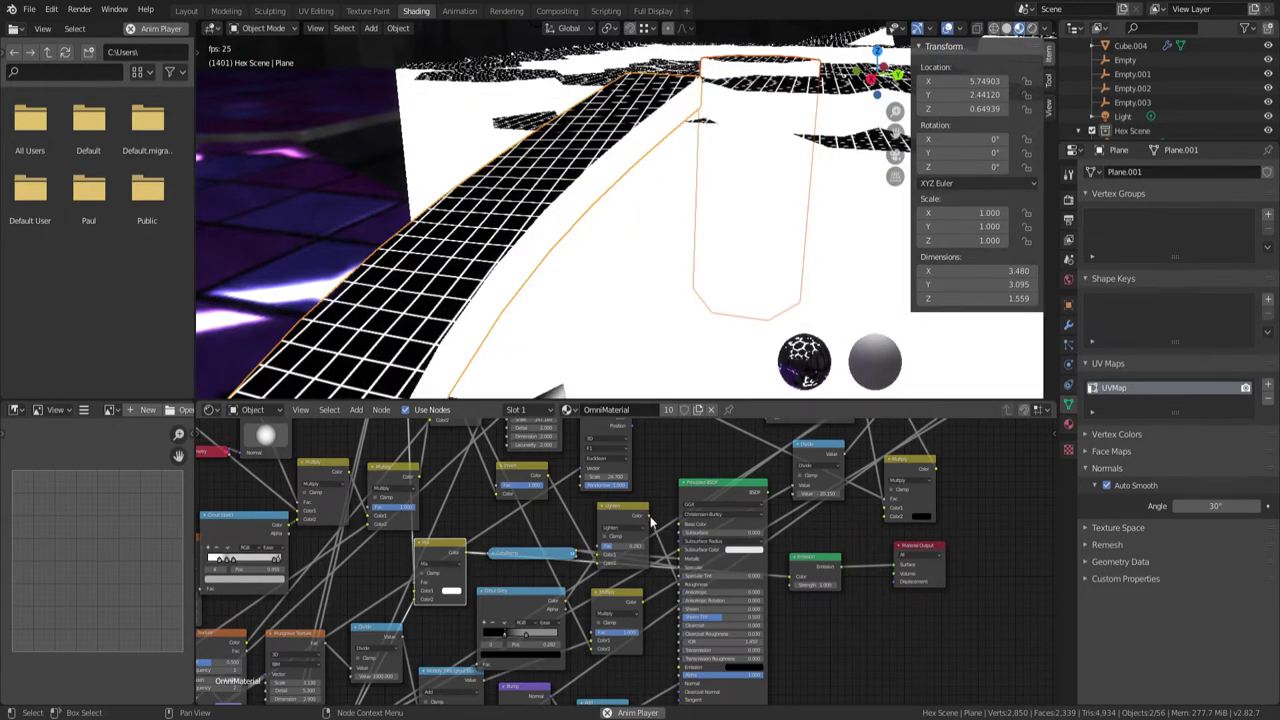
# Route the Lighten node's Color output back into Emission and inspect the roughness mask on the walkway and hexagon sides
pyautogui.moveTo(651, 521); pyautogui.dragTo(791, 583)
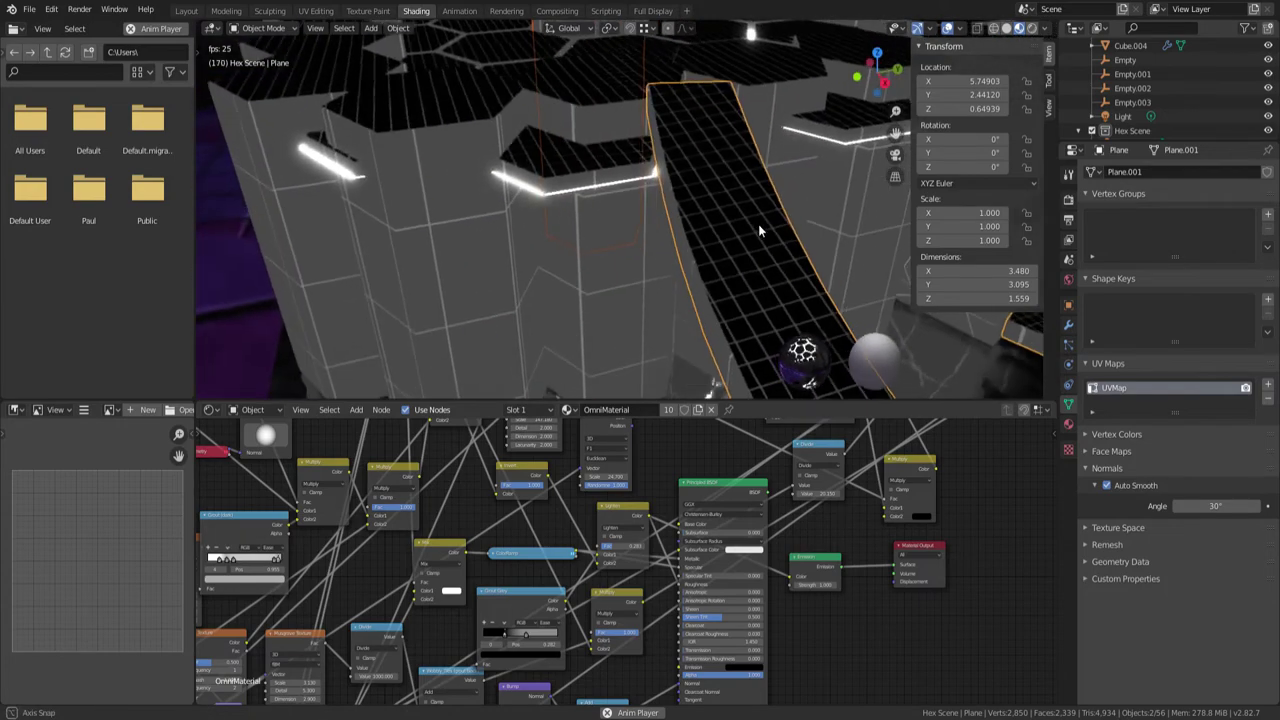
pyautogui.scroll(3, 619, 300)
pyautogui.scroll(-3, 625, 297)
pyautogui.moveTo(626, 297); pyautogui.dragTo(603, 190, button='middle')
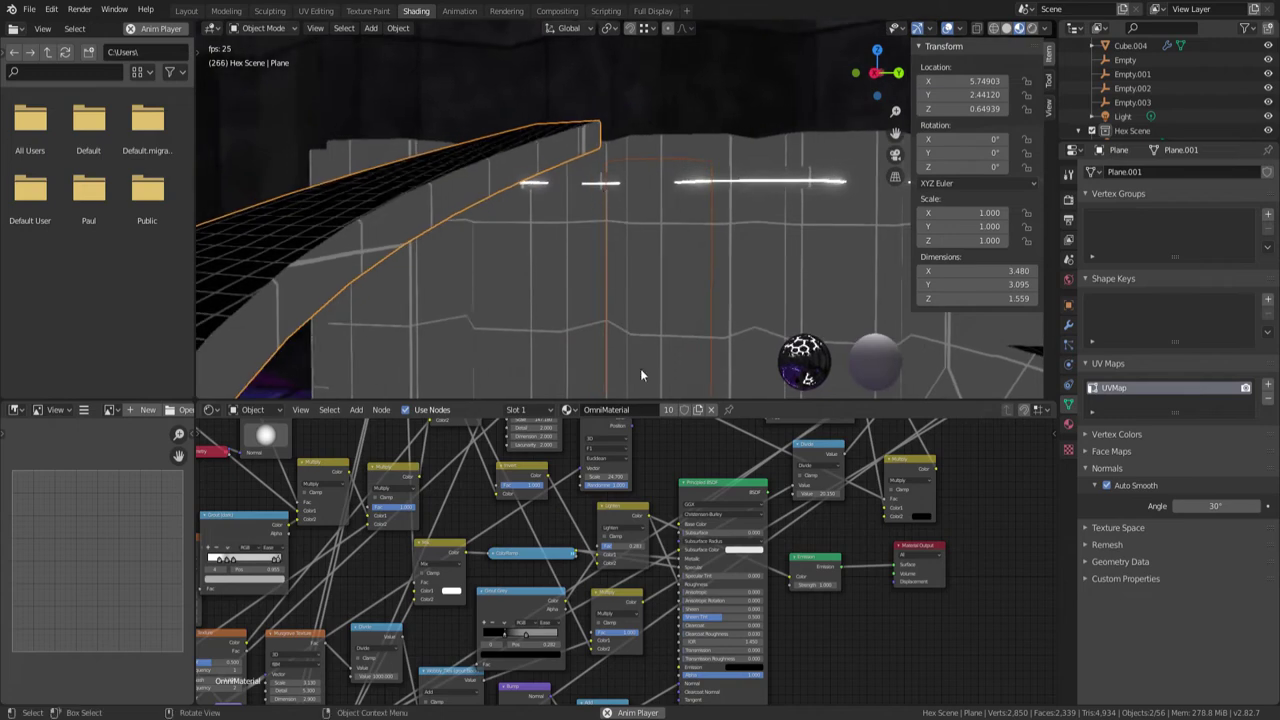
# Examine the links from the Mix, Grout Grey and Bump nodes to the Principled BSDF, nudging nodes to expose connections
pyautogui.moveTo(556, 535); pyautogui.dragTo(672, 459, button='middle')
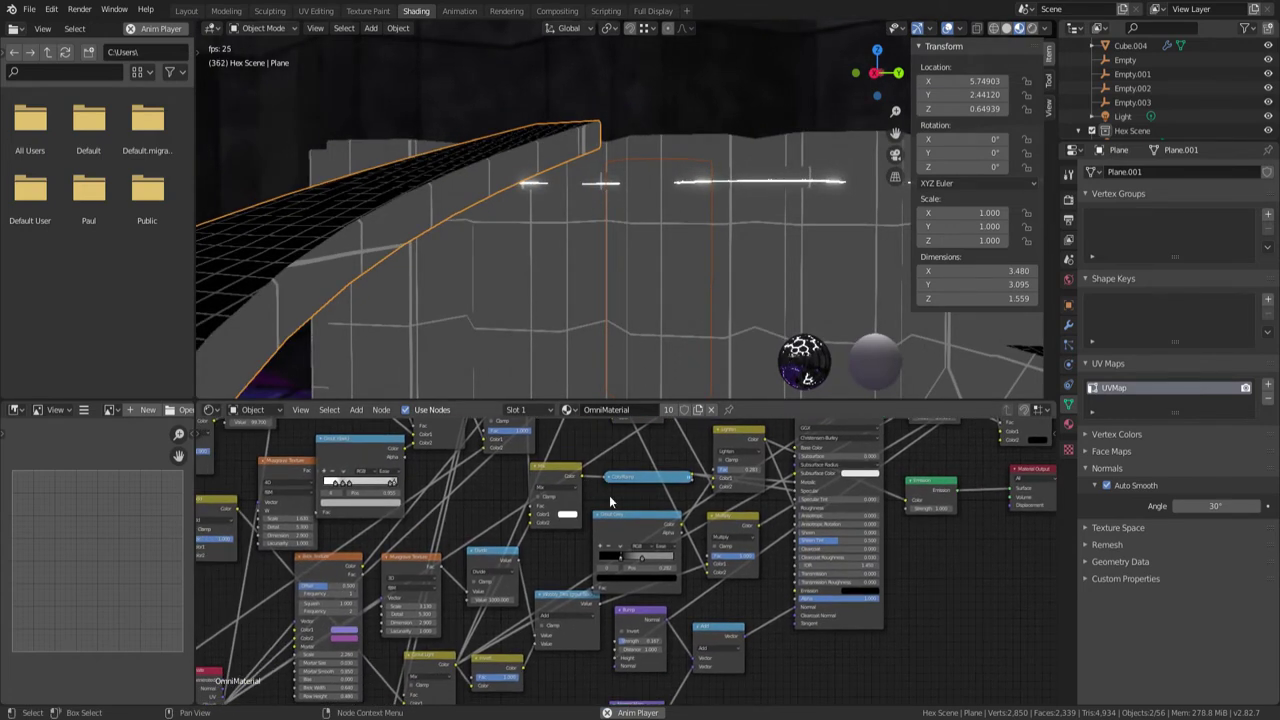
pyautogui.moveTo(608, 489); pyautogui.dragTo(530, 487, button='middle')
pyautogui.moveTo(518, 473); pyautogui.dragTo(517, 476)
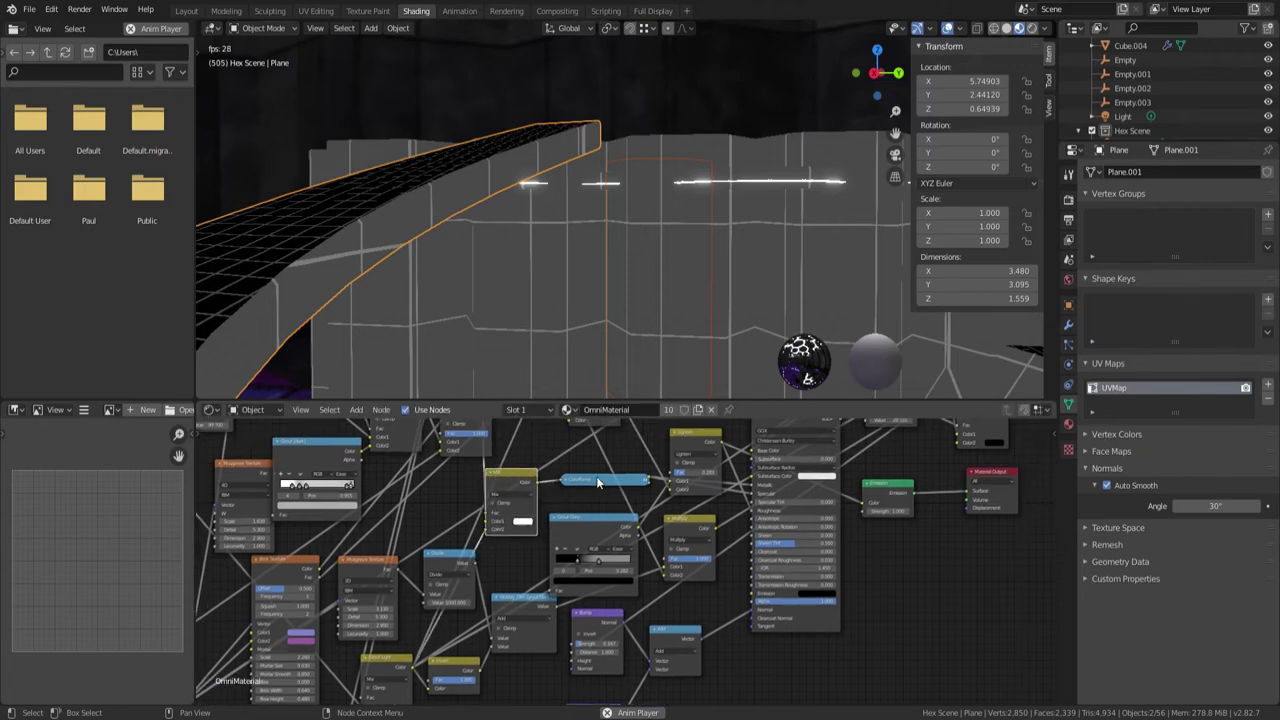
pyautogui.scroll(3, 760, 500)
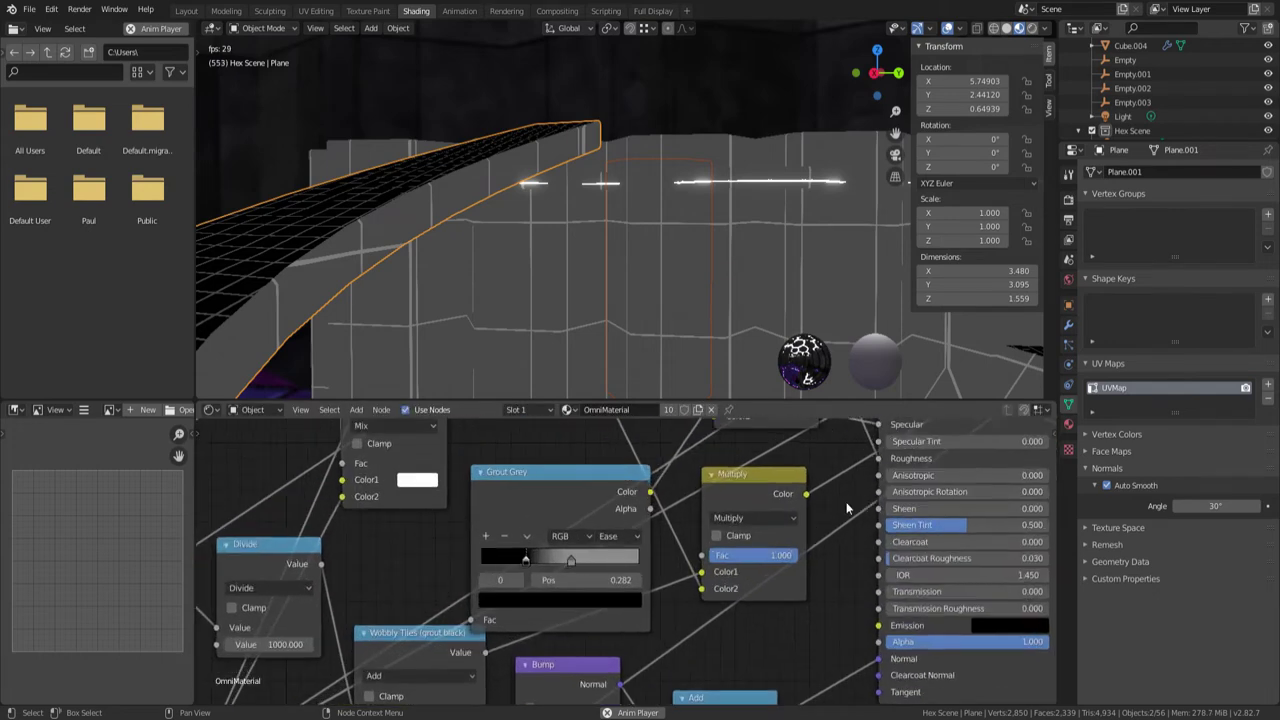
pyautogui.moveTo(895, 490); pyautogui.dragTo(729, 560, button='middle')
pyautogui.moveTo(722, 617); pyautogui.dragTo(667, 500, button='middle')
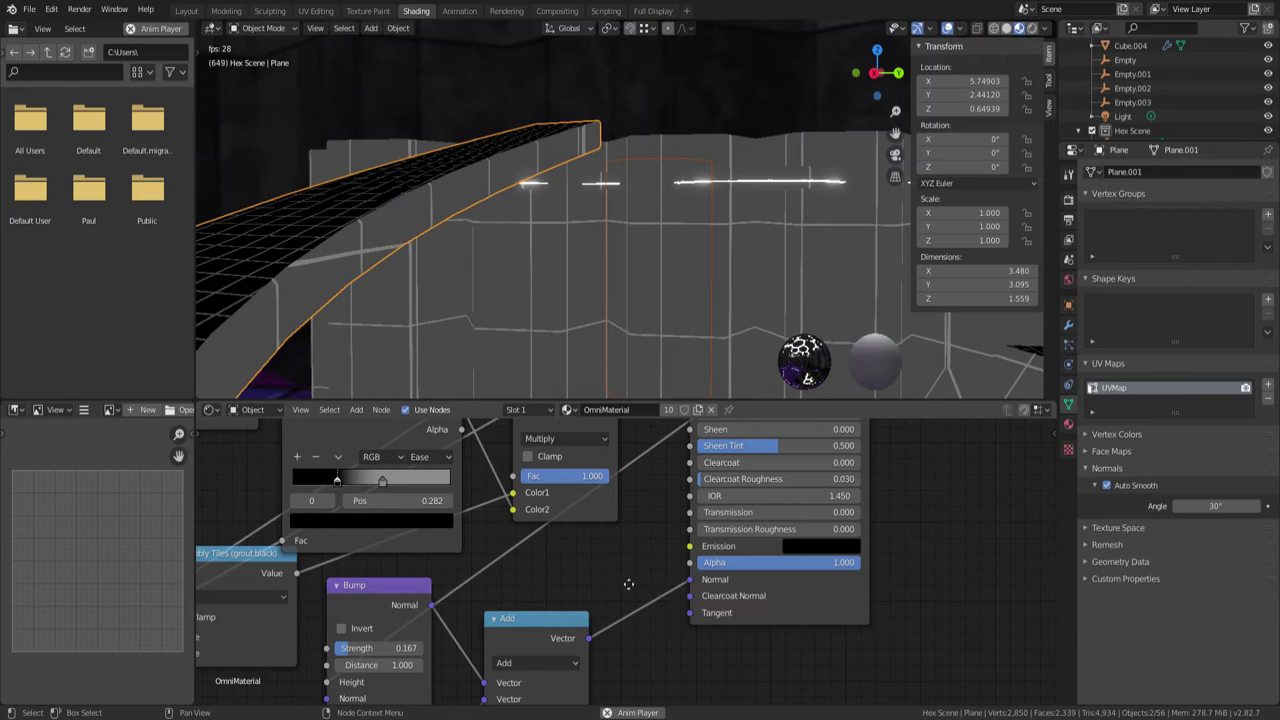
pyautogui.scroll(-6, 628, 584)
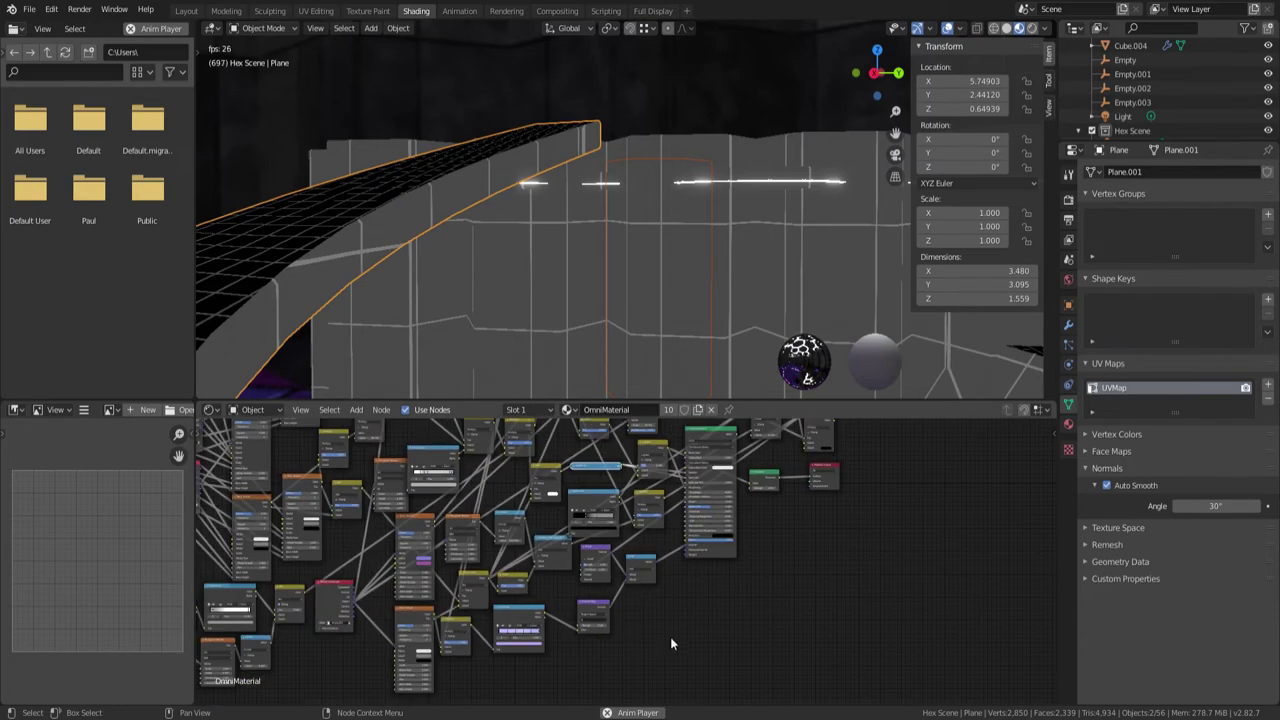
pyautogui.moveTo(692, 605); pyautogui.dragTo(674, 689, button='middle')
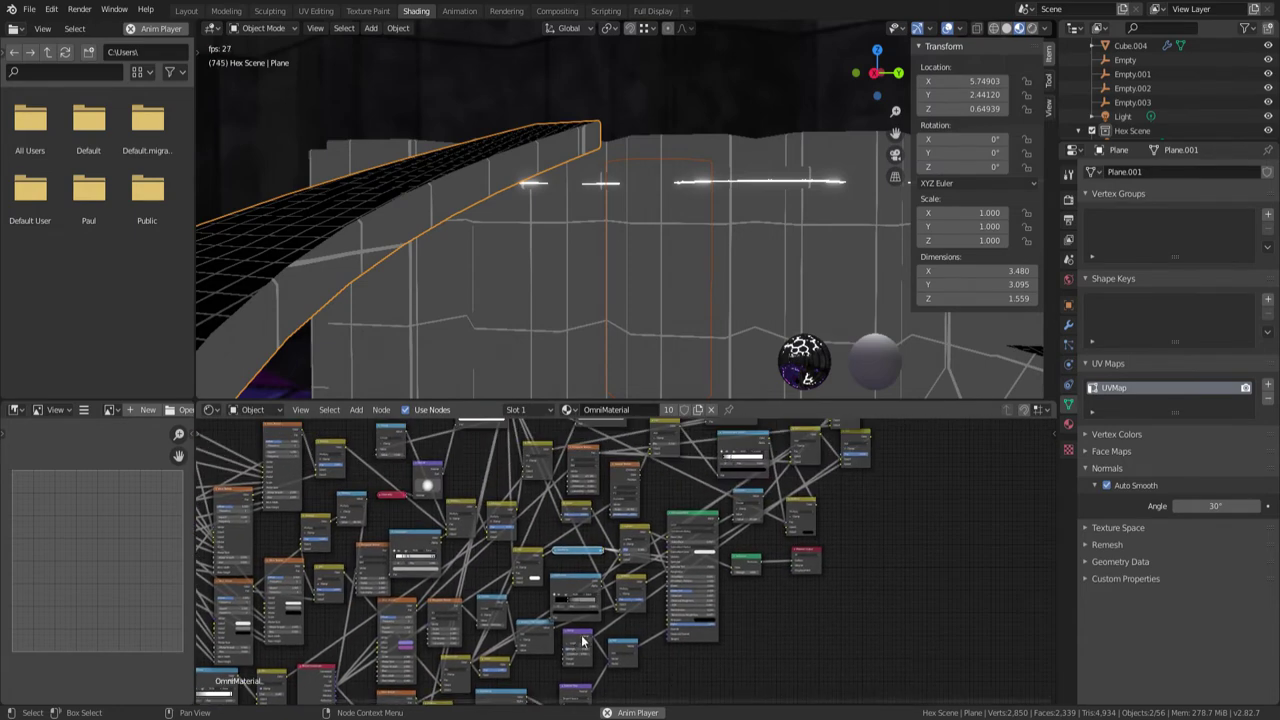
pyautogui.moveTo(858, 438)
pyautogui.mouseDown()
pyautogui.moveTo(750, 540)
pyautogui.moveTo(600, 620)
pyautogui.moveTo(610, 670)
pyautogui.moveTo(715, 560)
pyautogui.moveTo(845, 455)
pyautogui.moveTo(850, 525)
pyautogui.moveTo(849, 454)
pyautogui.mouseUp()
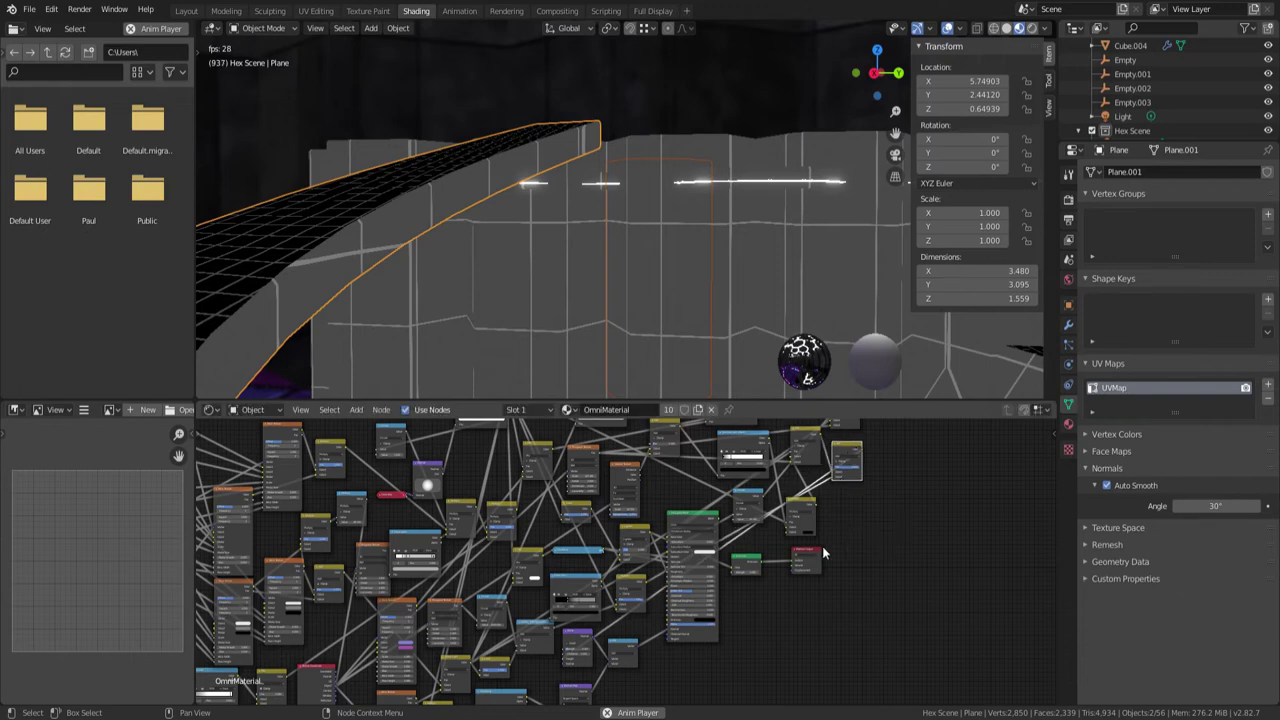
# Shift the ColorRamp feeding the Normal Map node slightly and examine the Brick Texture and Multiply nodes behind it
pyautogui.scroll(8, 652, 516)
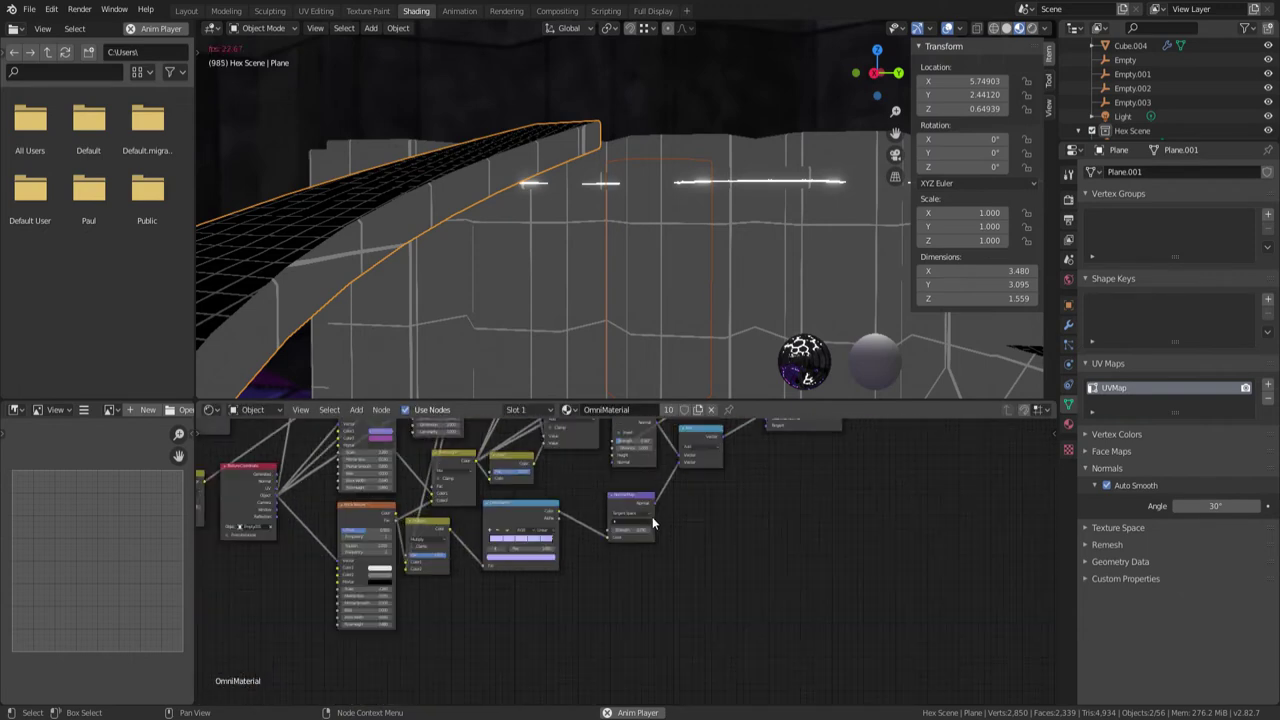
pyautogui.moveTo(564, 460); pyautogui.dragTo(635, 530, button='middle')
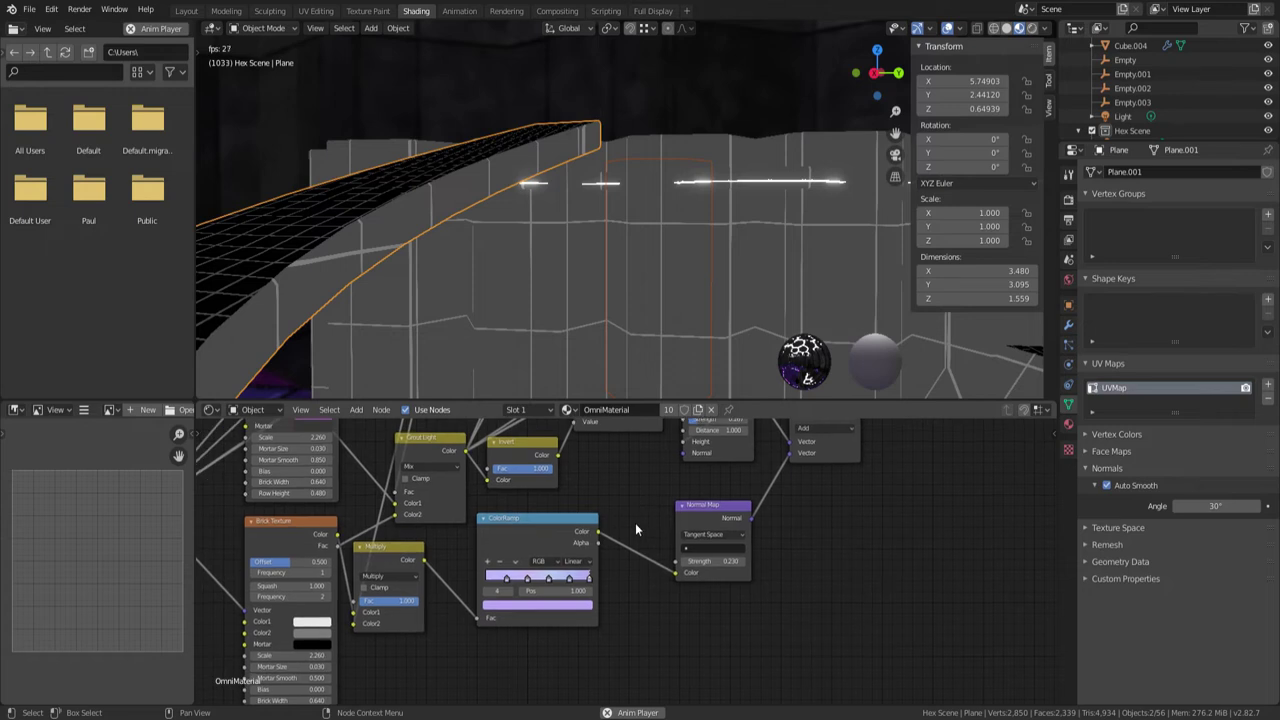
pyautogui.moveTo(533, 519); pyautogui.dragTo(548, 516)
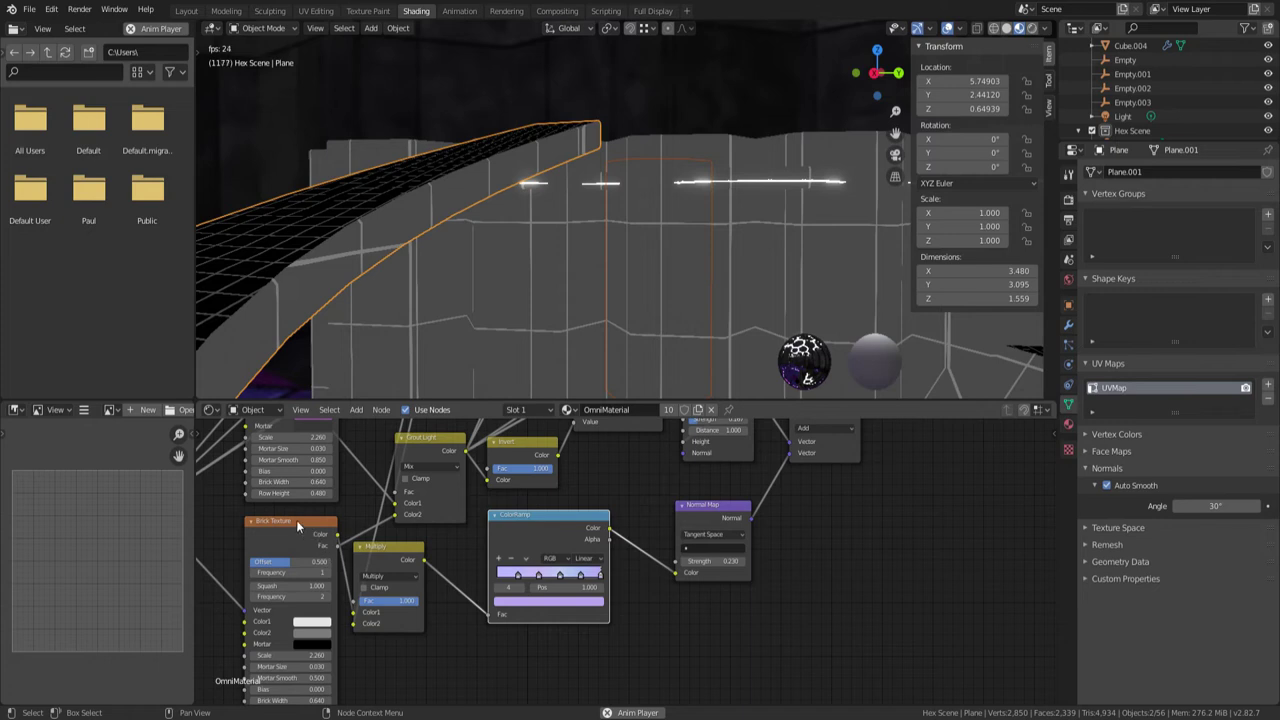
pyautogui.moveTo(450, 549); pyautogui.dragTo(432, 582, button='middle')
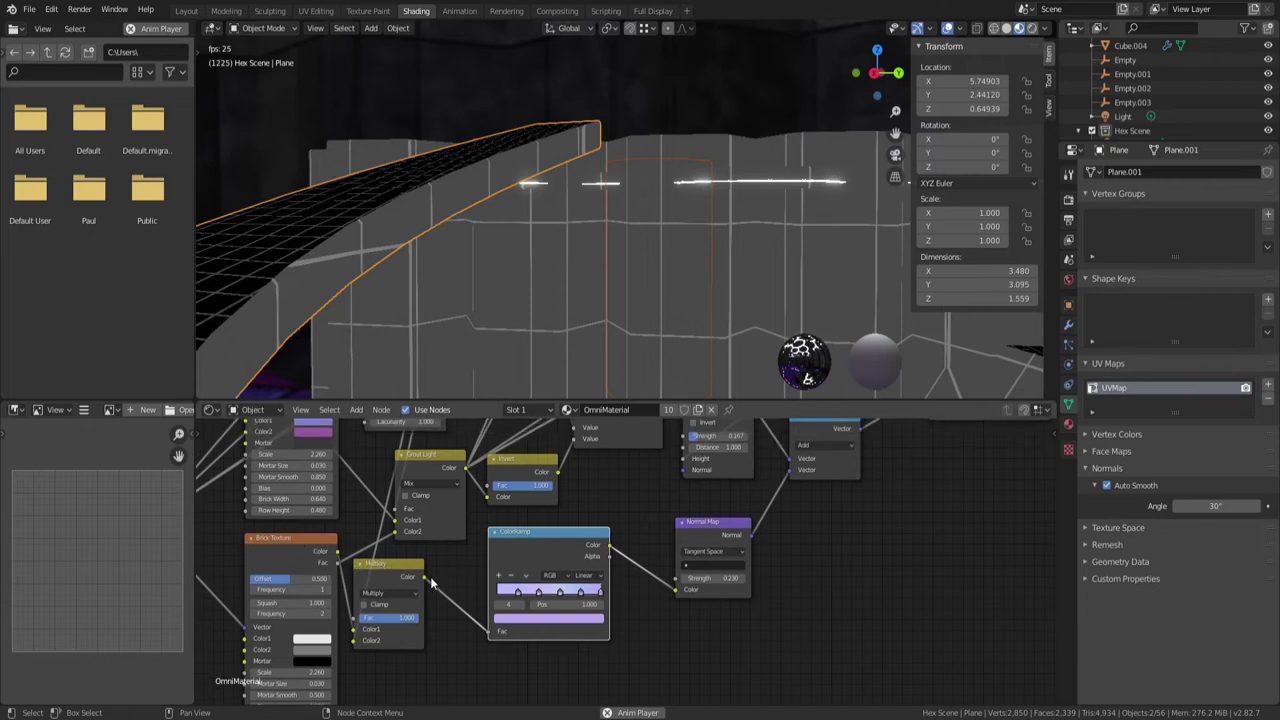
# Connect the Color output of the Multiply node behind the normal ColorRamp to Emission and inspect its greyscale tiles on the hexagons and walkway
pyautogui.scroll(-2, 285, 578)
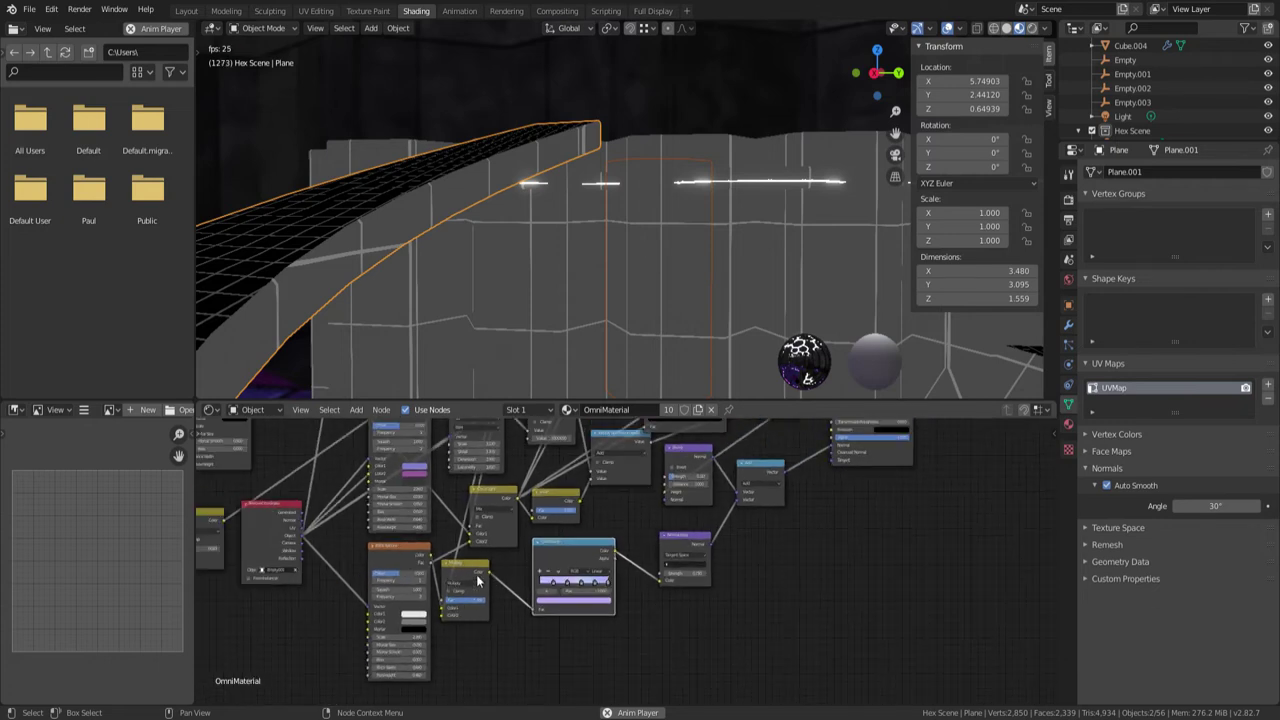
pyautogui.moveTo(504, 573); pyautogui.dragTo(341, 662, button='middle')
pyautogui.scroll(-2, 346, 607)
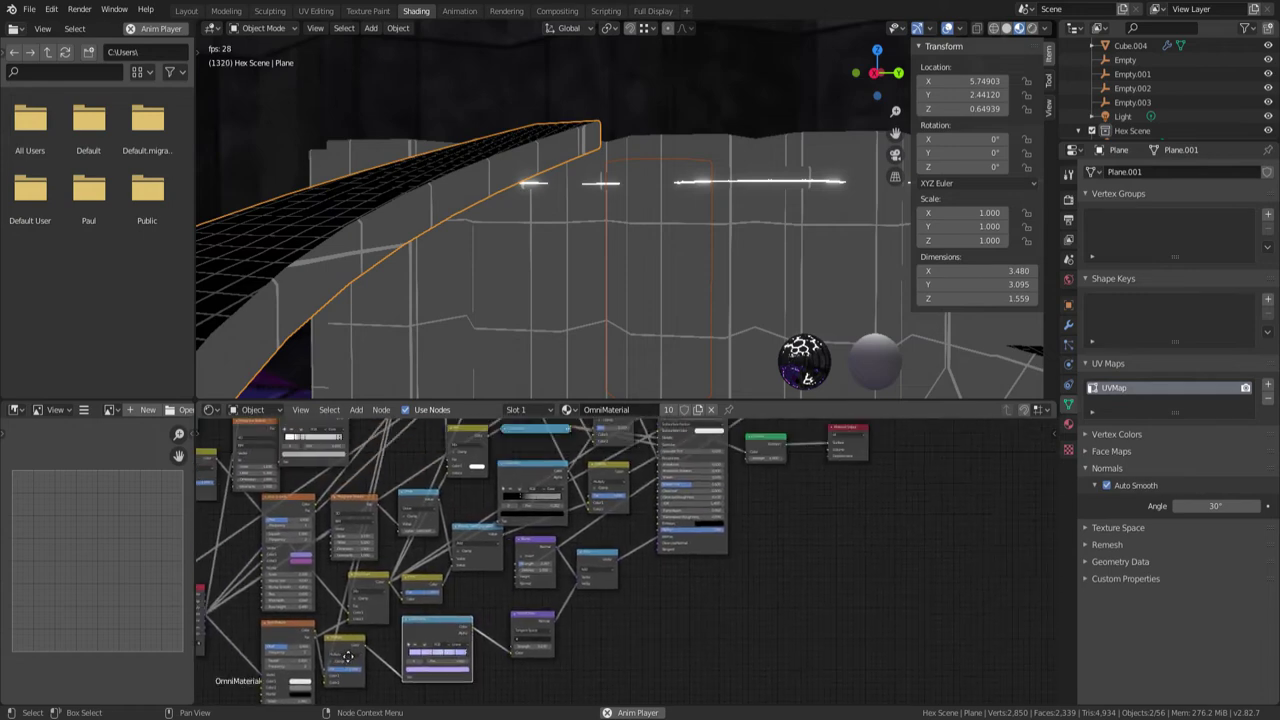
pyautogui.moveTo(365, 650); pyautogui.dragTo(752, 456)
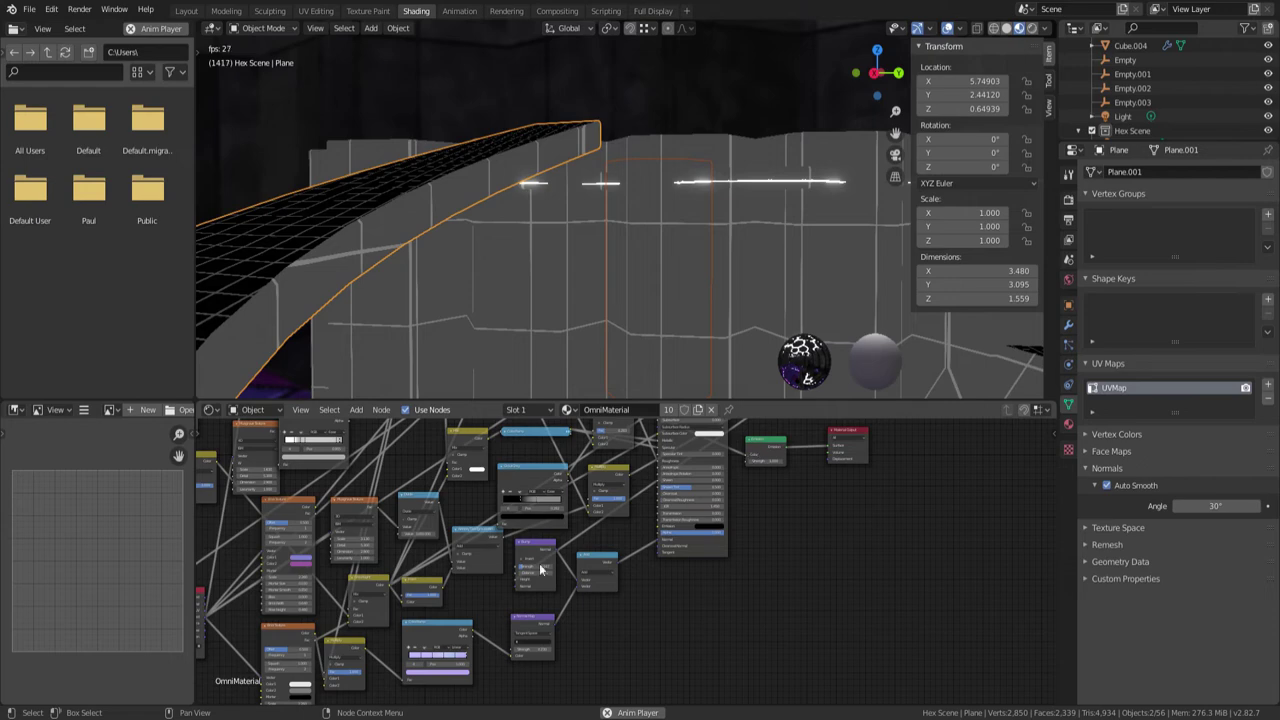
pyautogui.moveTo(365, 652); pyautogui.dragTo(748, 460)
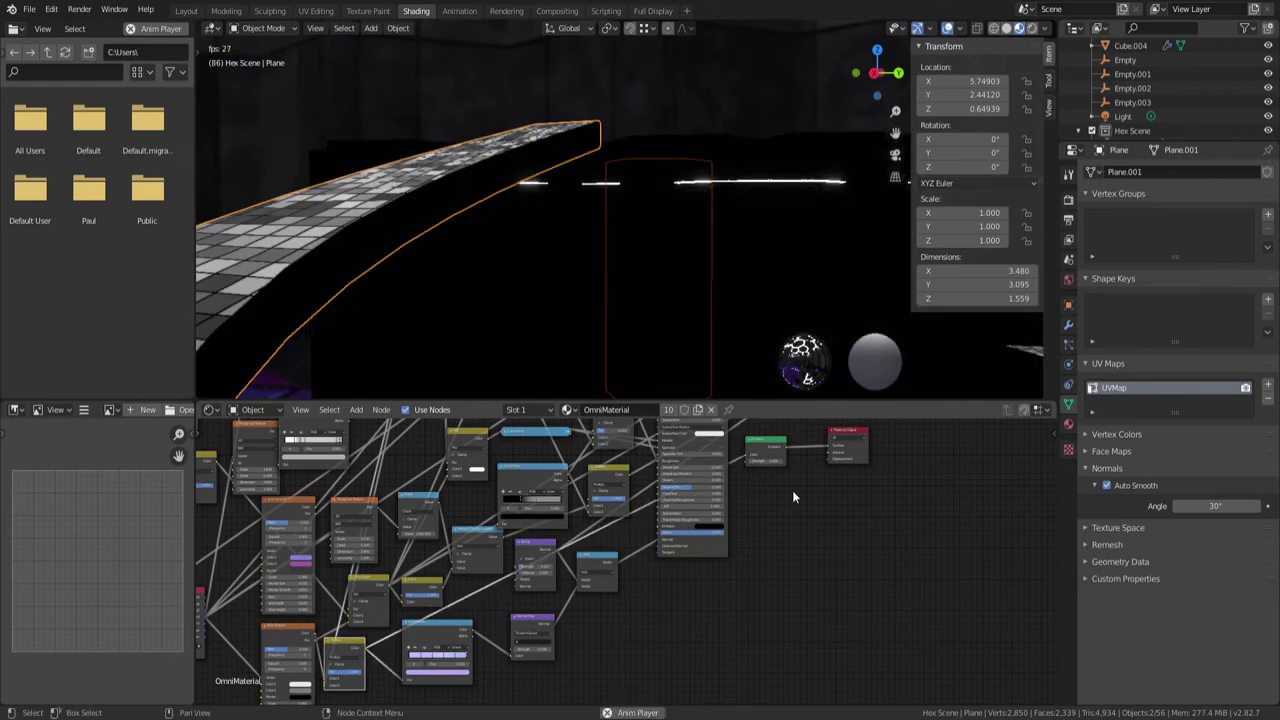
pyautogui.moveTo(600, 228); pyautogui.dragTo(578, 197, button='middle')
pyautogui.scroll(6, 578, 197)
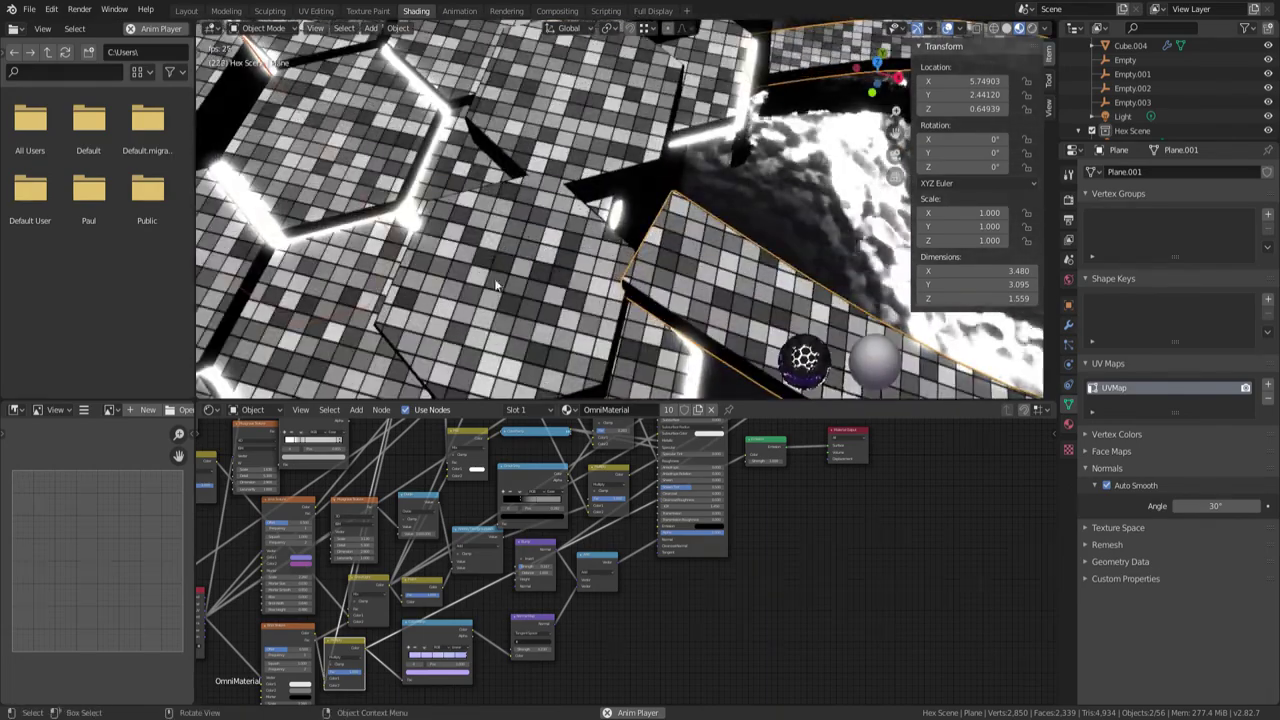
pyautogui.moveTo(370, 680); pyautogui.dragTo(453, 593, button='middle')
pyautogui.scroll(6, 453, 597)
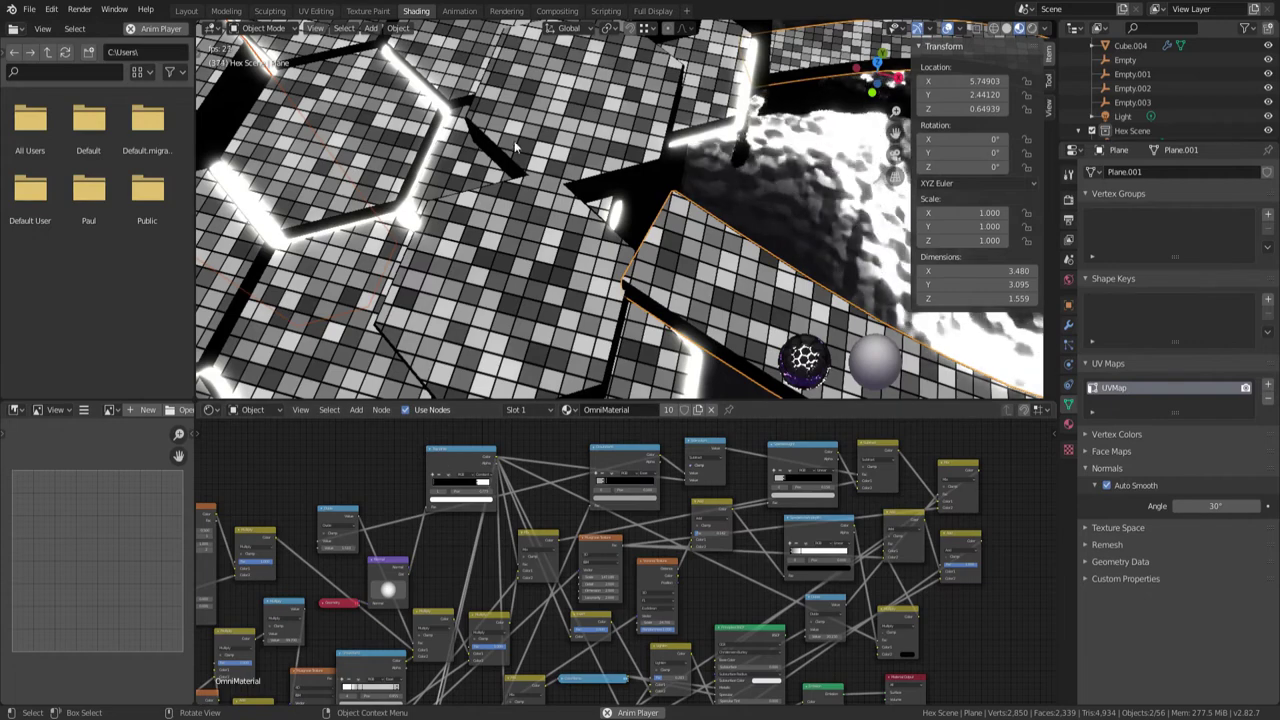
pyautogui.moveTo(516, 188); pyautogui.dragTo(488, 240, button='middle')
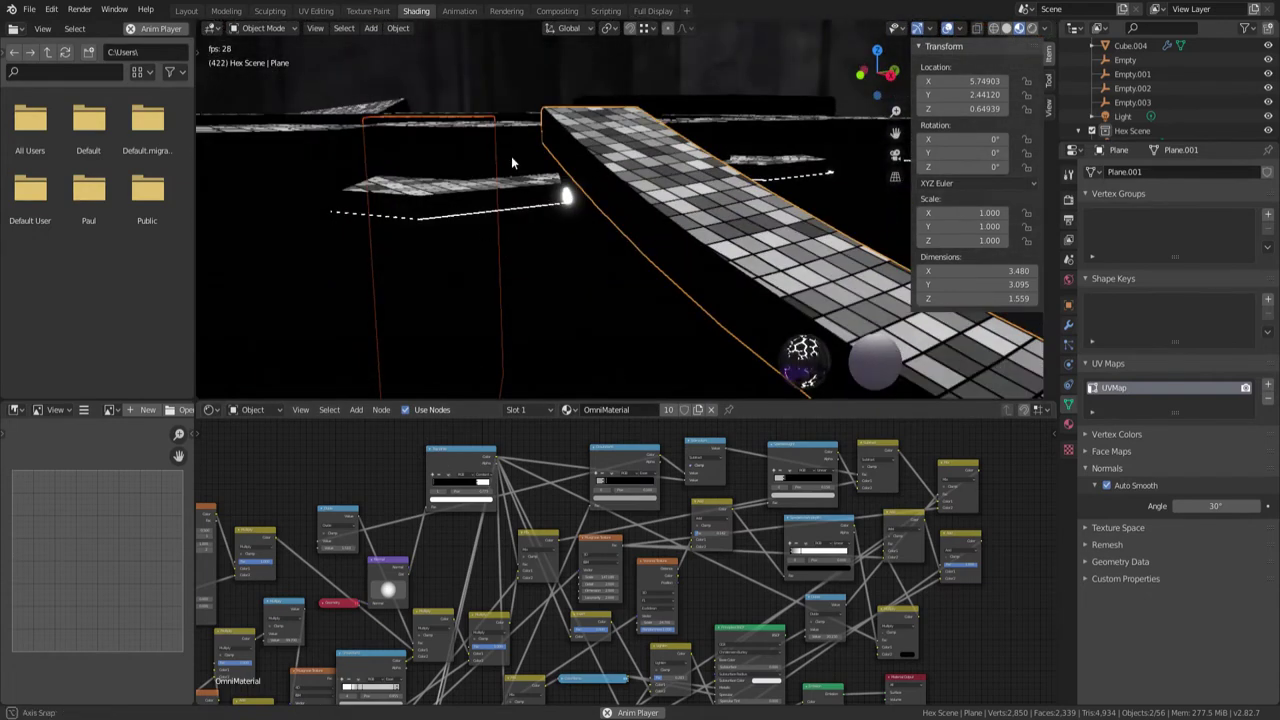
pyautogui.moveTo(504, 147); pyautogui.dragTo(500, 270, button='middle')
# Connect the Color output of the ColorRamp feeding the Normal Map node to the Emission shader for preview
pyautogui.moveTo(491, 654); pyautogui.dragTo(445, 463, button='middle')
pyautogui.scroll(3, 430, 570)
pyautogui.moveTo(420, 606); pyautogui.dragTo(510, 476, button='middle')
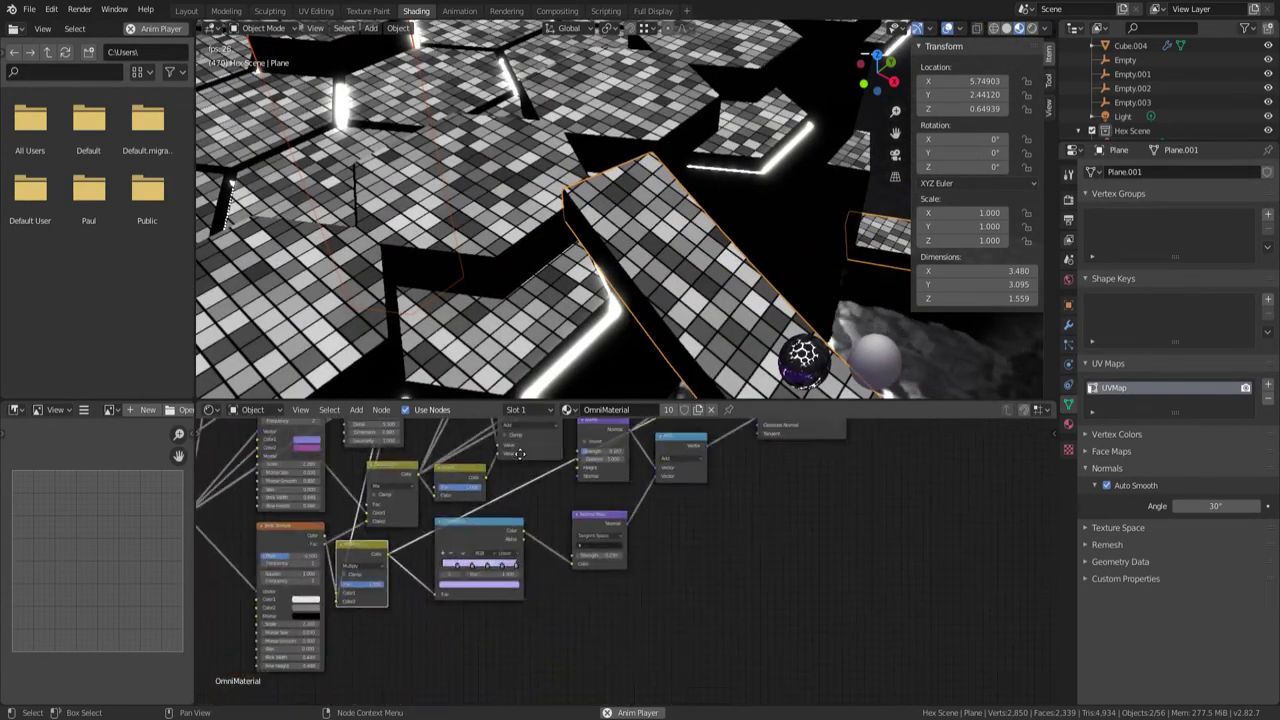
pyautogui.scroll(2, 447, 548)
pyautogui.scroll(-3, 450, 474)
pyautogui.moveTo(626, 621); pyautogui.dragTo(598, 678, button='middle')
pyautogui.moveTo(406, 678); pyautogui.dragTo(729, 467)
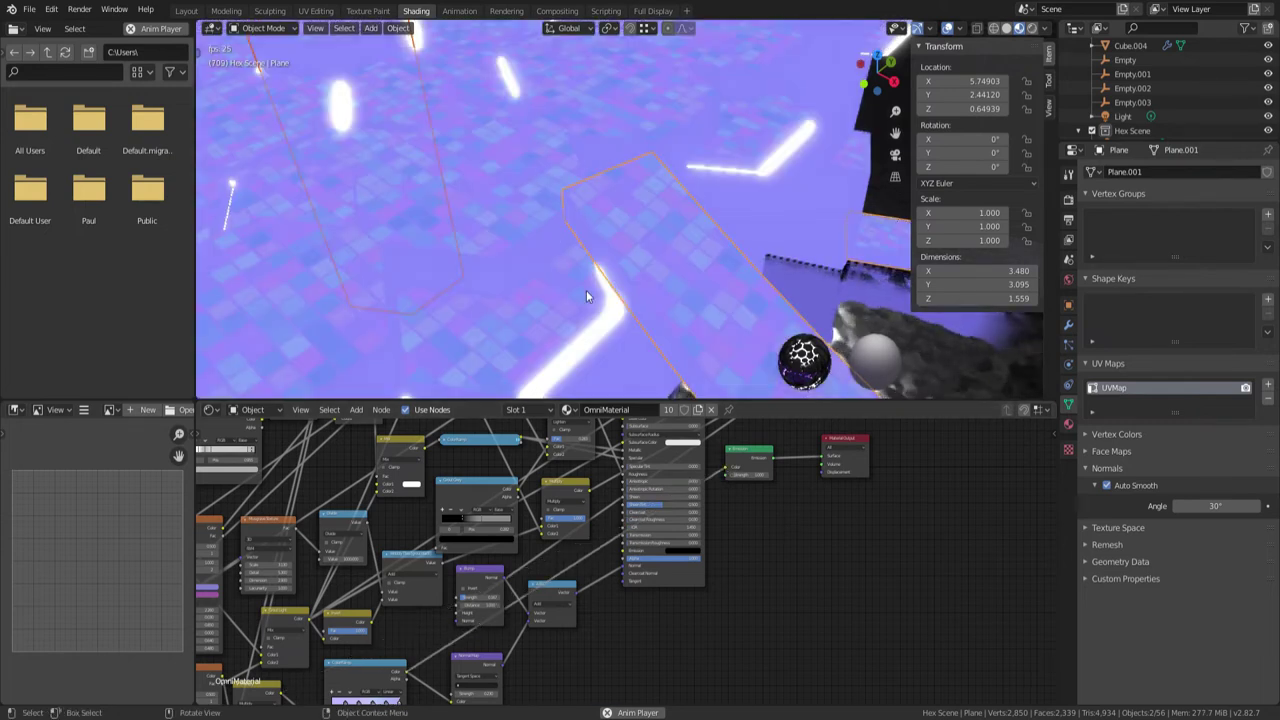
# Examine the colour of the normal ColorRamp's stops, switching the colour picker to RGB values
pyautogui.scroll(4, 437, 628)
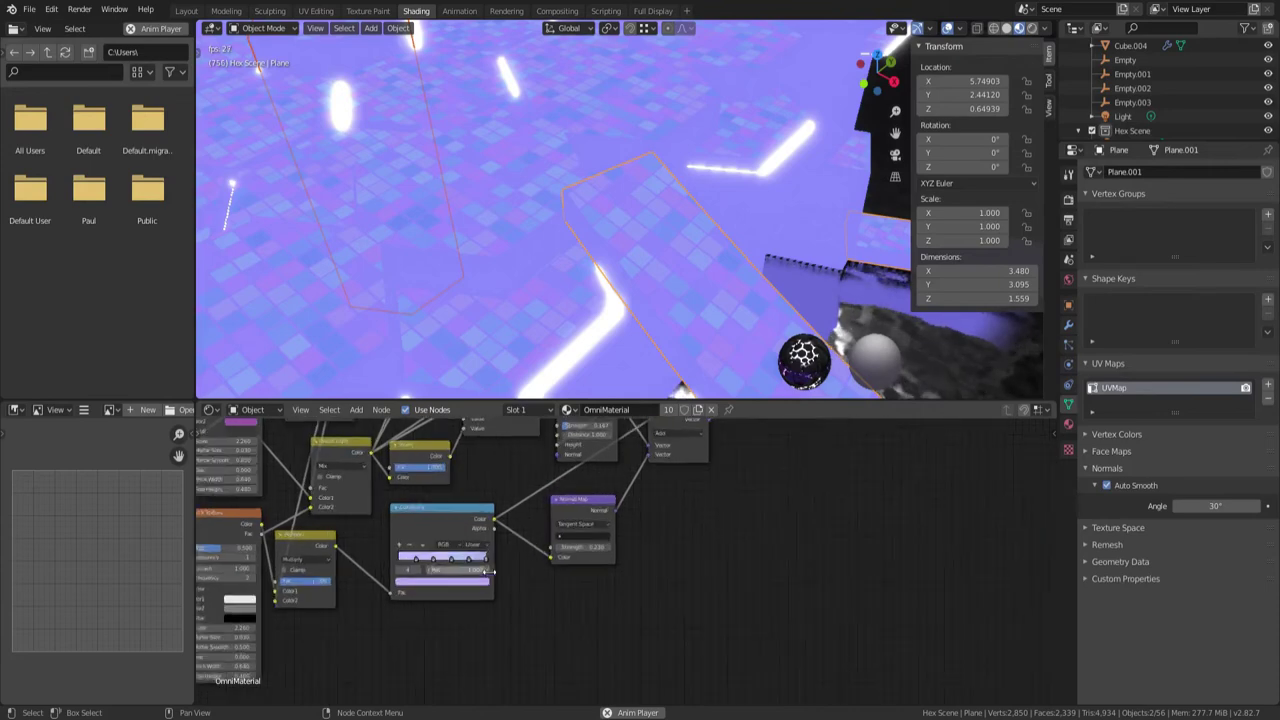
pyautogui.scroll(1, 330, 555)
pyautogui.moveTo(488, 560); pyautogui.dragTo(590, 585, button='middle')
pyautogui.click(416, 584)
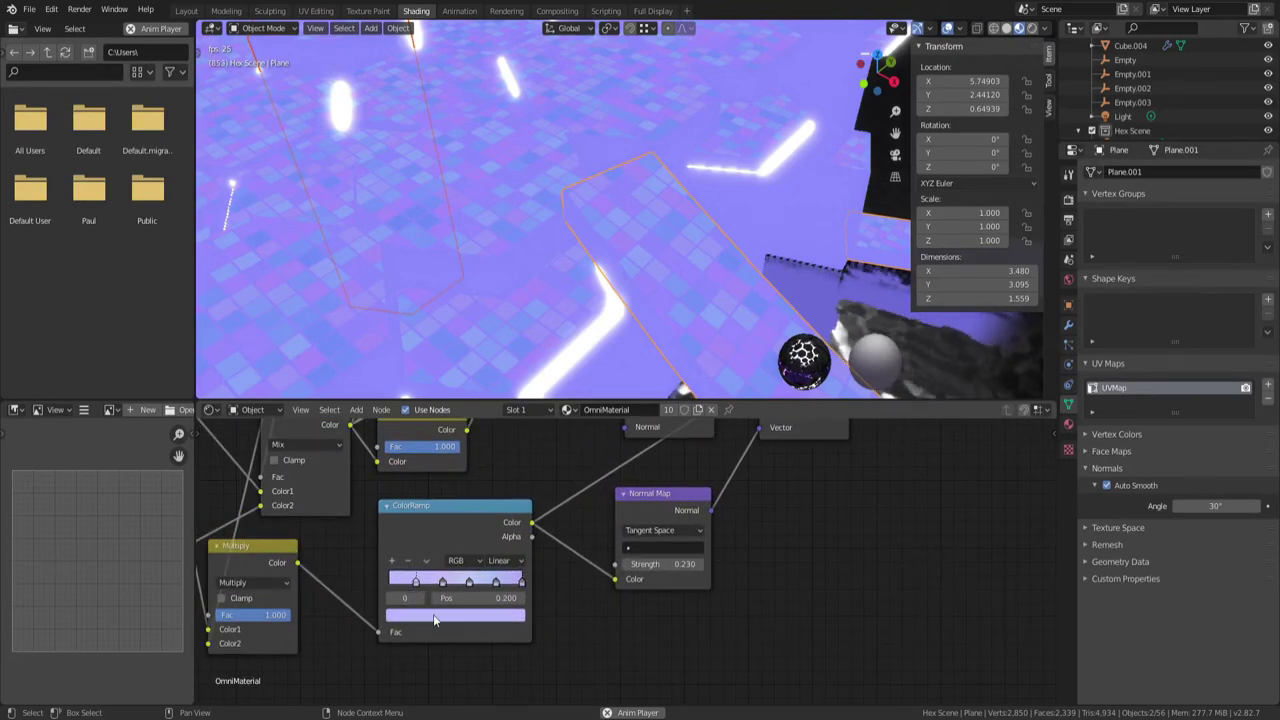
pyautogui.click(434, 618)
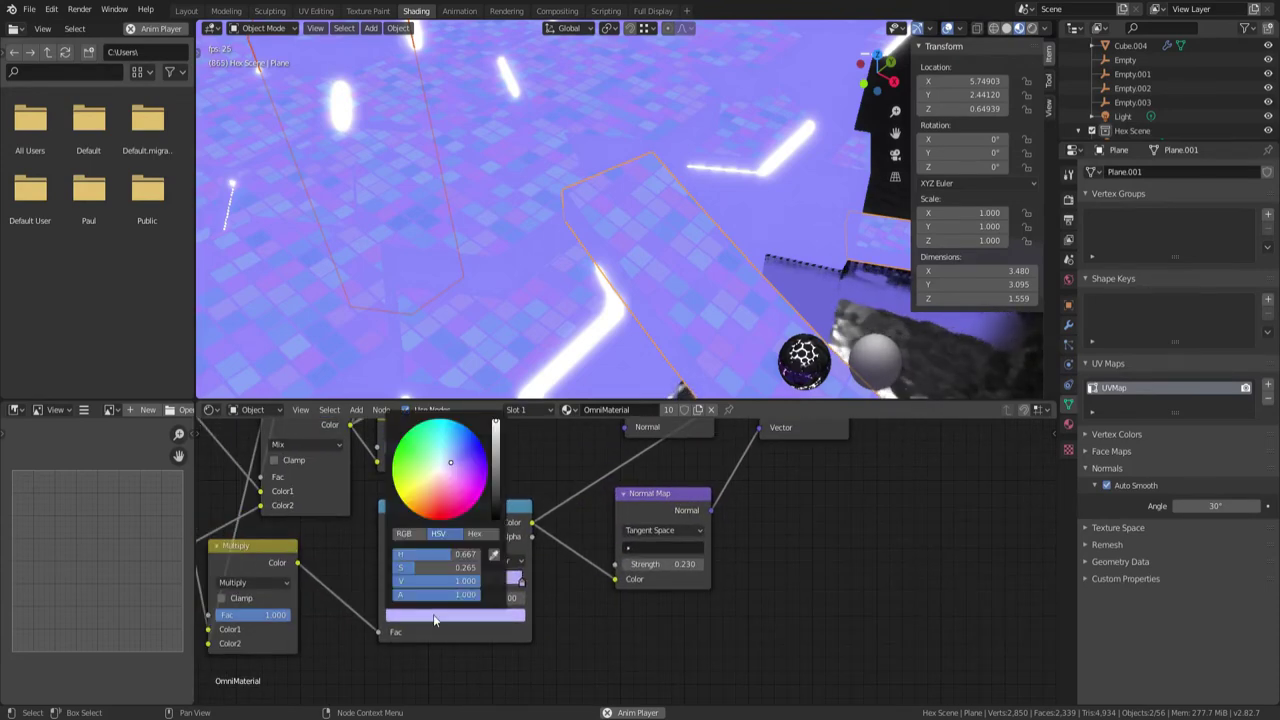
pyautogui.click(406, 535)
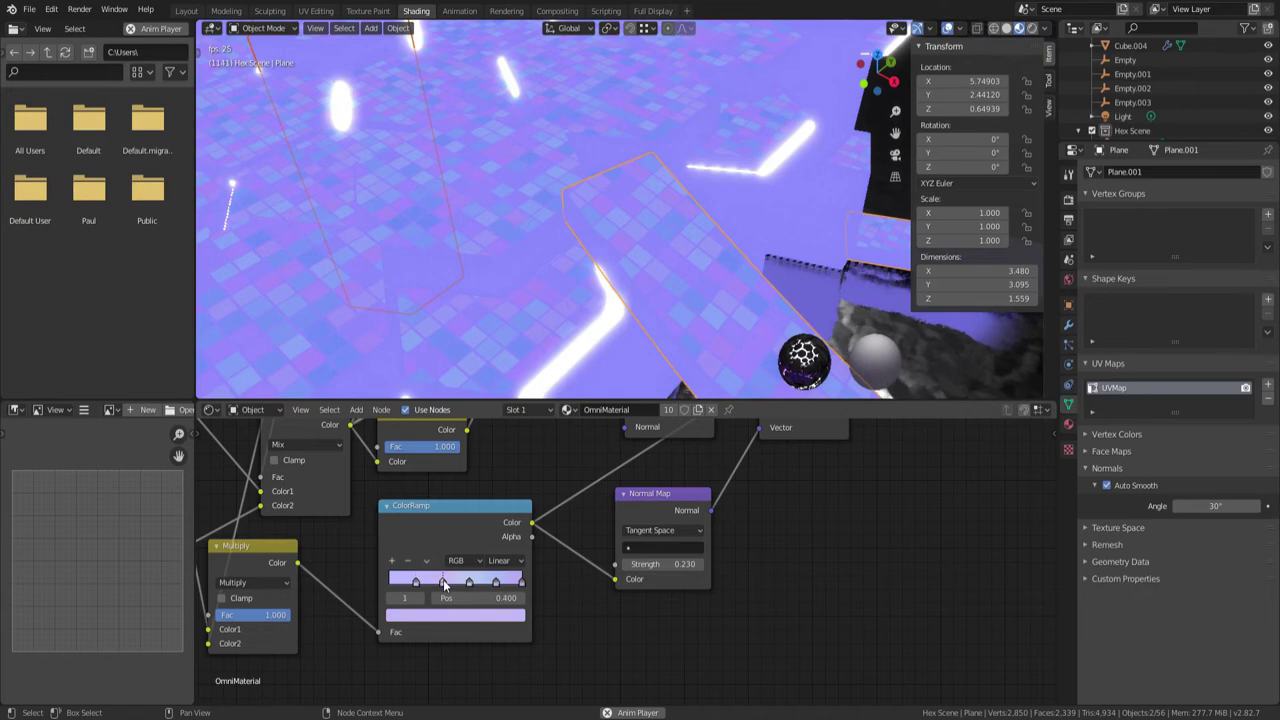
pyautogui.click(458, 616)
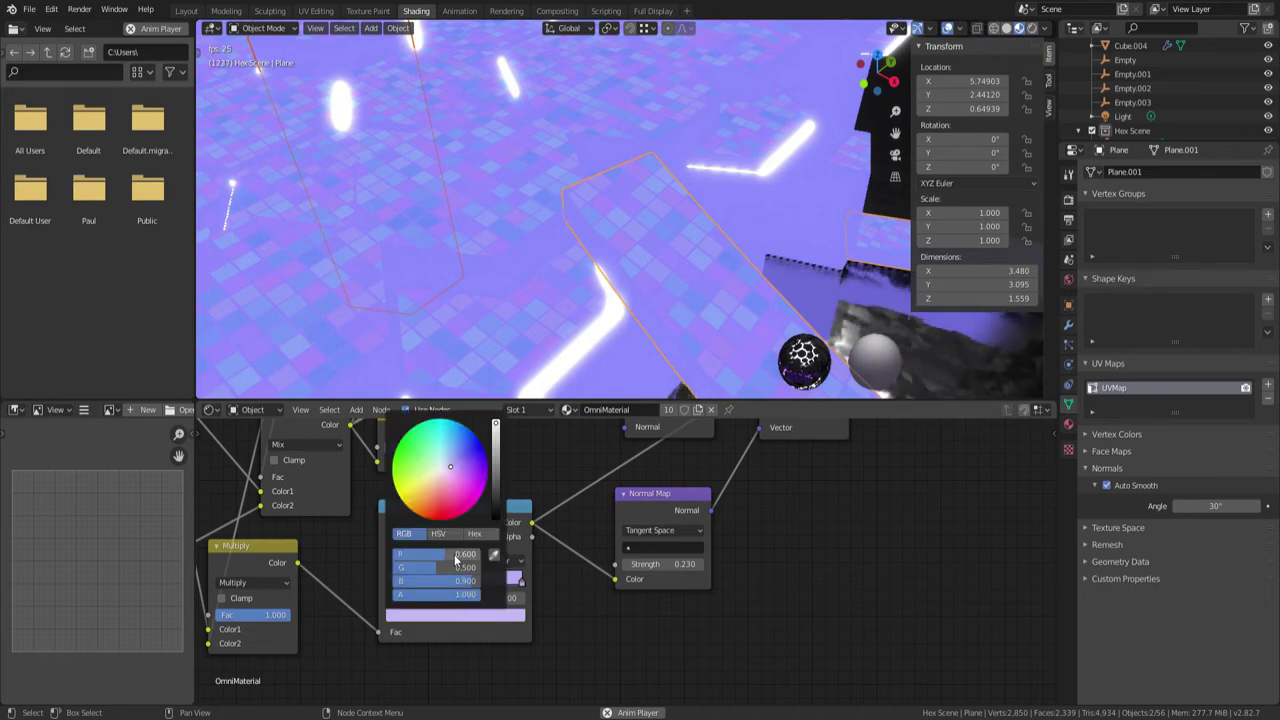
pyautogui.press('Escape')
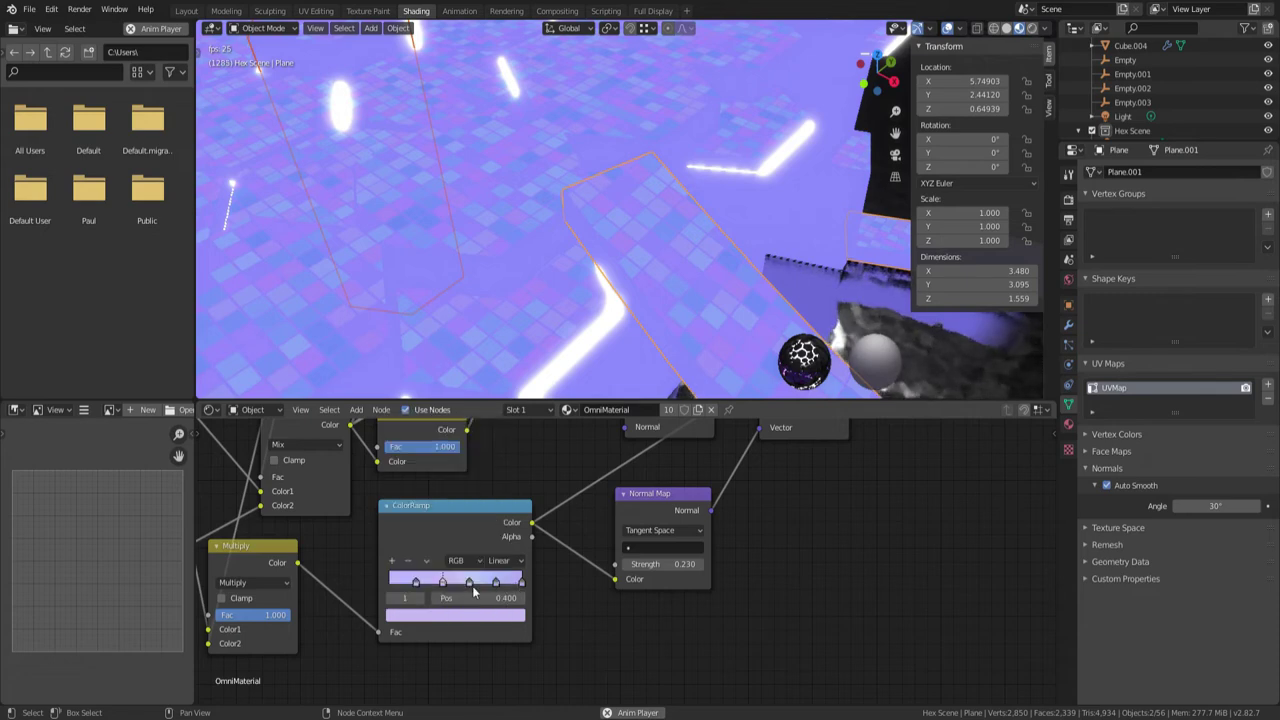
pyautogui.click(471, 616)
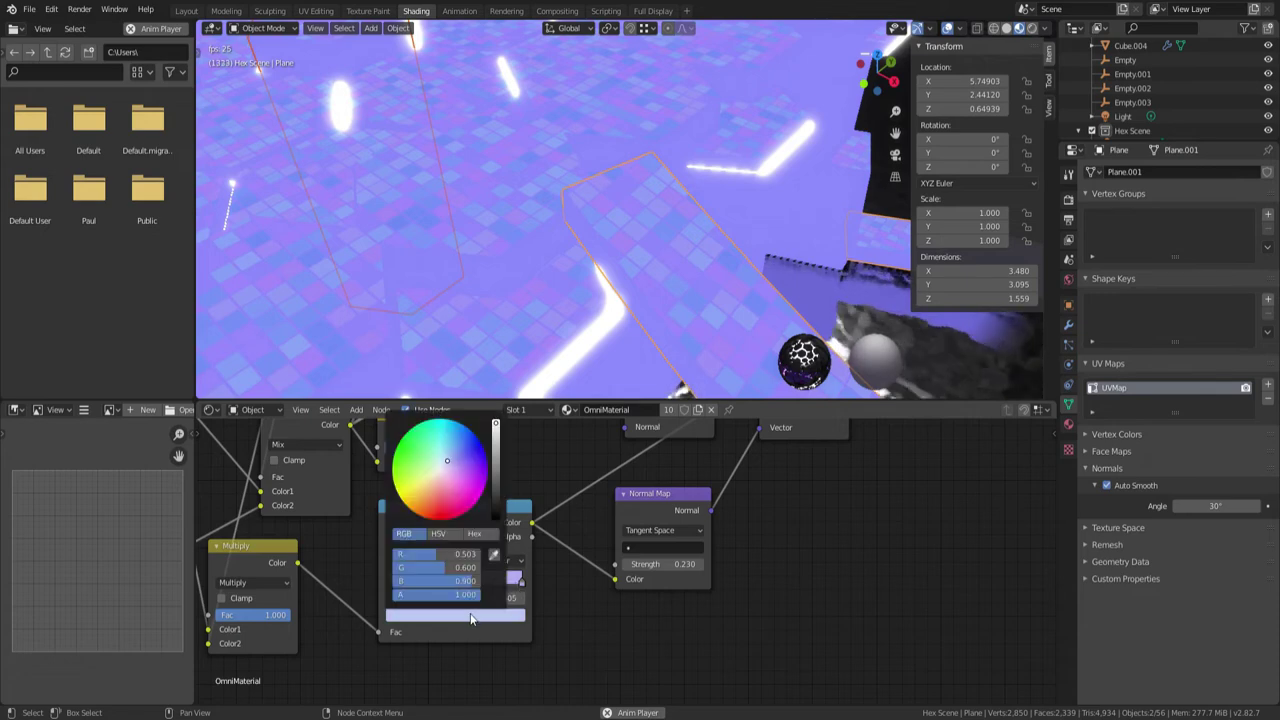
pyautogui.press('Escape')
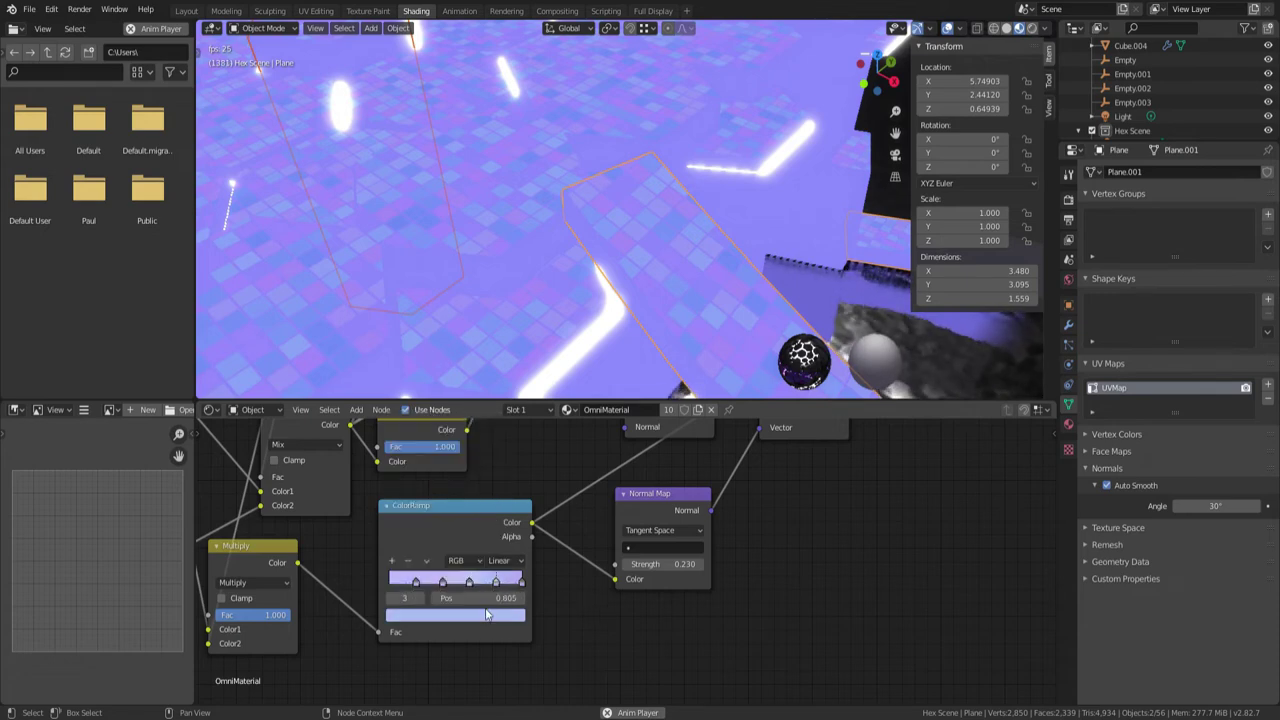
pyautogui.click(489, 616)
pyautogui.press('Escape')
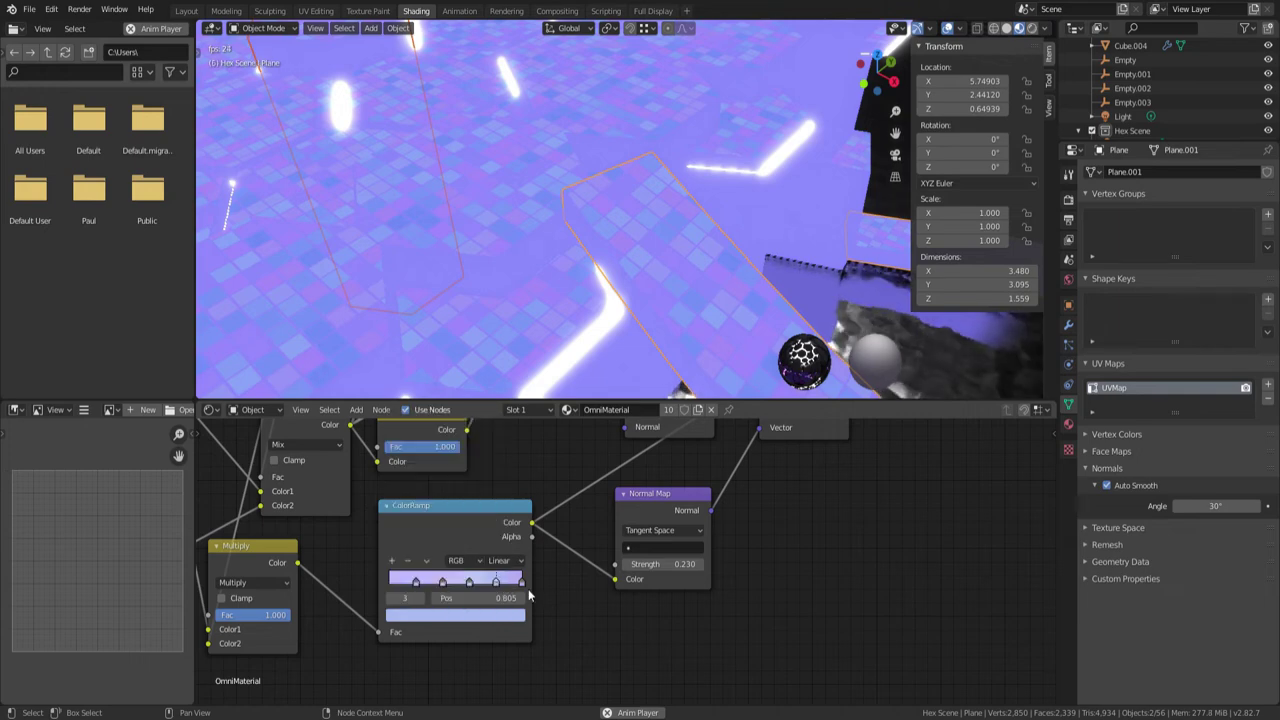
pyautogui.click(521, 582)
pyautogui.click(495, 616)
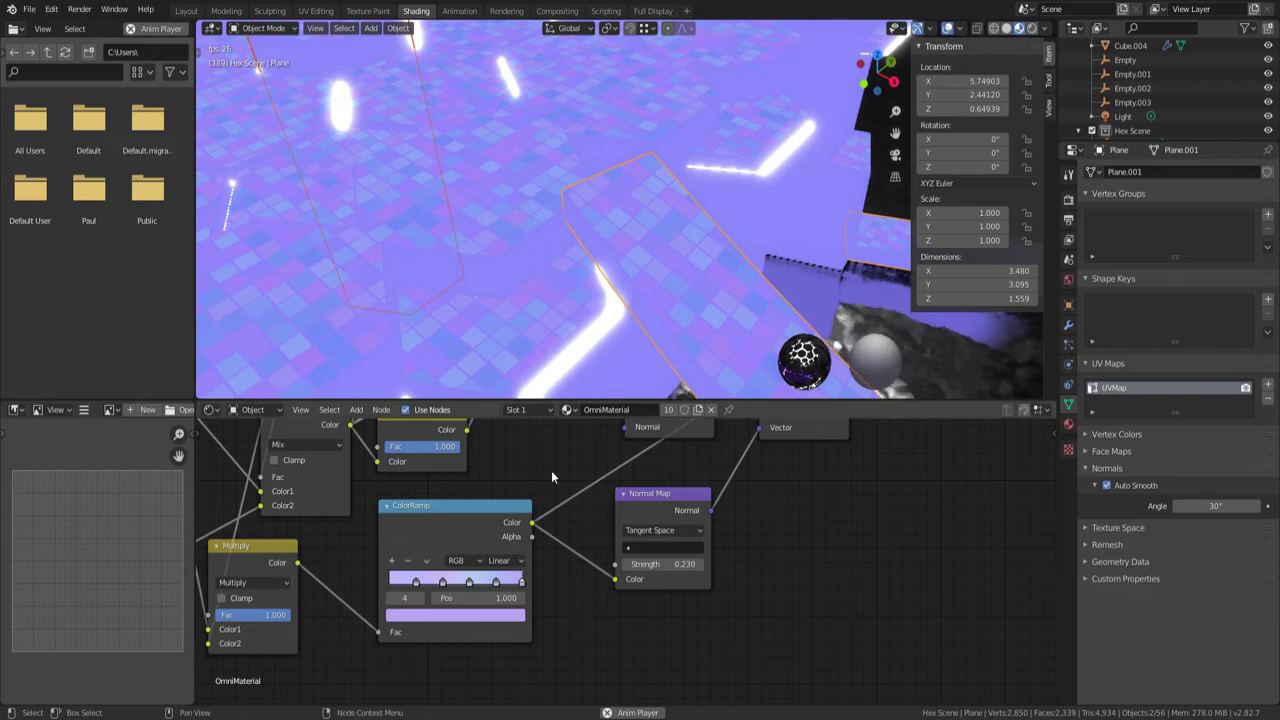
# Shift the ColorRamp and Normal Map nodes slightly and examine how Normal Map and Bump combine in the vector Add node
pyautogui.moveTo(463, 505); pyautogui.dragTo(470, 507)
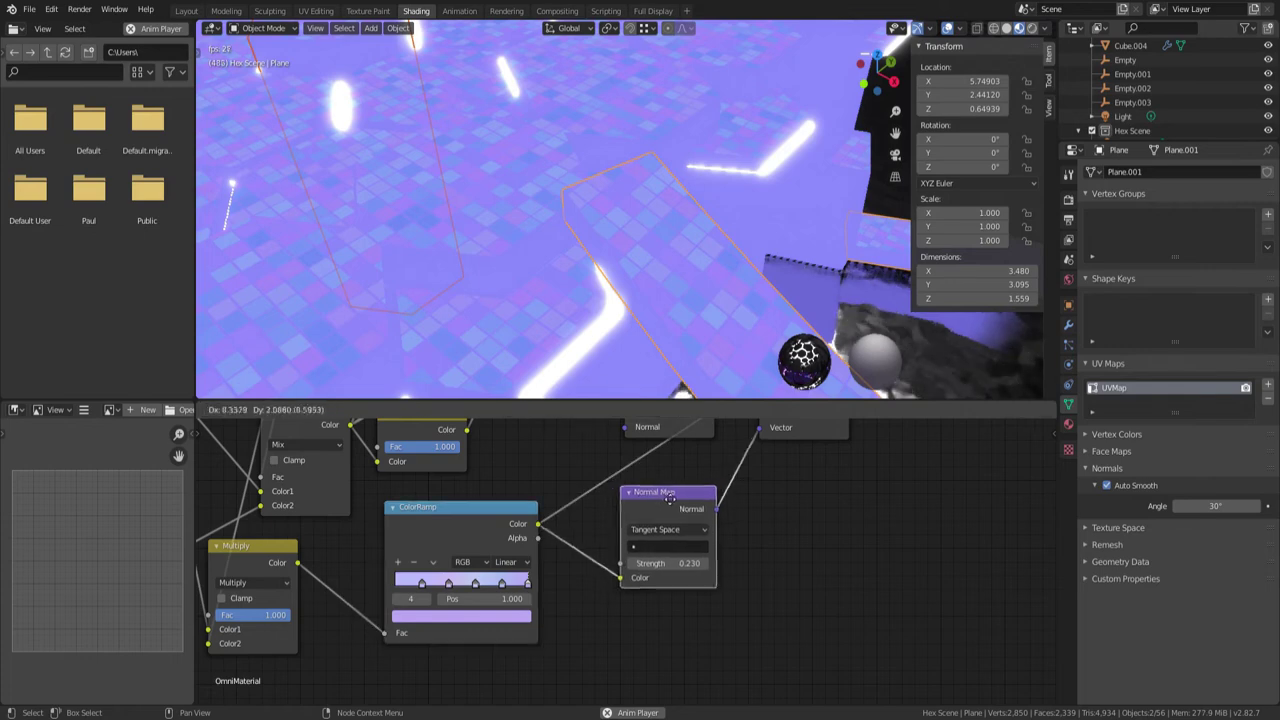
pyautogui.scroll(-2, 694, 507)
pyautogui.moveTo(694, 507); pyautogui.dragTo(537, 617, button='middle')
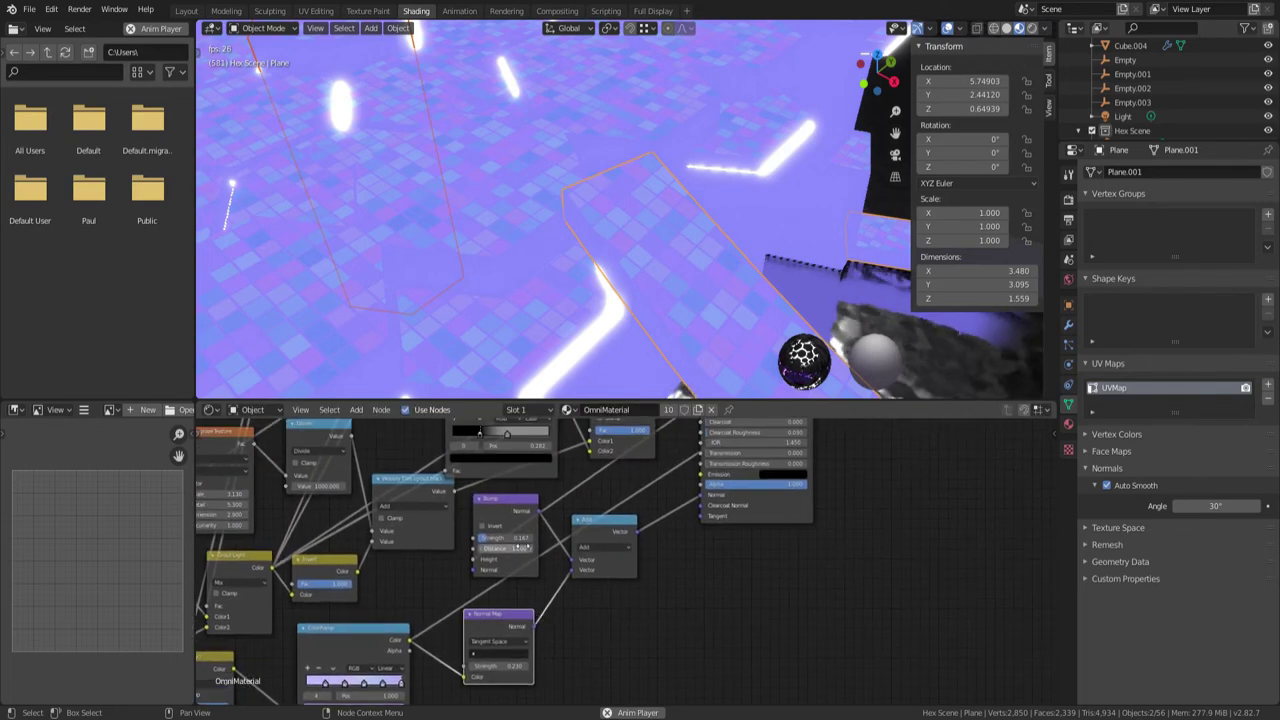
pyautogui.moveTo(665, 512); pyautogui.dragTo(518, 612, button='middle')
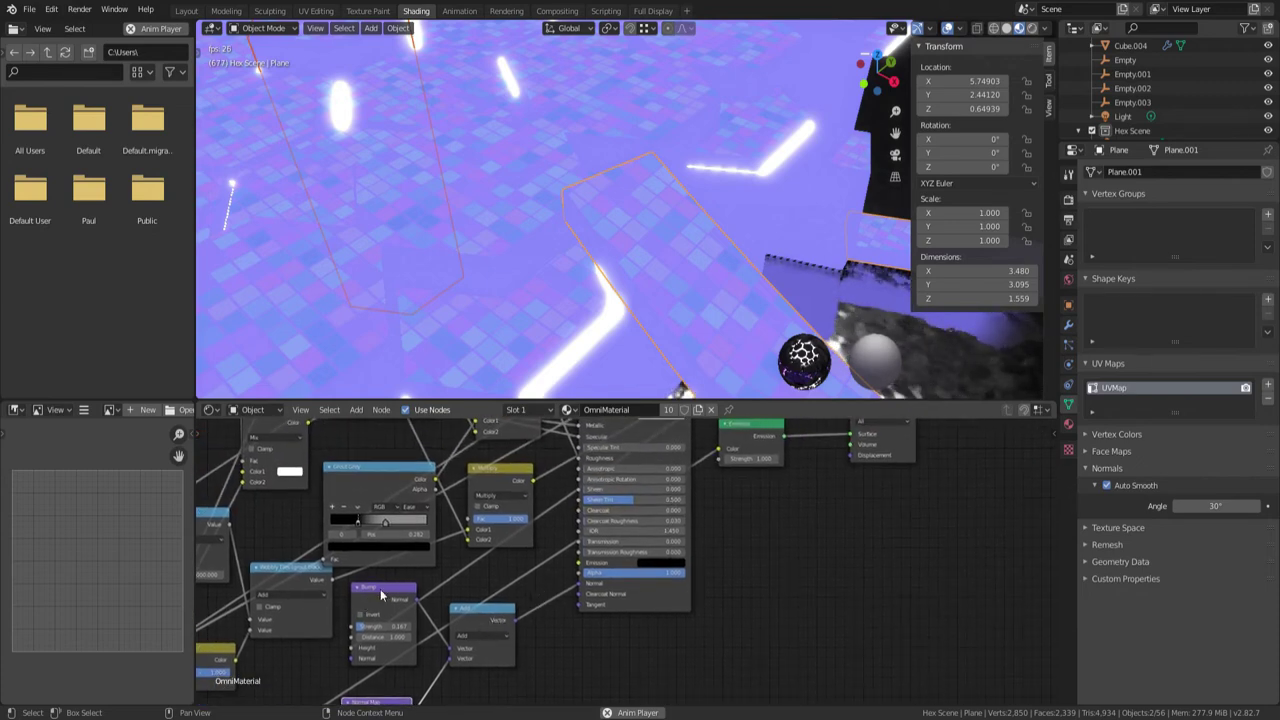
# Connect the Color output of the Add mix node above the Material Output to Emission and inspect the grout pattern in the viewport
pyautogui.moveTo(826, 416); pyautogui.dragTo(732, 655, button='middle')
pyautogui.scroll(-3, 838, 468)
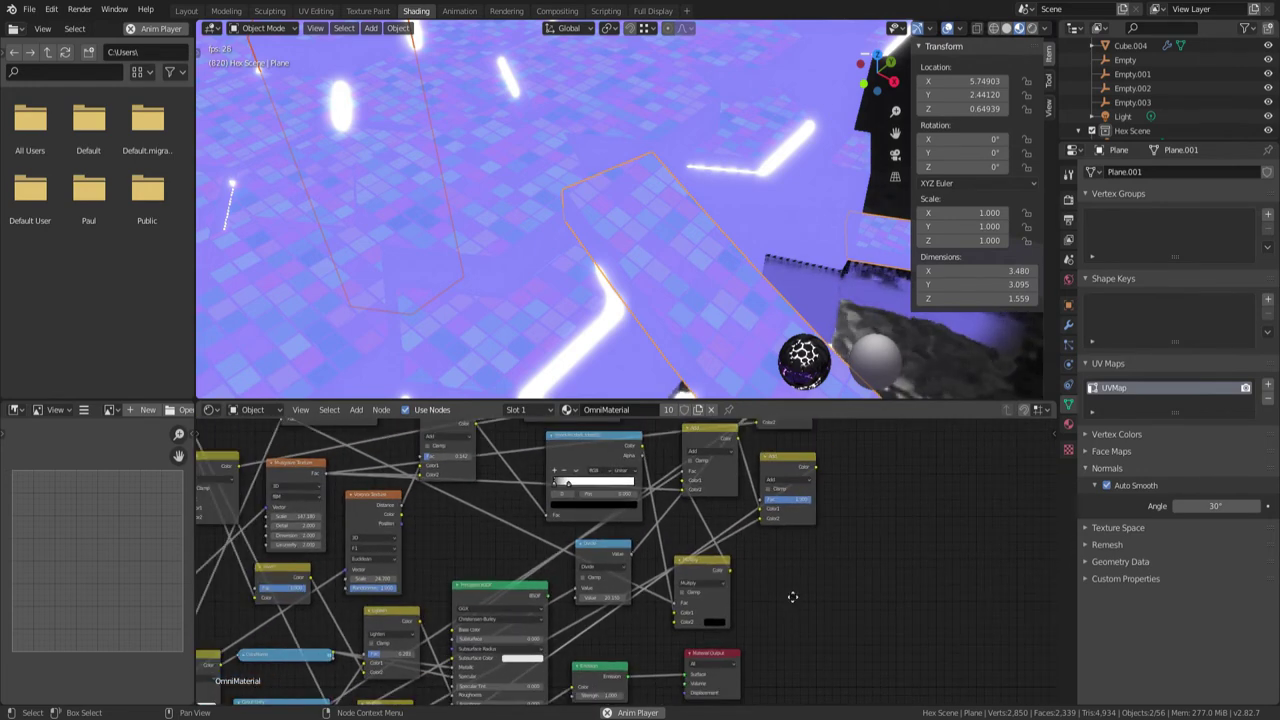
pyautogui.moveTo(806, 452); pyautogui.dragTo(572, 668)
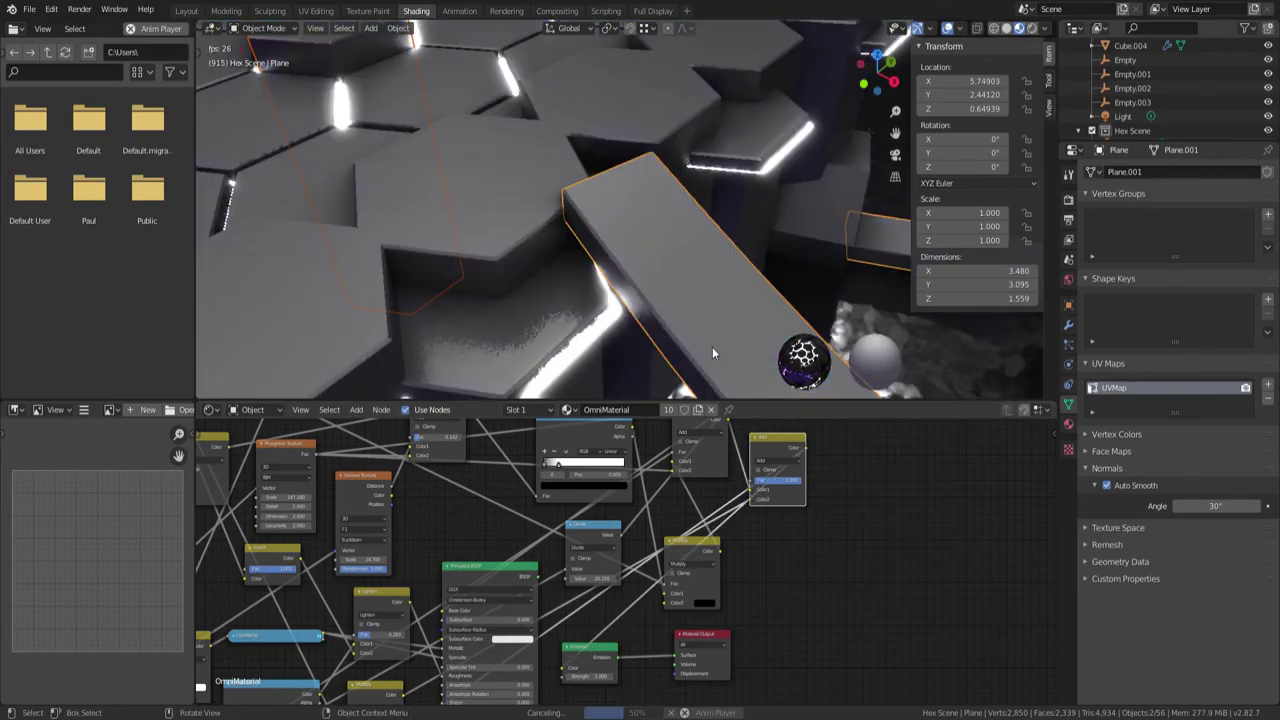
pyautogui.moveTo(680, 258)
pyautogui.mouseDown(button='middle')
pyautogui.moveTo(589, 217)
pyautogui.moveTo(614, 206)
pyautogui.moveTo(648, 307)
pyautogui.mouseUp(button='middle')
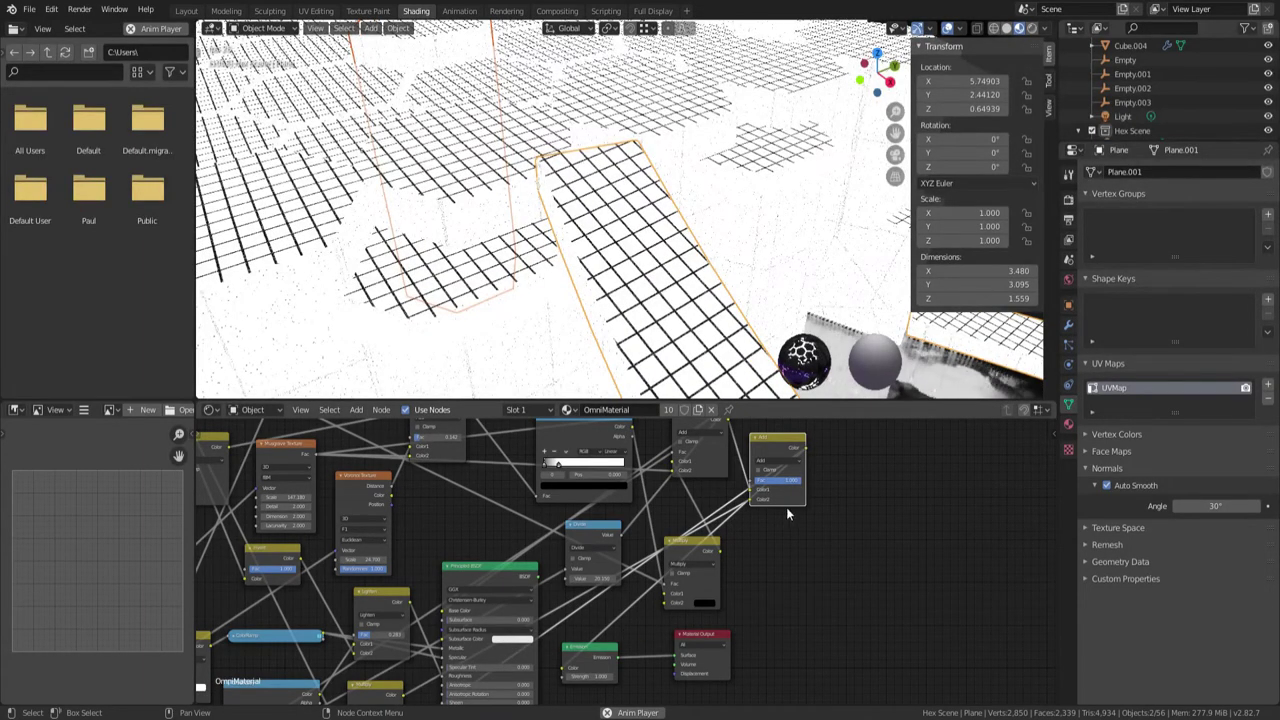
# Duplicate the Divide node onto the link feeding Emission and set its divisor to 2.6
pyautogui.moveTo(596, 626); pyautogui.dragTo(678, 510, button='middle')
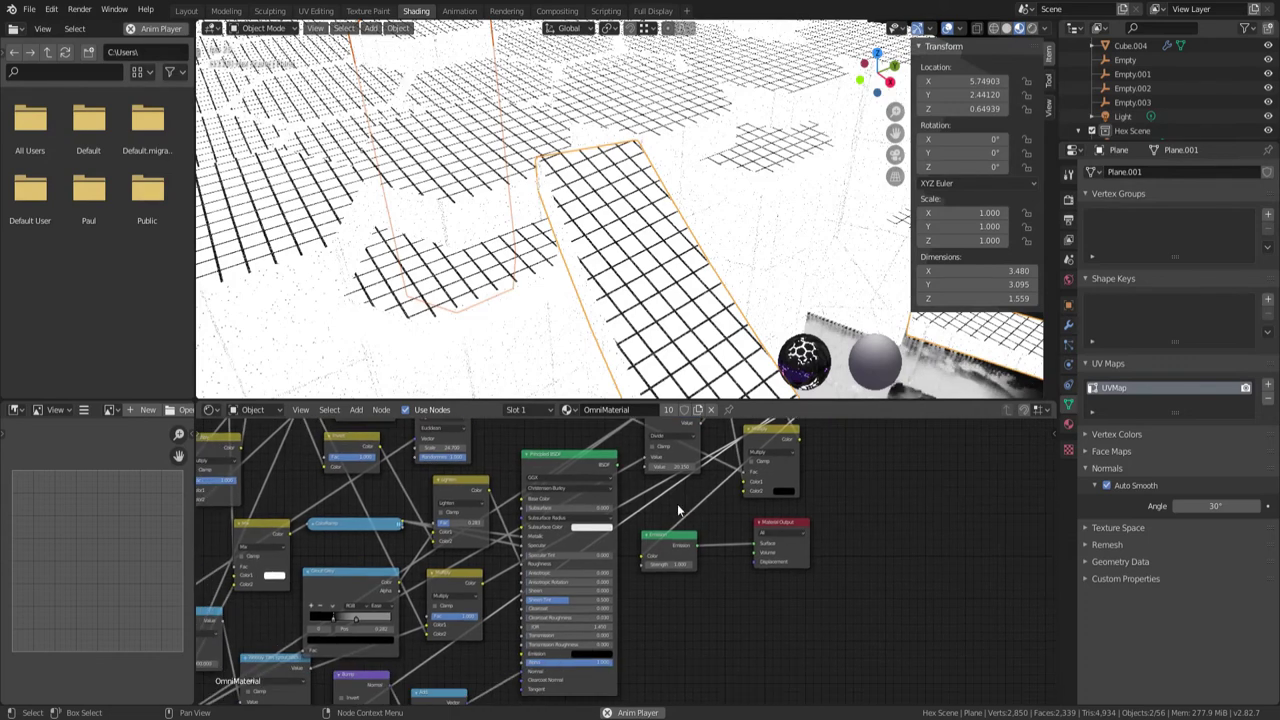
pyautogui.click(456, 578)
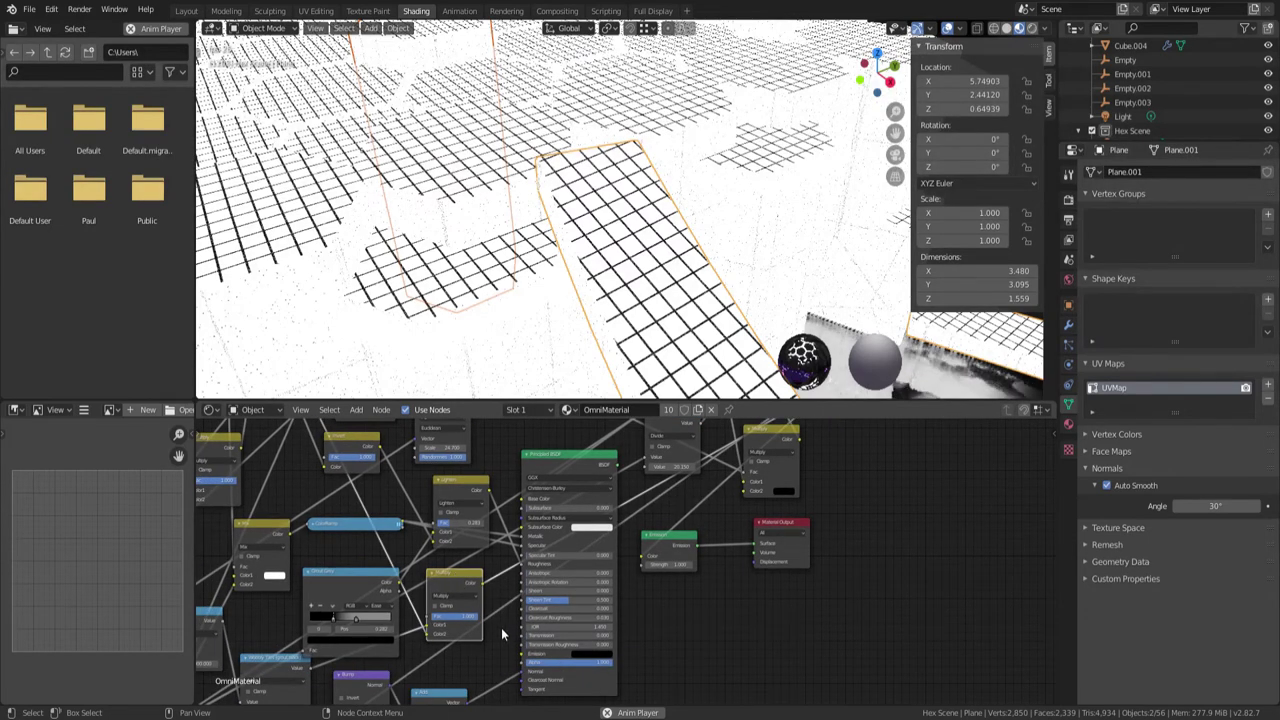
pyautogui.click(674, 432)
pyautogui.hotkey('shift', 'd')
pyautogui.click(697, 511)
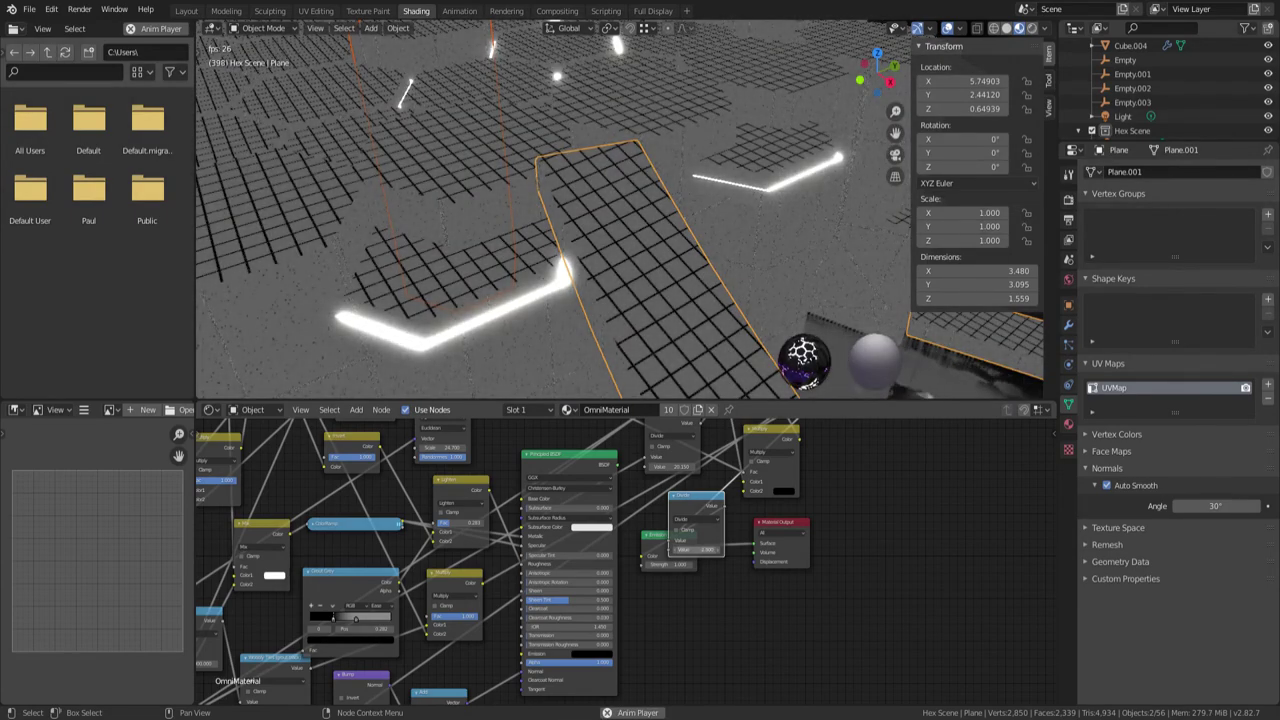
# Examine the divided preview on the hexagon sides and tops, and the Musgrave Texture, Grout Light, Wobbly Tiles and Grout Grey nodes
pyautogui.moveTo(612, 268); pyautogui.dragTo(646, 155, button='middle')
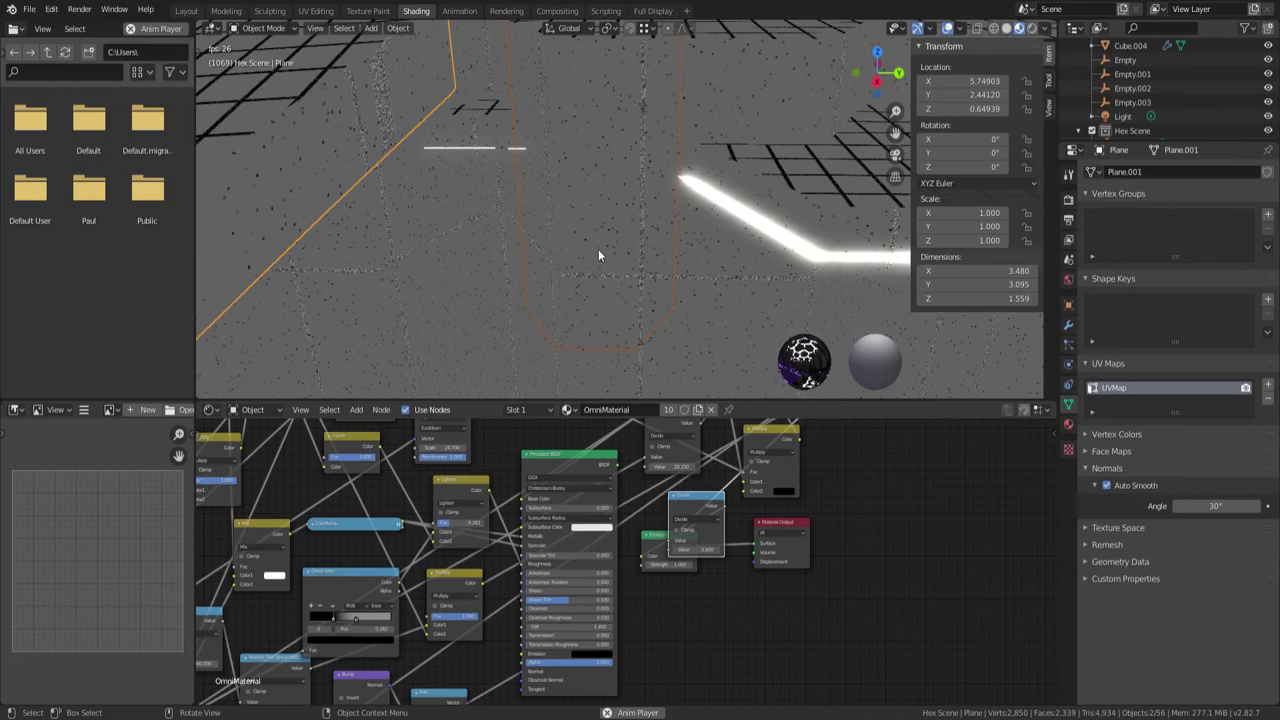
pyautogui.moveTo(598, 255); pyautogui.dragTo(569, 197, button='middle')
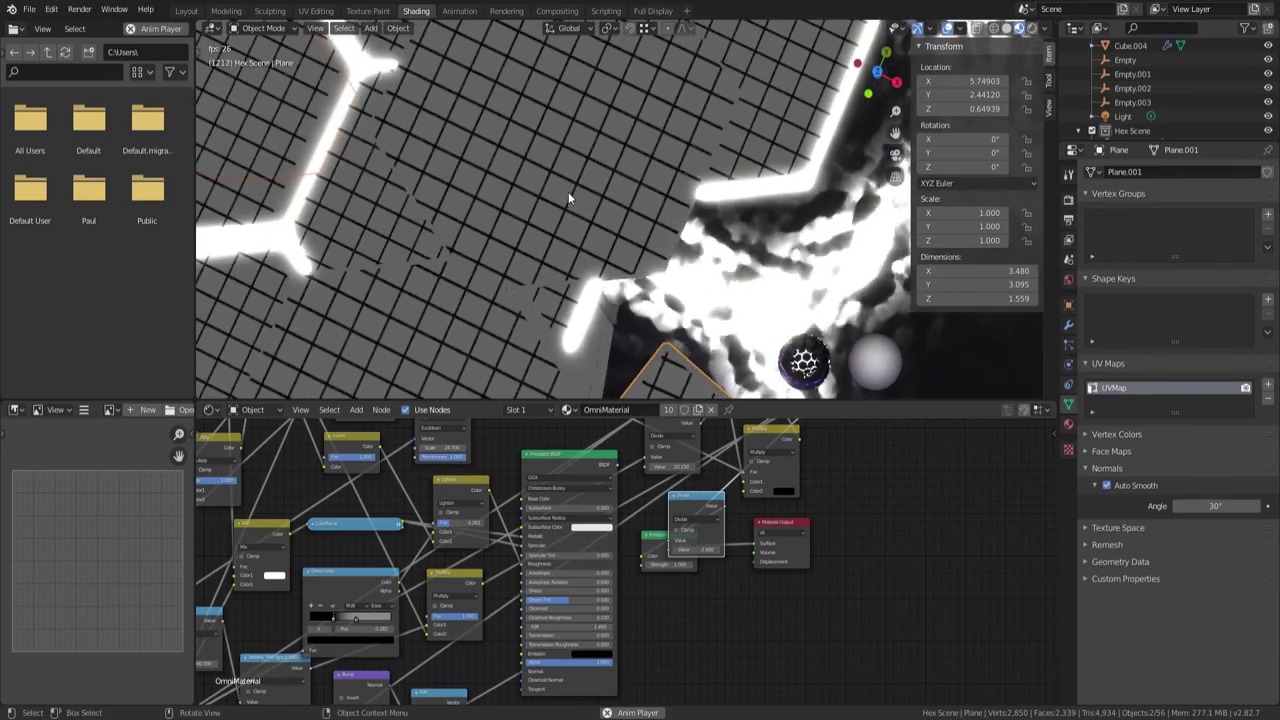
pyautogui.scroll(-5, 569, 197)
pyautogui.scroll(5, 582, 220)
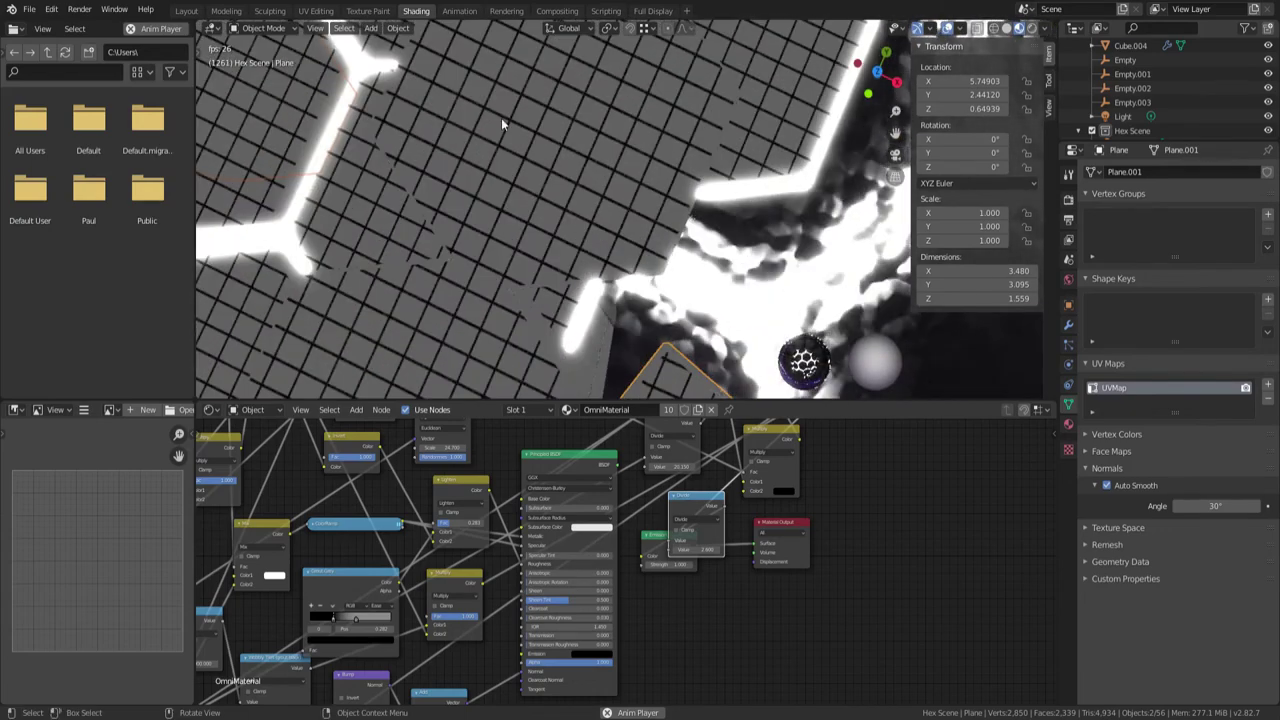
pyautogui.moveTo(686, 614); pyautogui.dragTo(1000, 491, button='middle')
pyautogui.moveTo(497, 534); pyautogui.dragTo(535, 528, button='middle')
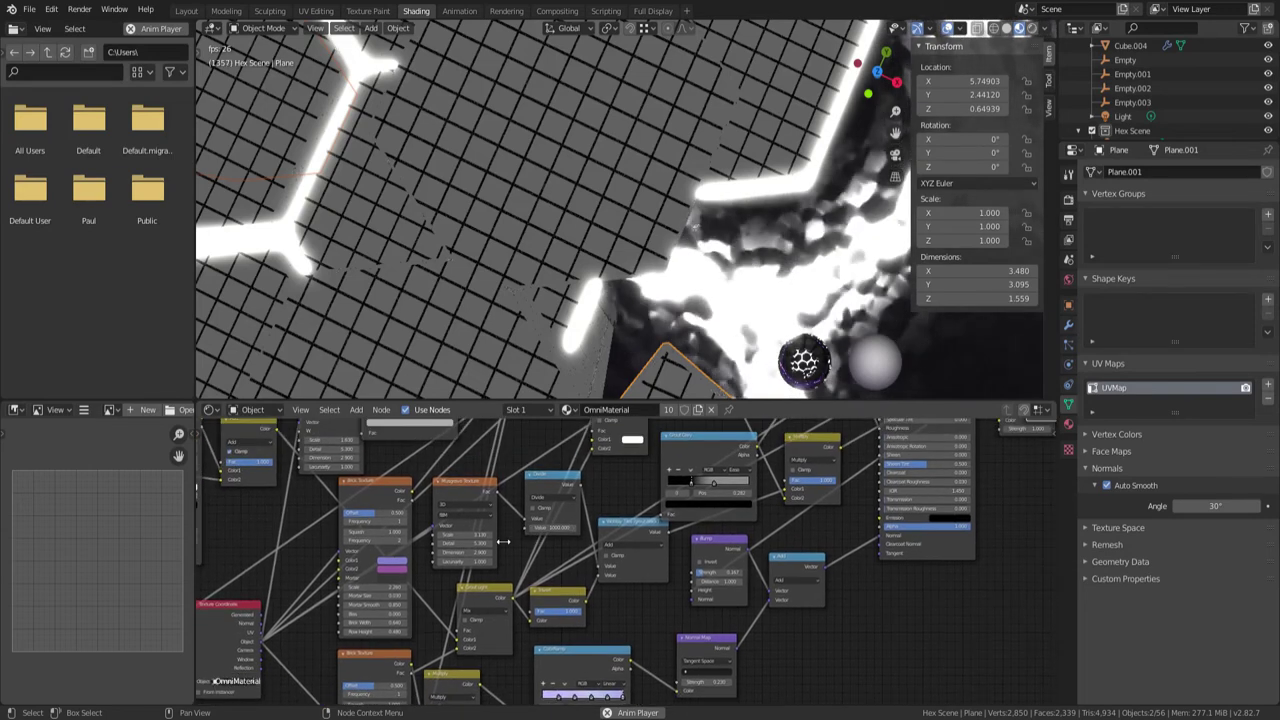
pyautogui.scroll(2, 404, 480)
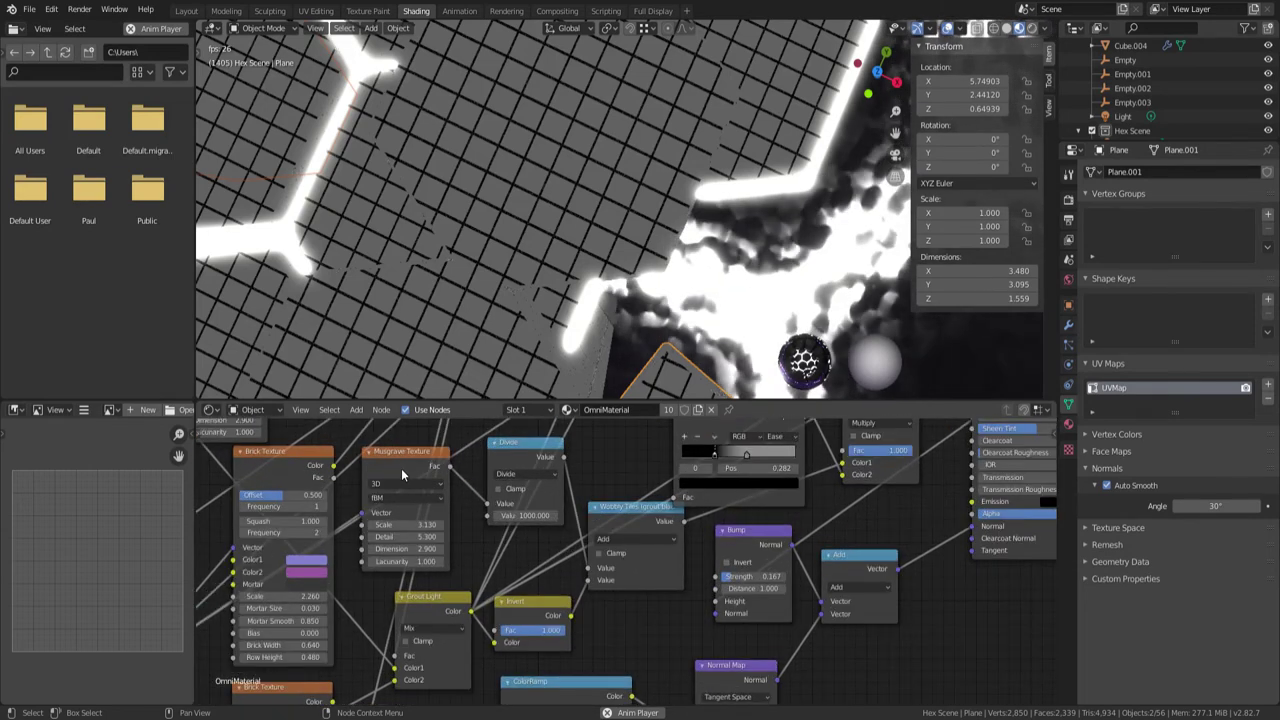
pyautogui.scroll(1, 404, 480)
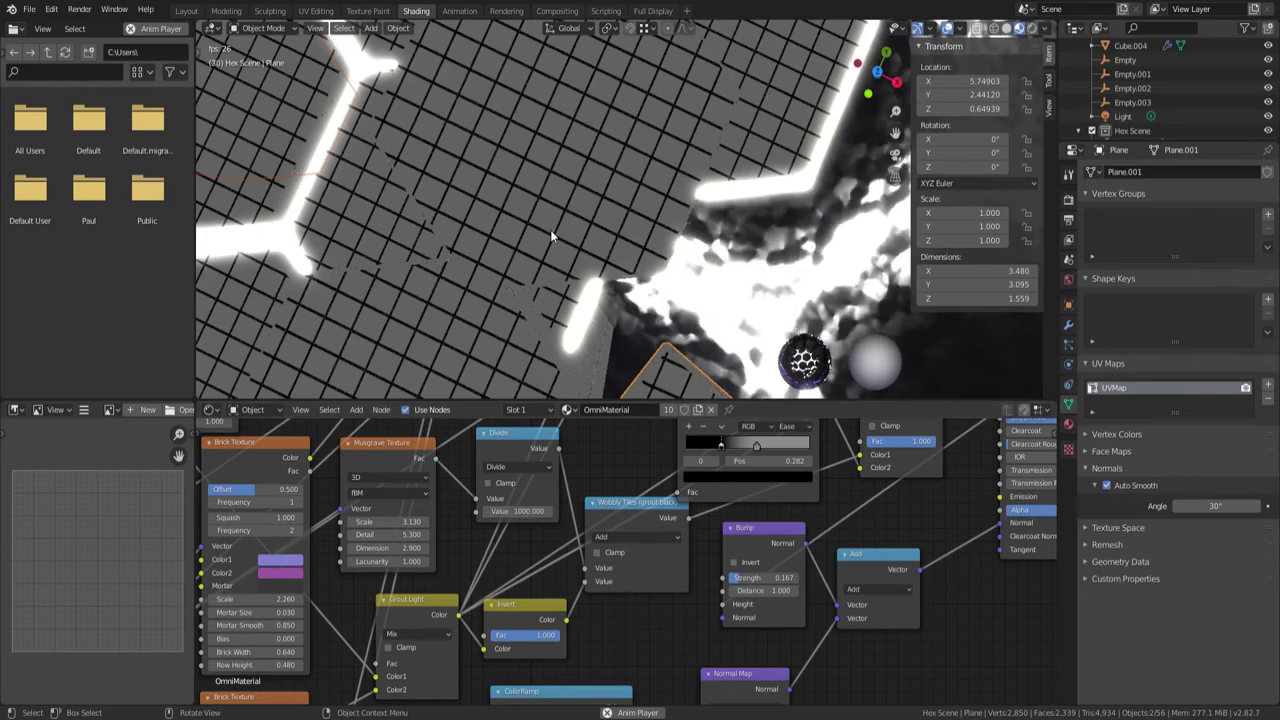
pyautogui.moveTo(571, 265); pyautogui.dragTo(617, 343, button='middle')
pyautogui.moveTo(933, 429); pyautogui.dragTo(603, 555, button='middle')
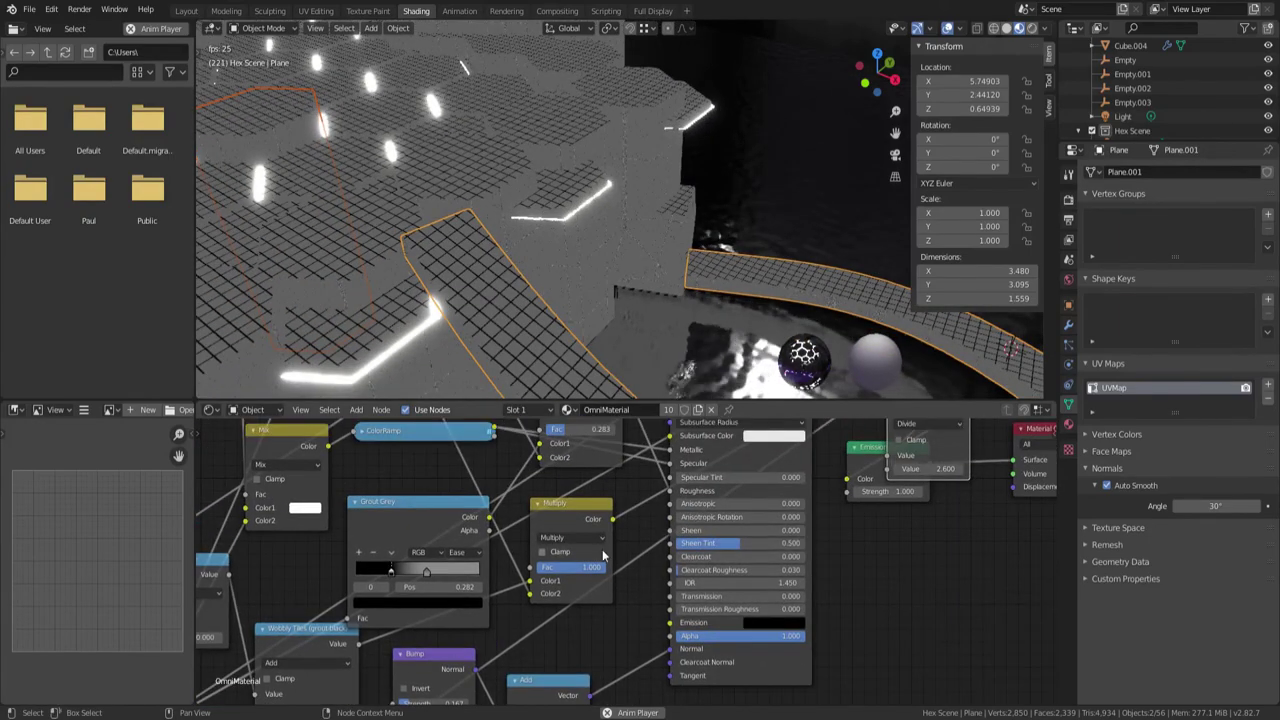
# Delete the preview Divide node and connect the Principled BSDF output to the Material Output's Surface input
pyautogui.scroll(-3, 833, 556)
pyautogui.moveTo(880, 589); pyautogui.dragTo(895, 499, button='middle')
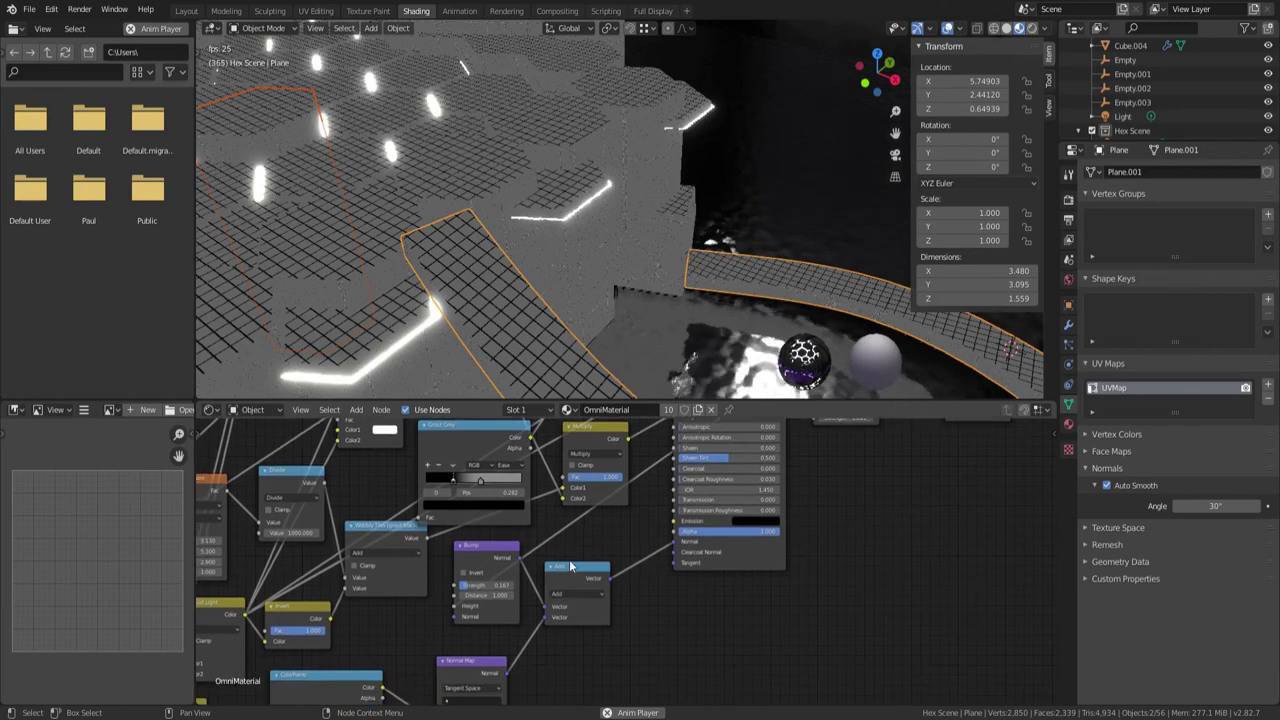
pyautogui.moveTo(570, 567); pyautogui.dragTo(590, 516, button='middle')
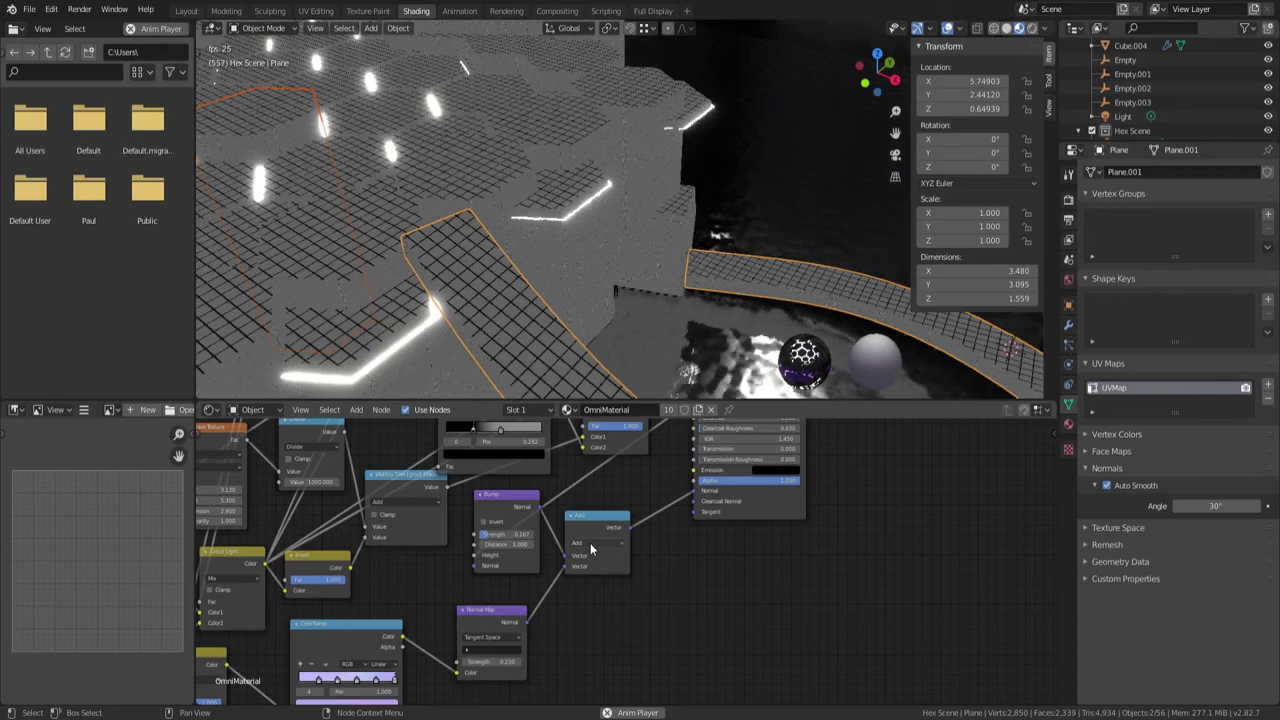
pyautogui.moveTo(914, 478); pyautogui.dragTo(741, 640, button='middle')
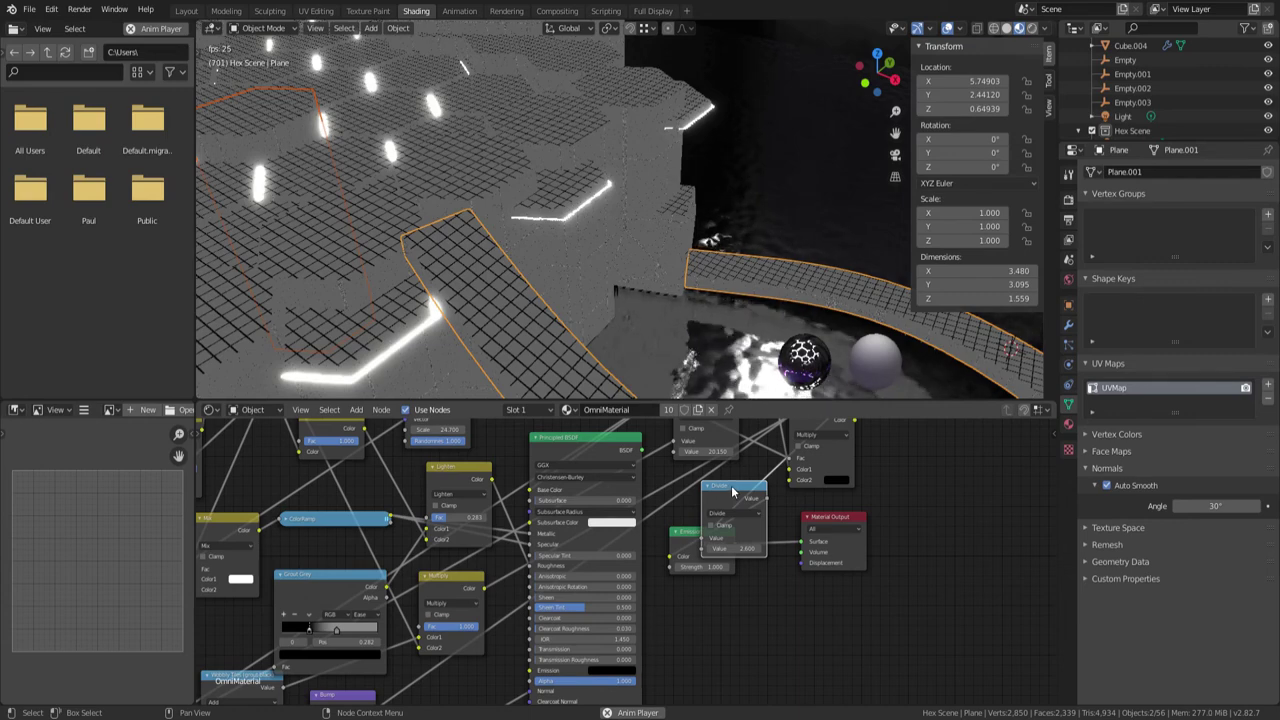
pyautogui.press('x')
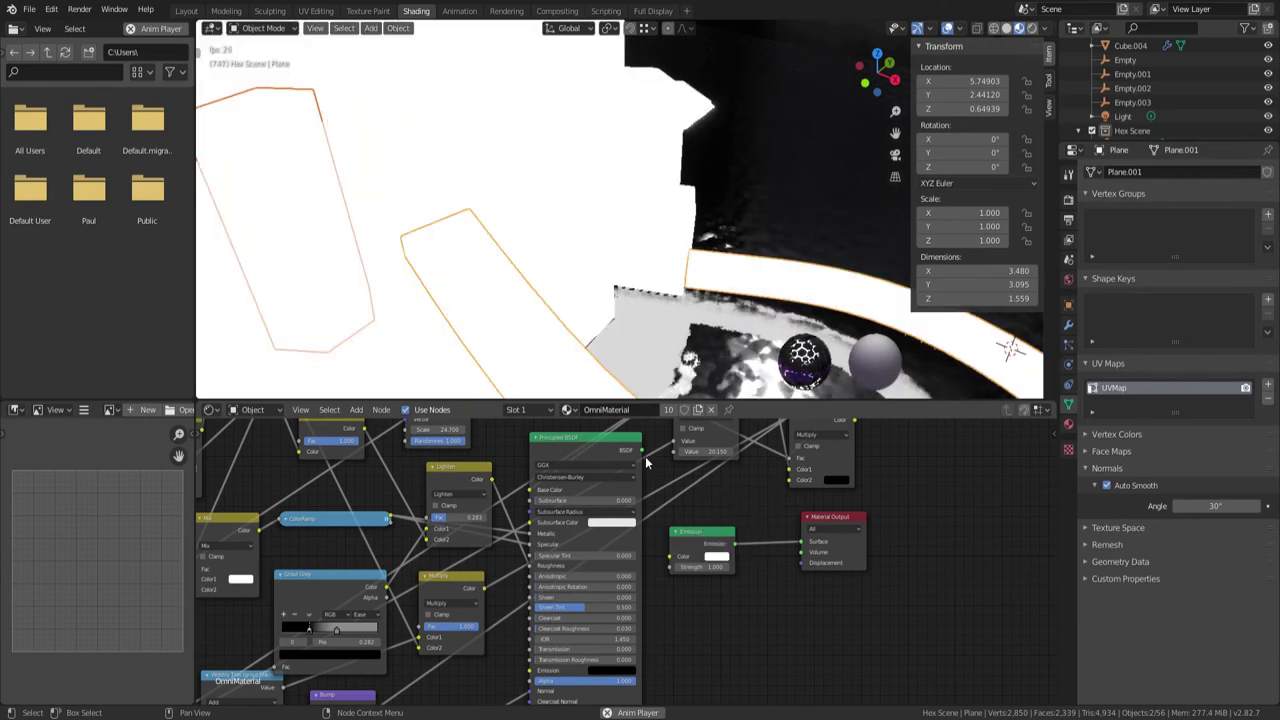
pyautogui.moveTo(641, 451)
pyautogui.mouseDown()
pyautogui.moveTo(806, 537)
pyautogui.moveTo(800, 546)
pyautogui.mouseUp()
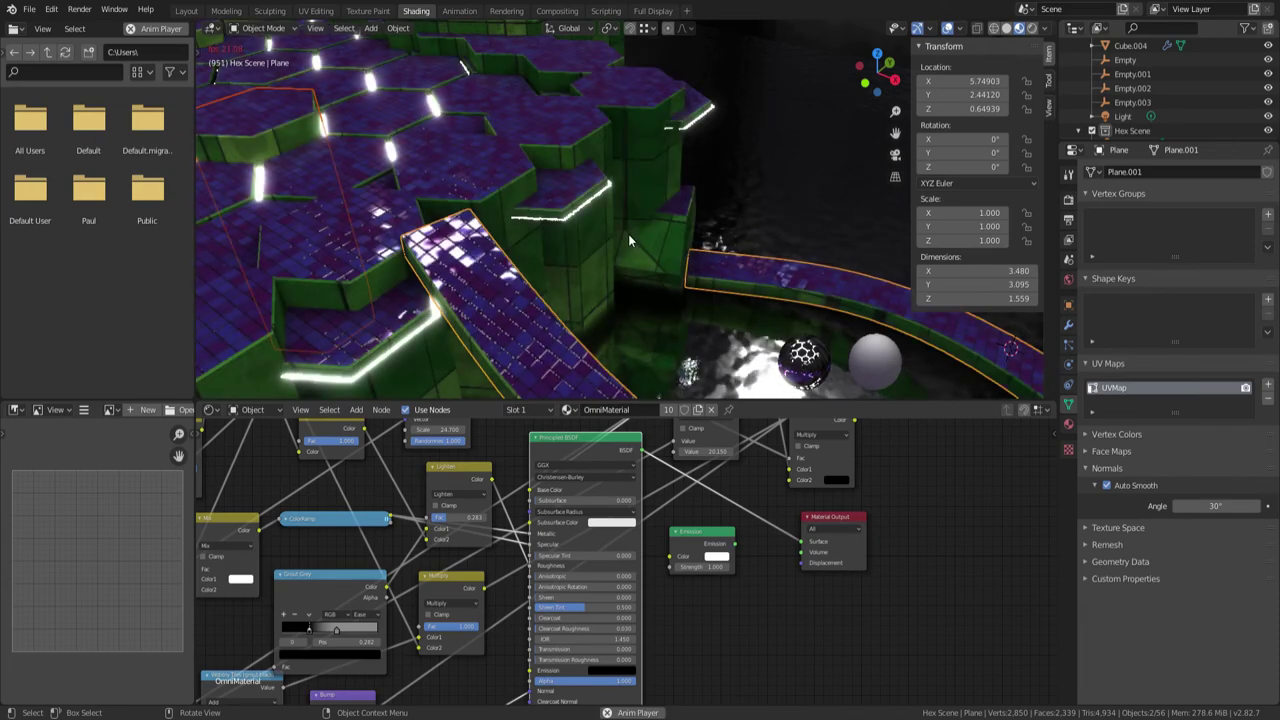
# Examine the finished OmniMaterial on the hexagon columns and tiled tops from close up, from a distance and from inside the scene
pyautogui.moveTo(617, 231); pyautogui.dragTo(522, 195, button='middle')
pyautogui.scroll(6, 602, 249)
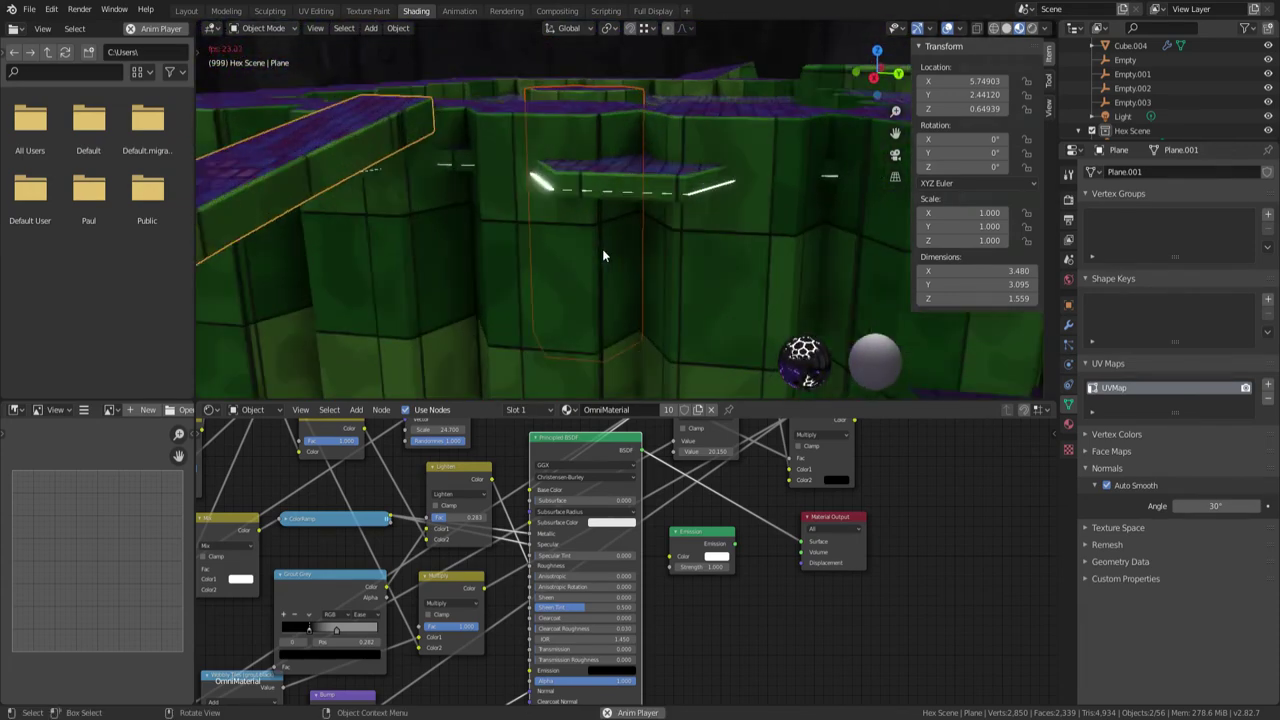
pyautogui.scroll(2, 627, 290)
pyautogui.scroll(1, 630, 287)
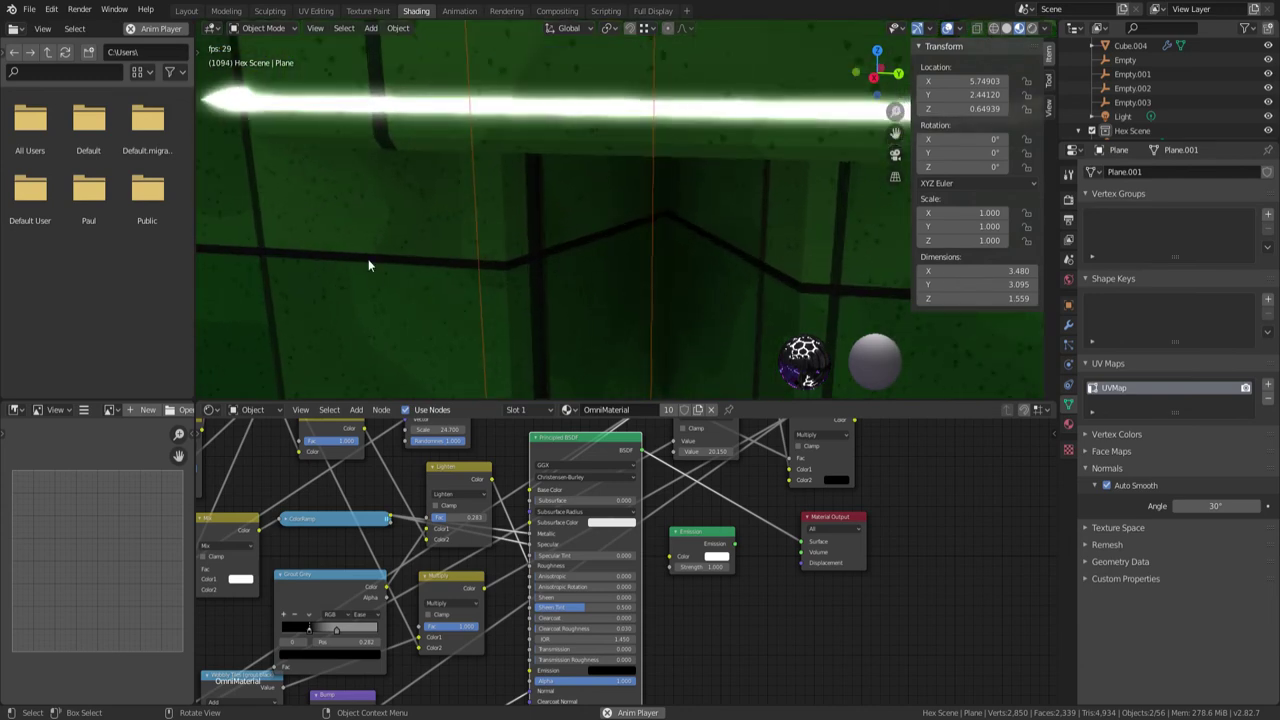
pyautogui.scroll(-10, 480, 263)
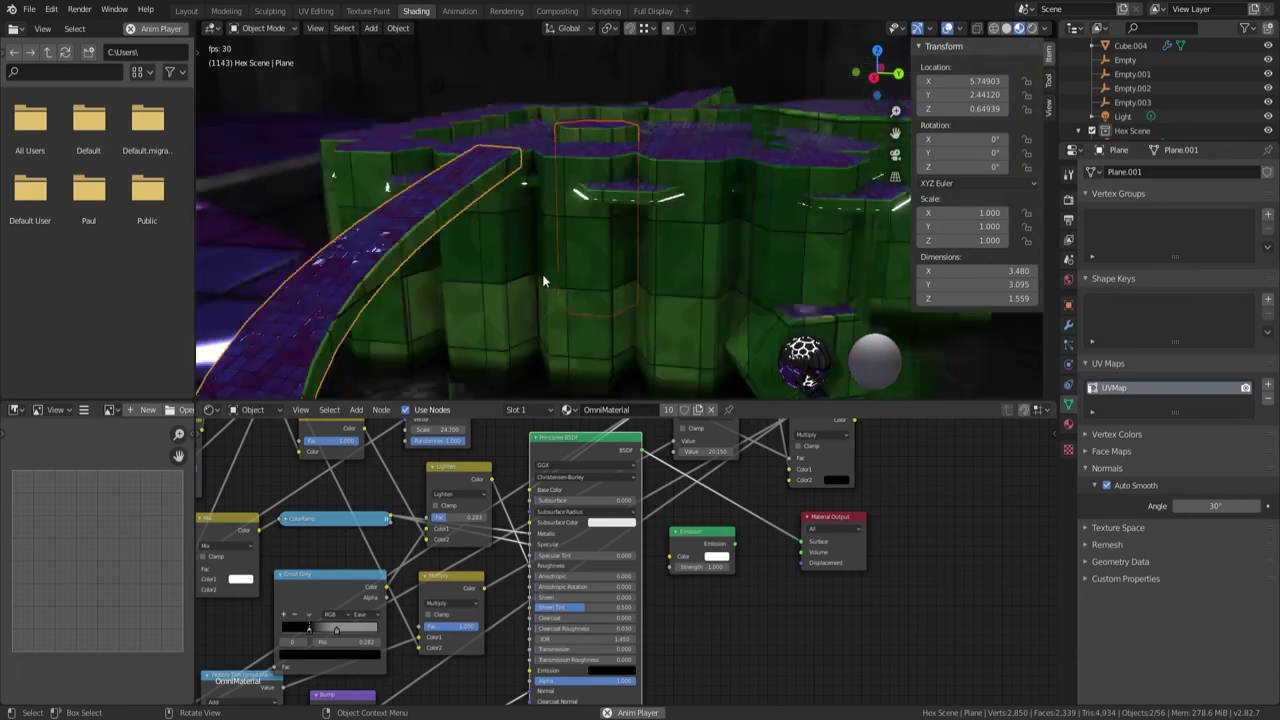
pyautogui.scroll(5, 449, 226)
pyautogui.moveTo(643, 229); pyautogui.dragTo(350, 199, button='middle')
pyautogui.scroll(-4, 697, 231)
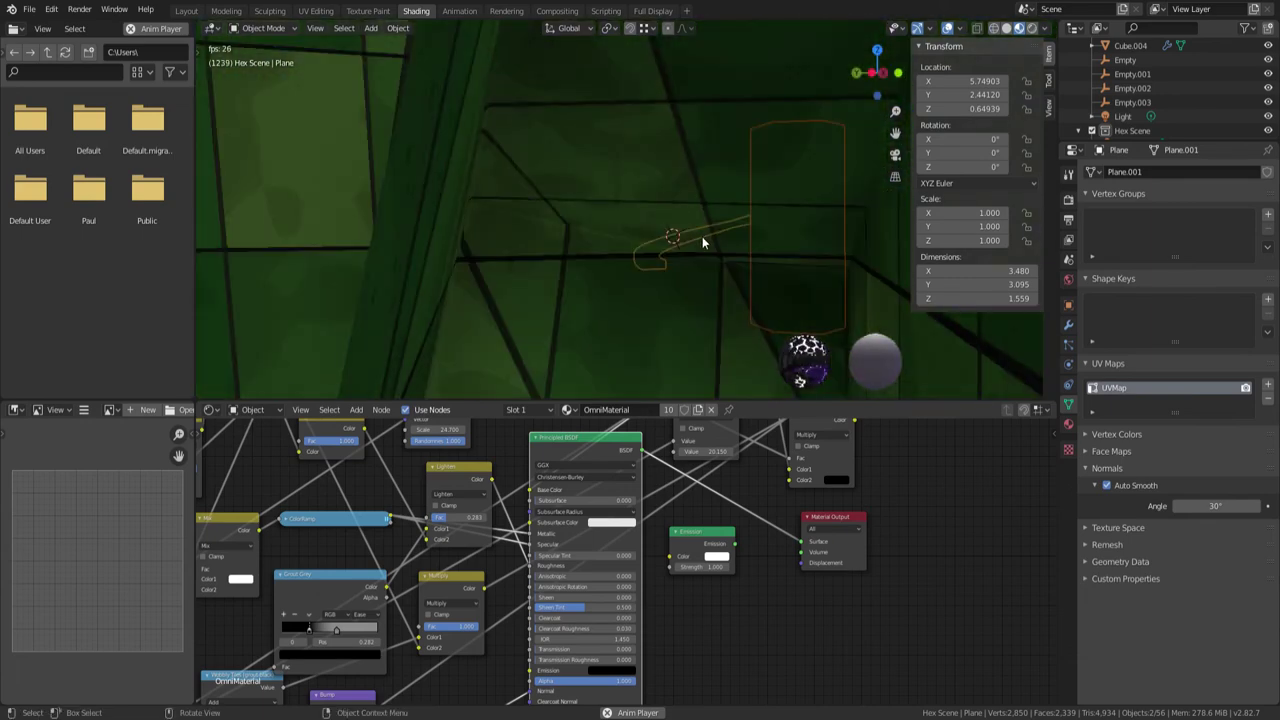
pyautogui.moveTo(703, 241); pyautogui.dragTo(666, 275, button='middle')
pyautogui.scroll(-3, 666, 275)
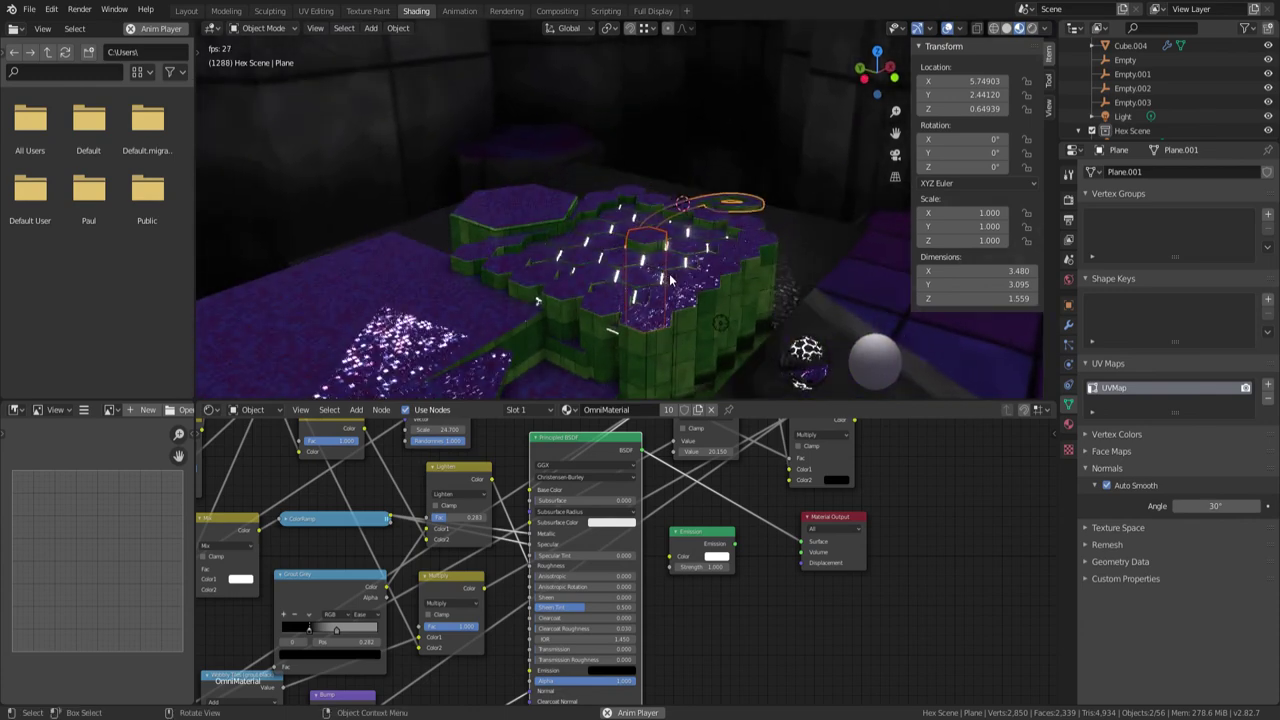
pyautogui.scroll(8, 669, 273)
pyautogui.keyDown('shift'); pyautogui.moveTo(669, 273); pyautogui.dragTo(643, 97, button='middle'); pyautogui.keyUp('shift')
pyautogui.scroll(-2, 632, 124)
pyautogui.scroll(2, 639, 203)
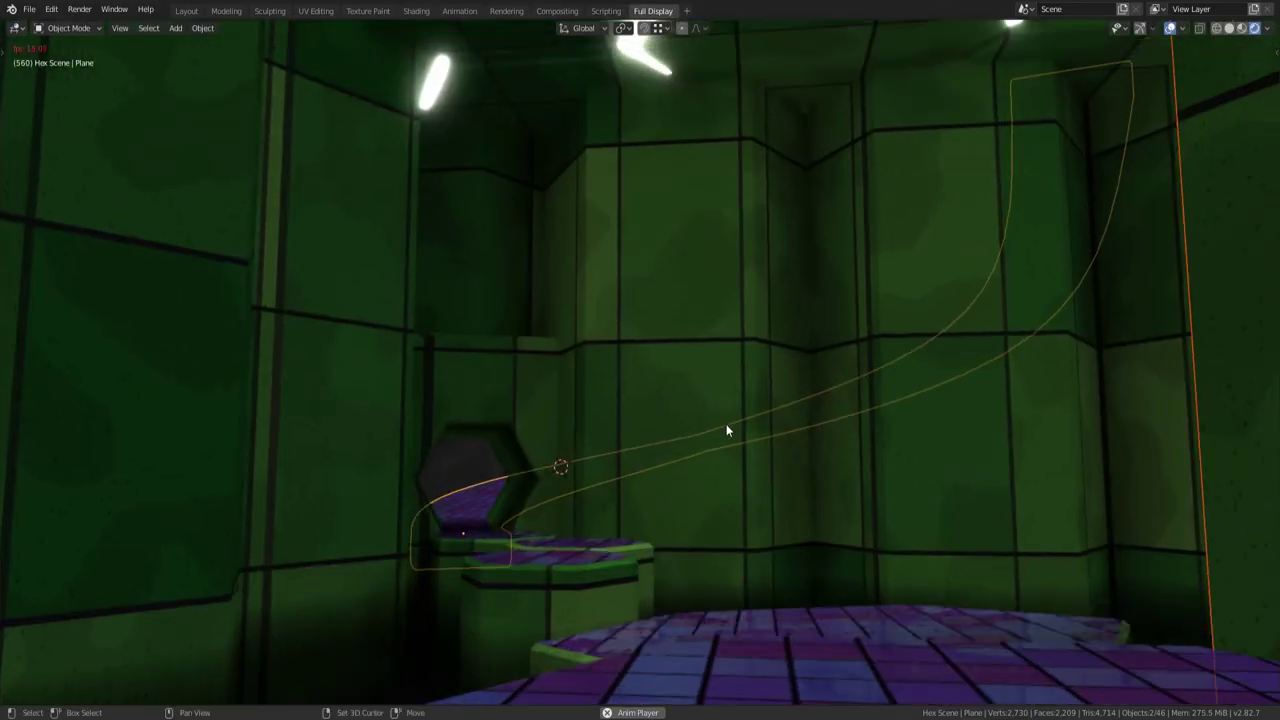
# Walk through the rendered hexagonal room in the Full Display workspace, examining the green walls, water reflections, ceiling lights and tiled platforms
pyautogui.hotkey('shift', '`')
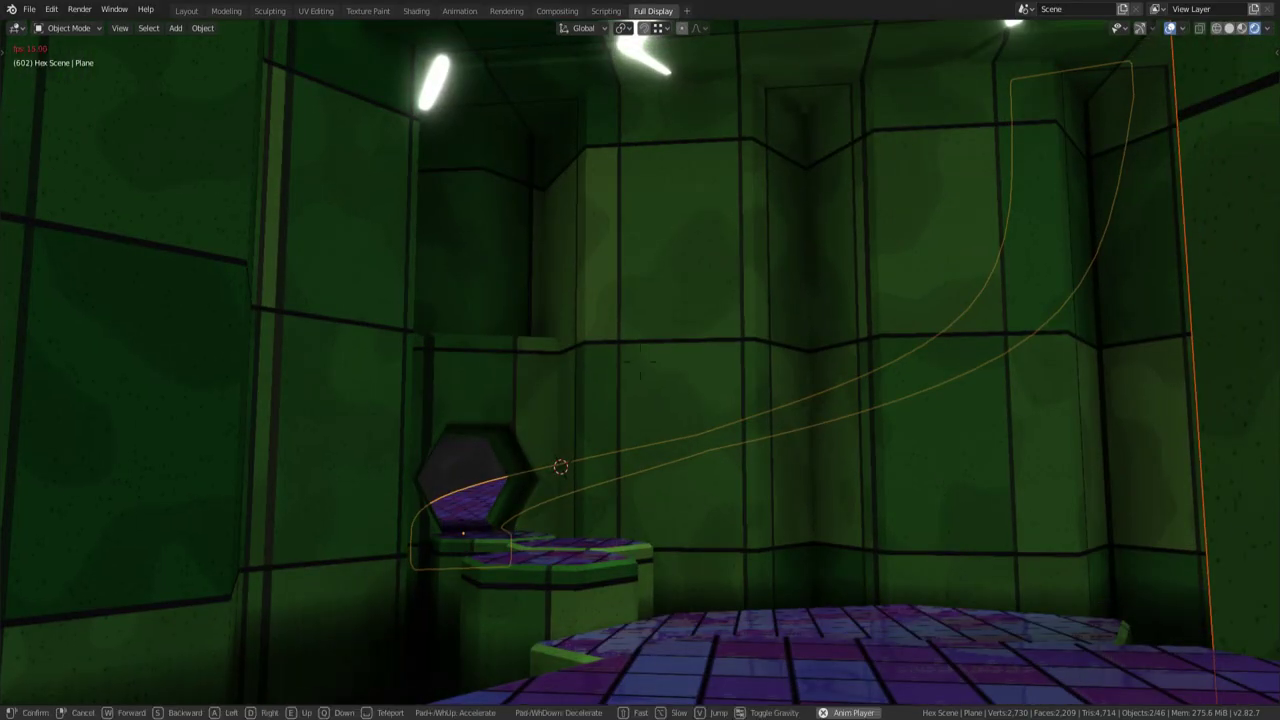
pyautogui.press('q')
pyautogui.press('w')
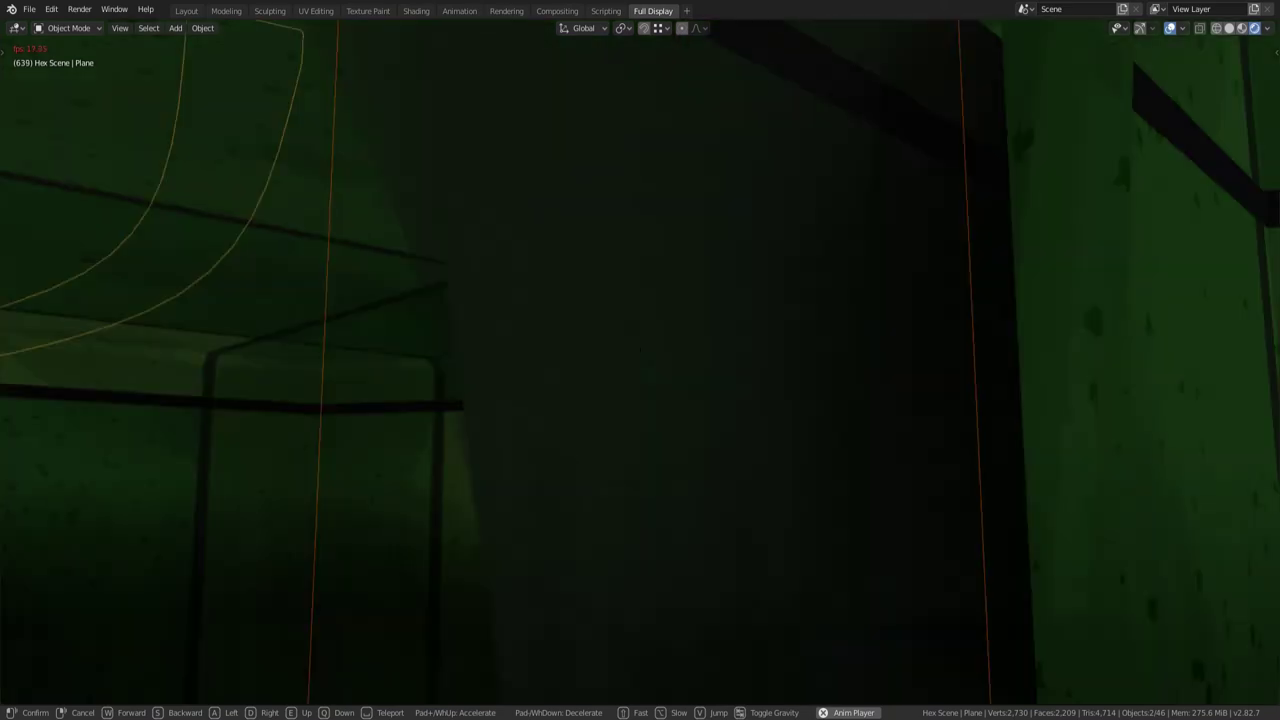
pyautogui.press('w')
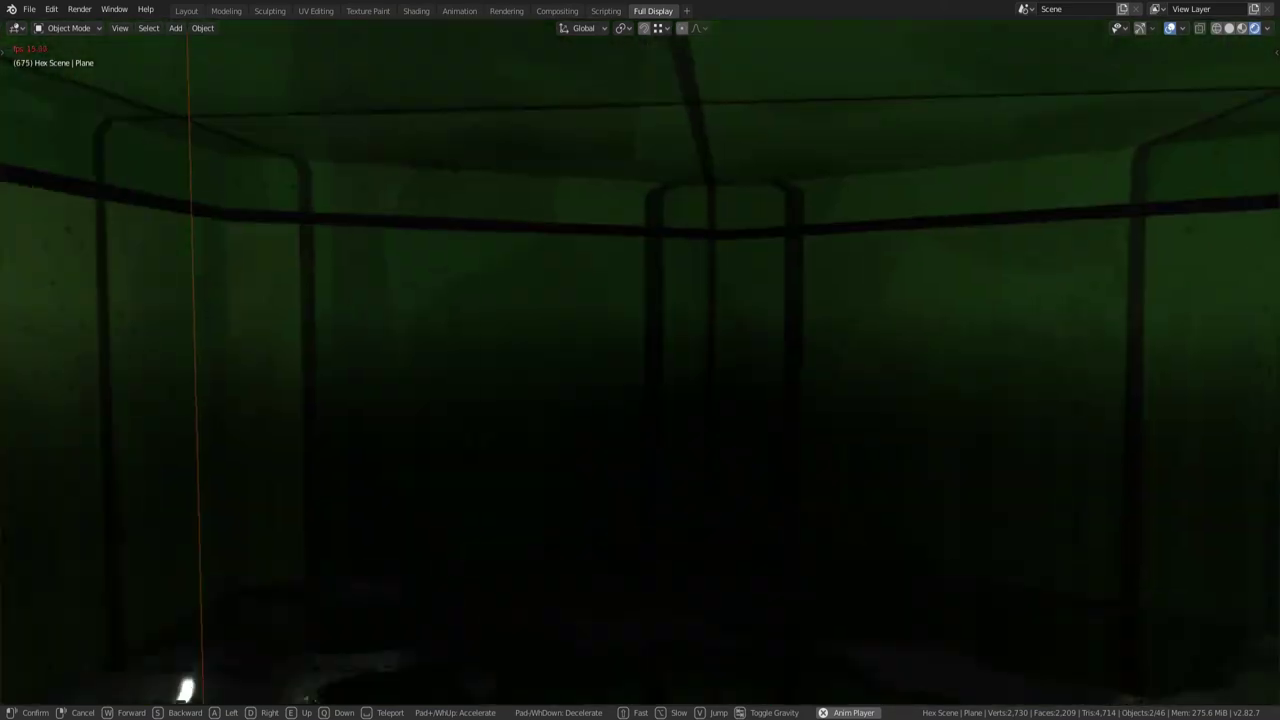
pyautogui.press('w')
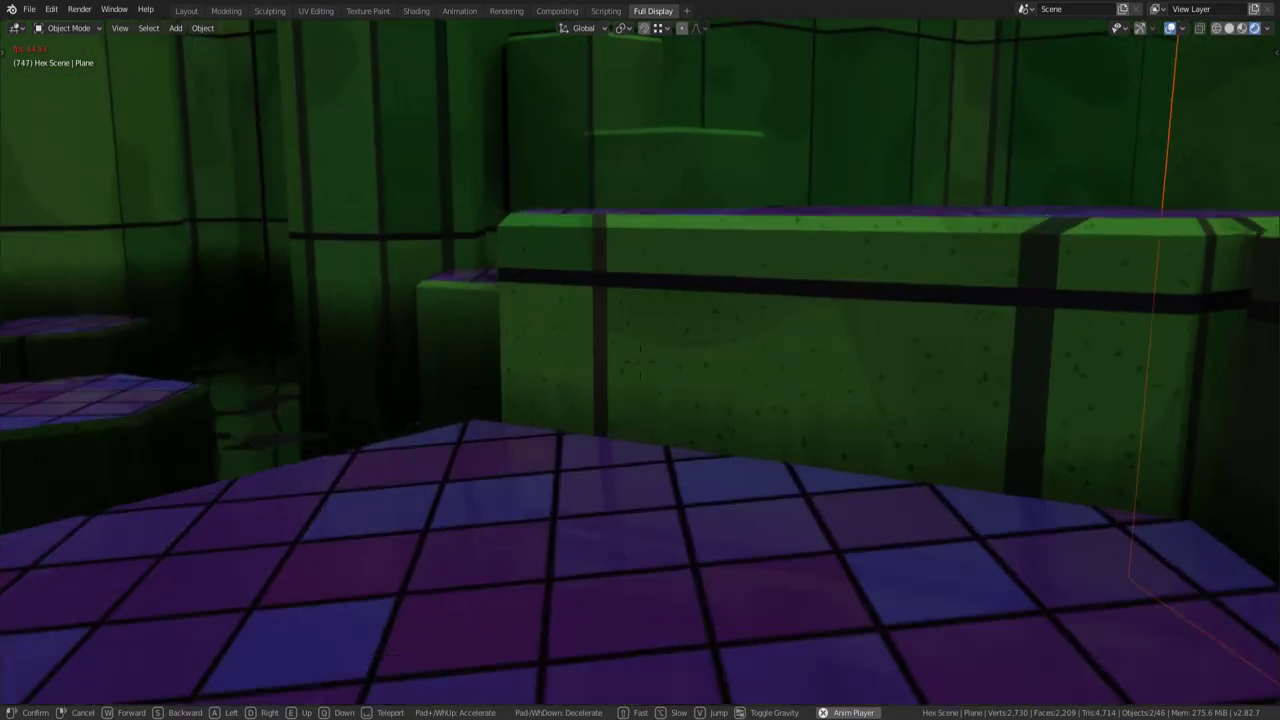
pyautogui.press('w')
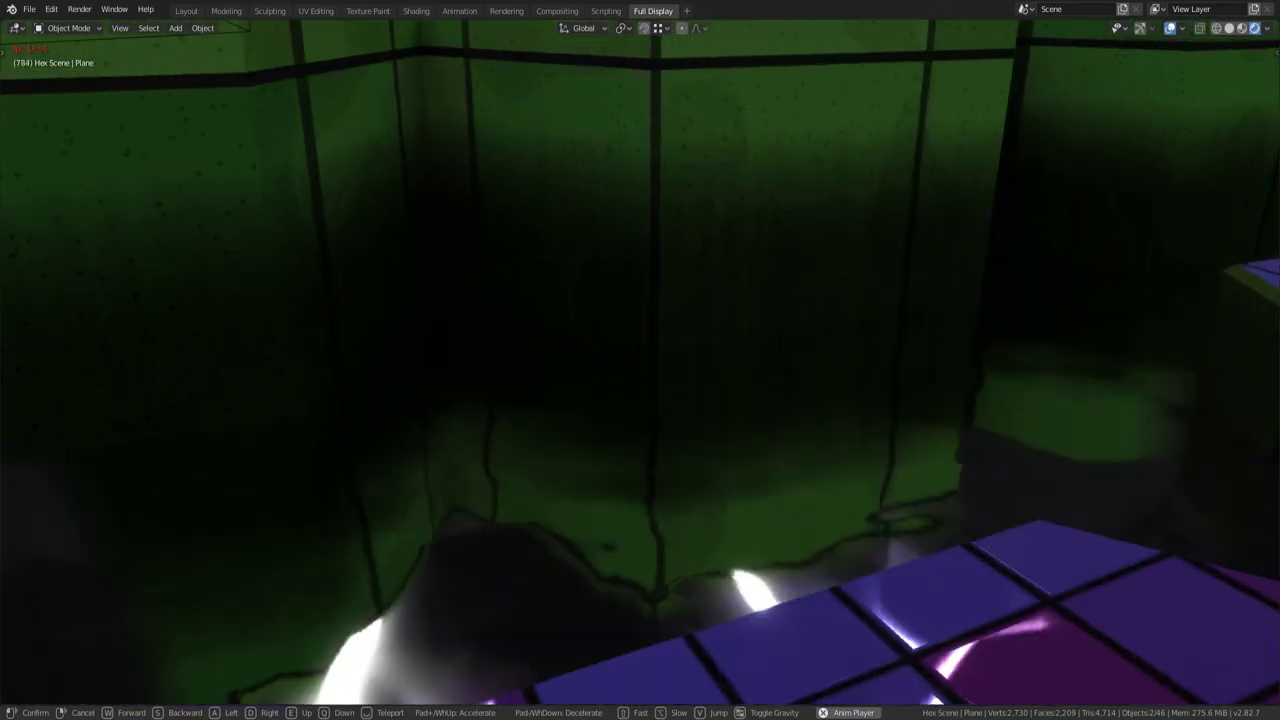
pyautogui.press('w')
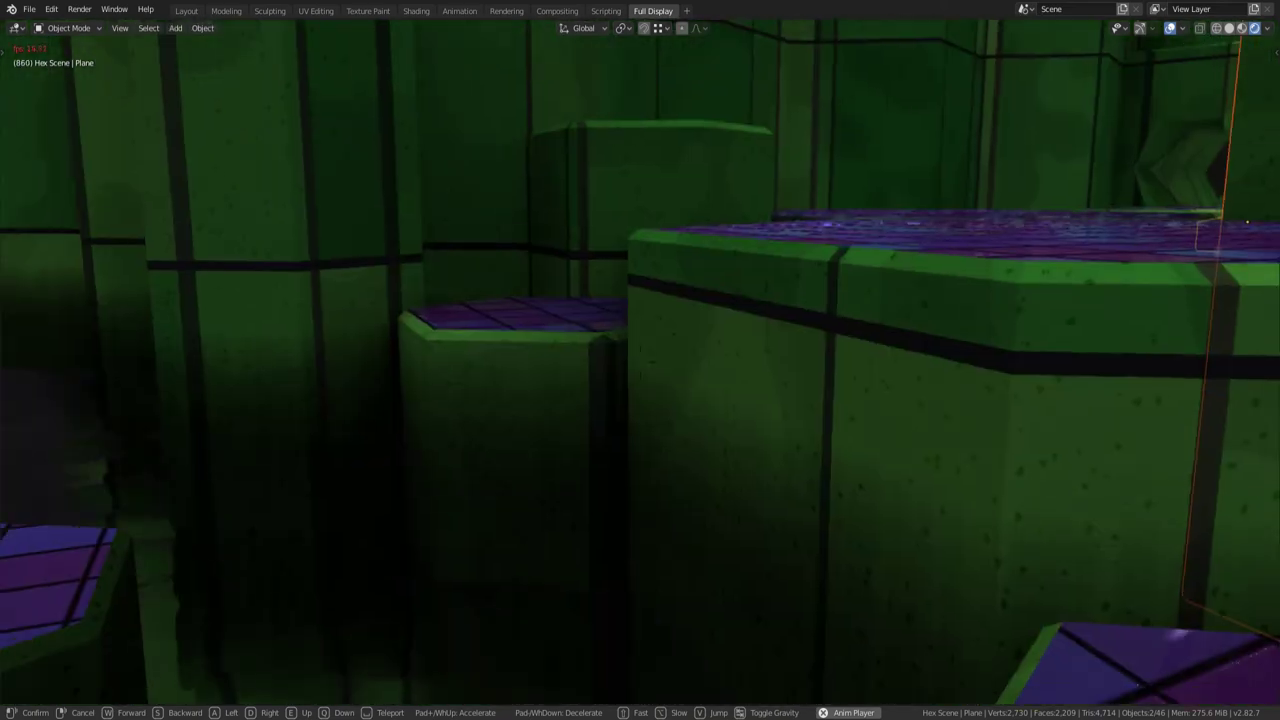
pyautogui.press('d')
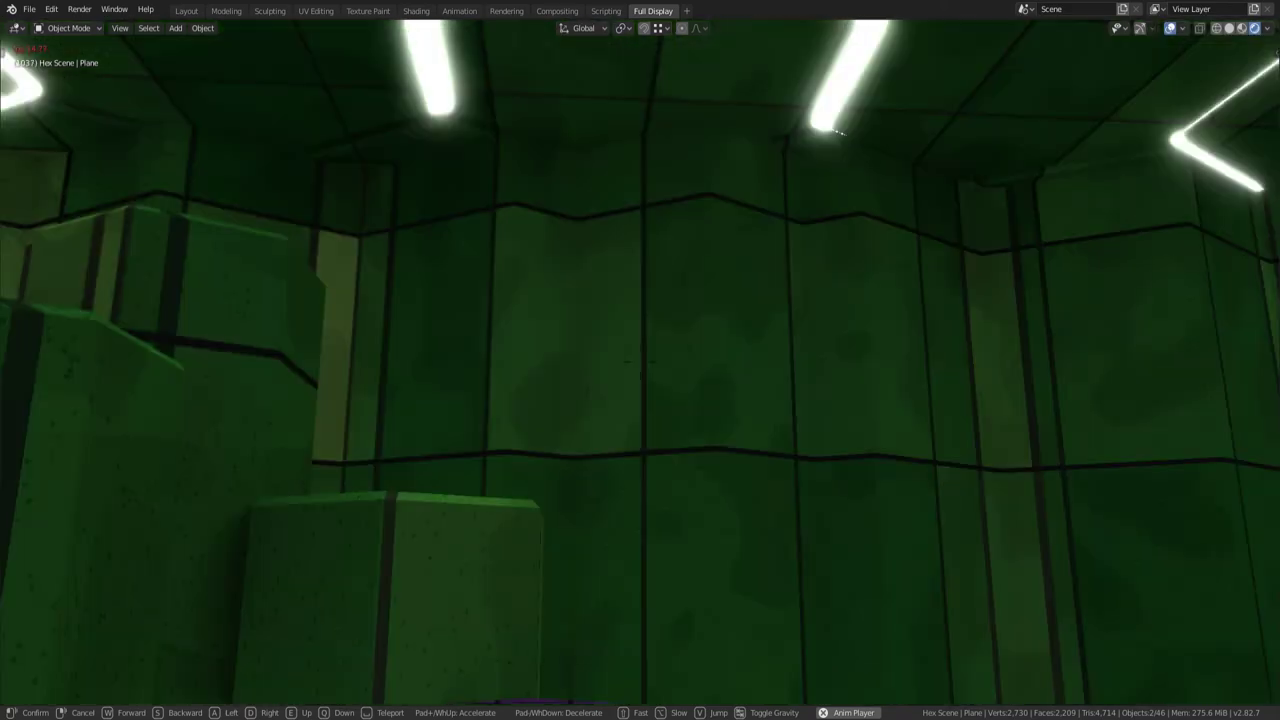
pyautogui.press('w')
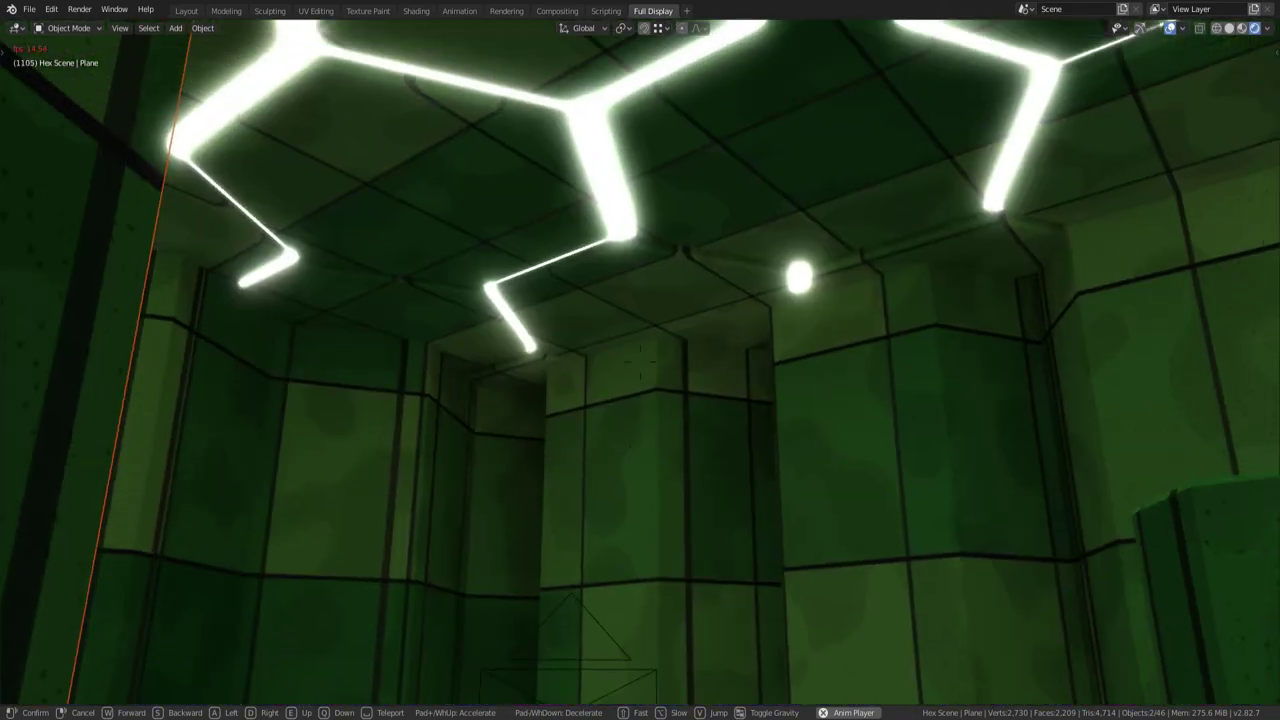
pyautogui.press('w')
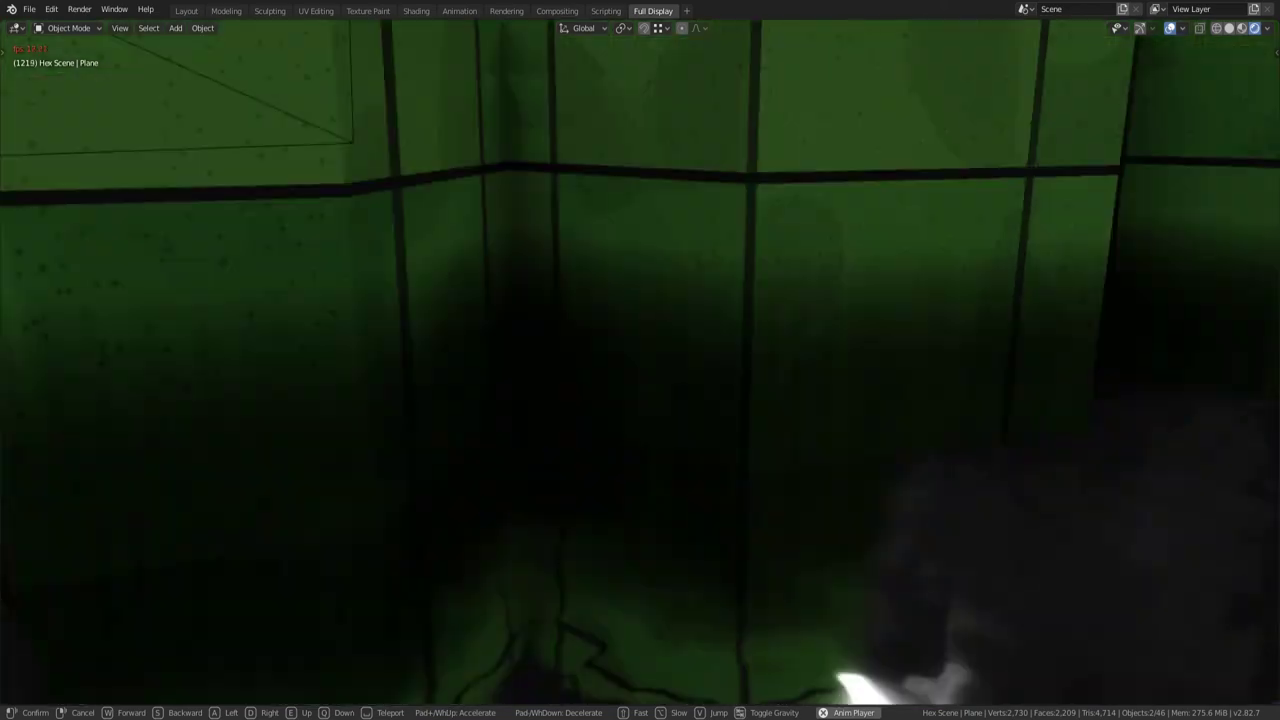
pyautogui.press('w')
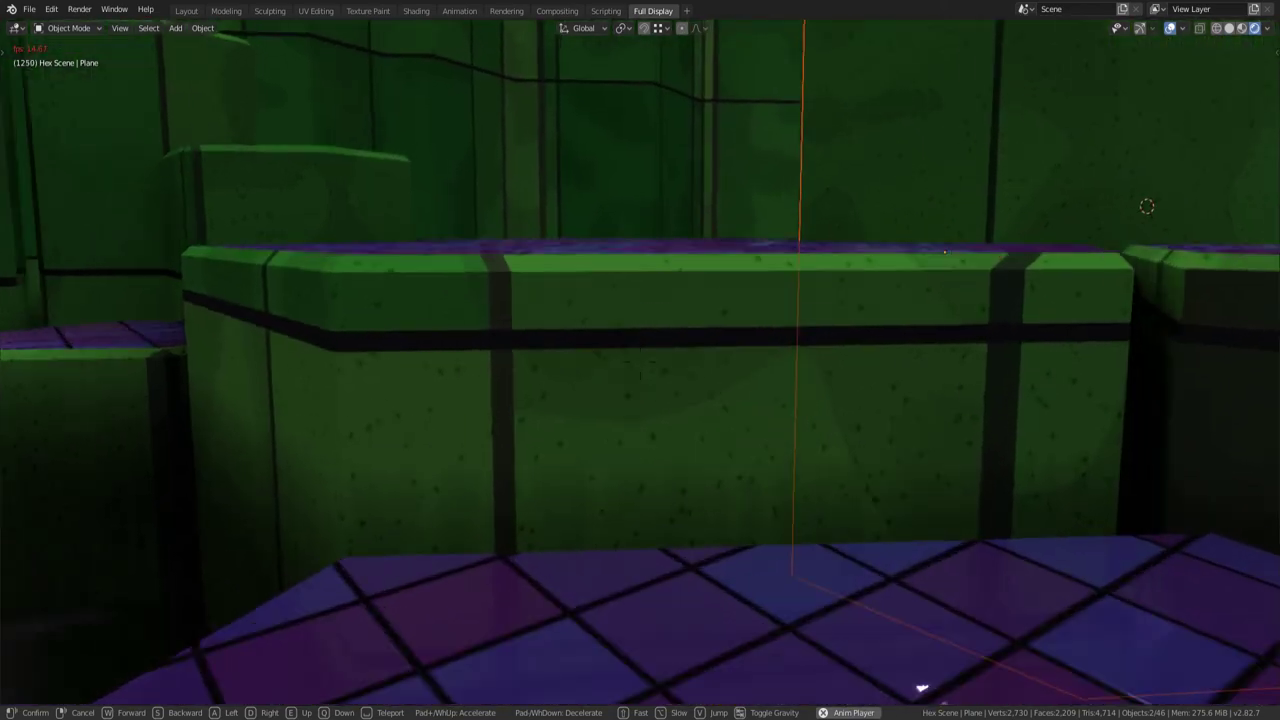
pyautogui.press('v')
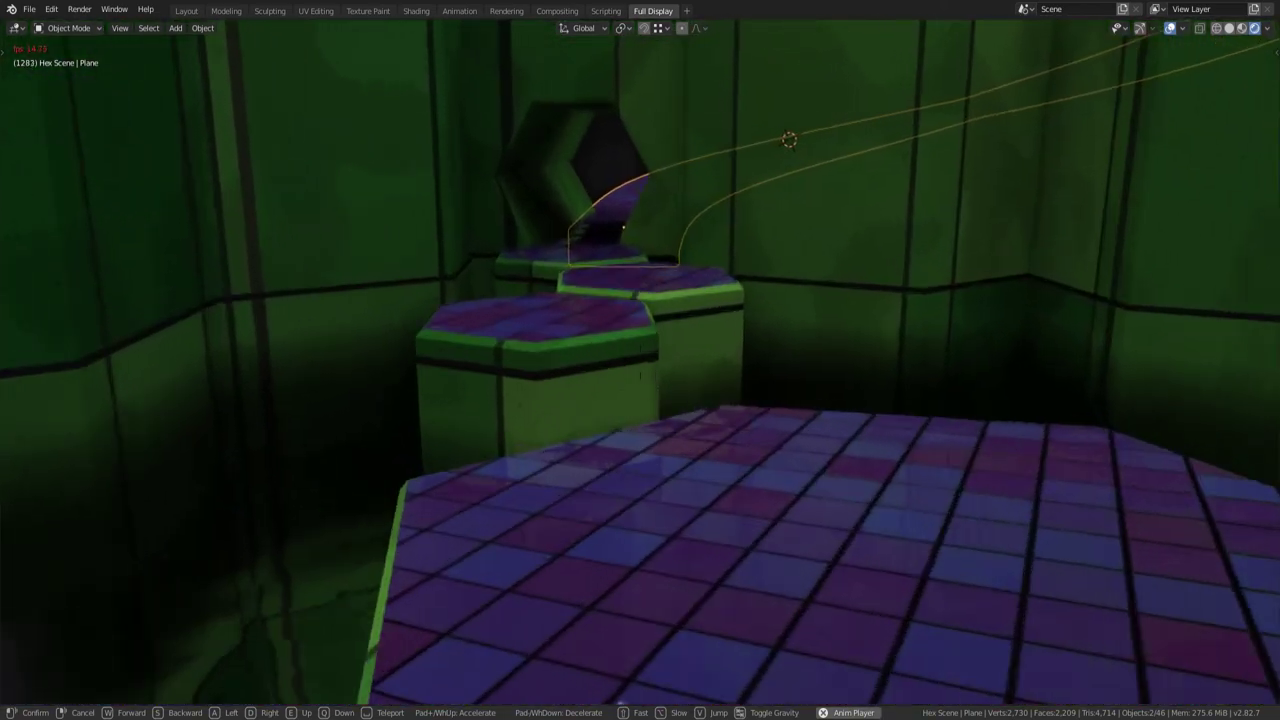